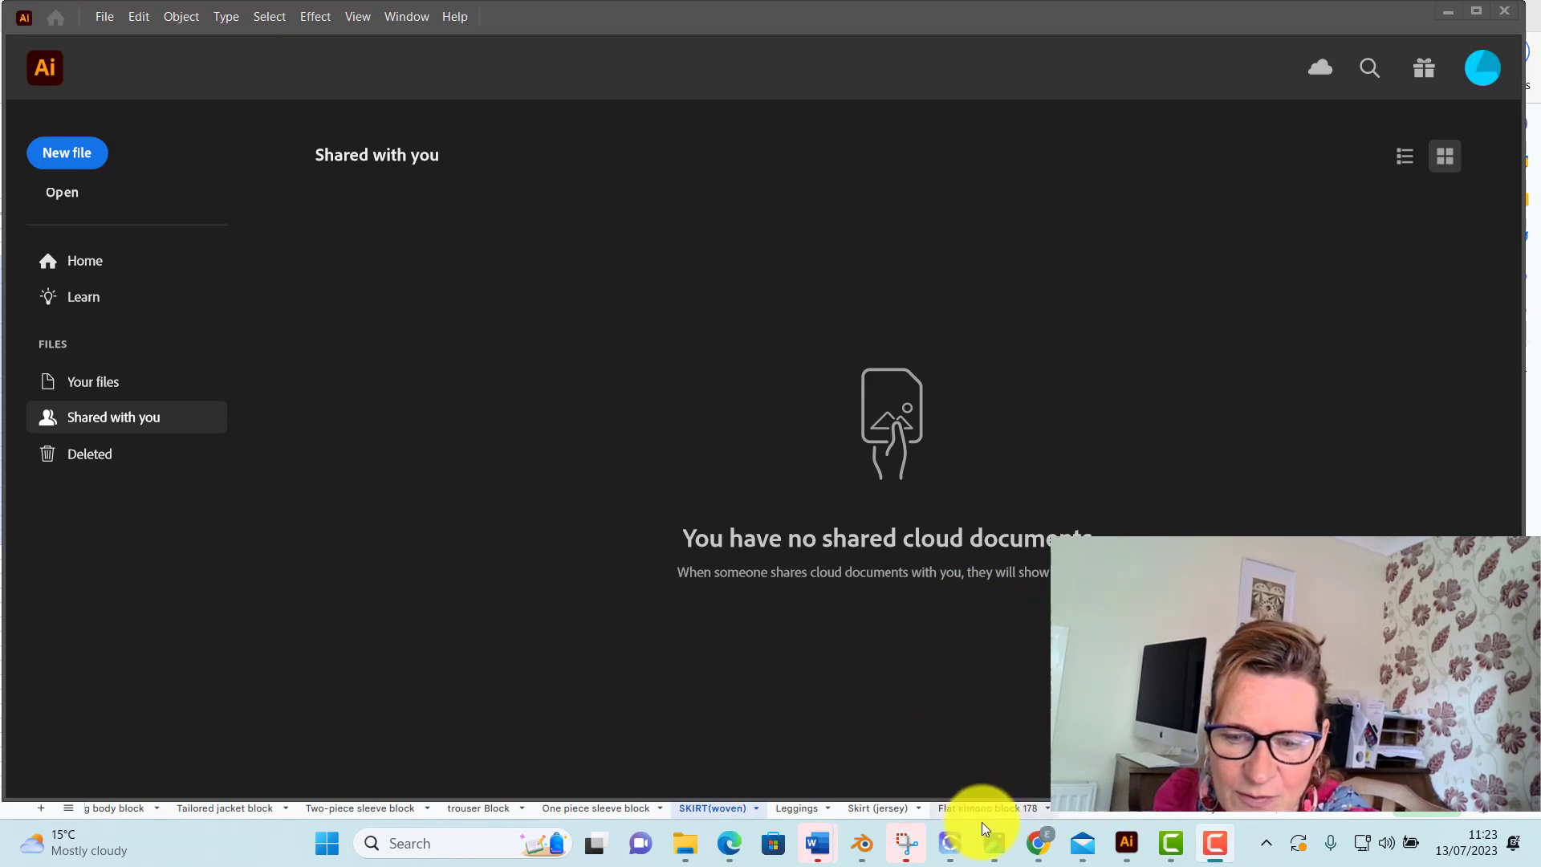
Switch to the blocks spreadsheet in Microsoft Edge and examine the body measurements on the Measurements sheet
left_click(729, 847)
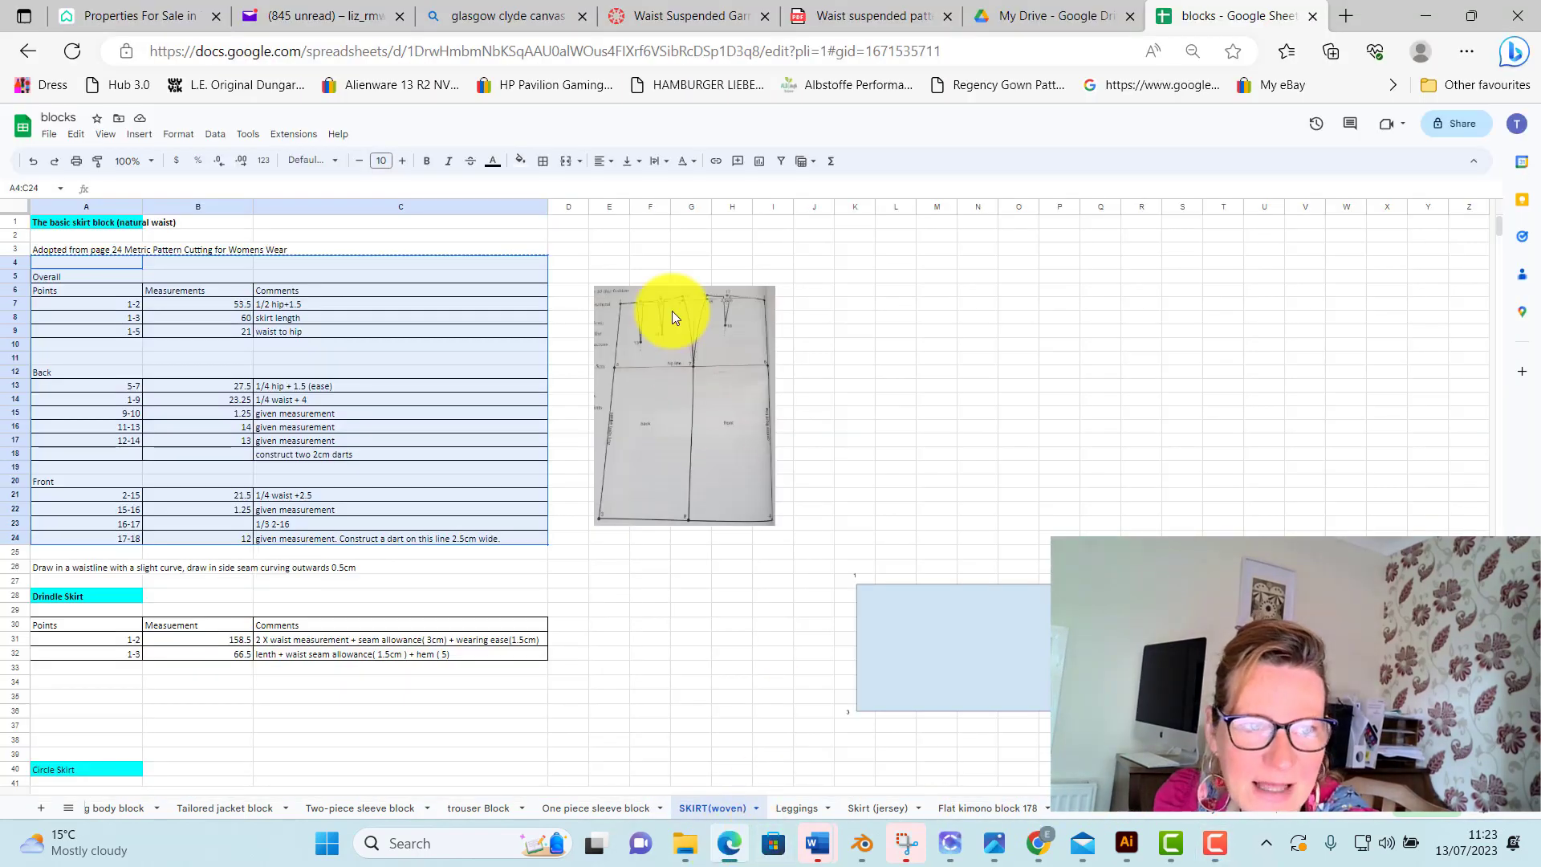
scroll(658, 469, "down", 2)
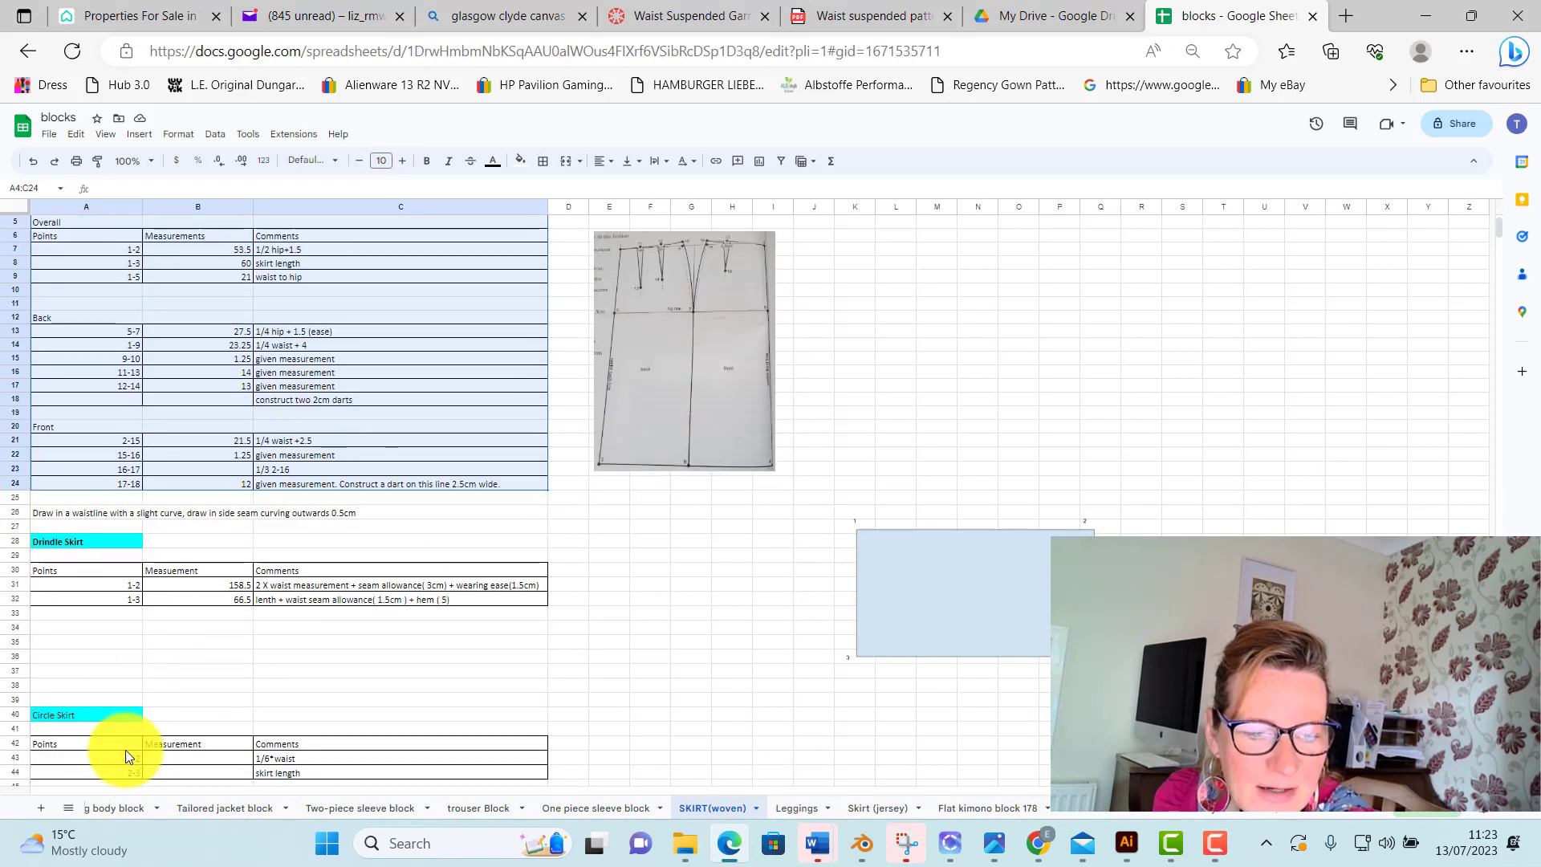
left_click(1293, 813)
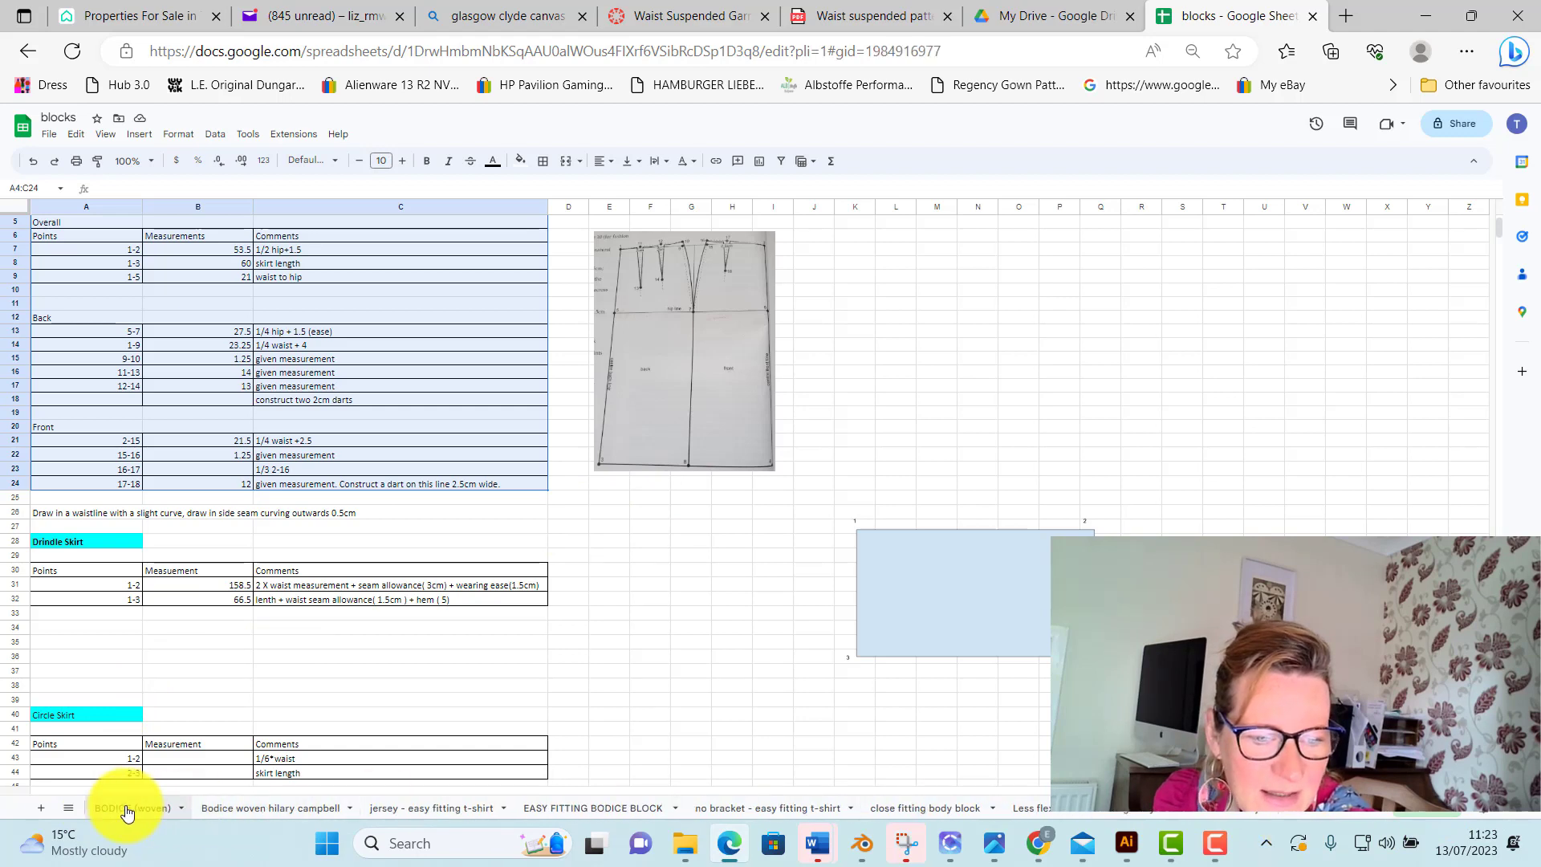
left_click(127, 809)
left_click(1369, 814)
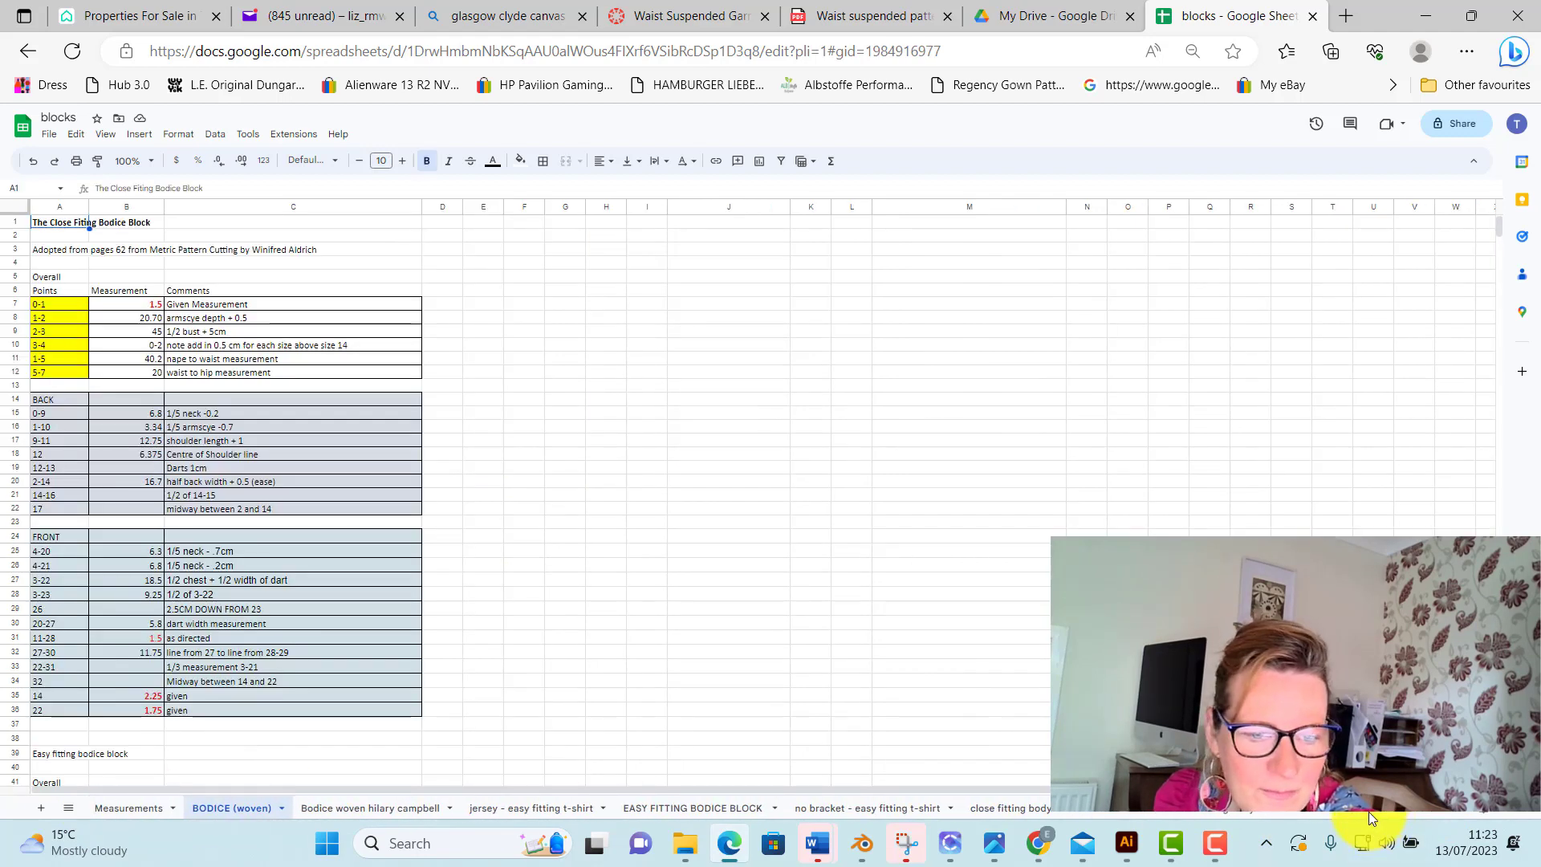
left_click(128, 809)
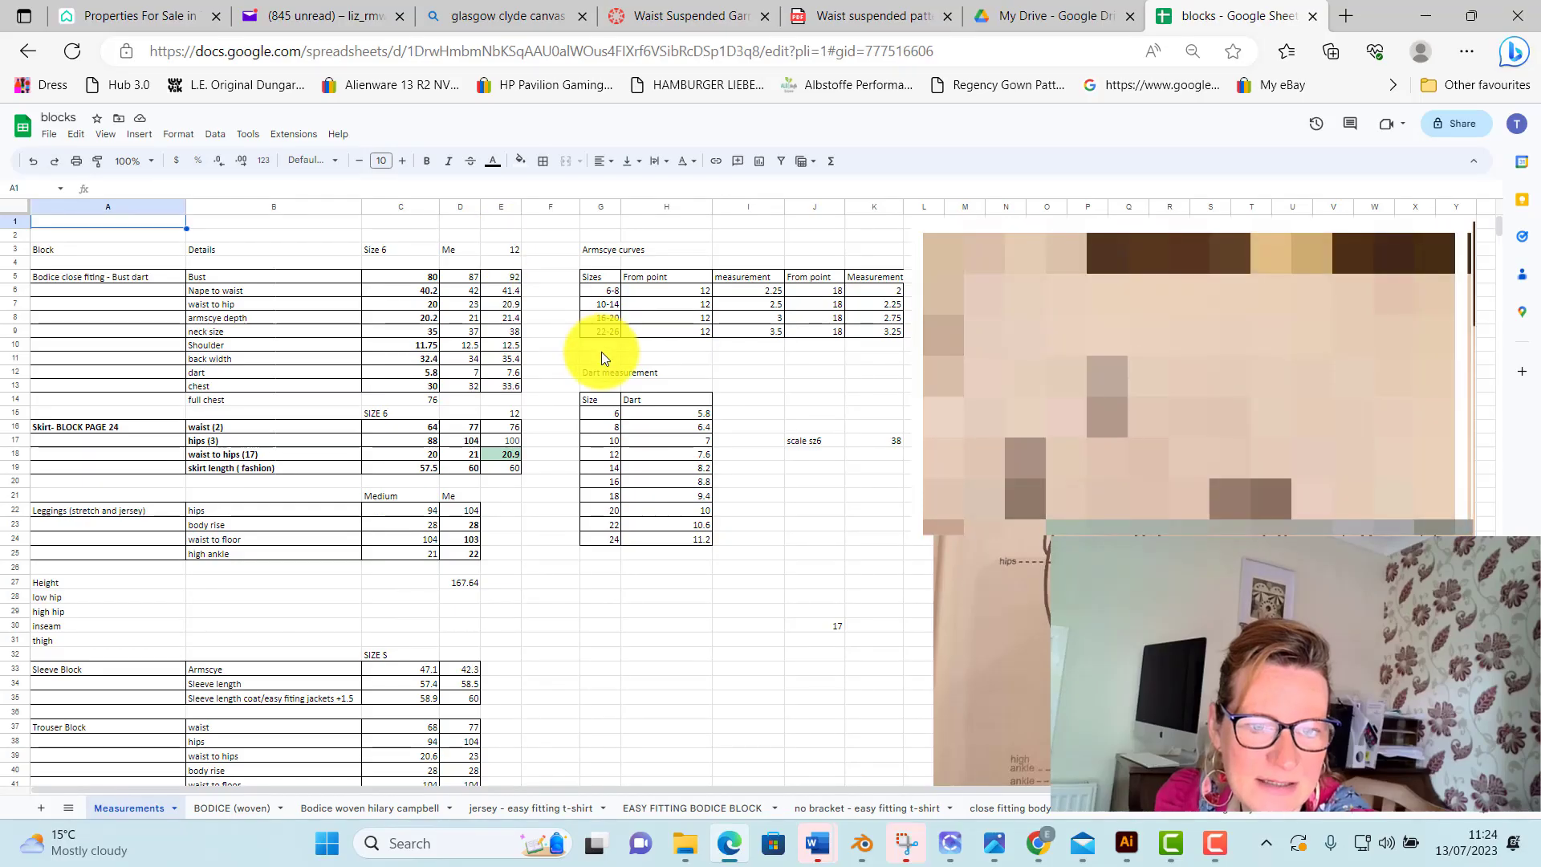
scroll(600, 351, "down", 2)
scroll(451, 556, "down", 10)
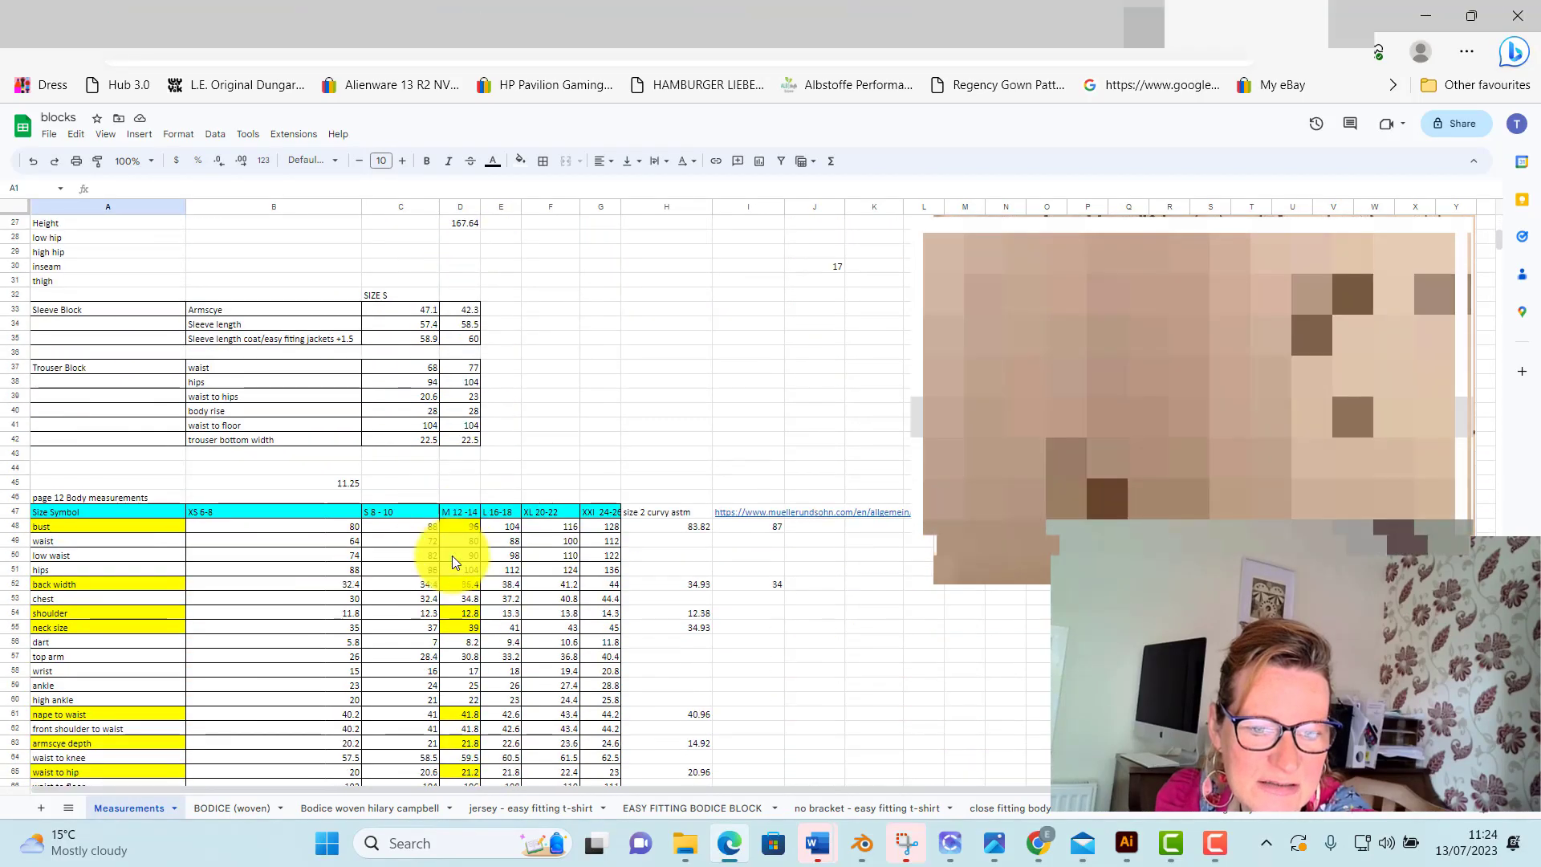
scroll(452, 556, "up", 12)
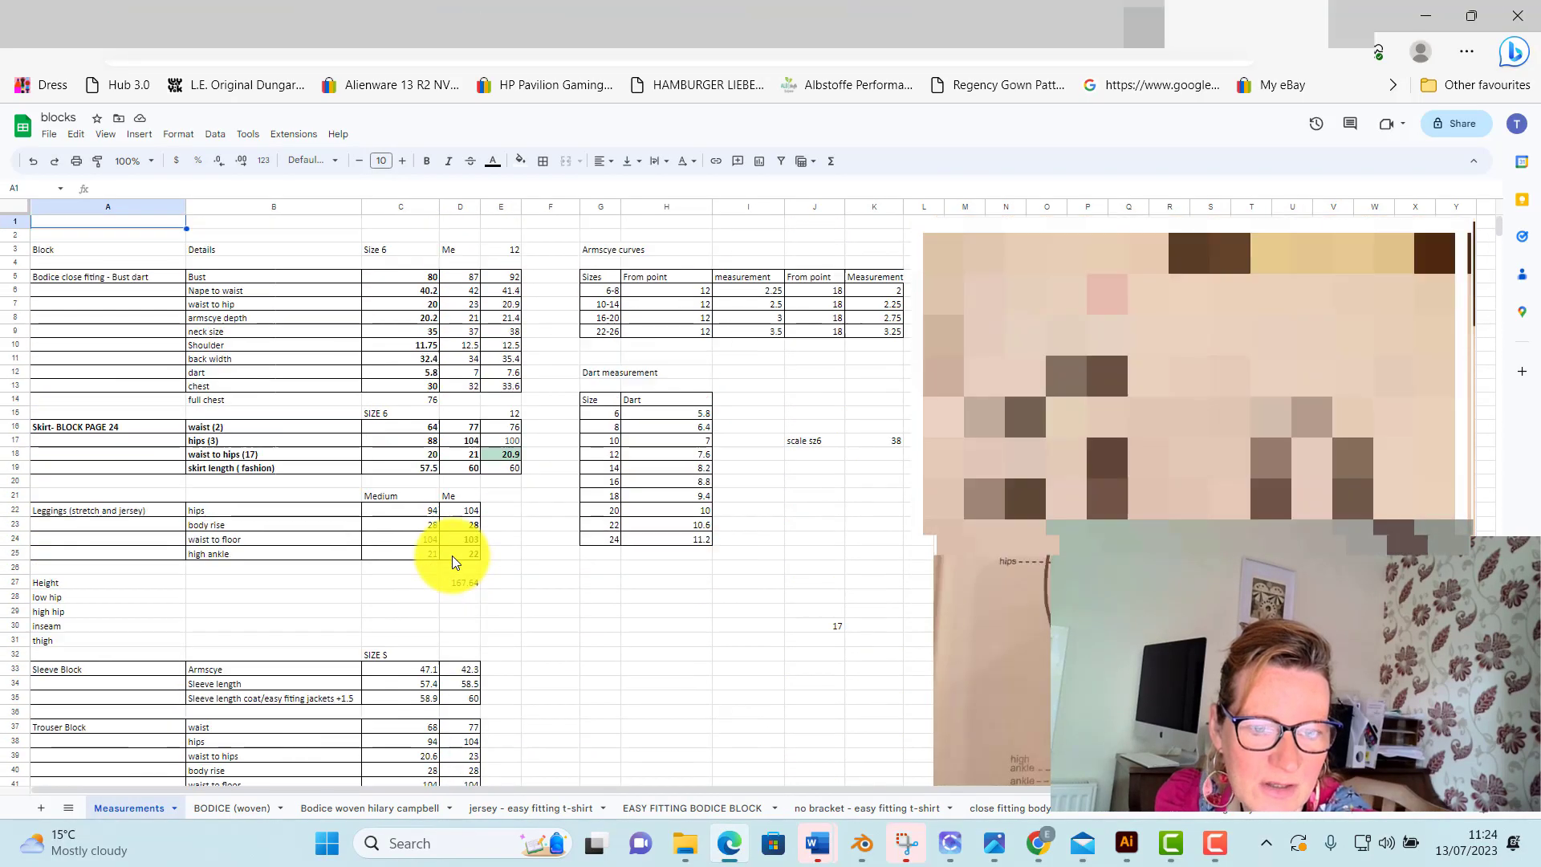
Look through the bodice, jersey t-shirt, easy fitting and close fitting body block sheets
left_click(359, 809)
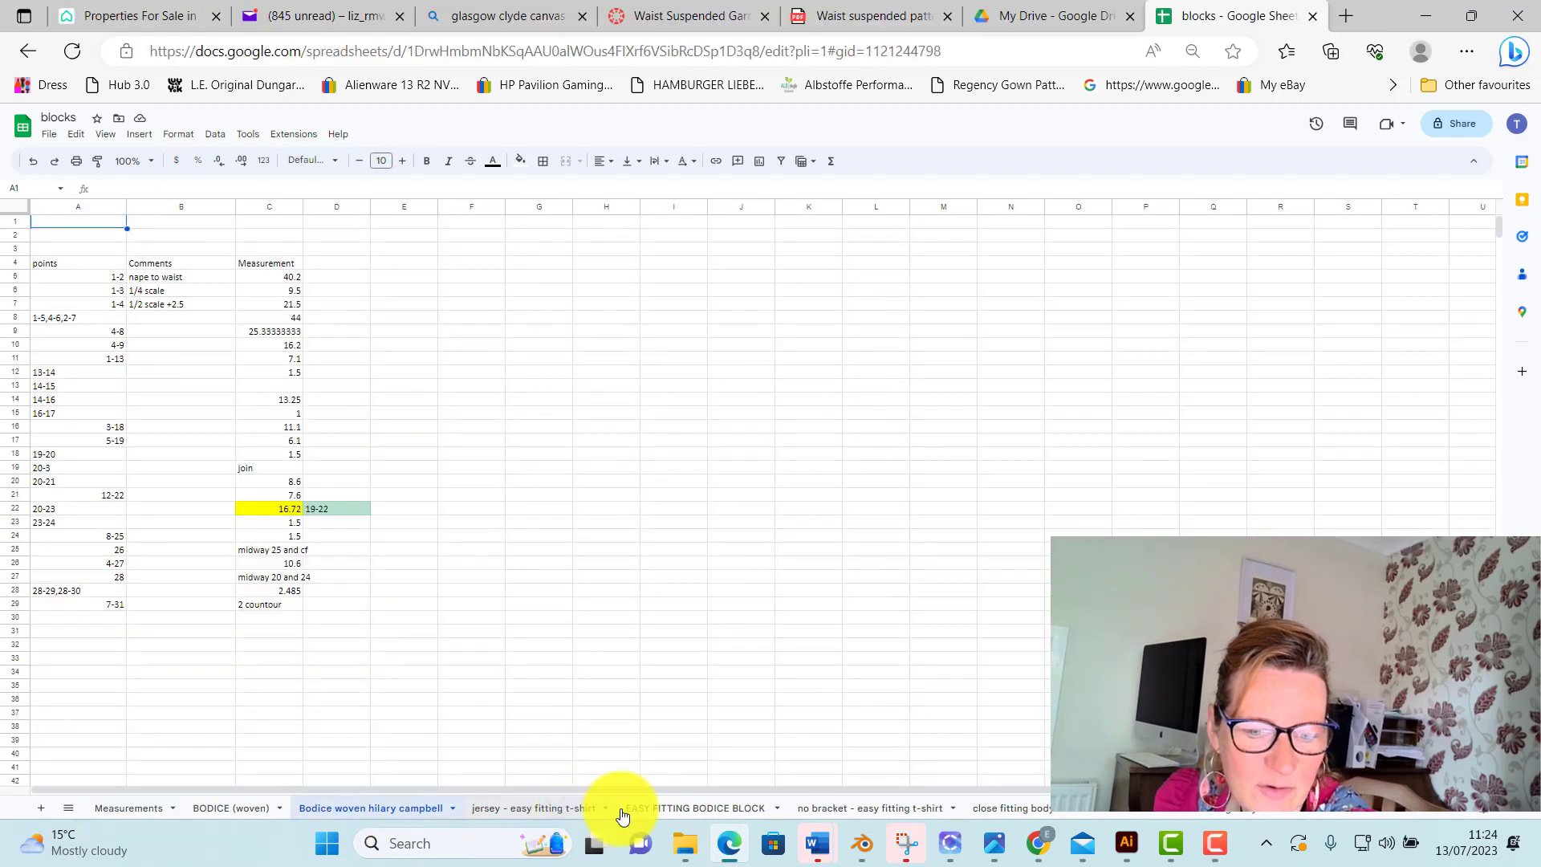
left_click(600, 808)
left_click(683, 809)
left_click(835, 809)
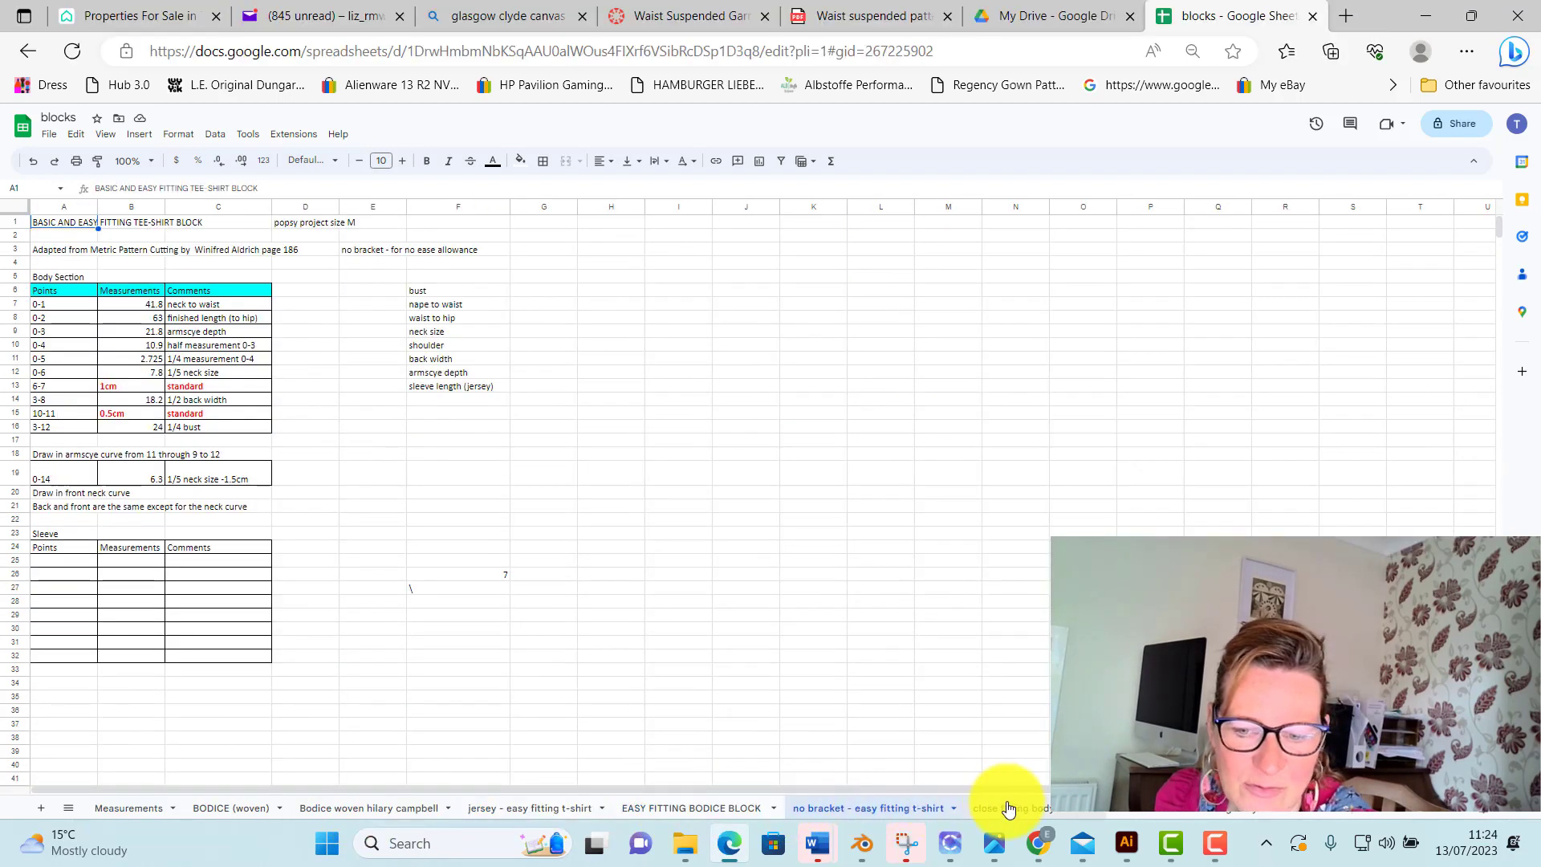
left_click(1015, 808)
left_click(1134, 810)
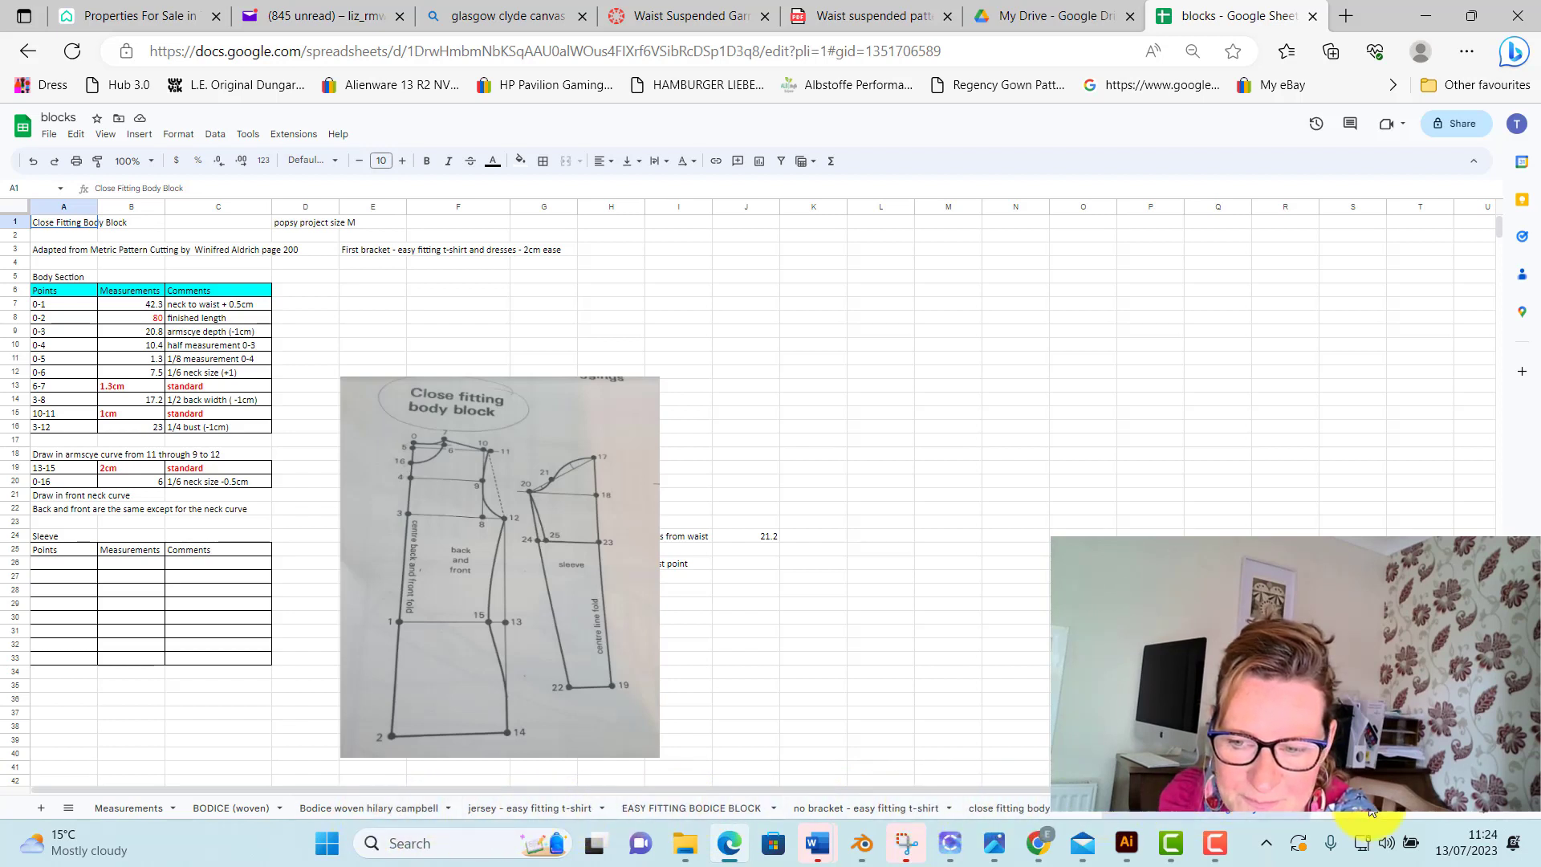
Return to the SKIRT(woven) sheet and examine the formulas behind the Overall measurements in B7 to B9
left_click(1395, 818)
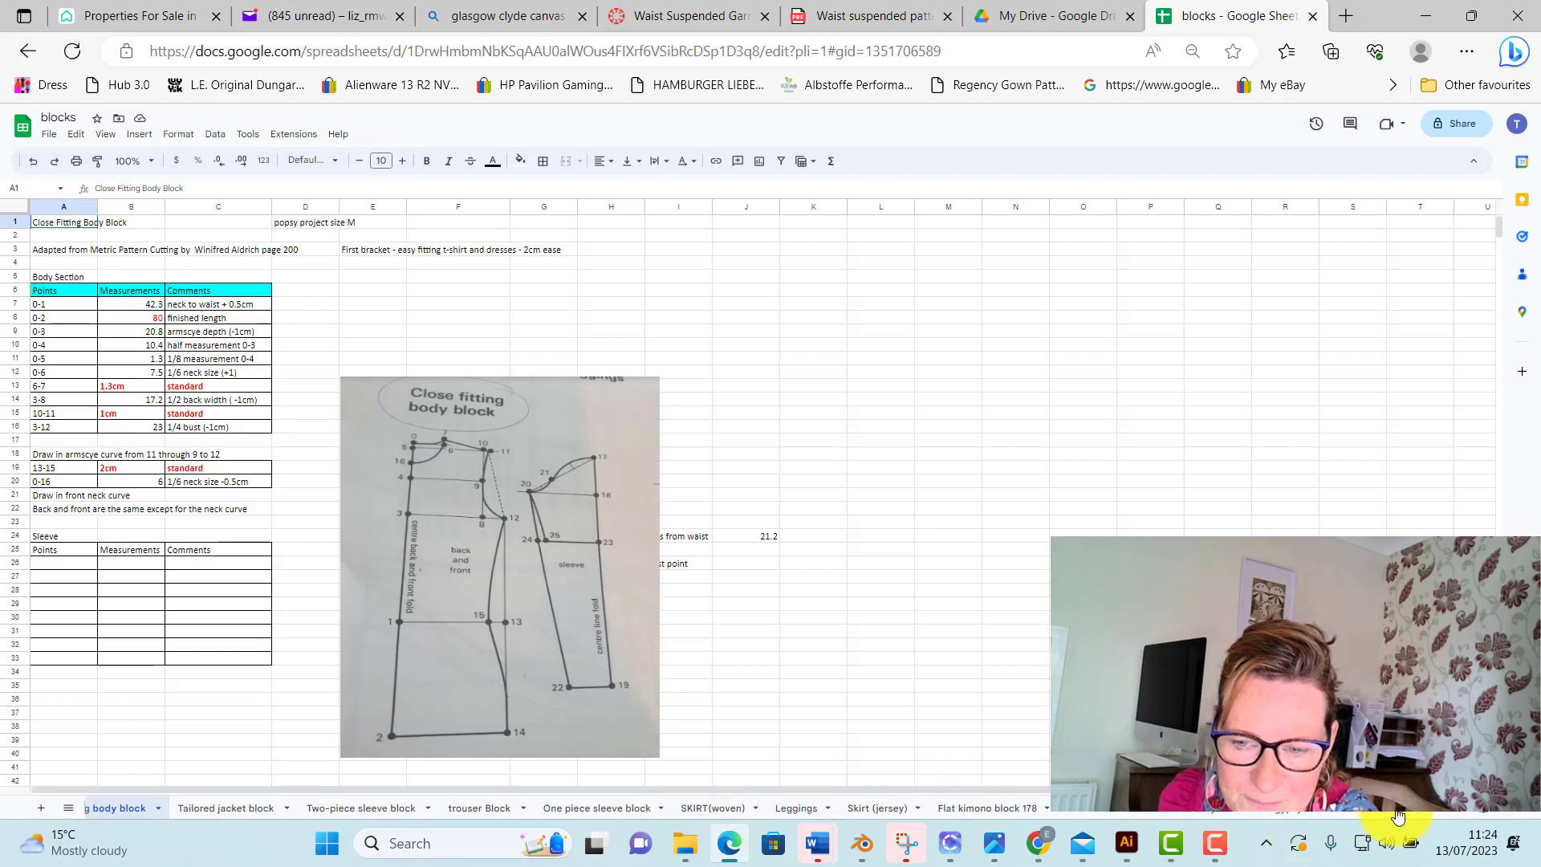
left_click(713, 809)
scroll(85, 225, "up", 2)
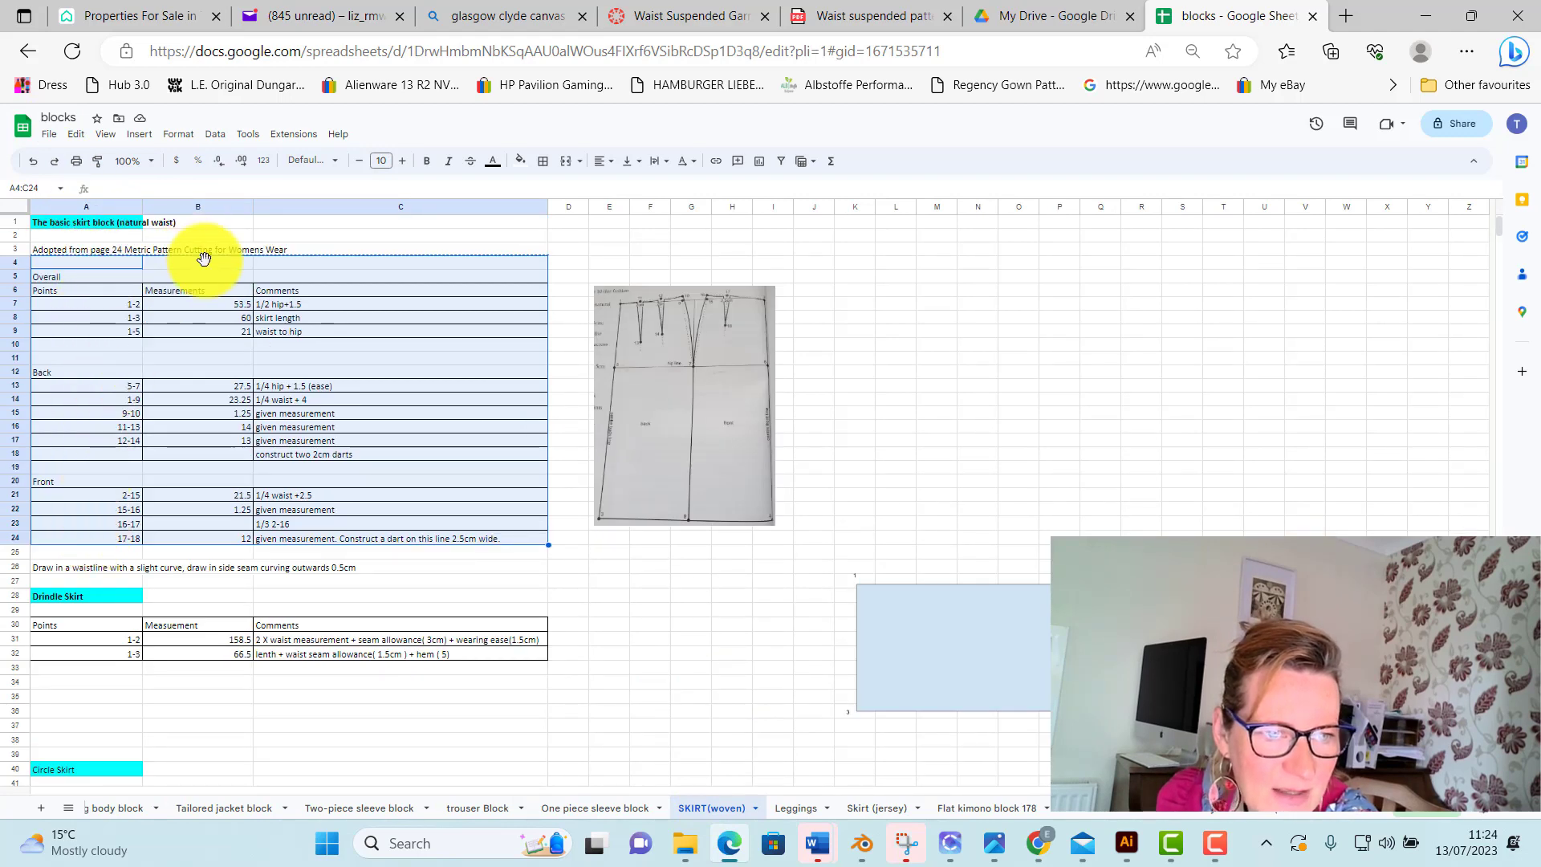
left_click(228, 305)
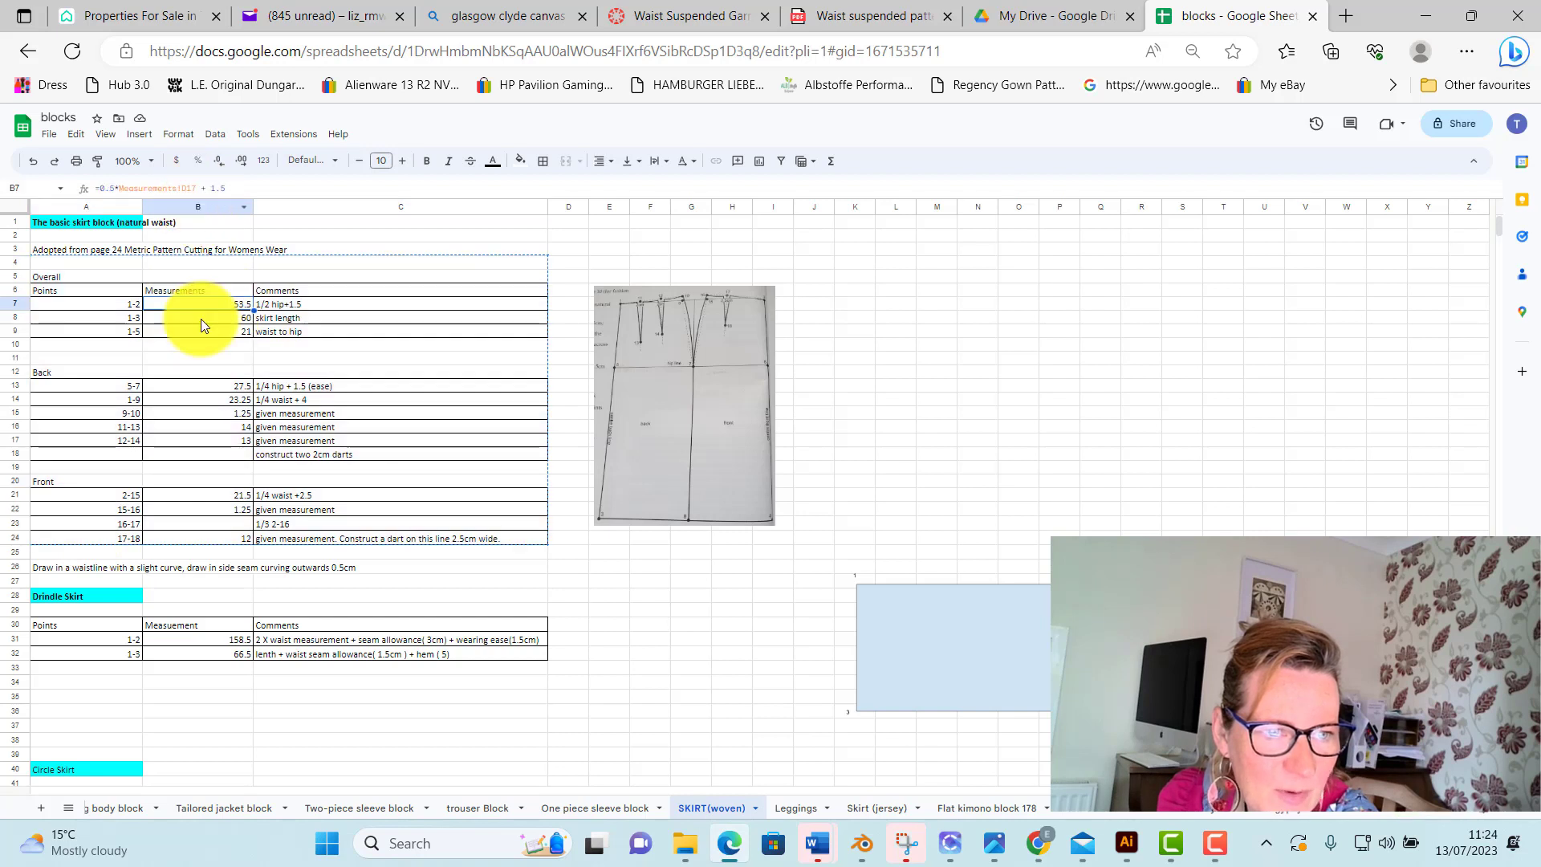
left_click(203, 320)
left_click(214, 334)
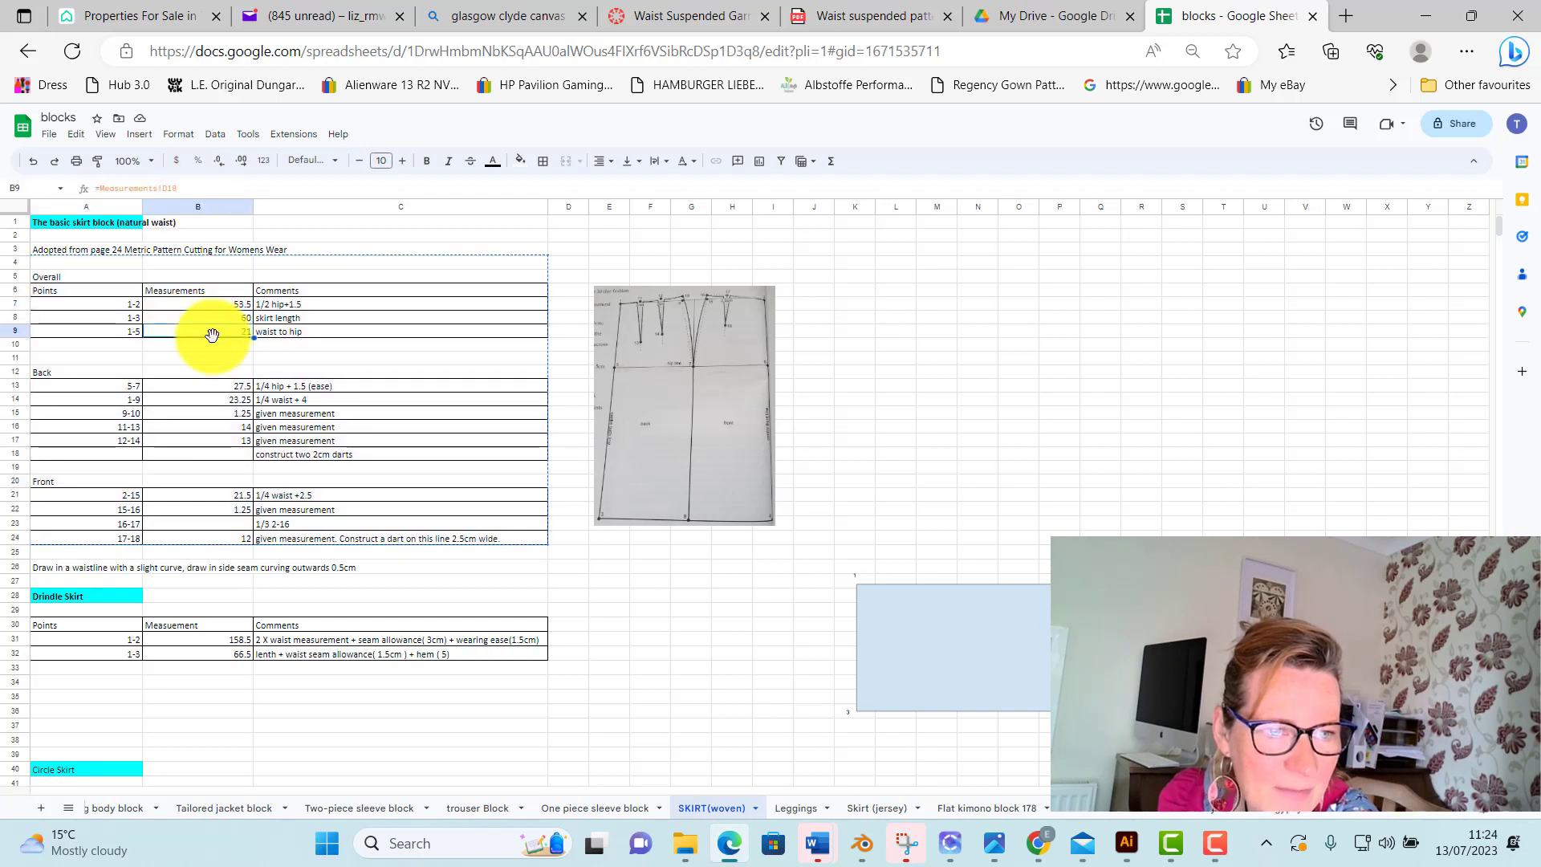
left_click(215, 304)
left_click(218, 318)
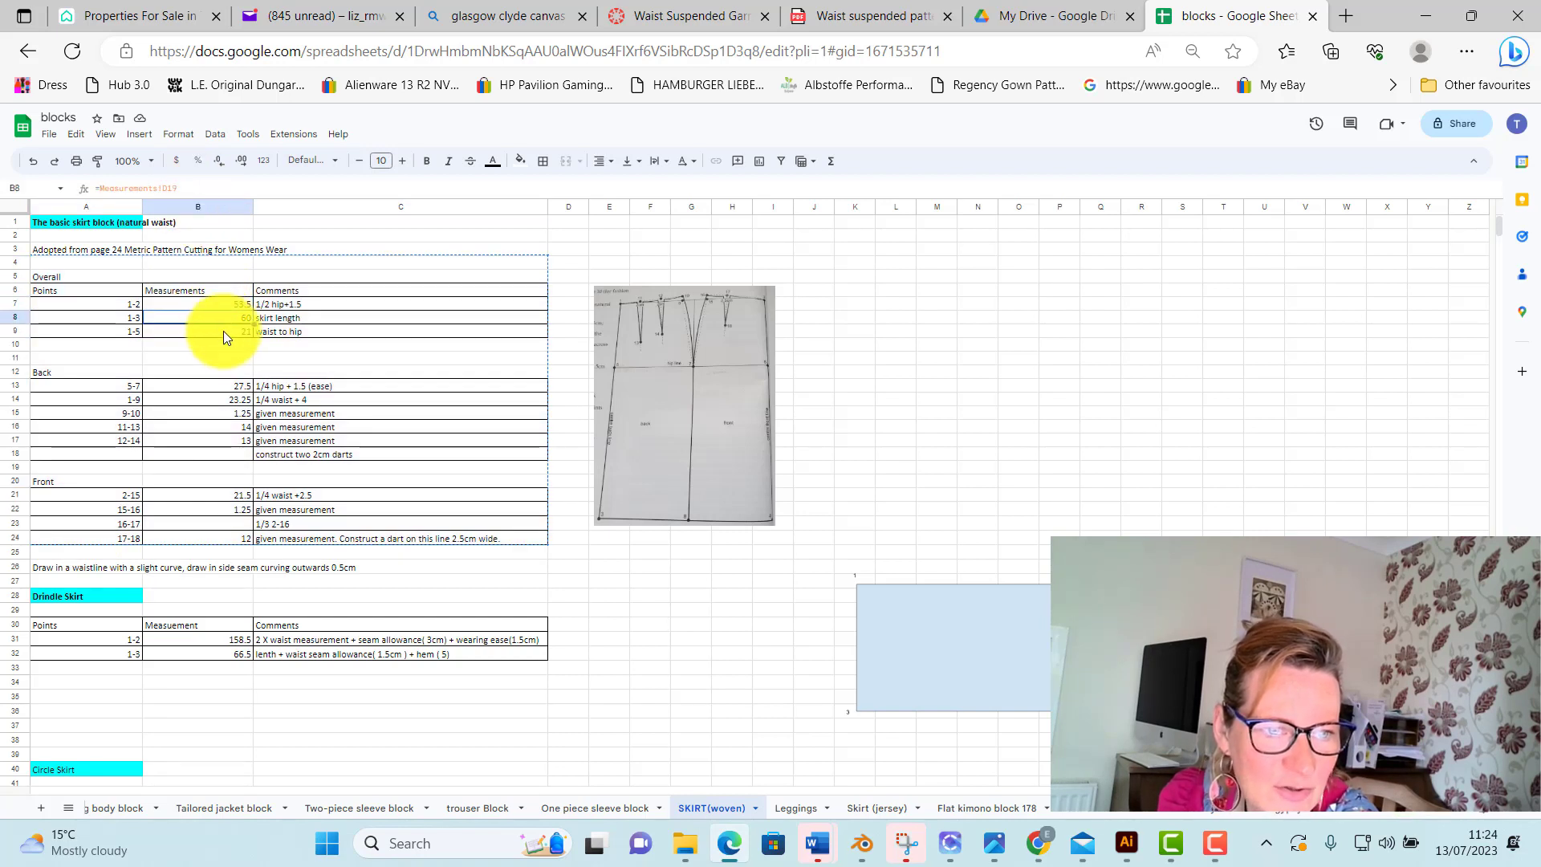
left_click(223, 330)
Examine the Back section's measurements for the basic skirt block in cells B13 to B17
left_click(233, 387)
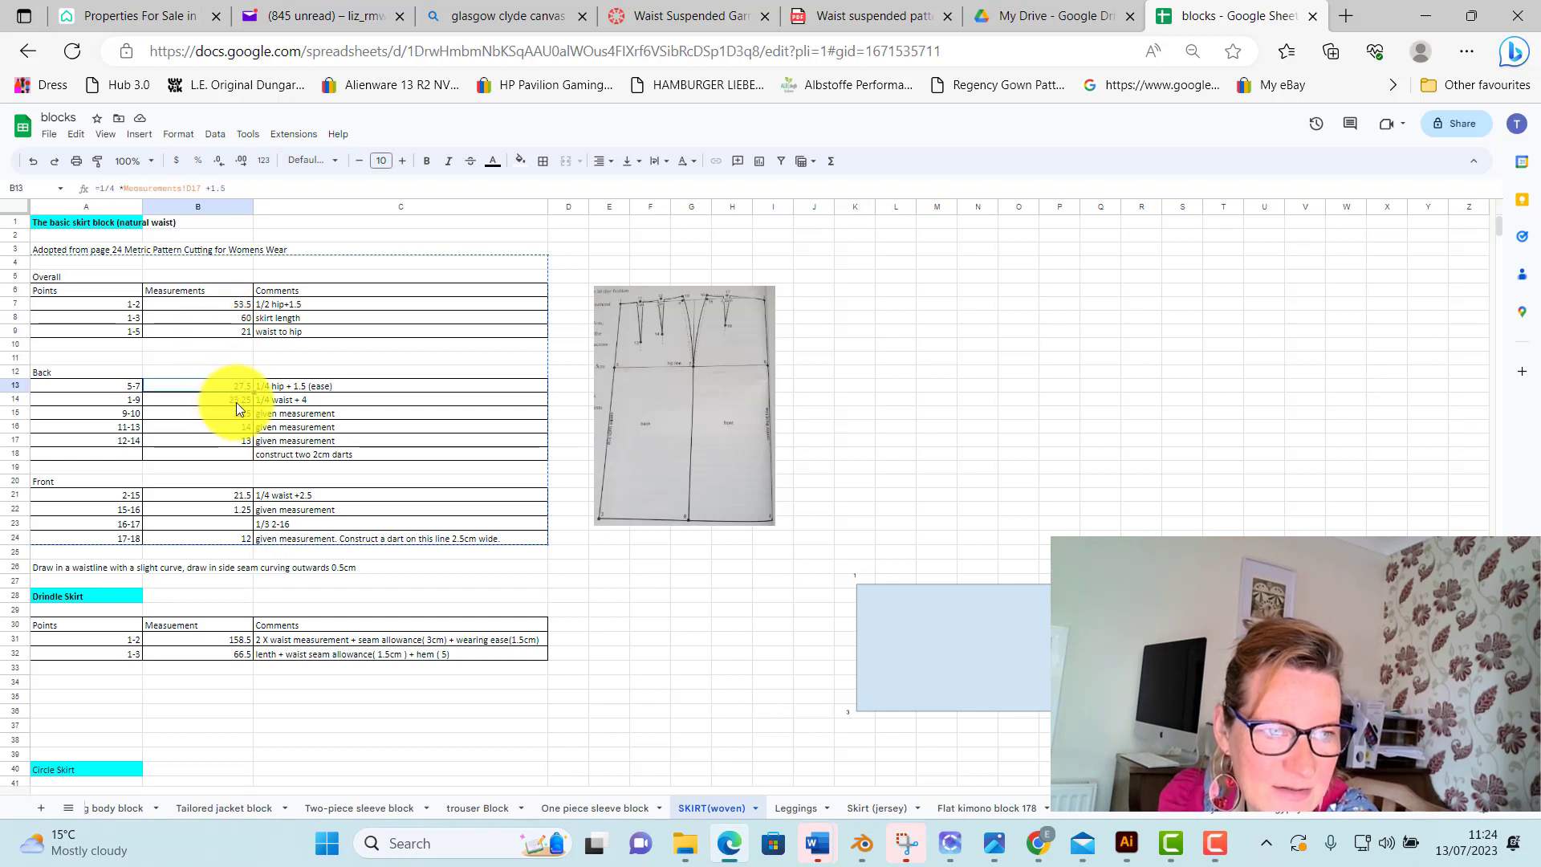
left_click(233, 400)
left_click(234, 414)
left_click(234, 430)
left_click(236, 441)
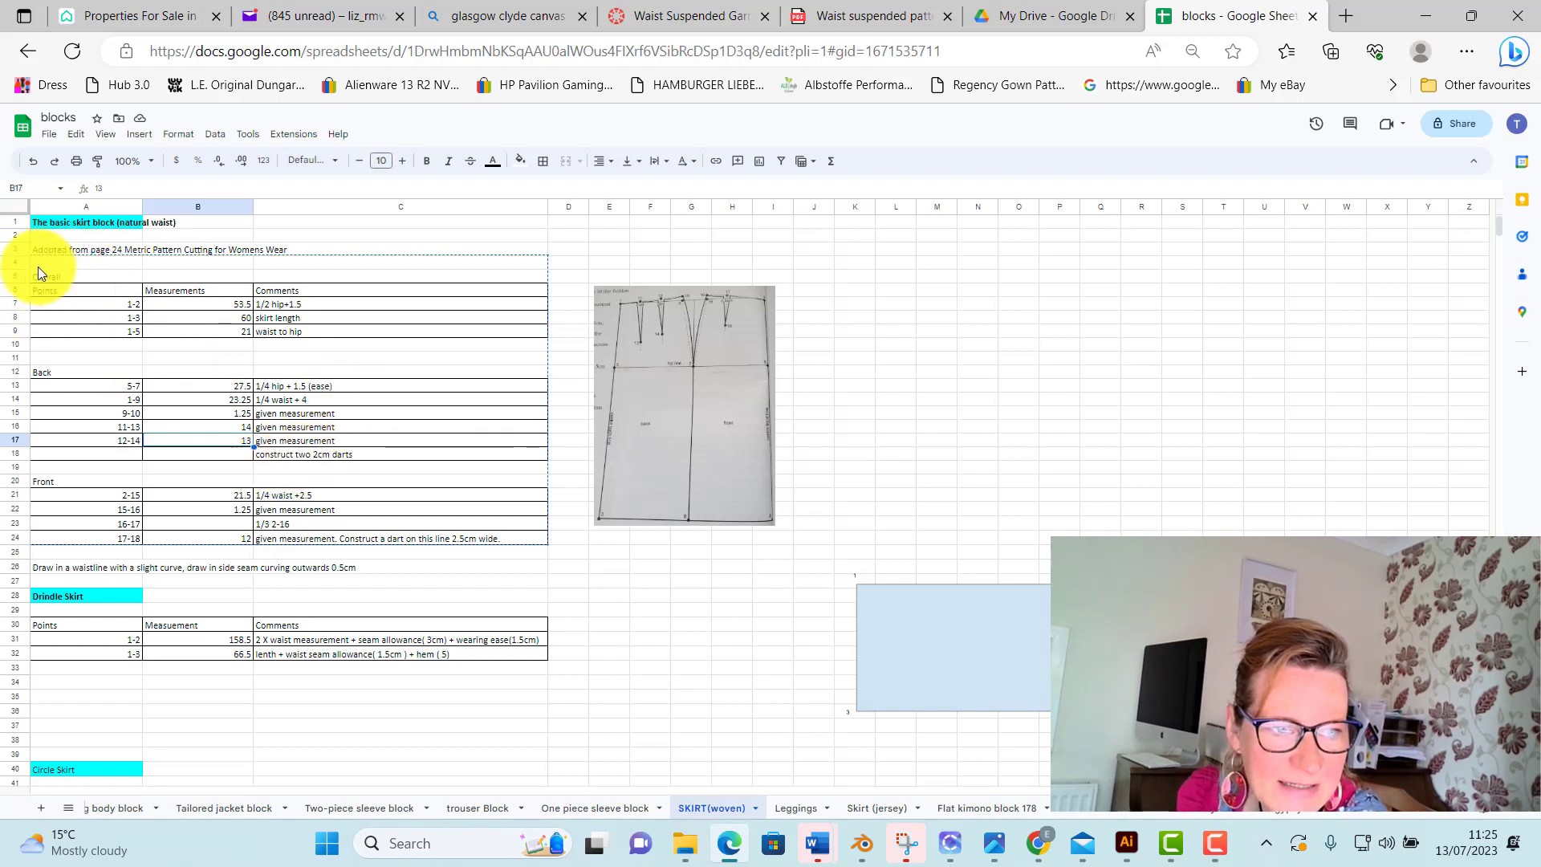
Copy the basic skirt block's measurement table, cells A4:C24
mouse_move(37, 261)
left_mouse_down()
mouse_move(315, 332)
mouse_move(488, 541)
left_mouse_up()
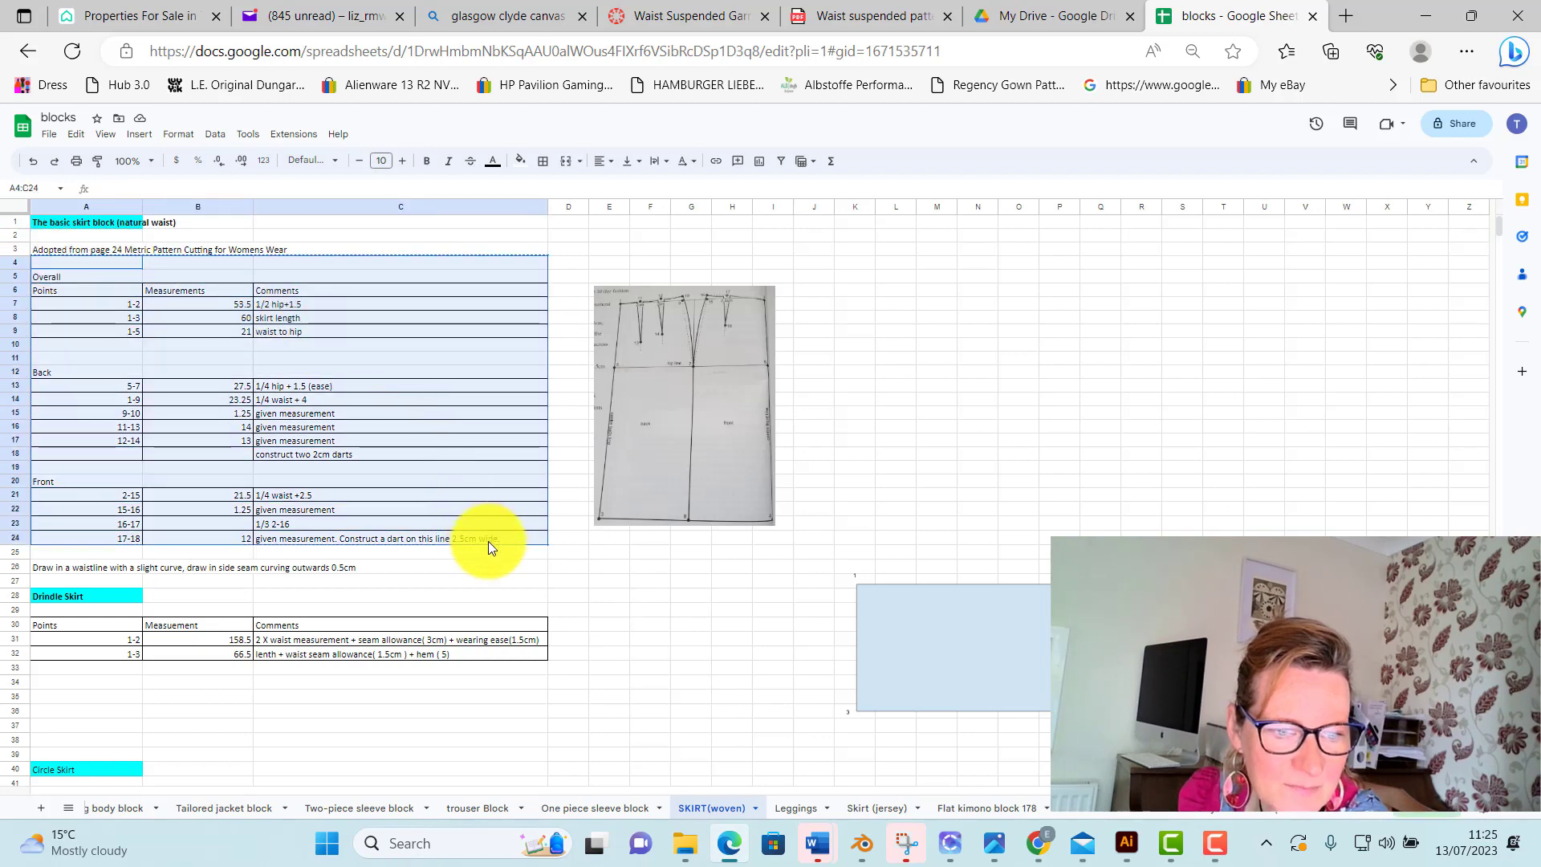
right_click(258, 408)
double_click(283, 419)
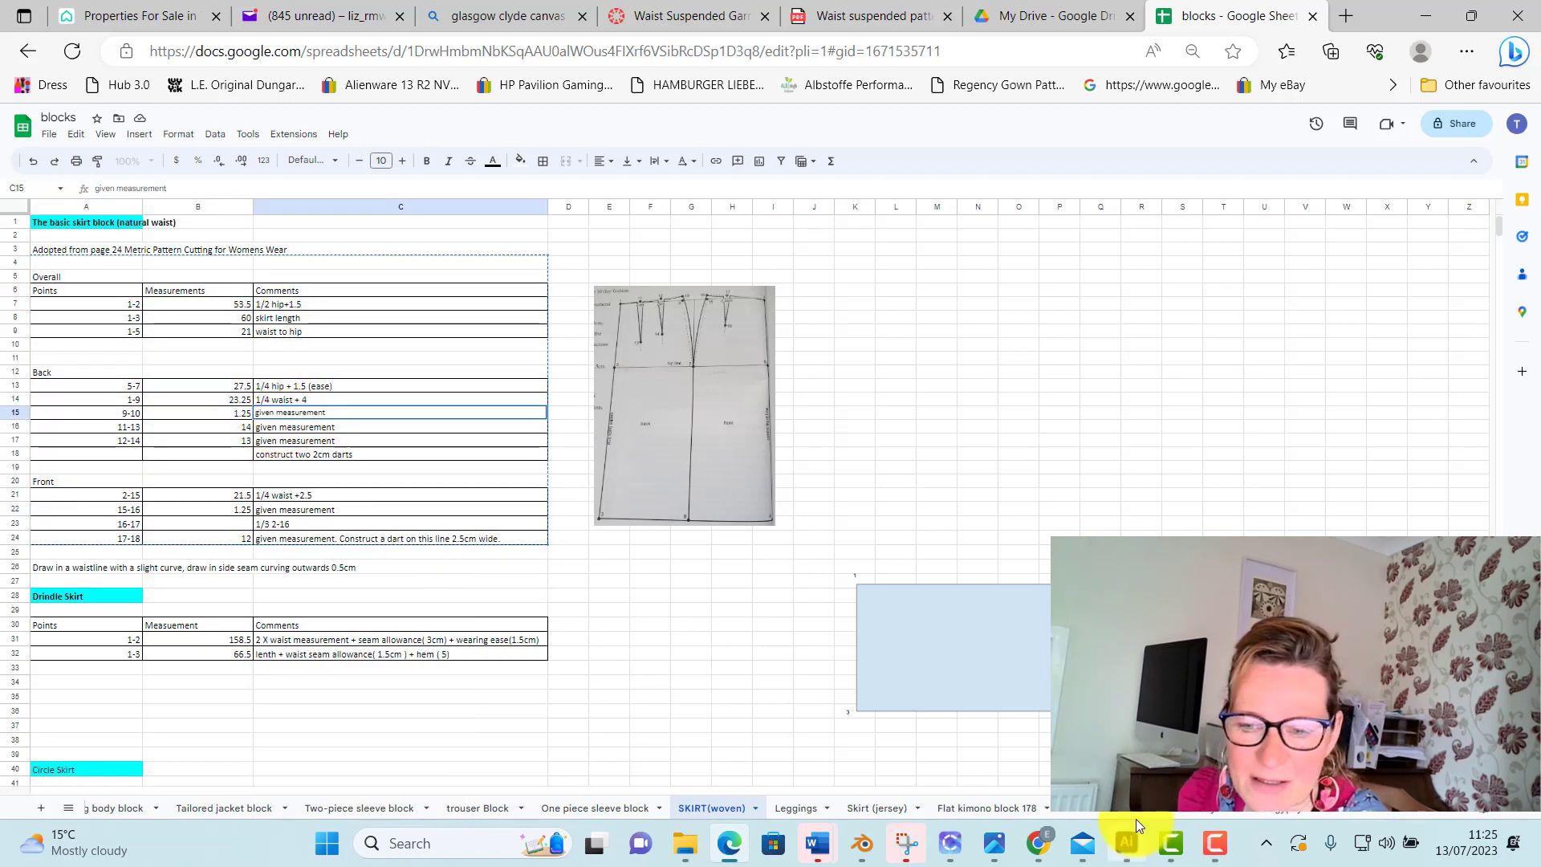
Switch to Adobe Illustrator and create a new 100 × 100 cm document with centimetre units and one artboard
left_click(1136, 851)
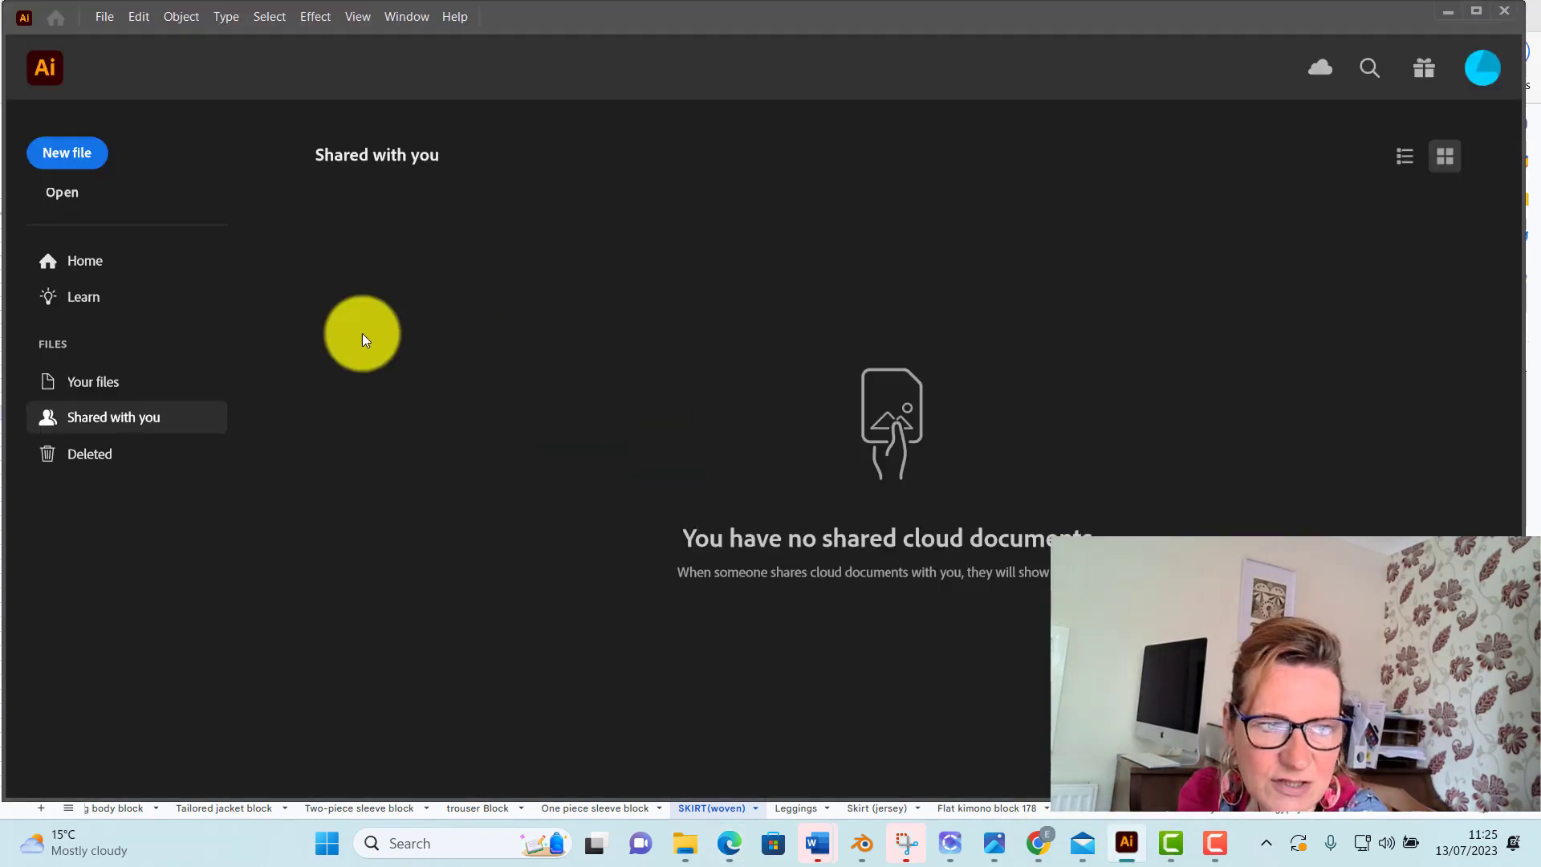
left_click(61, 163)
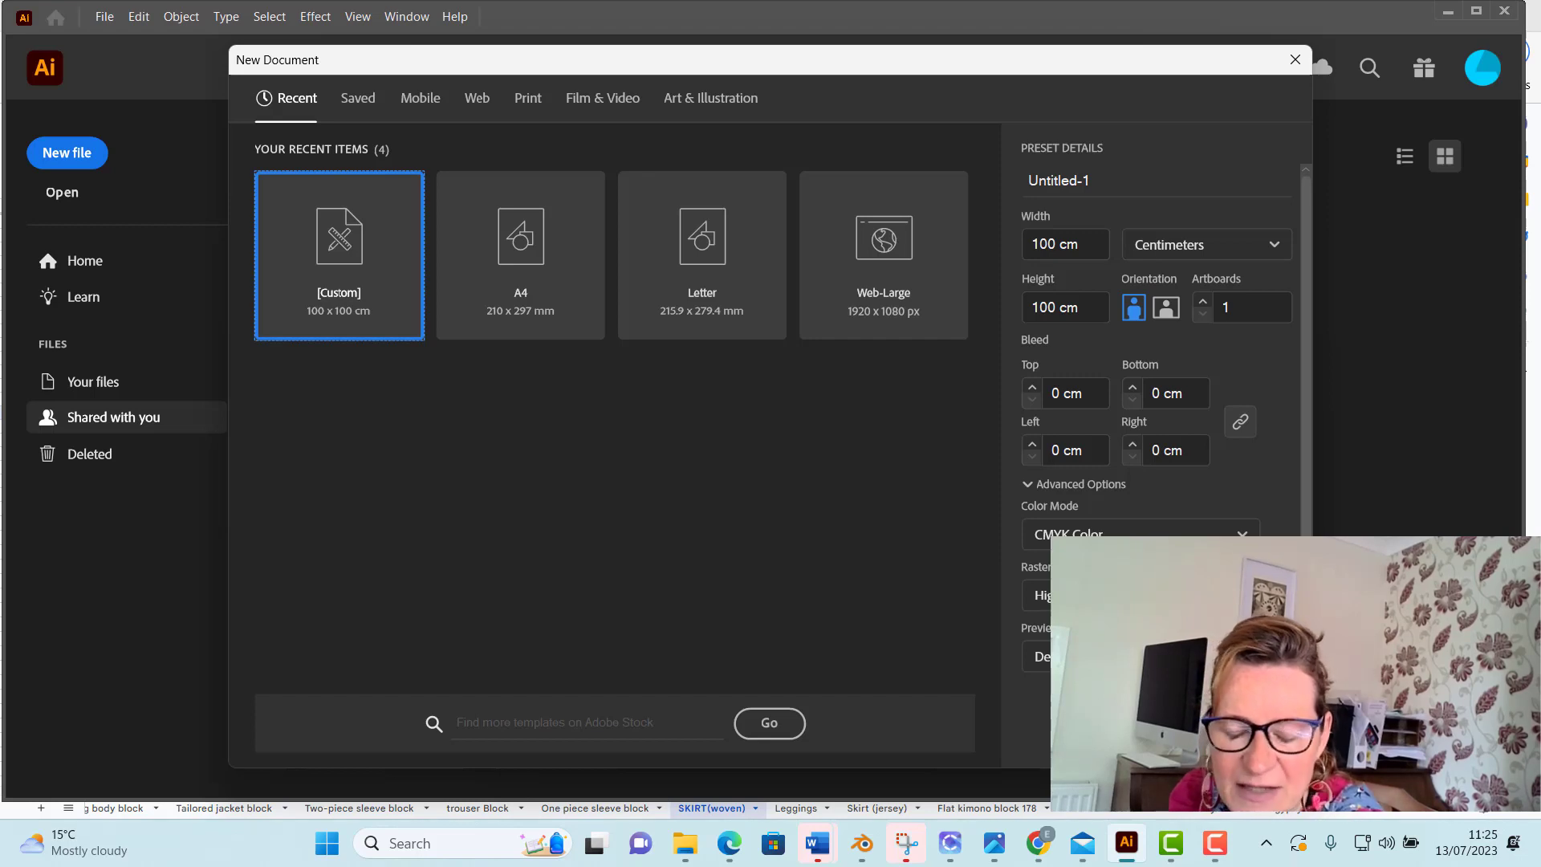
left_click(1164, 734)
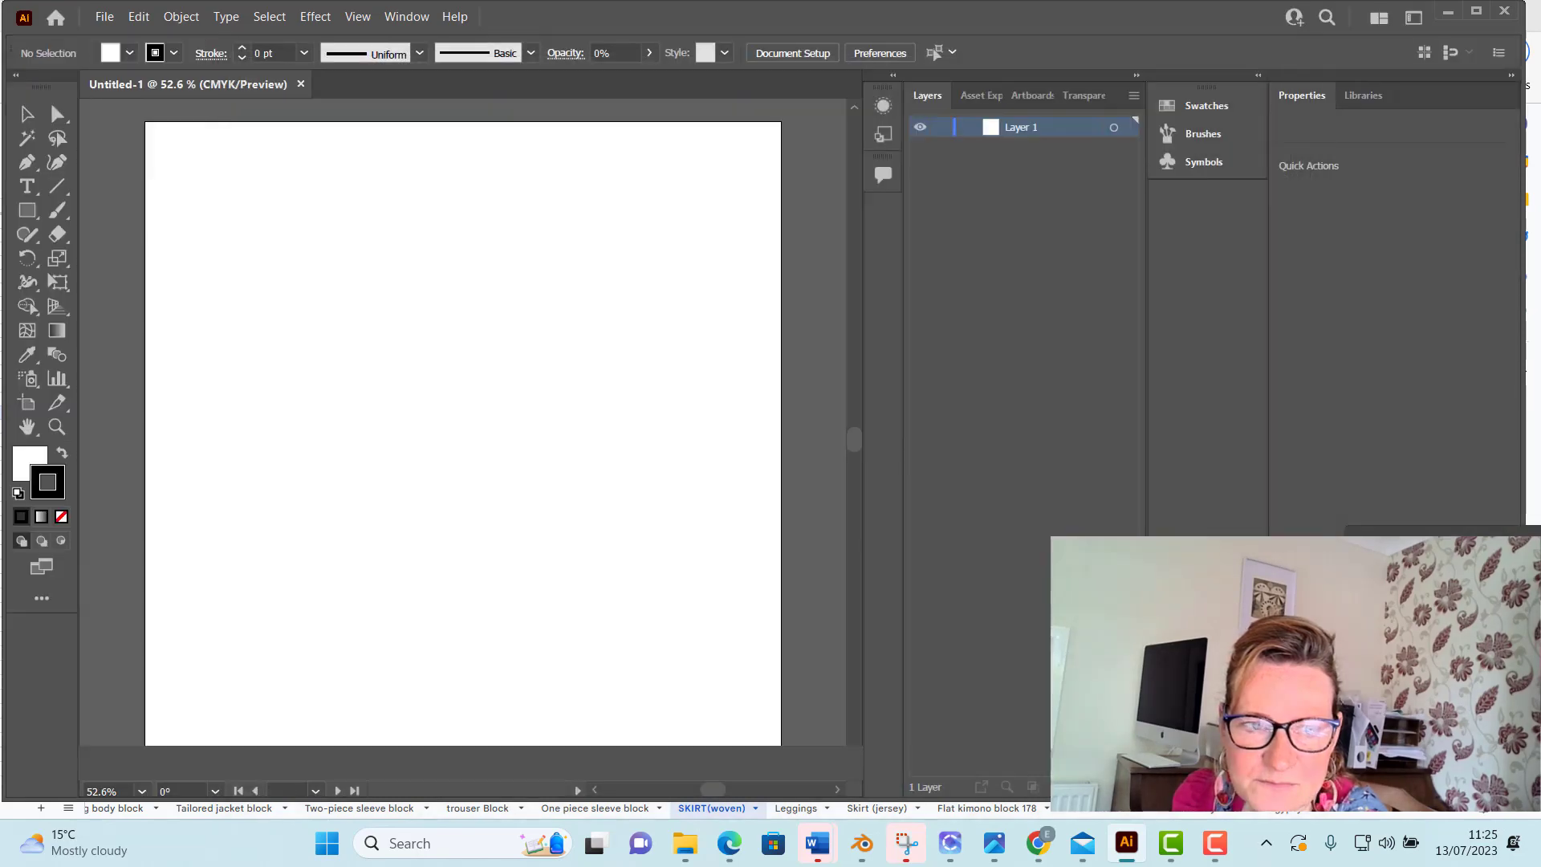
Start saving the document on the computer and choose the Desktop folder TECHNICAL SEAMSTRESS > SKIRTS as its location
left_click(104, 17)
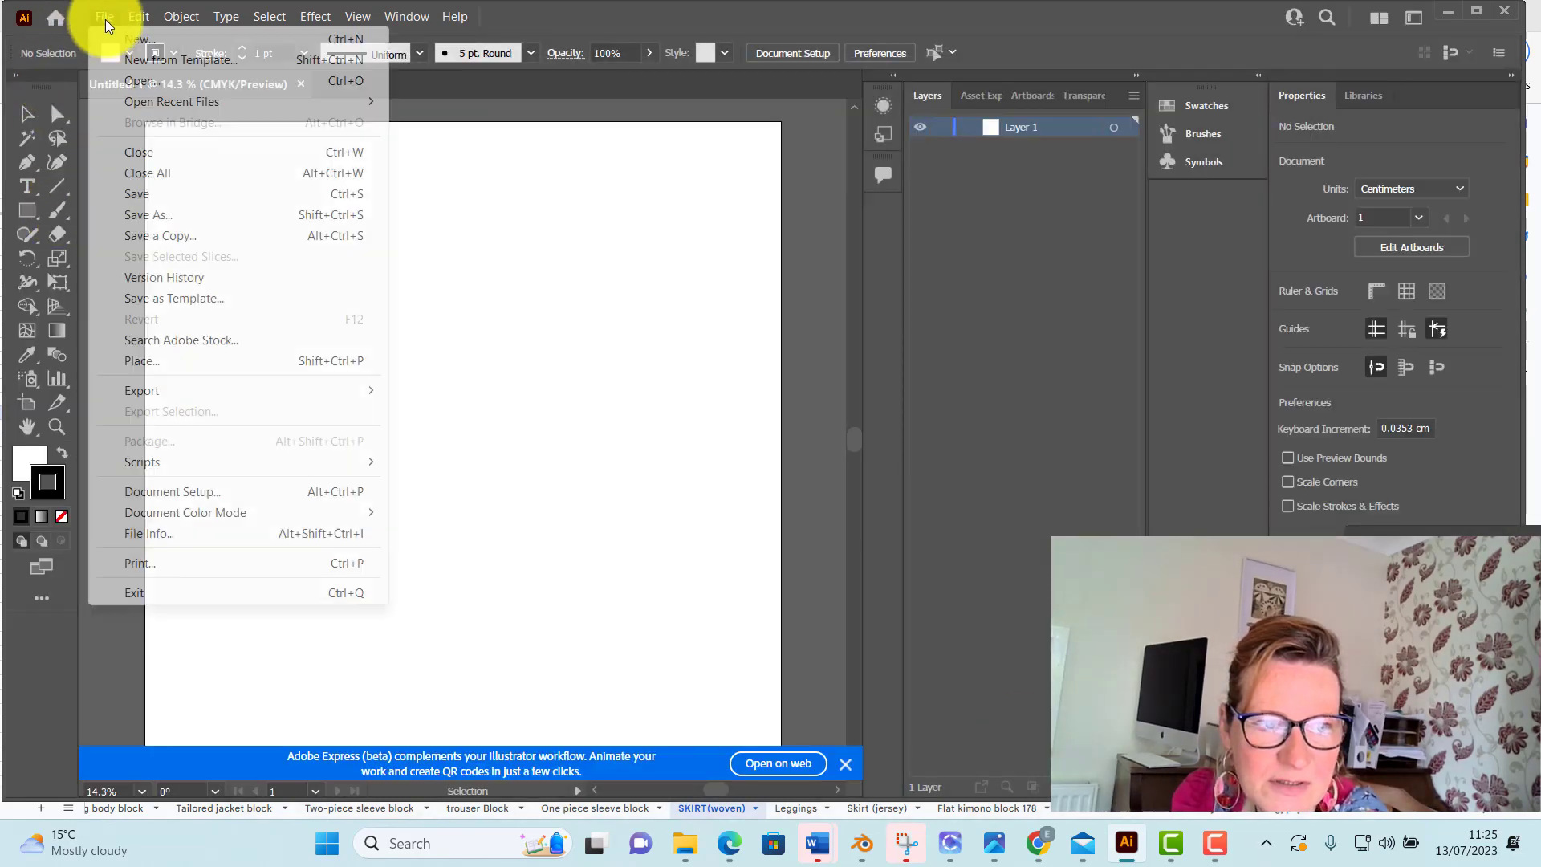
left_click(161, 216)
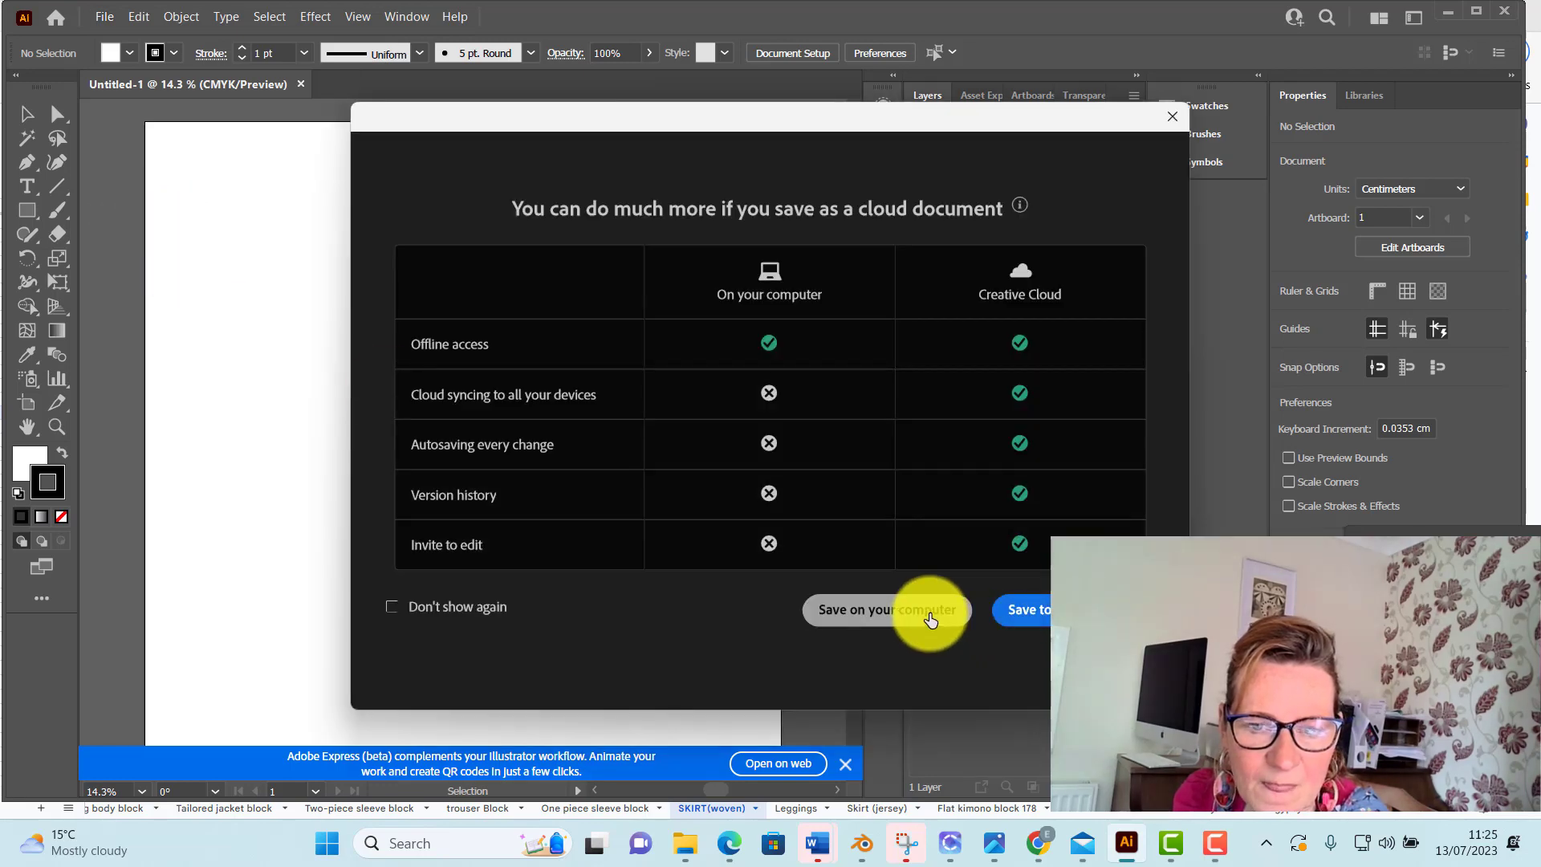
left_click(925, 616)
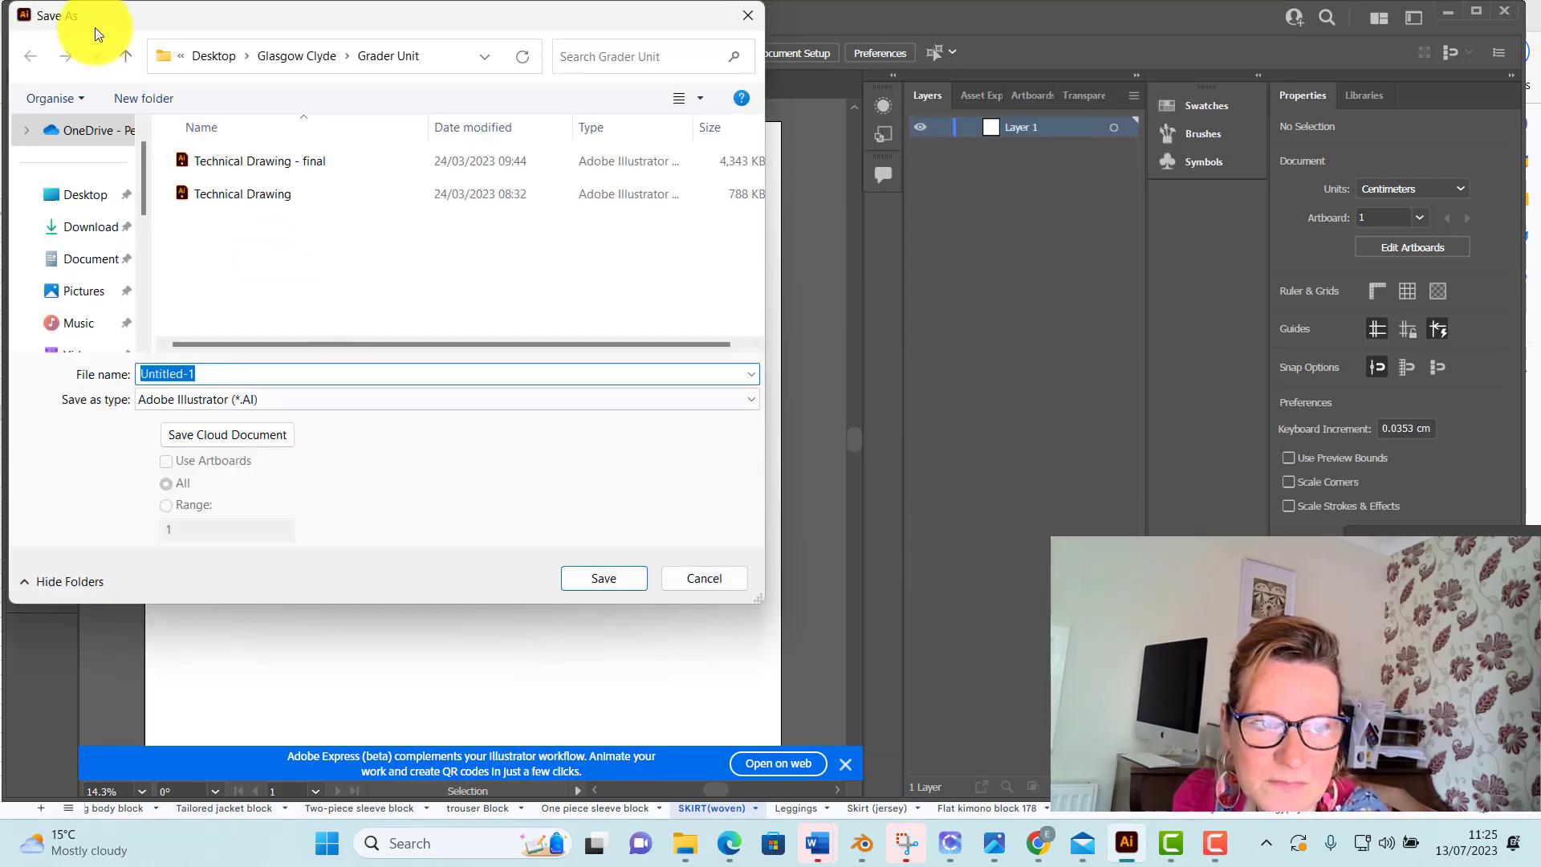
left_click(218, 60)
scroll(267, 210, "down", 2)
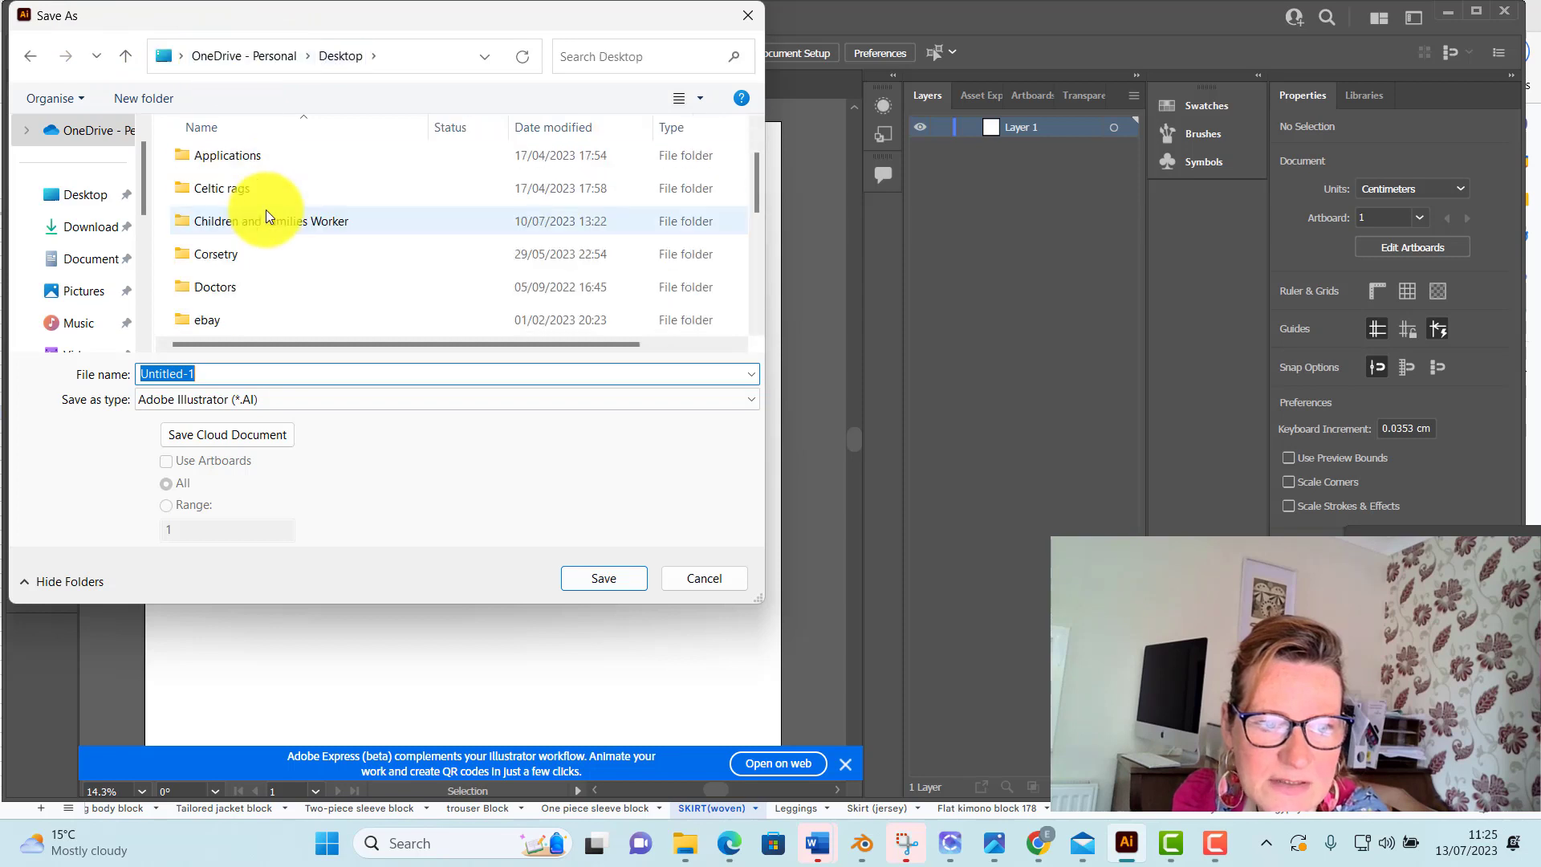
scroll(266, 210, "down", 5)
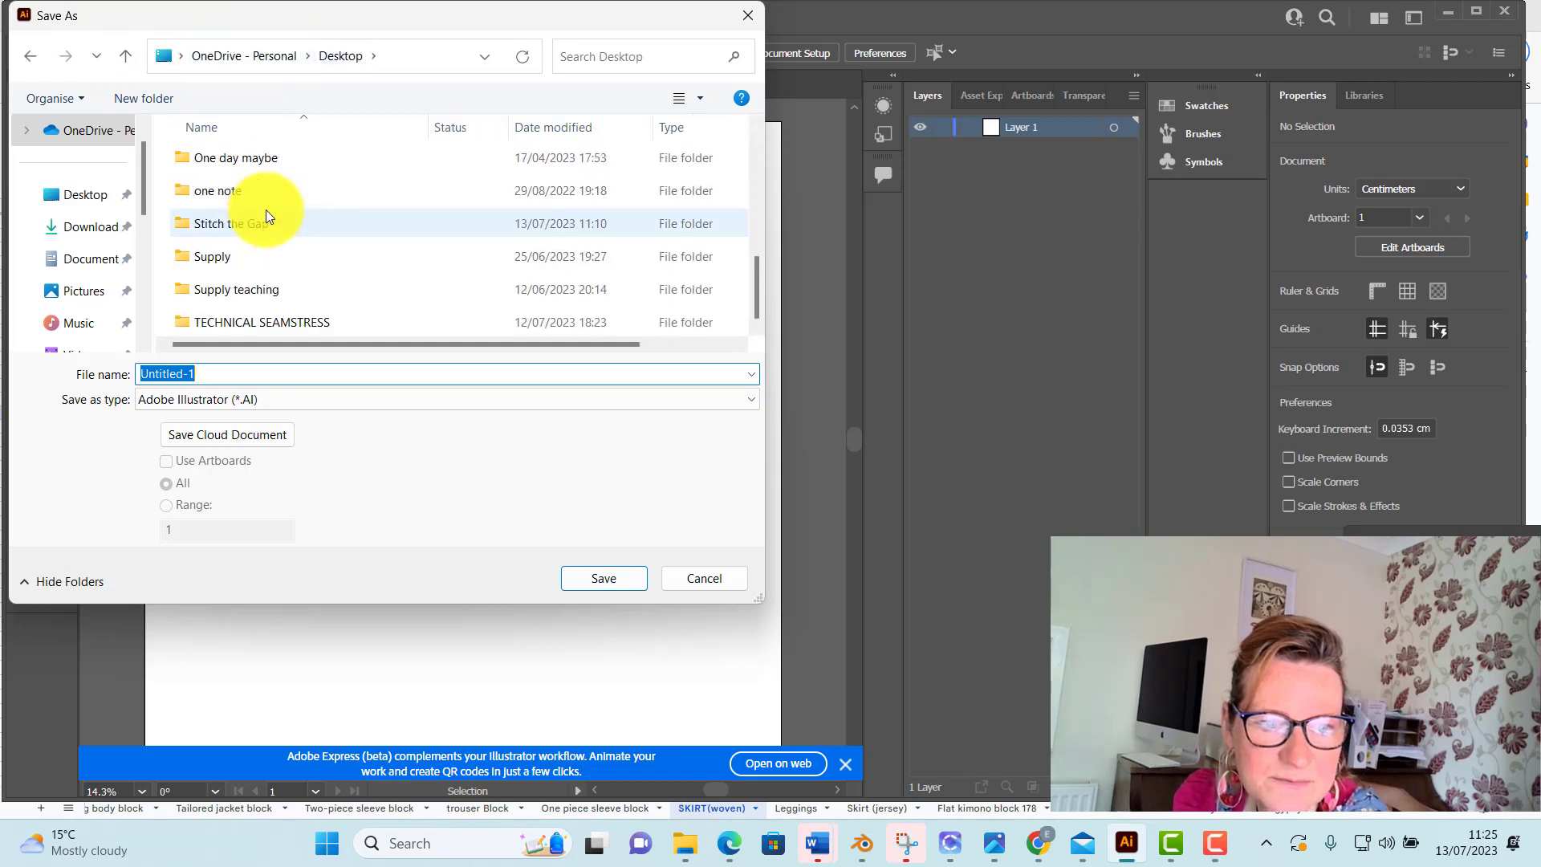
left_click(288, 321)
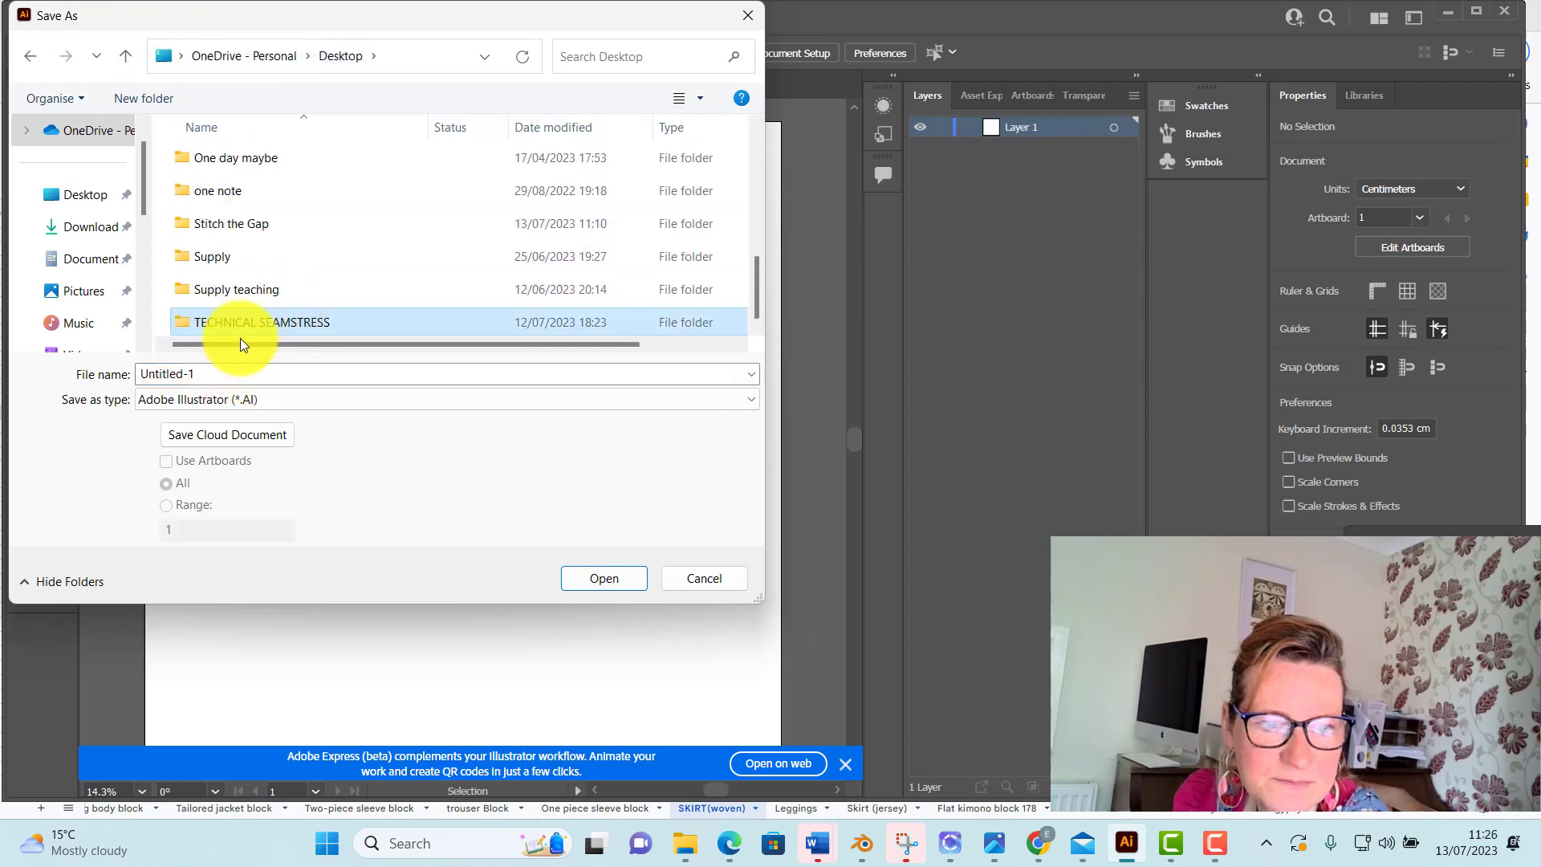
double_click(208, 324)
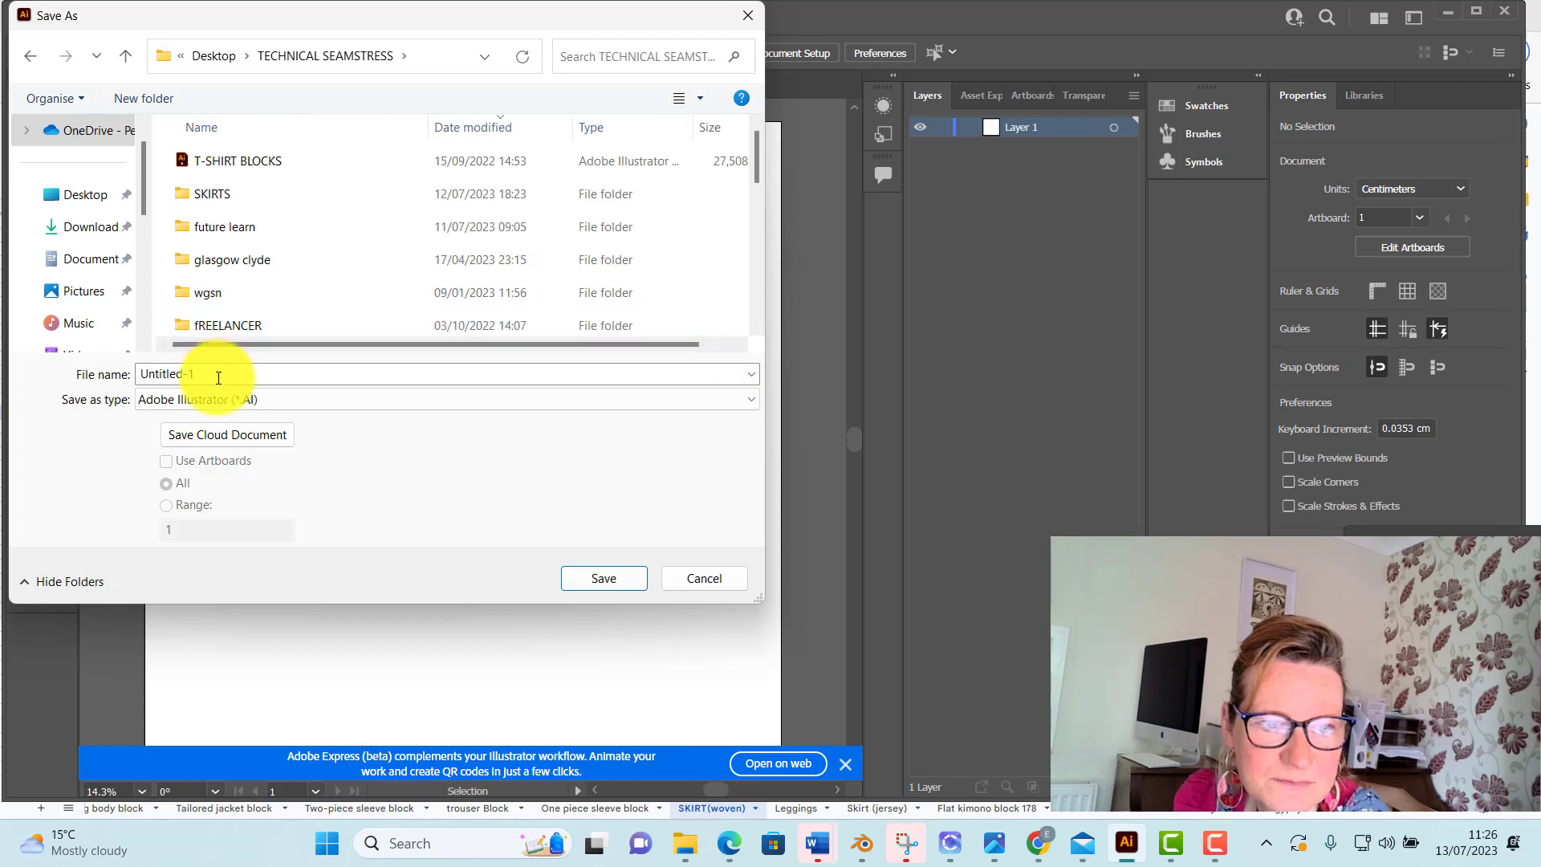
left_click(218, 377)
double_click(190, 195)
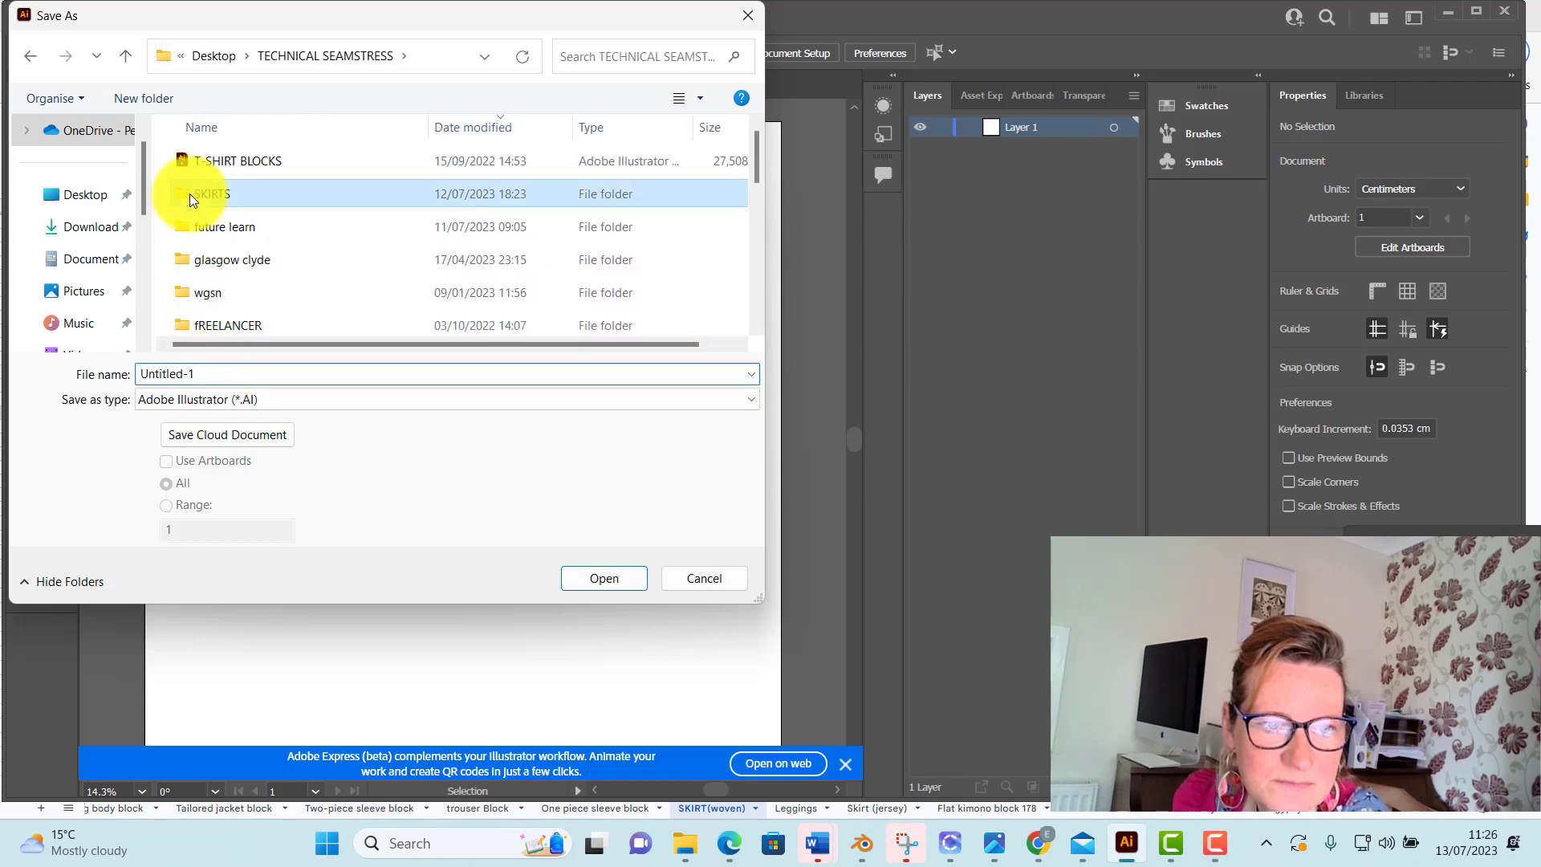
Name the file "skirt block me" and save it as an Adobe Illustrator file with the Illustrator 2020 options
left_click(246, 369)
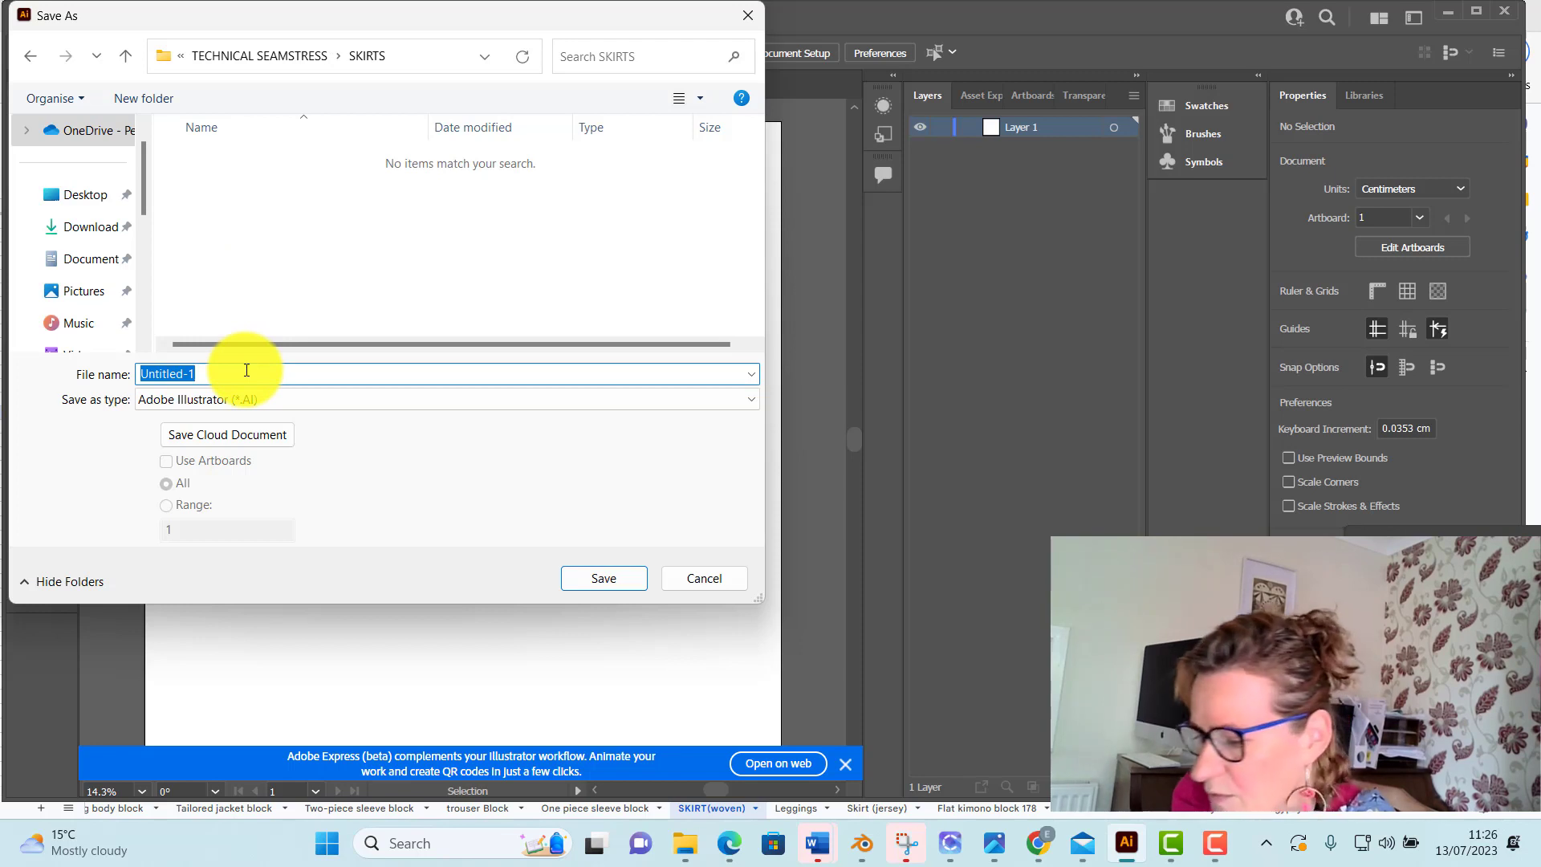
type("skirt")
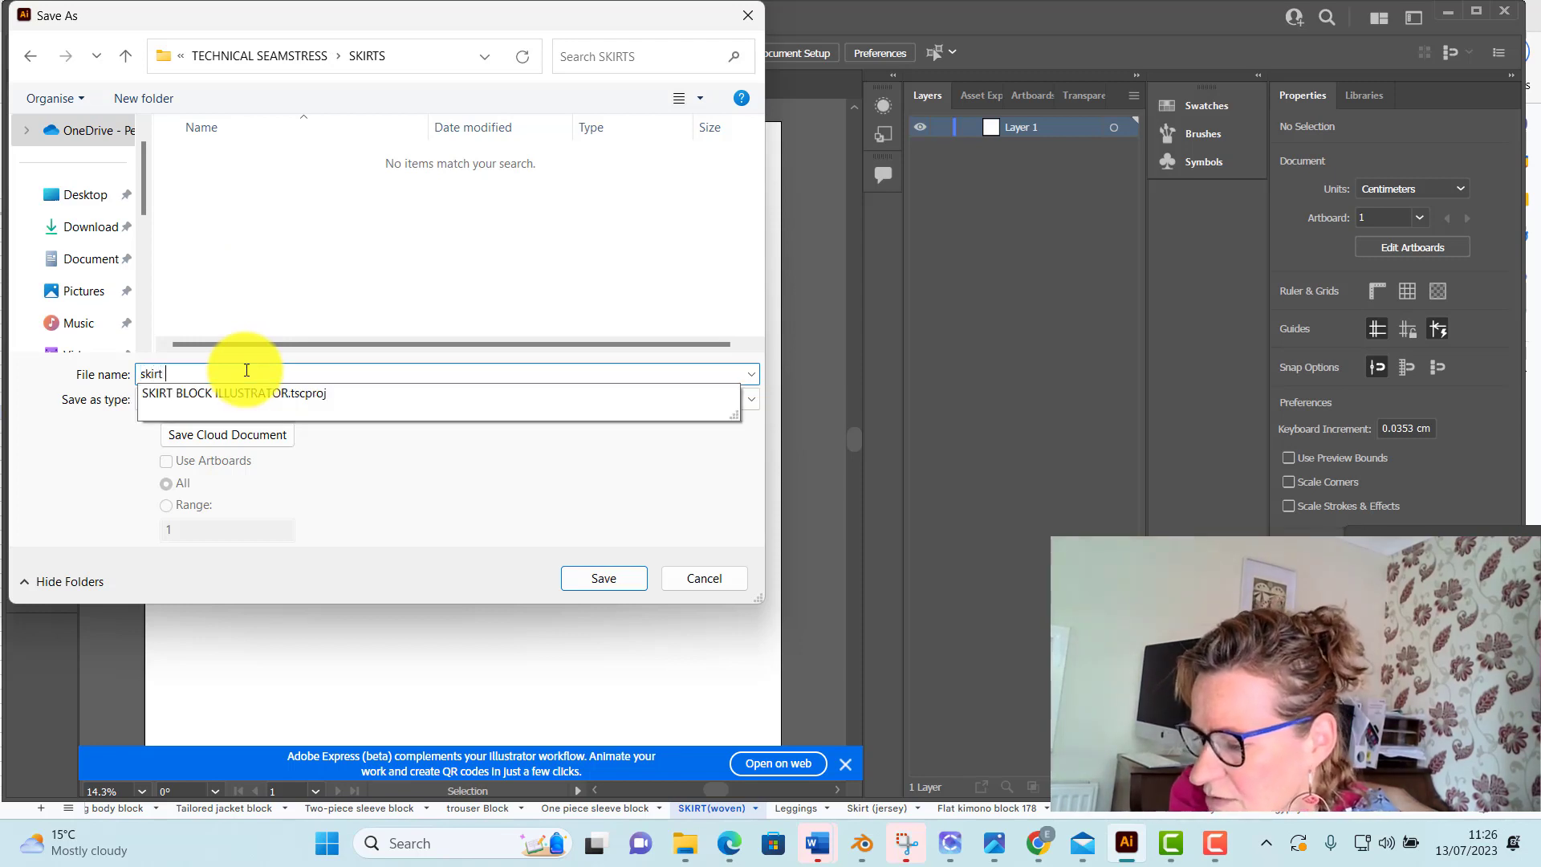
type(" block me")
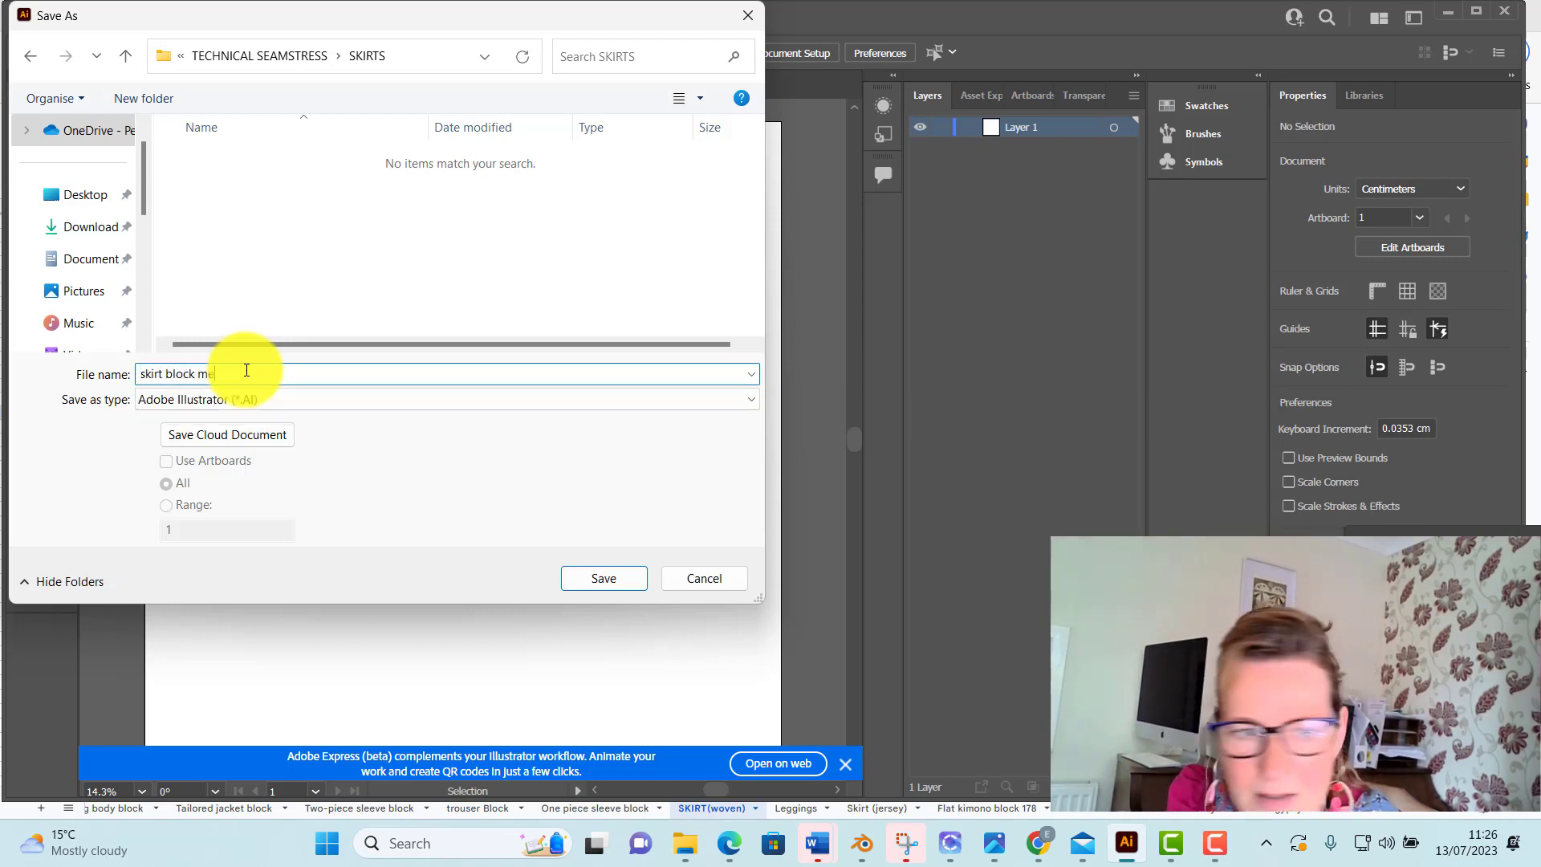
left_click(614, 577)
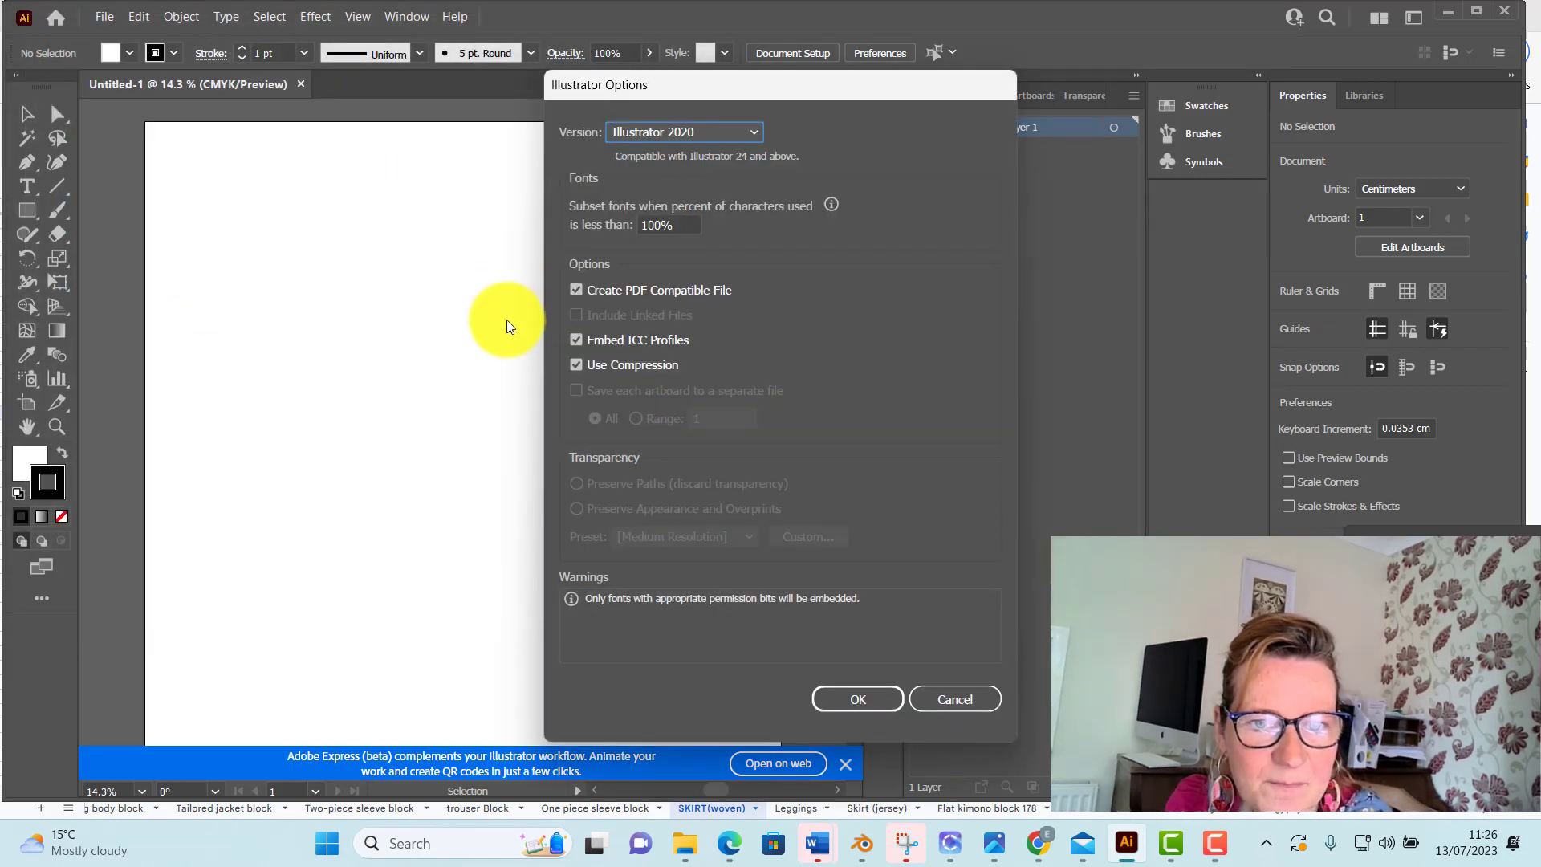
left_click(883, 702)
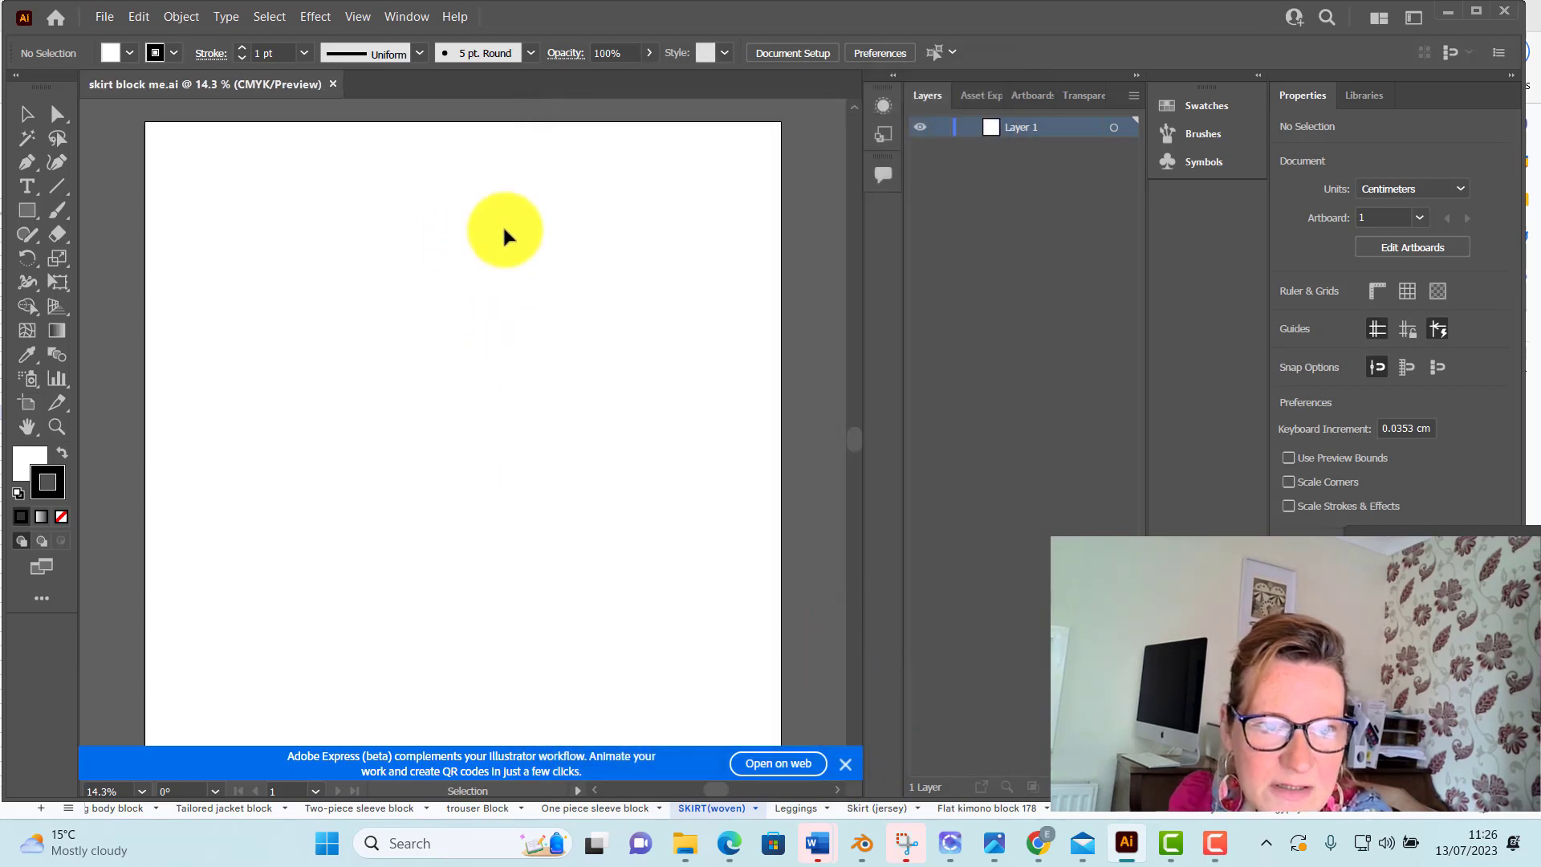
Paste the copied skirt measurement table onto the artboard
right_click(524, 236)
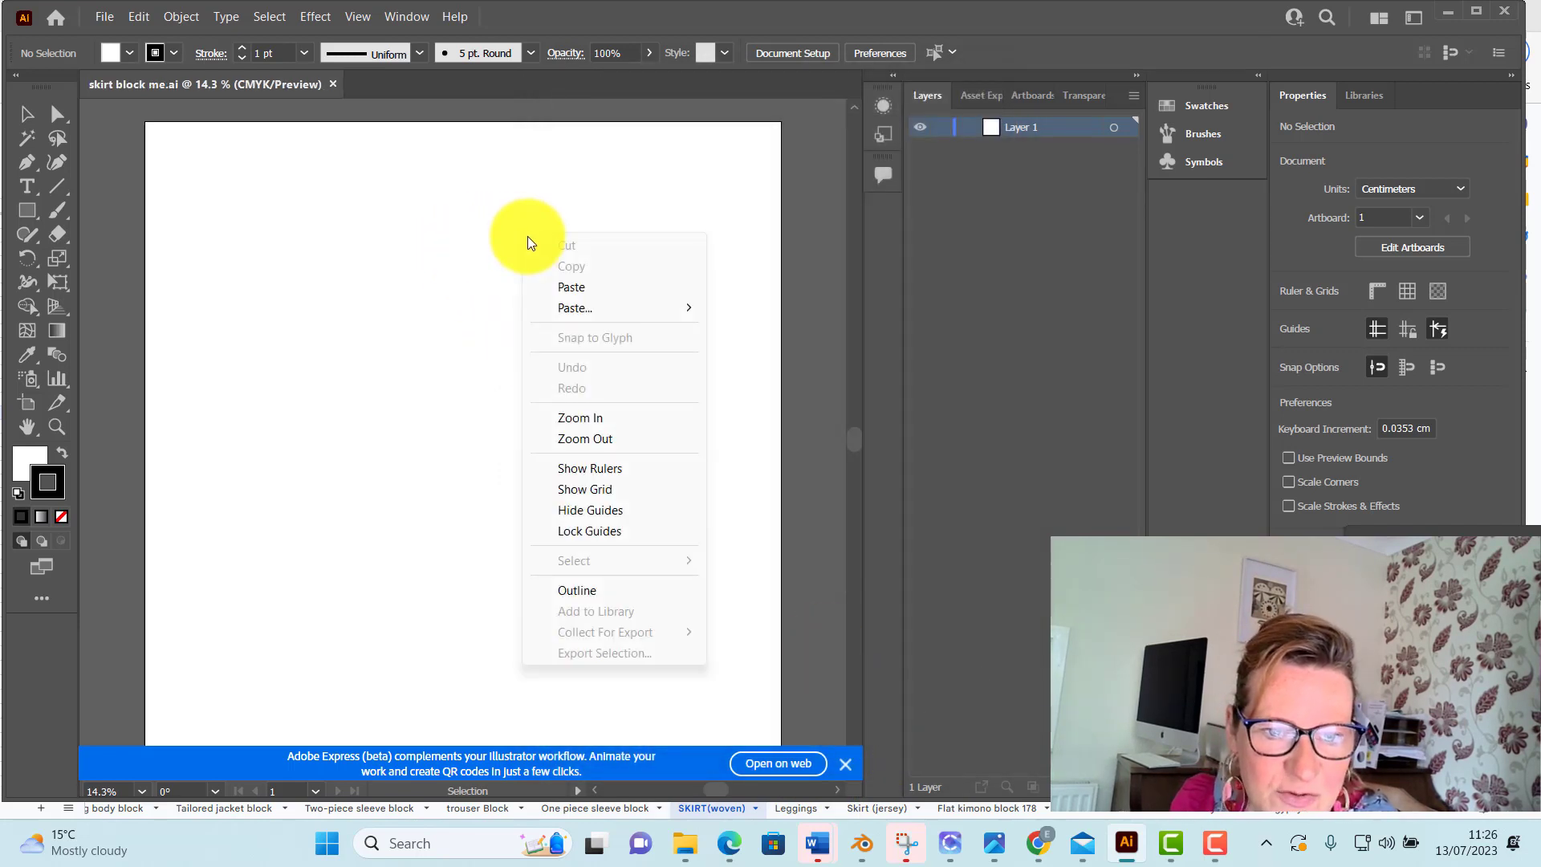
left_click(594, 288)
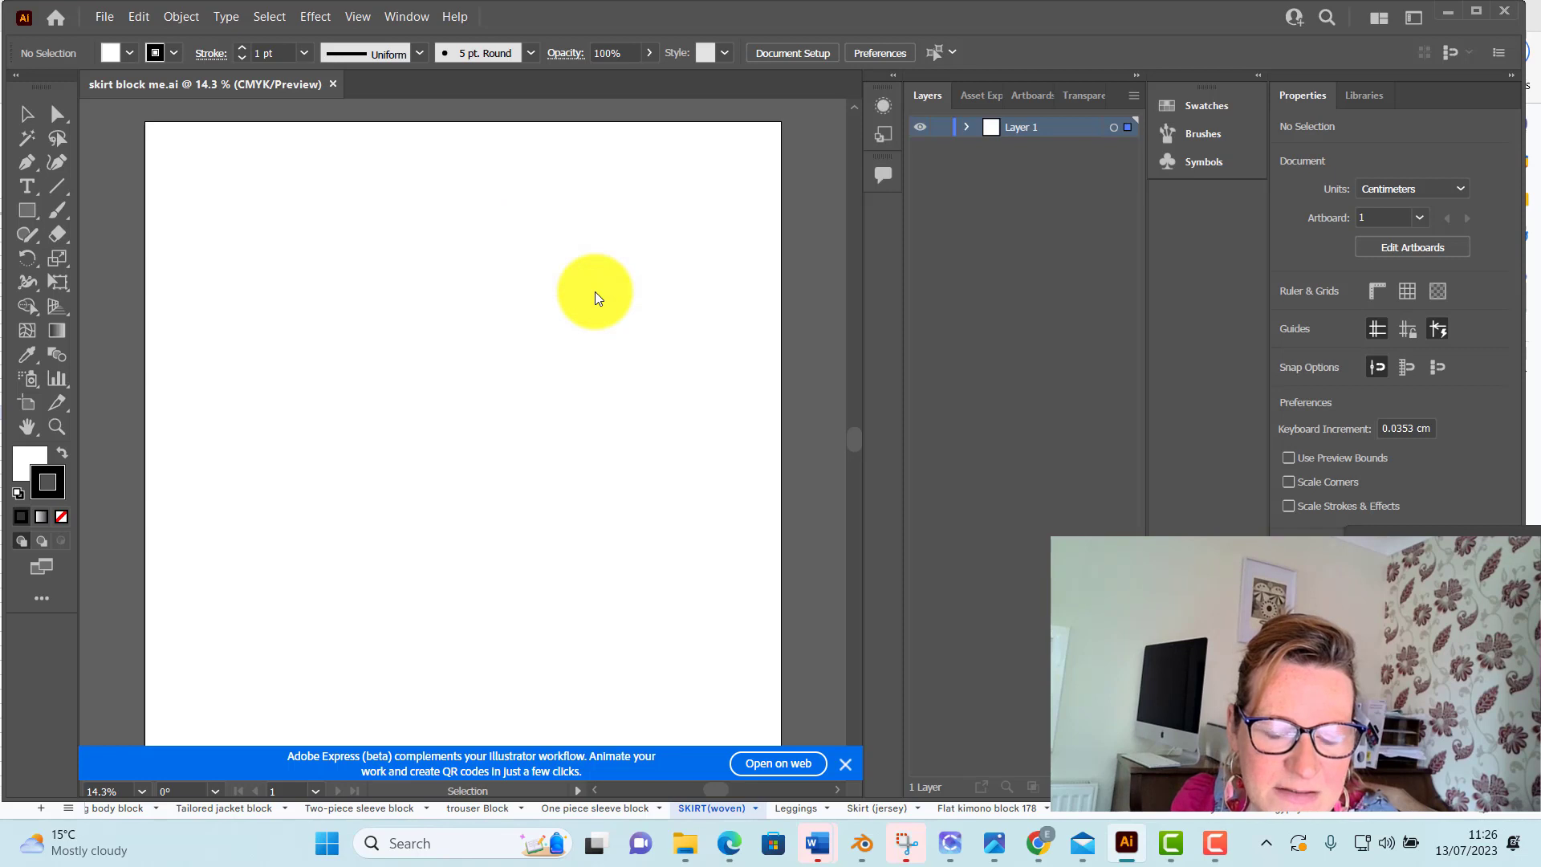
left_click_drag(479, 445, 630, 303)
Move the pasted measurement table to the artboard's upper-right area and enlarge it to about 45 cm wide
left_click(33, 113)
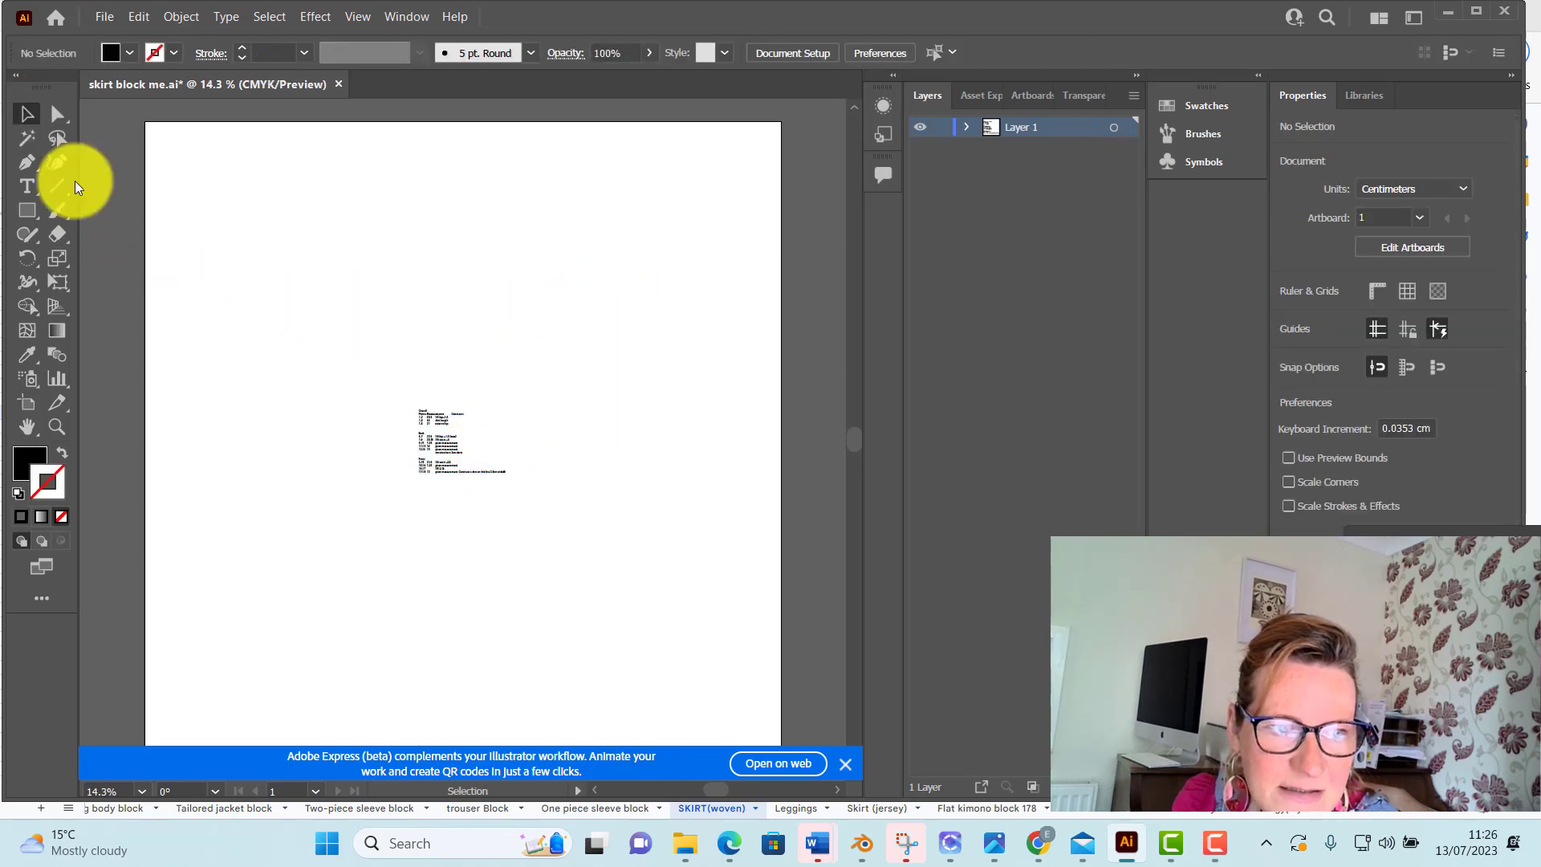
left_click_drag(470, 441, 809, 358)
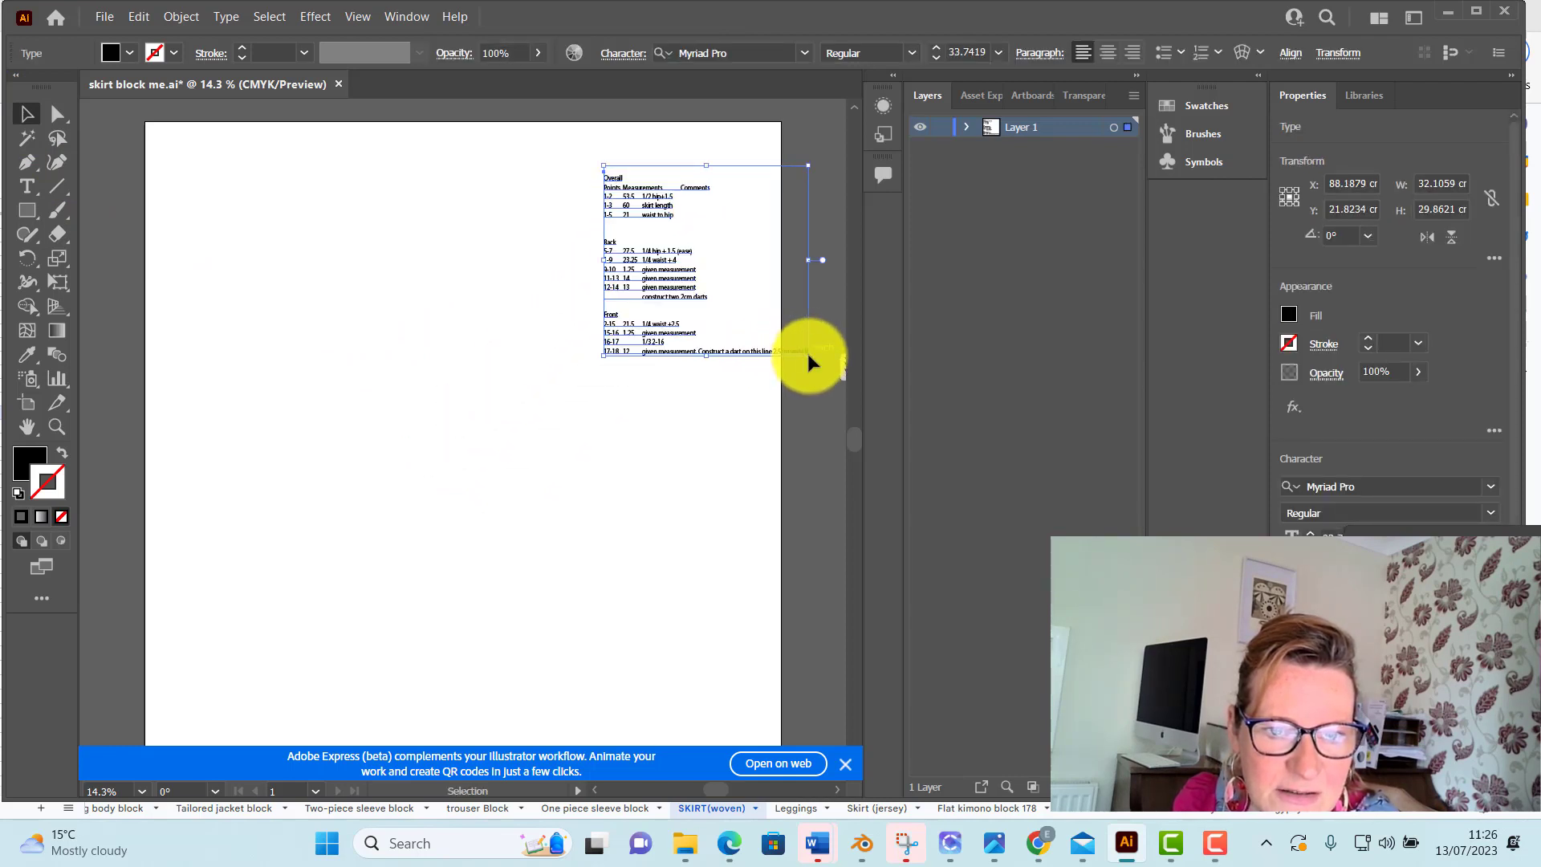
left_click_drag(603, 354, 533, 385)
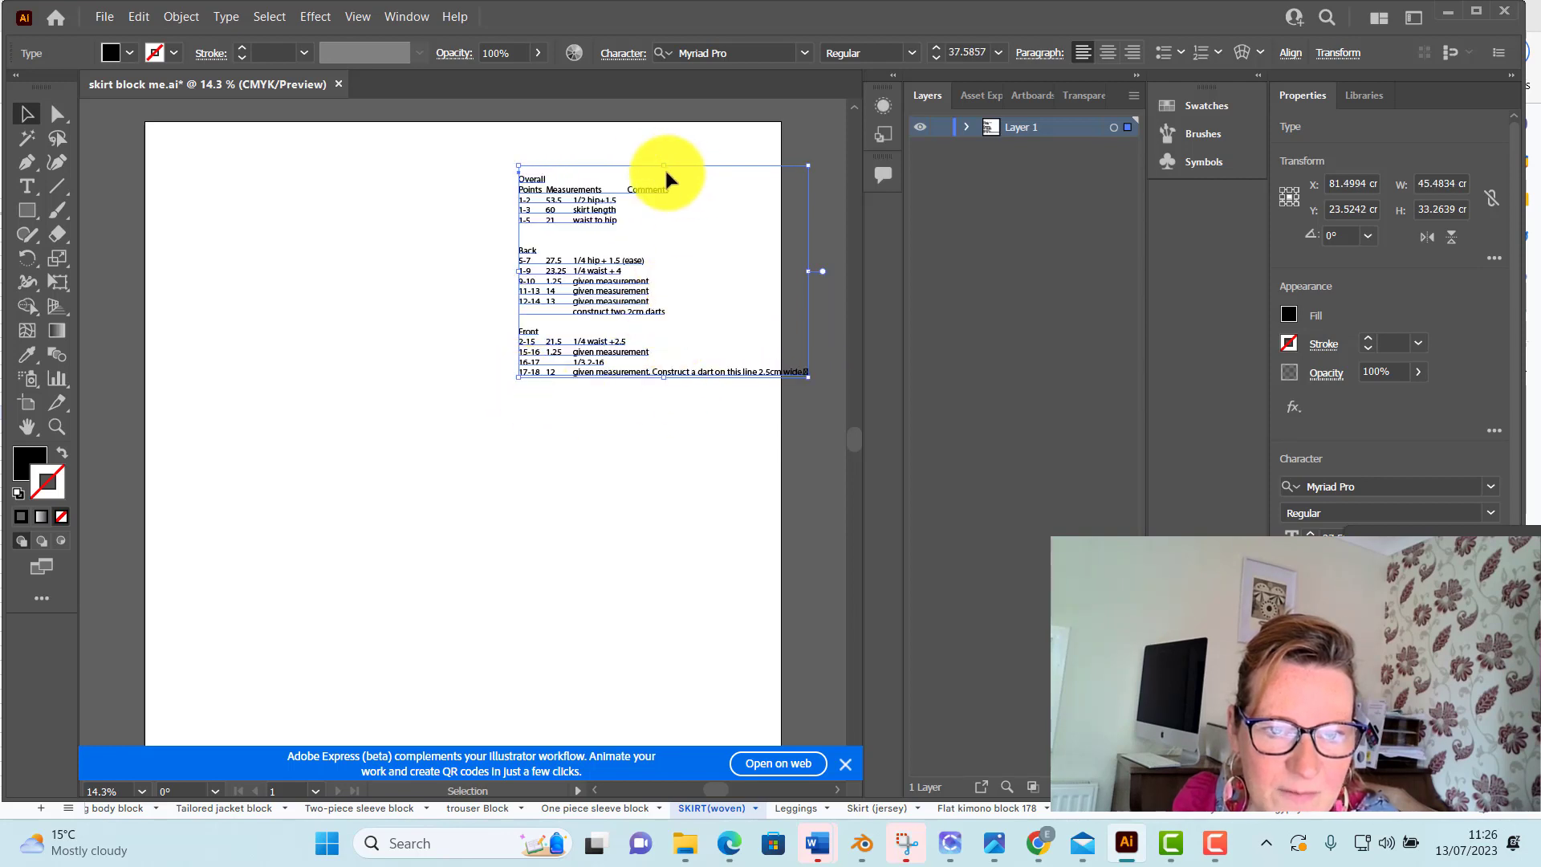
left_click(695, 201)
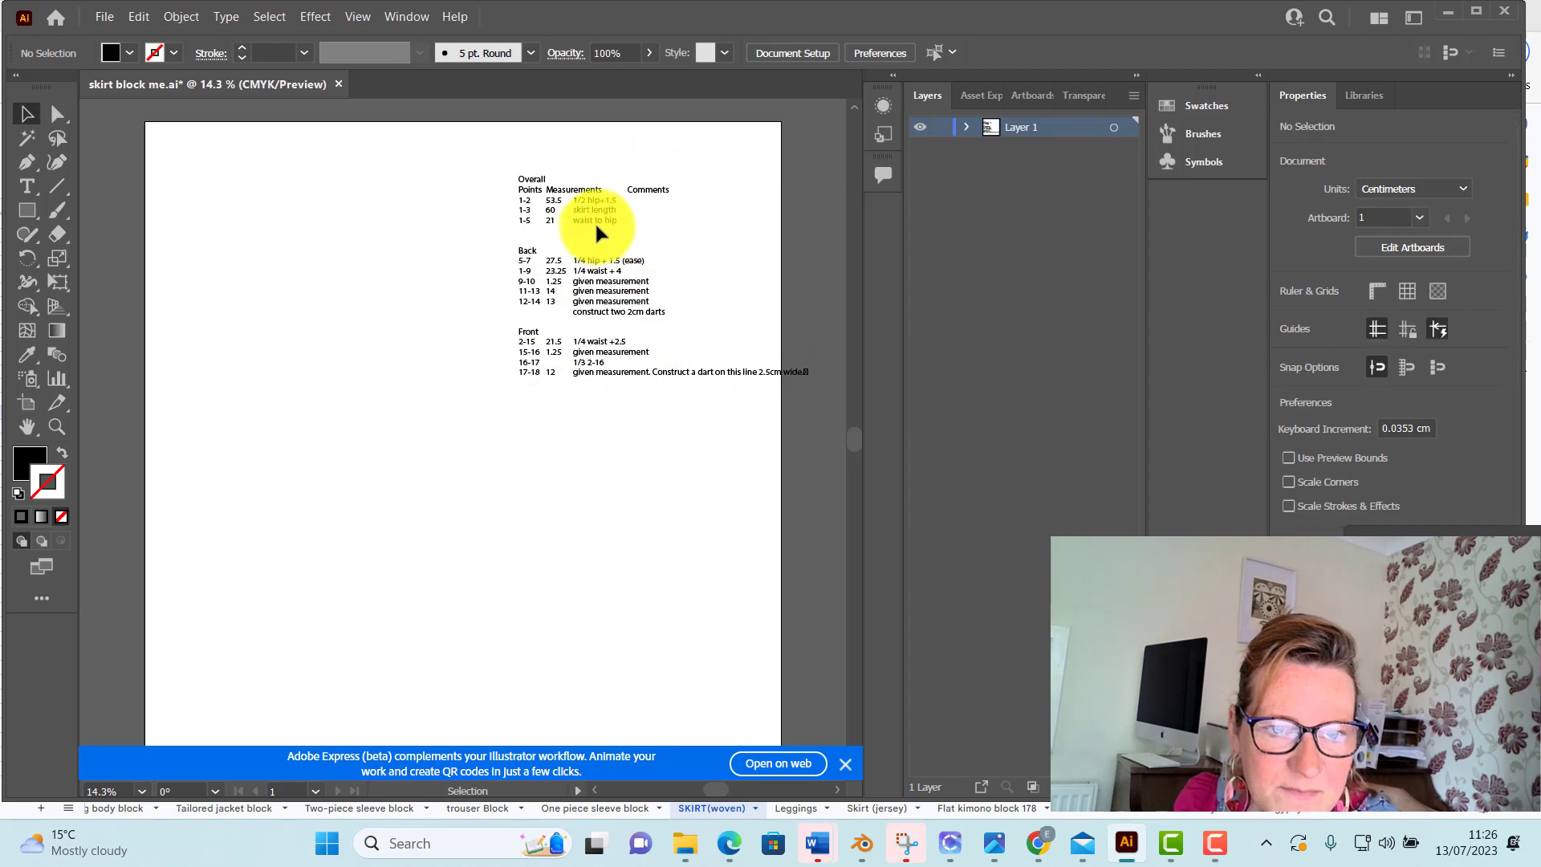
left_click_drag(596, 233, 654, 200)
left_click(624, 441)
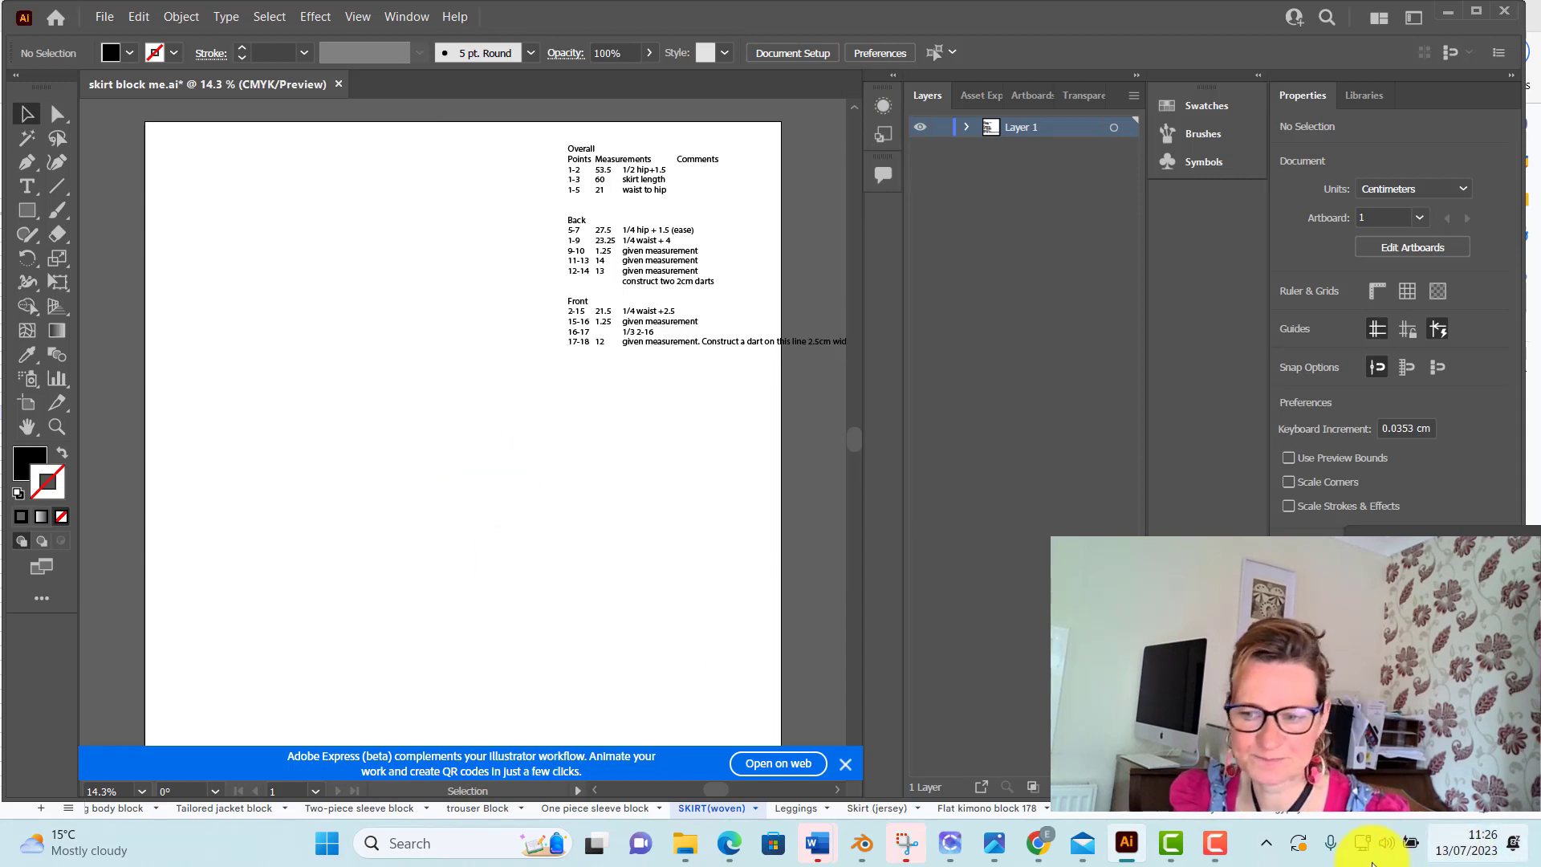
Draw a 53.5 cm line at a 0° angle across the artboard, starting near its upper-left corner
mouse_move(1224, 851)
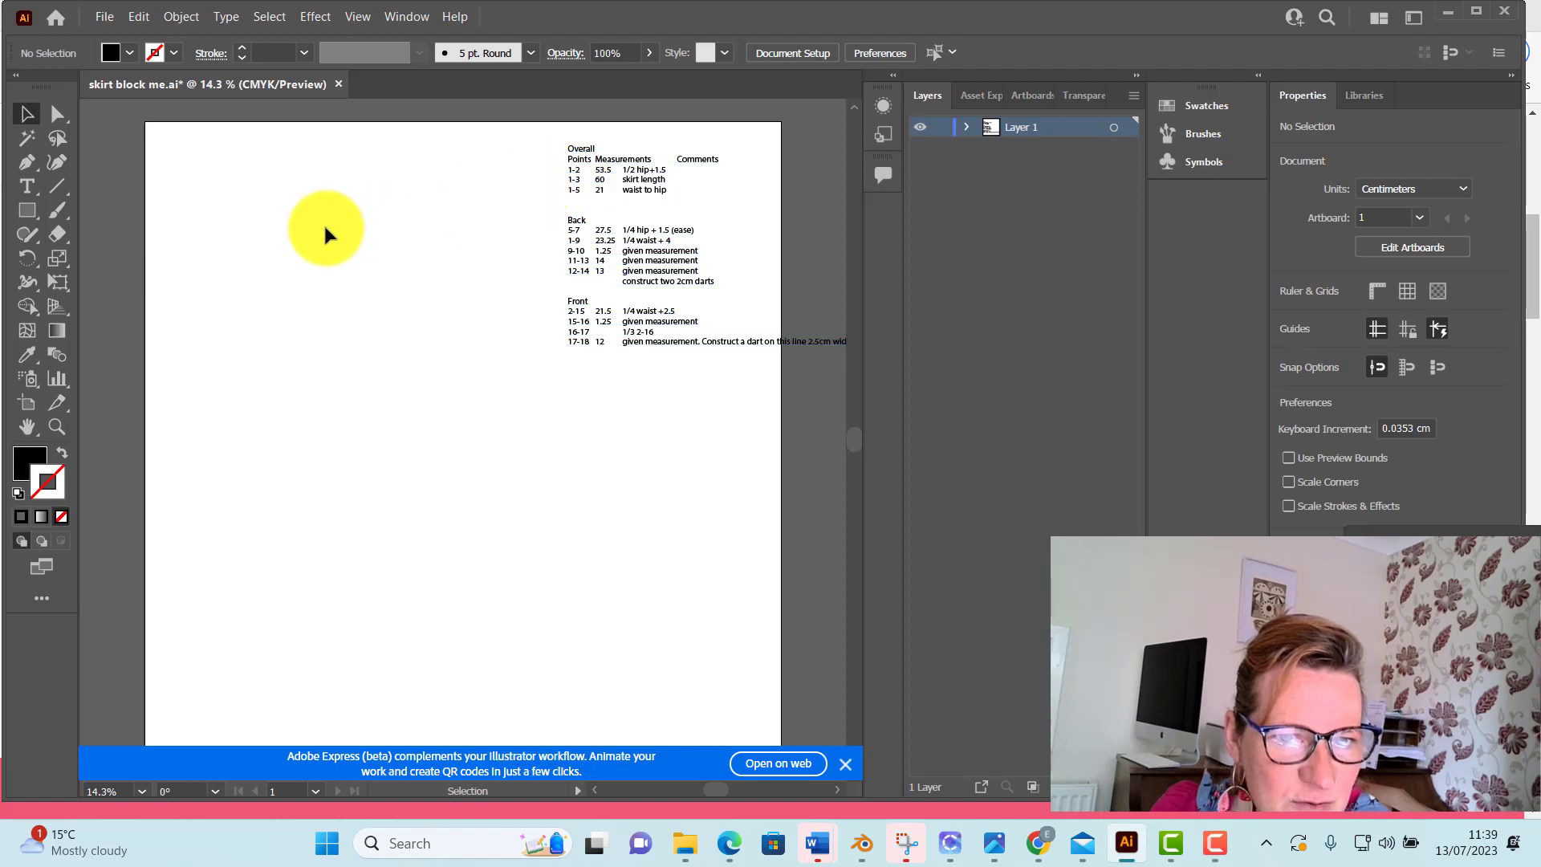
left_click(57, 186)
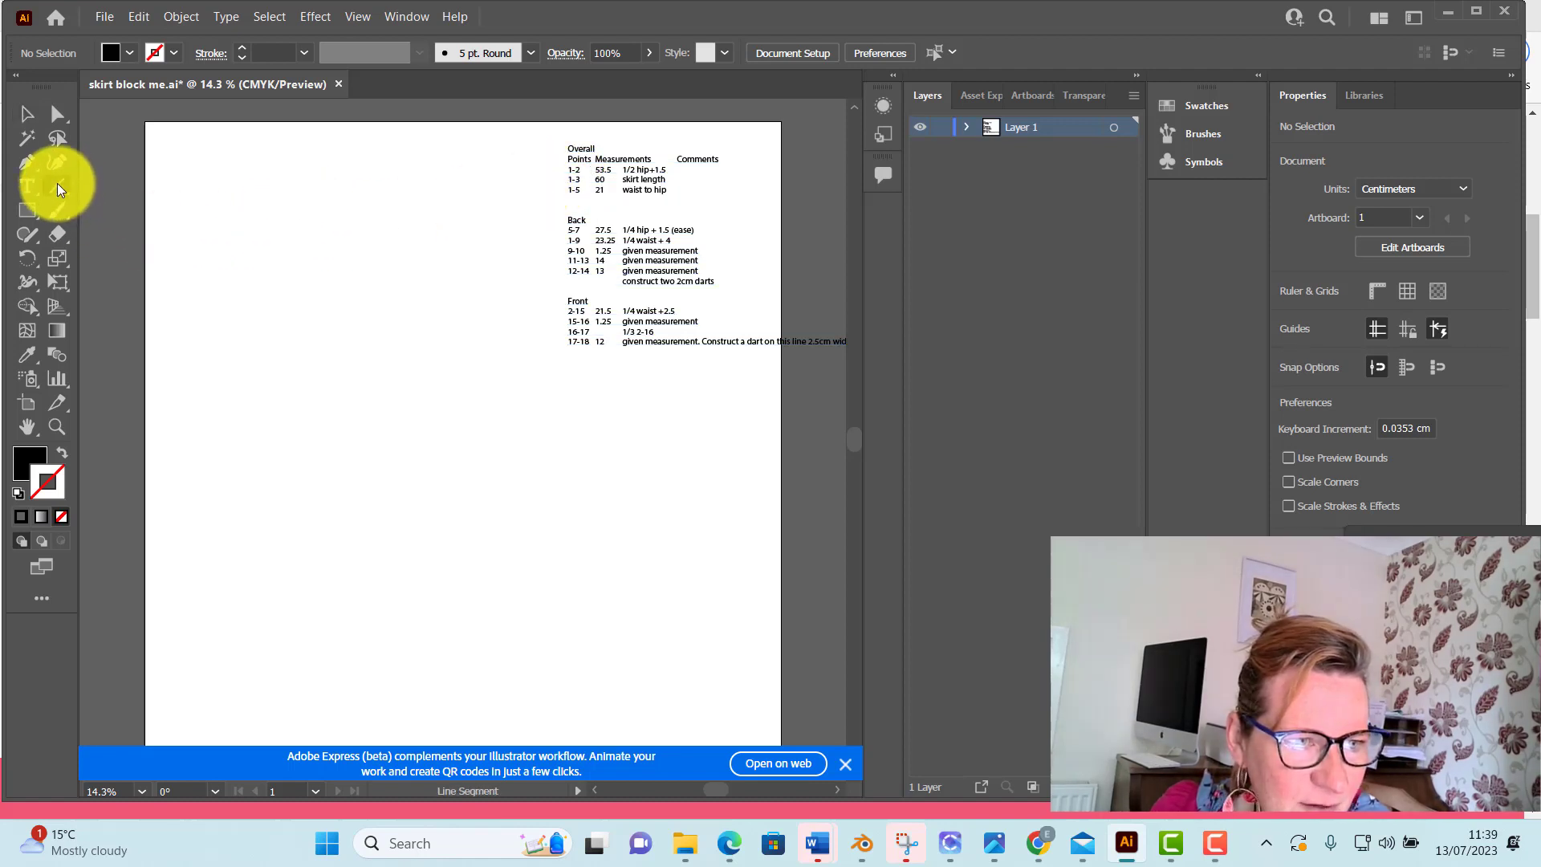
left_click(199, 224)
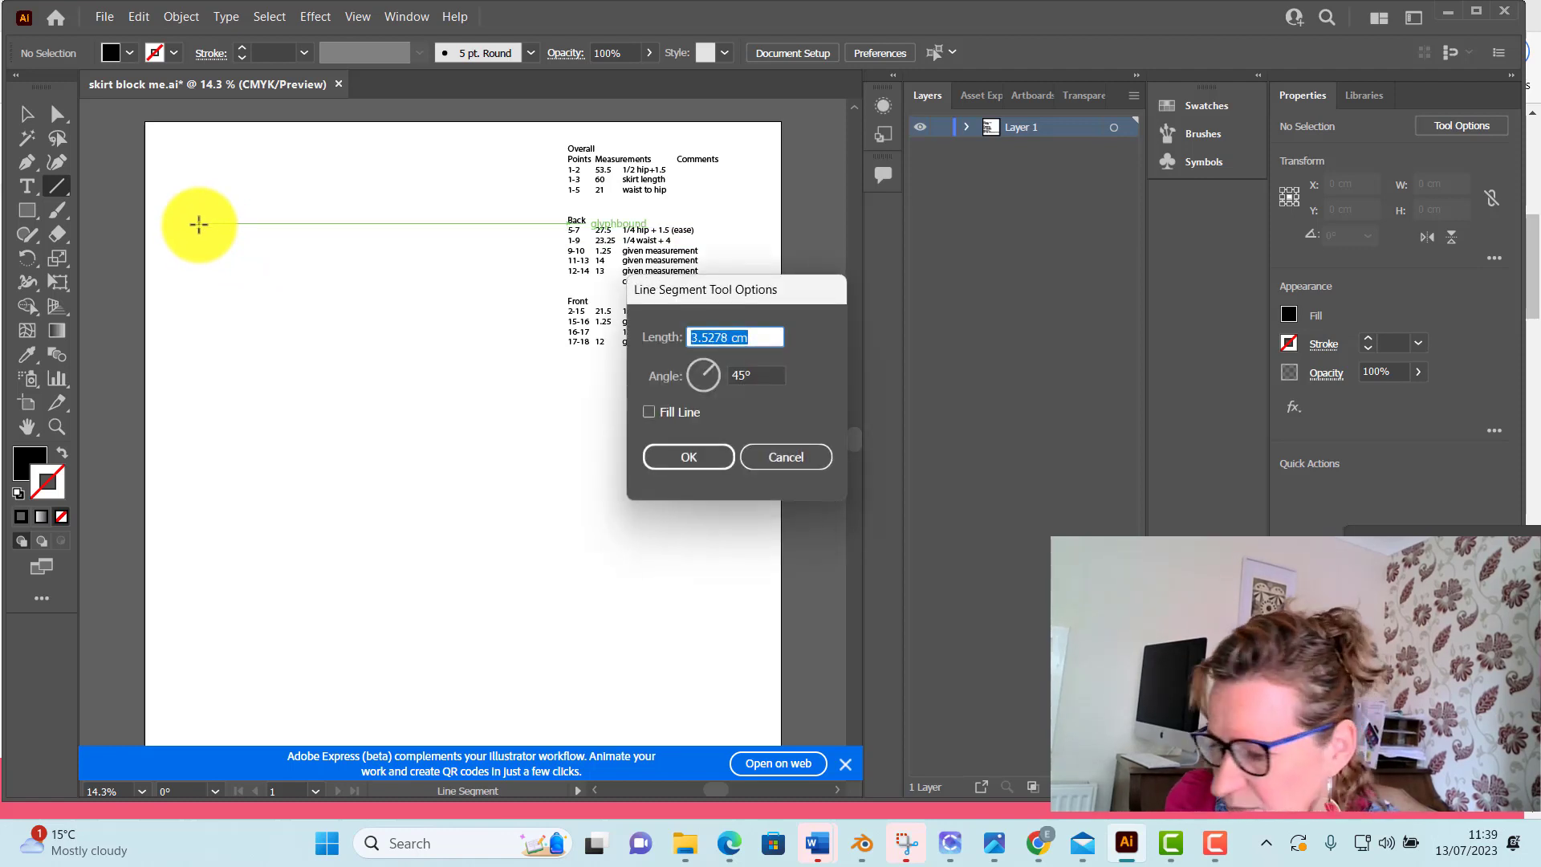
type("53.5")
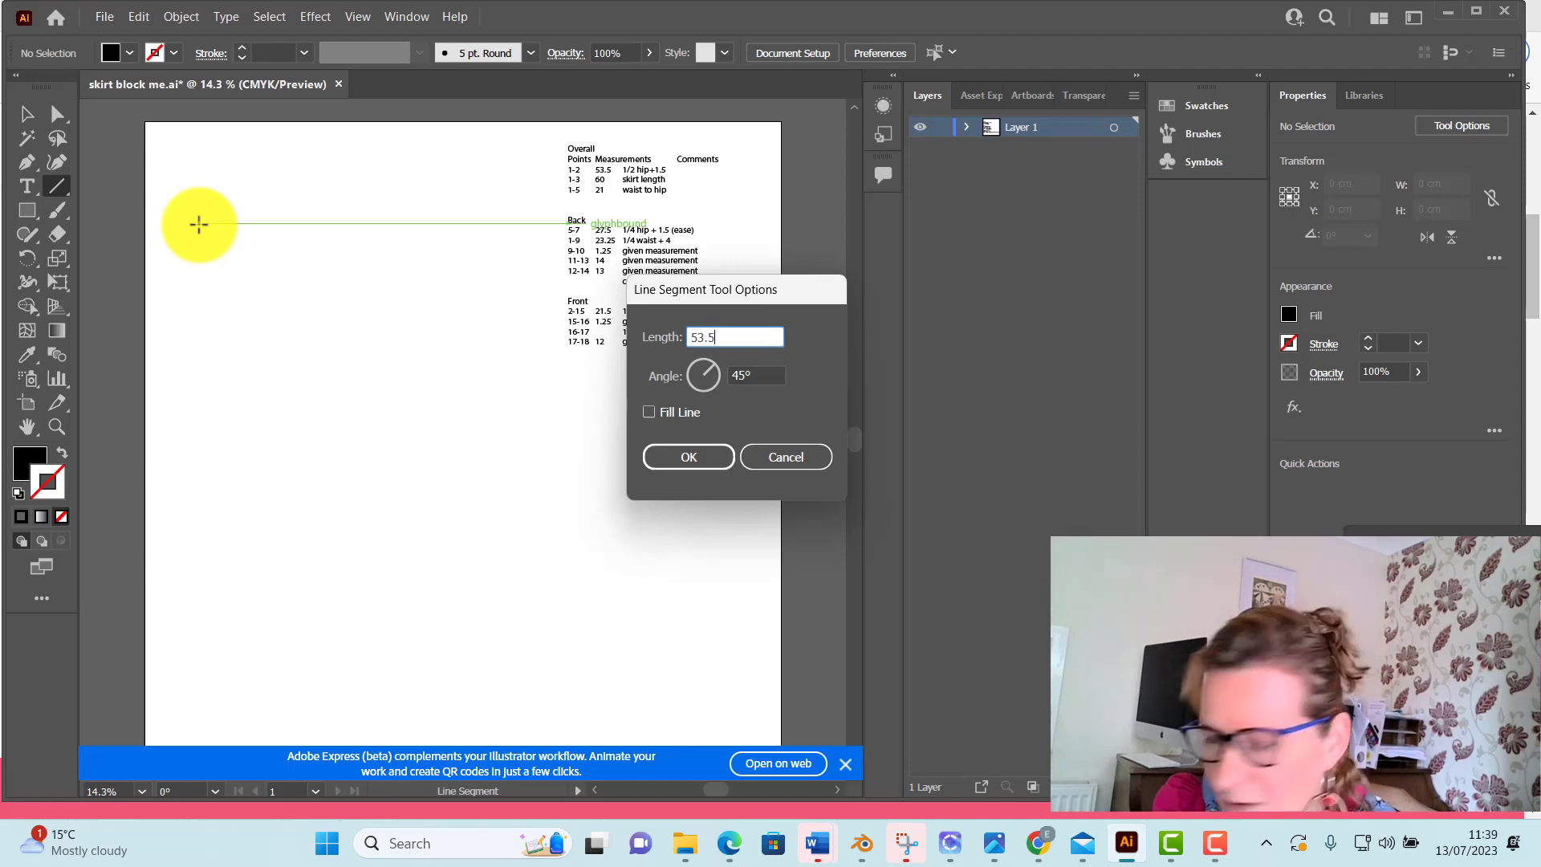
left_click(761, 376)
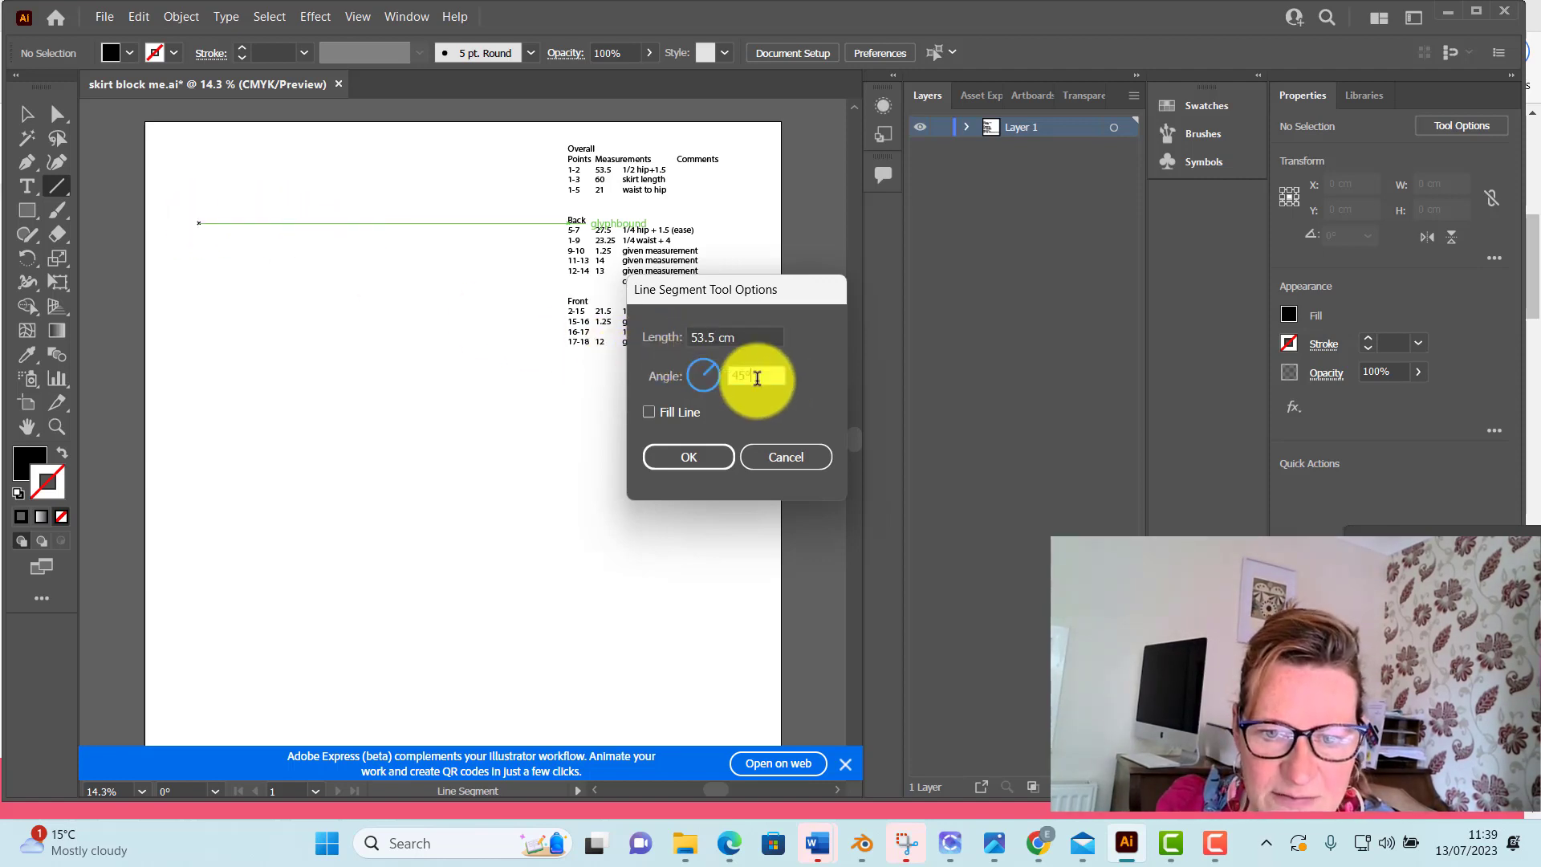
type("0")
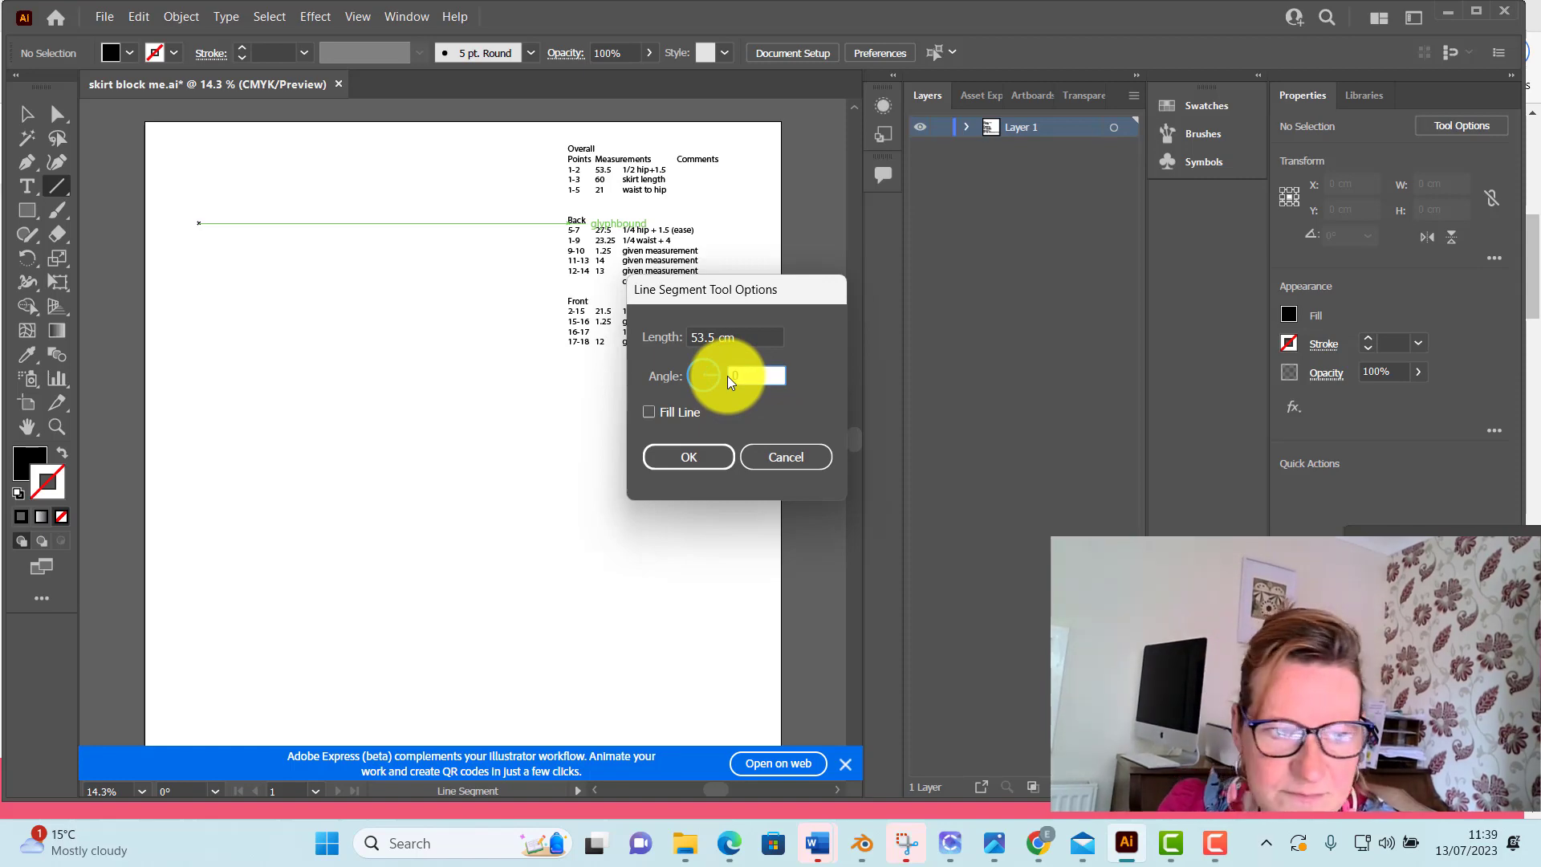
left_click(712, 463)
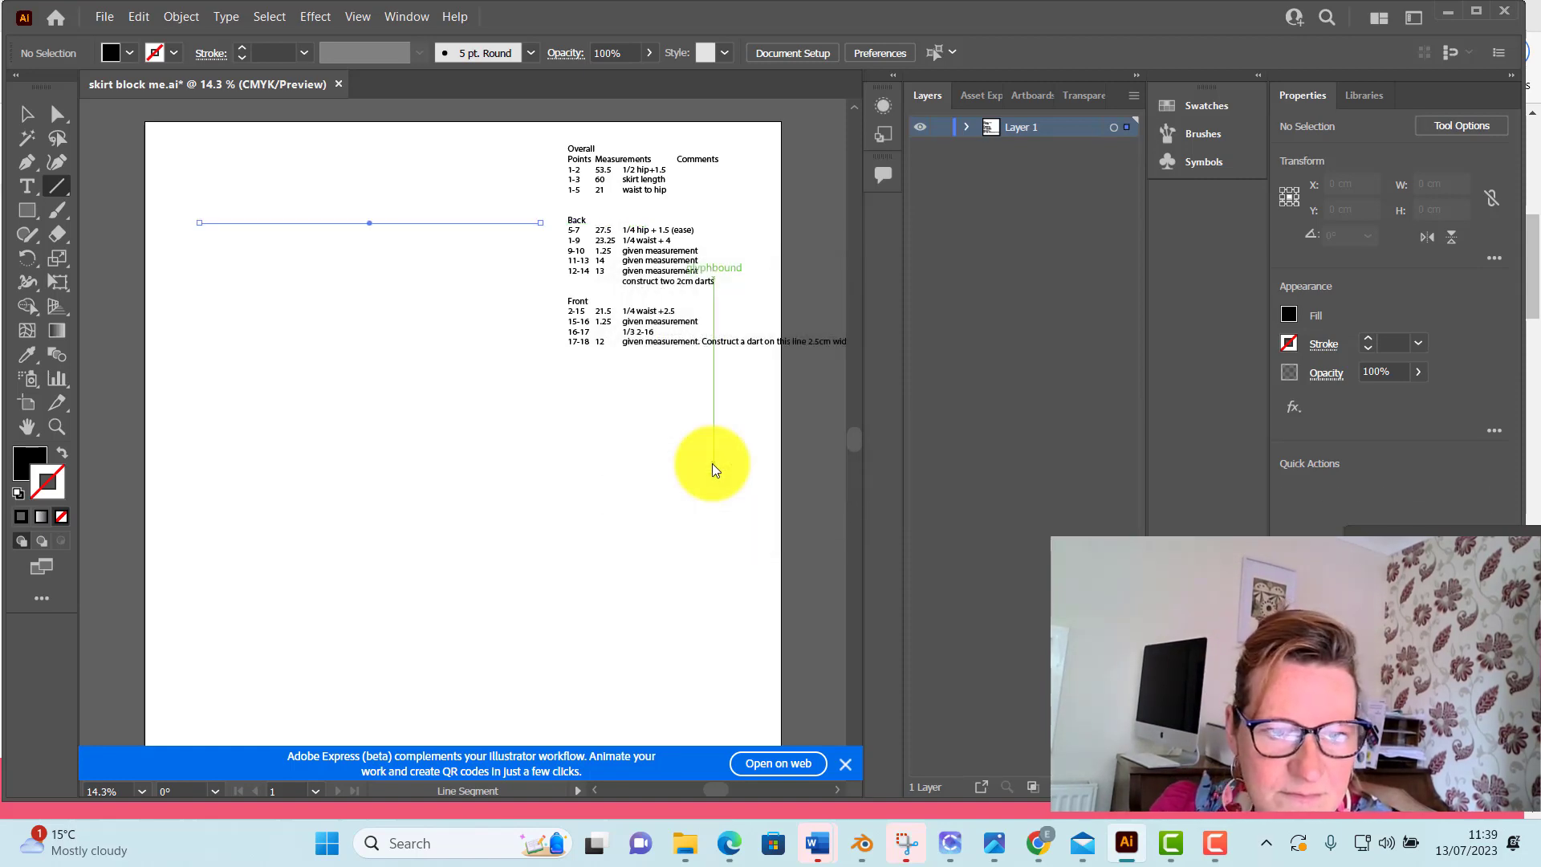
Set the stroke weight of the 53.5 cm line to 2 pt
left_click(404, 14)
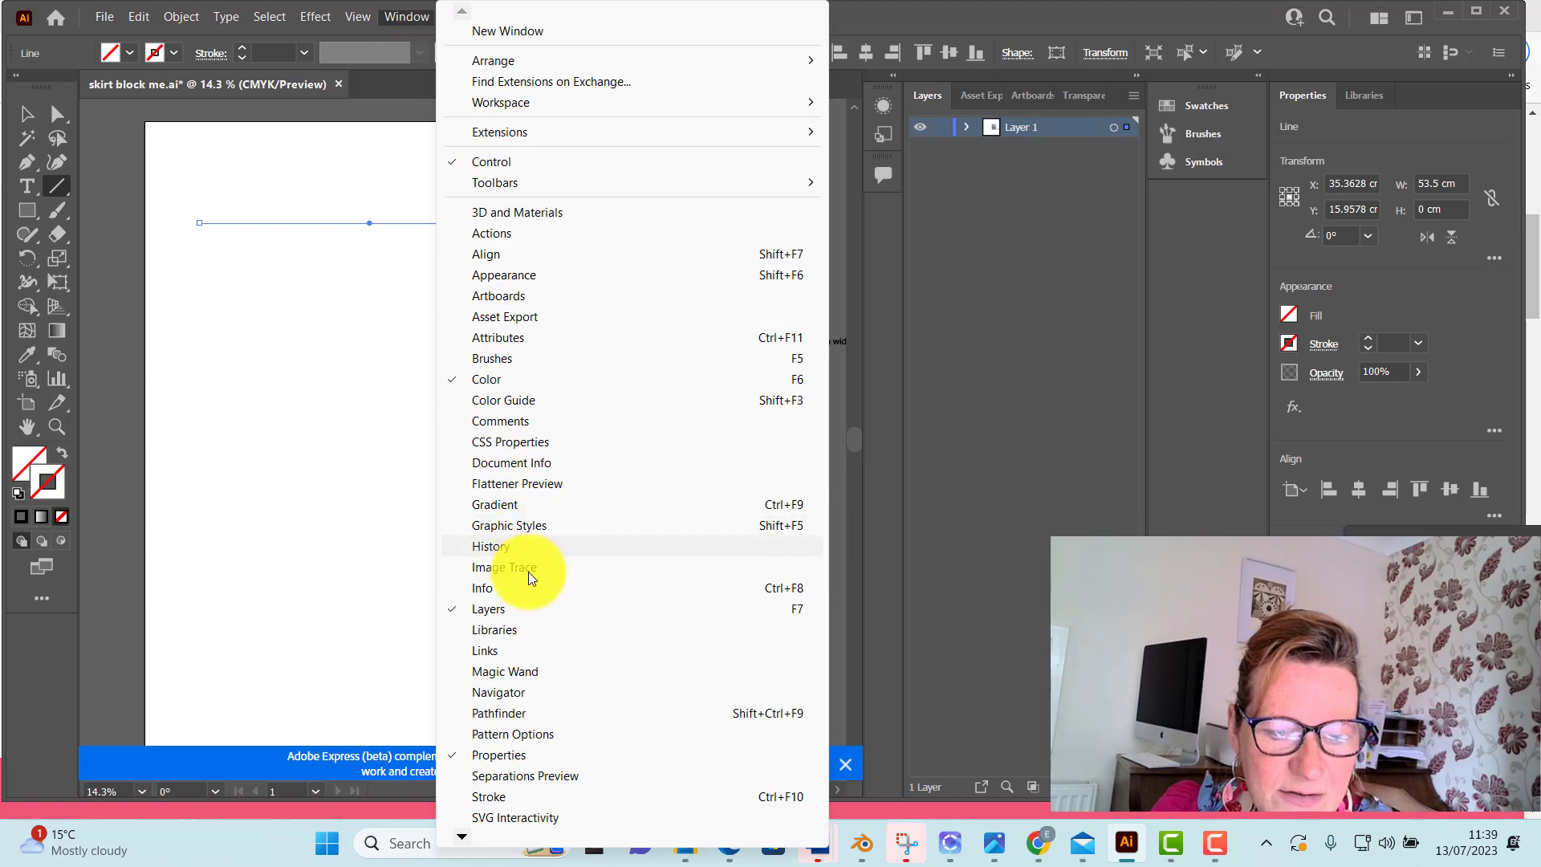
left_click(494, 797)
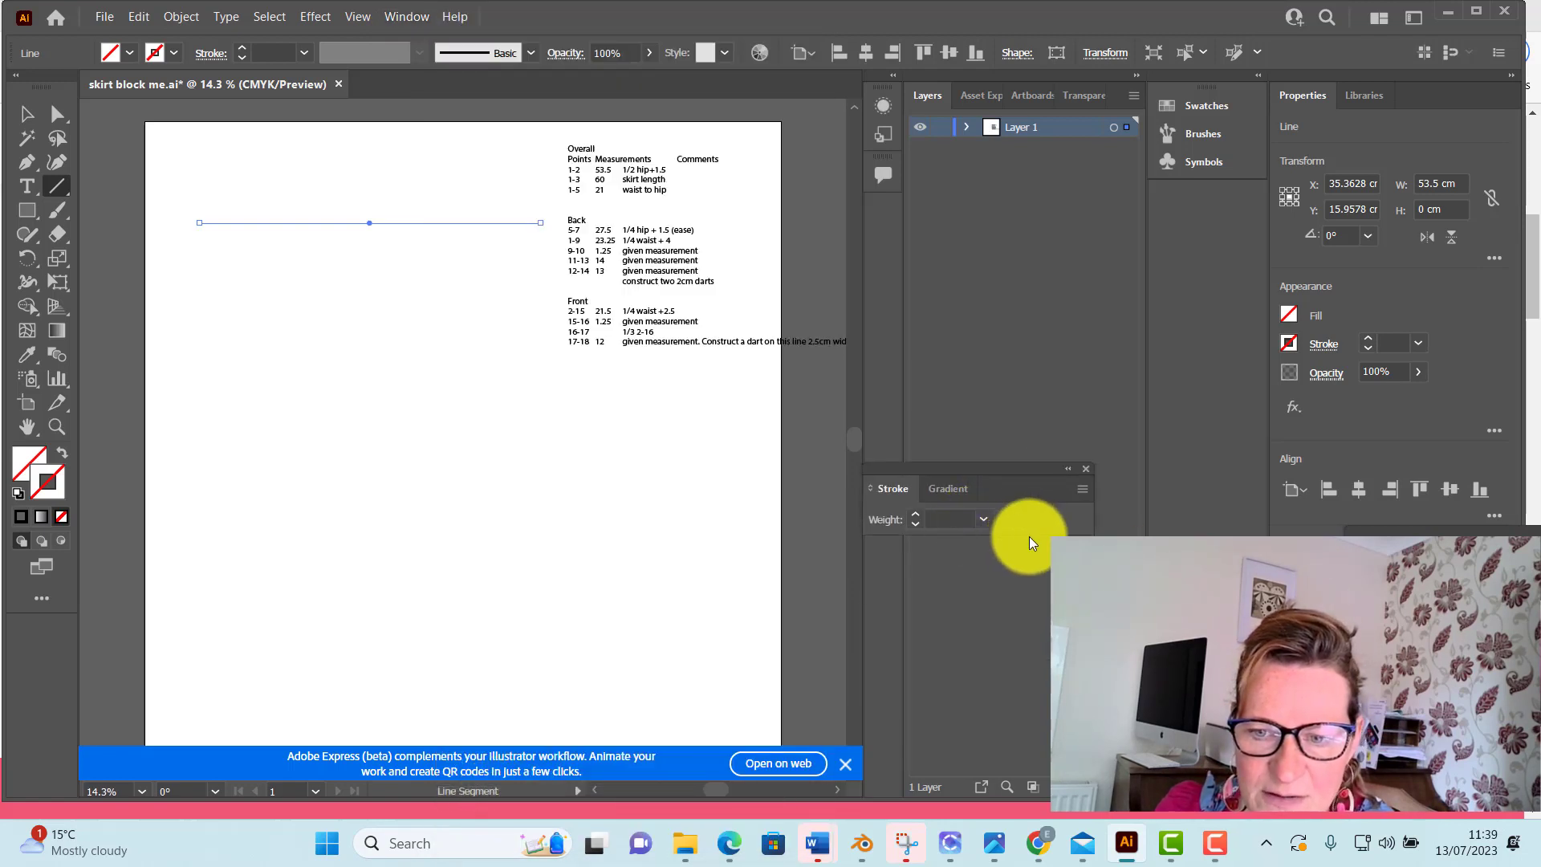
left_click(918, 515)
left_click(917, 514)
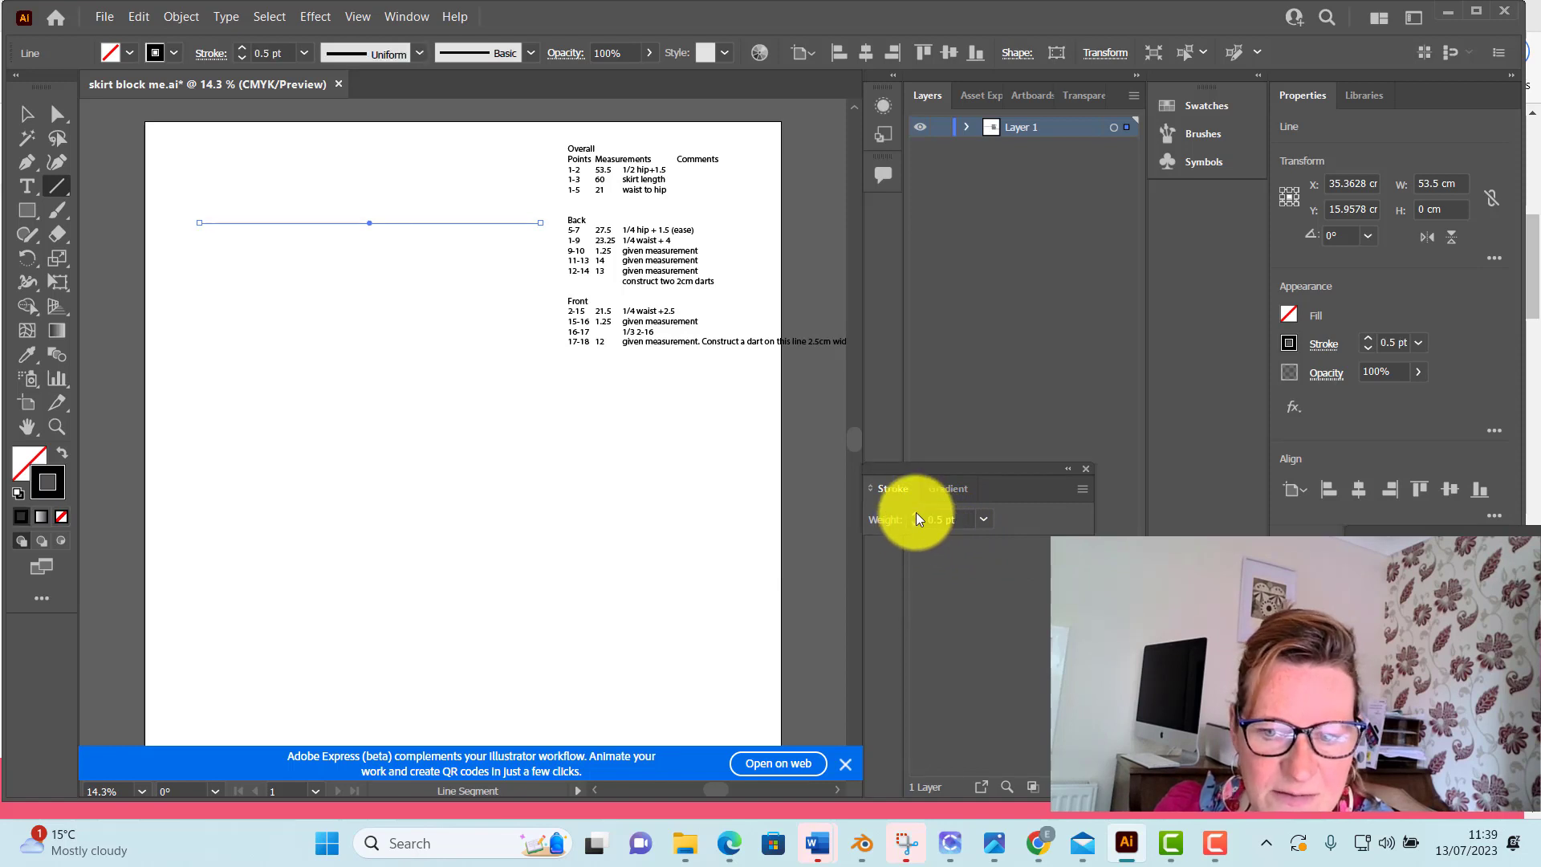
left_click(917, 514)
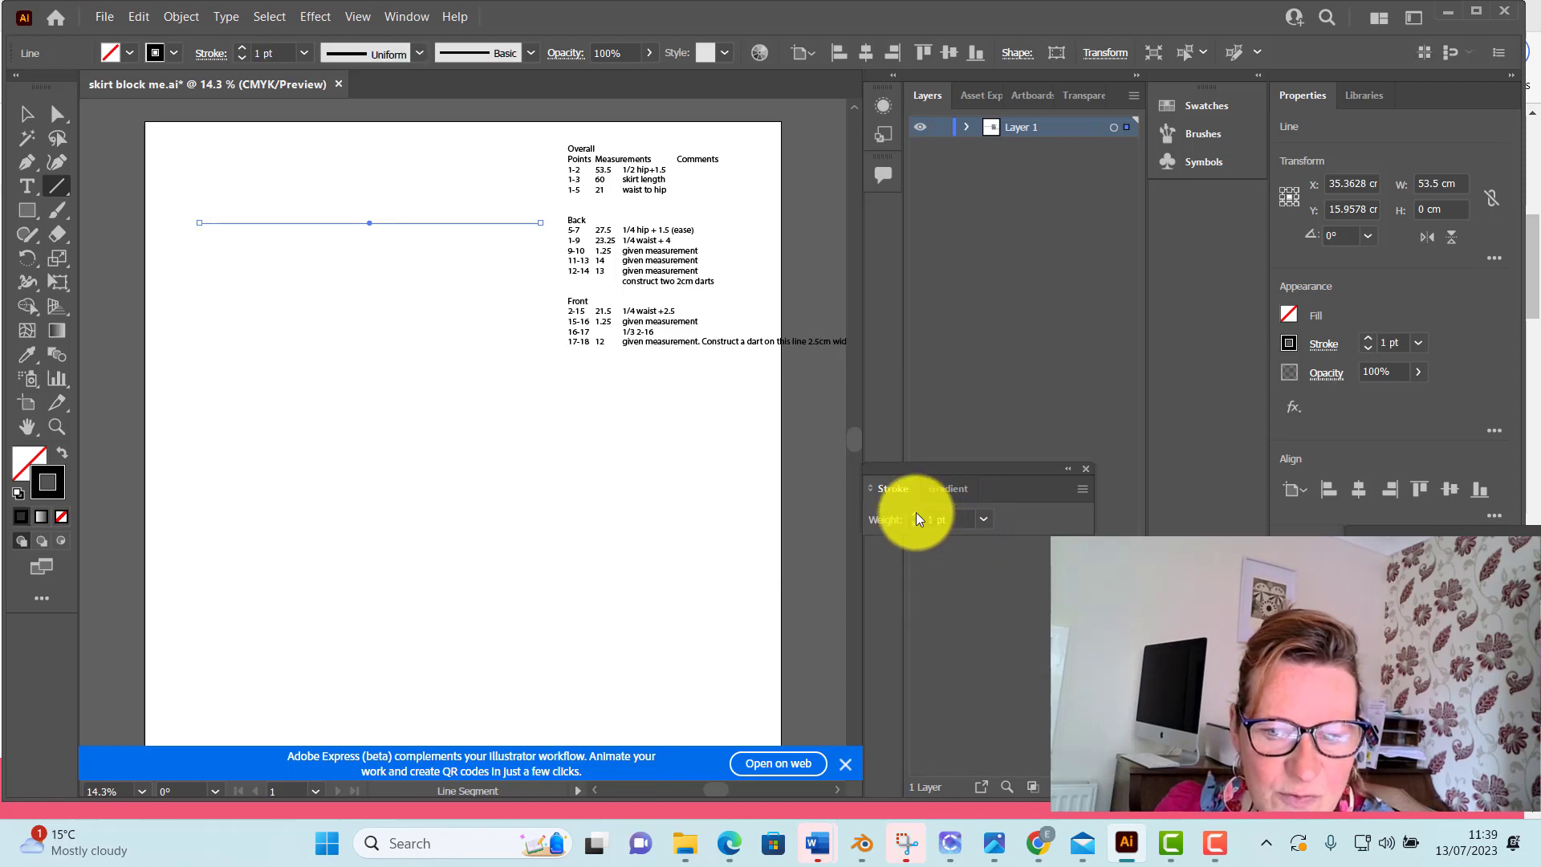
left_click(917, 514)
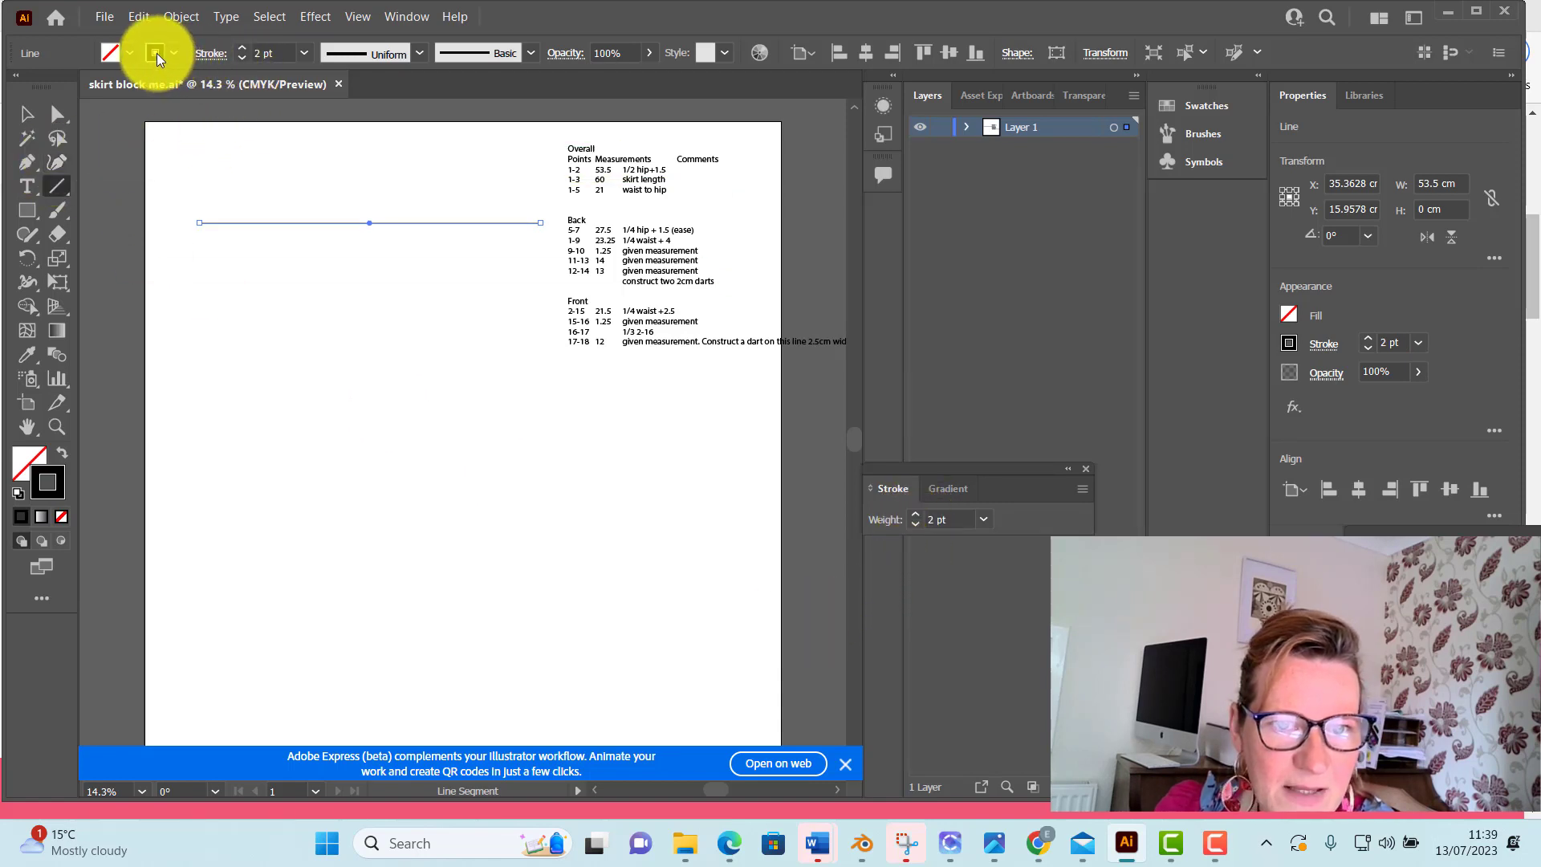
Show the full stroke options in a spot clear of the artboard, and deselect the horizontal line
left_click(1082, 489)
left_click(1135, 494)
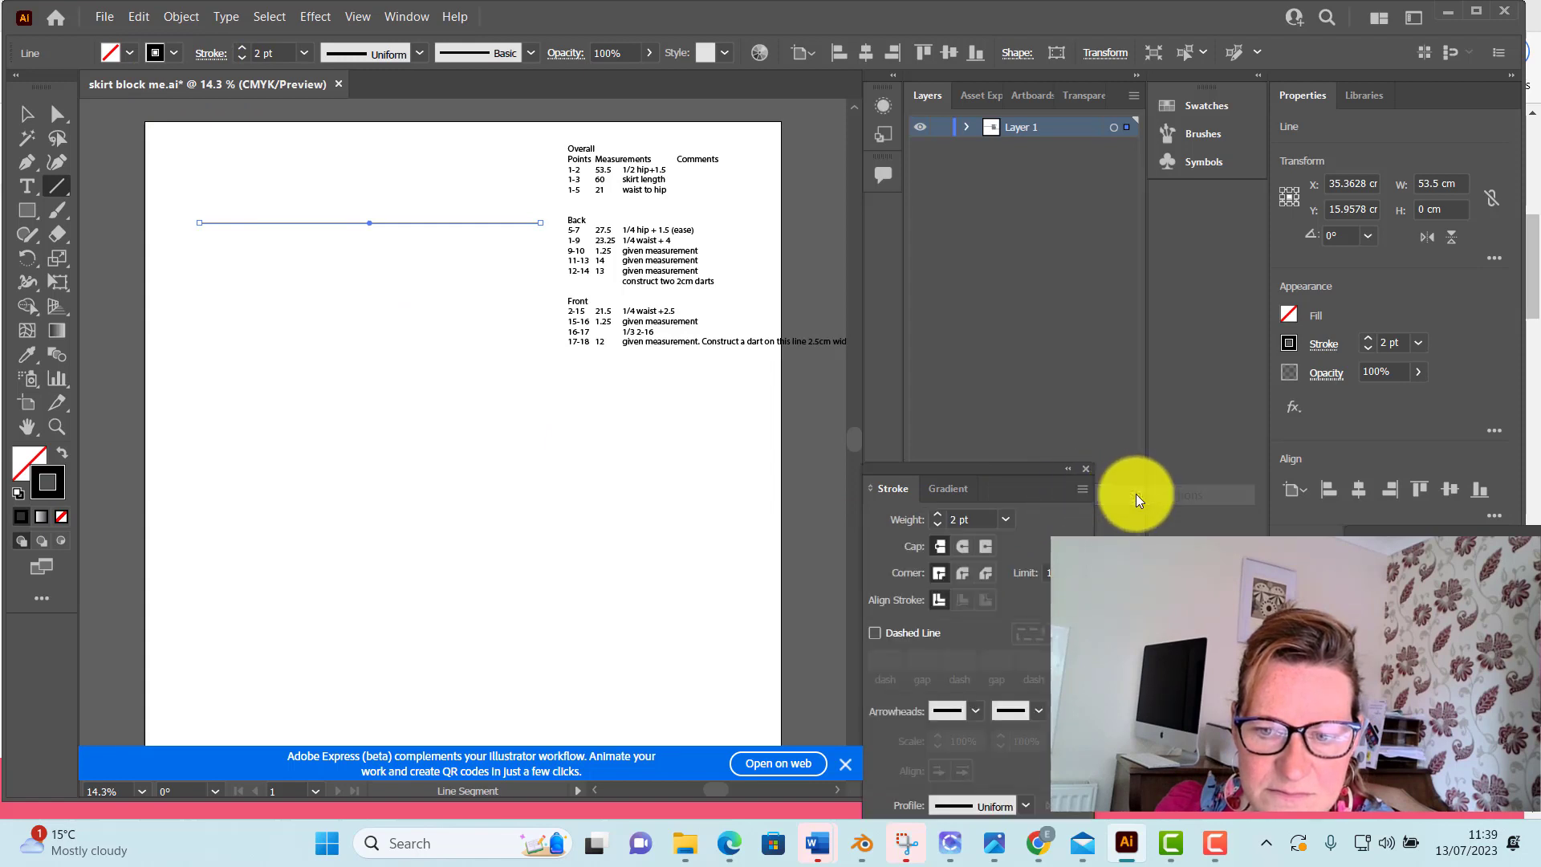
left_click_drag(1010, 464, 1053, 277)
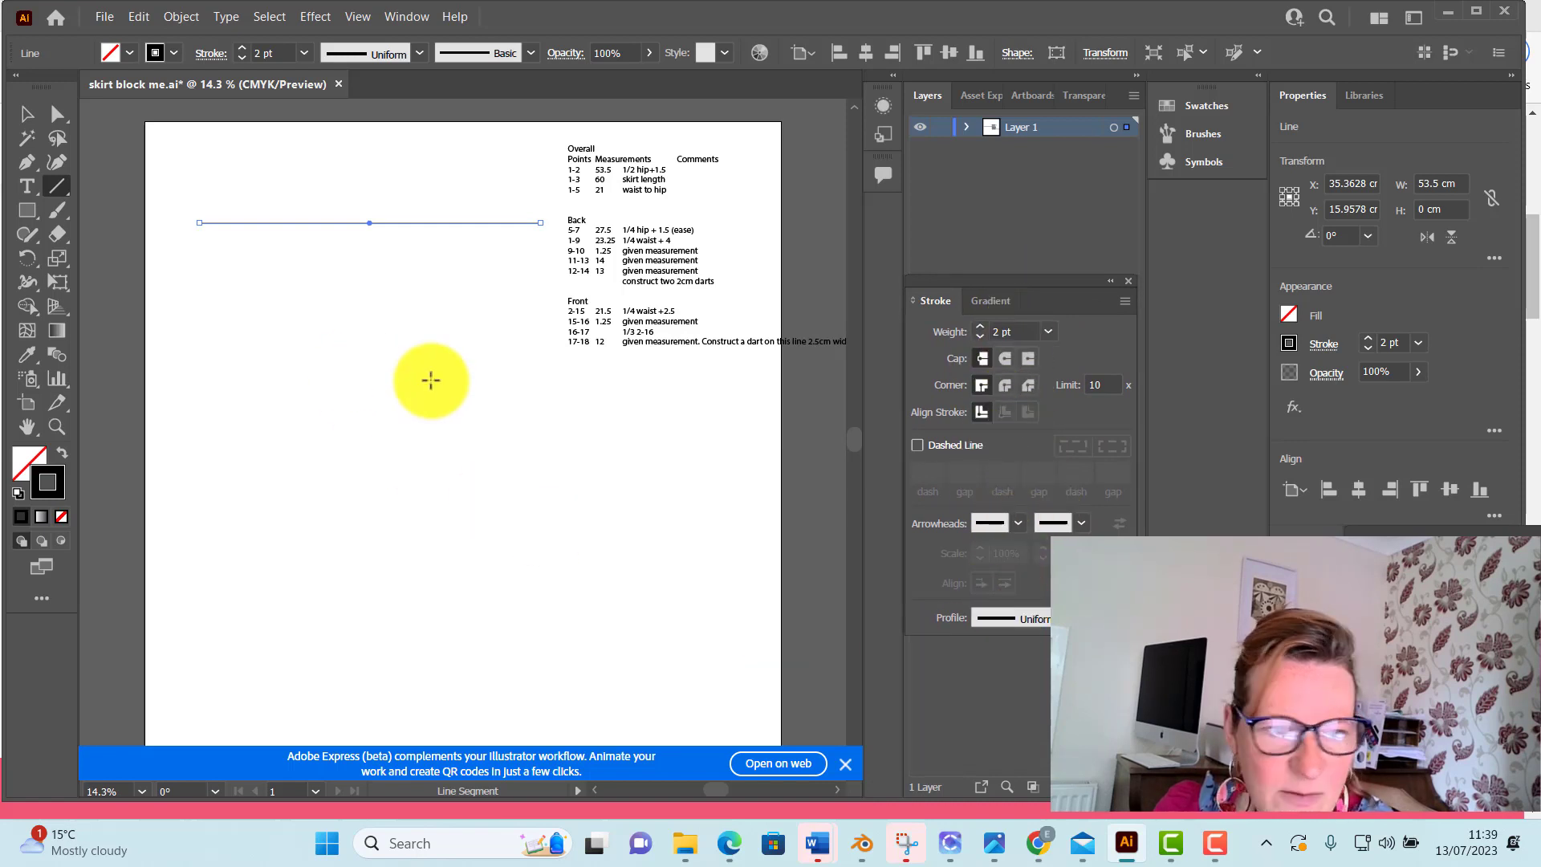
left_click(24, 117)
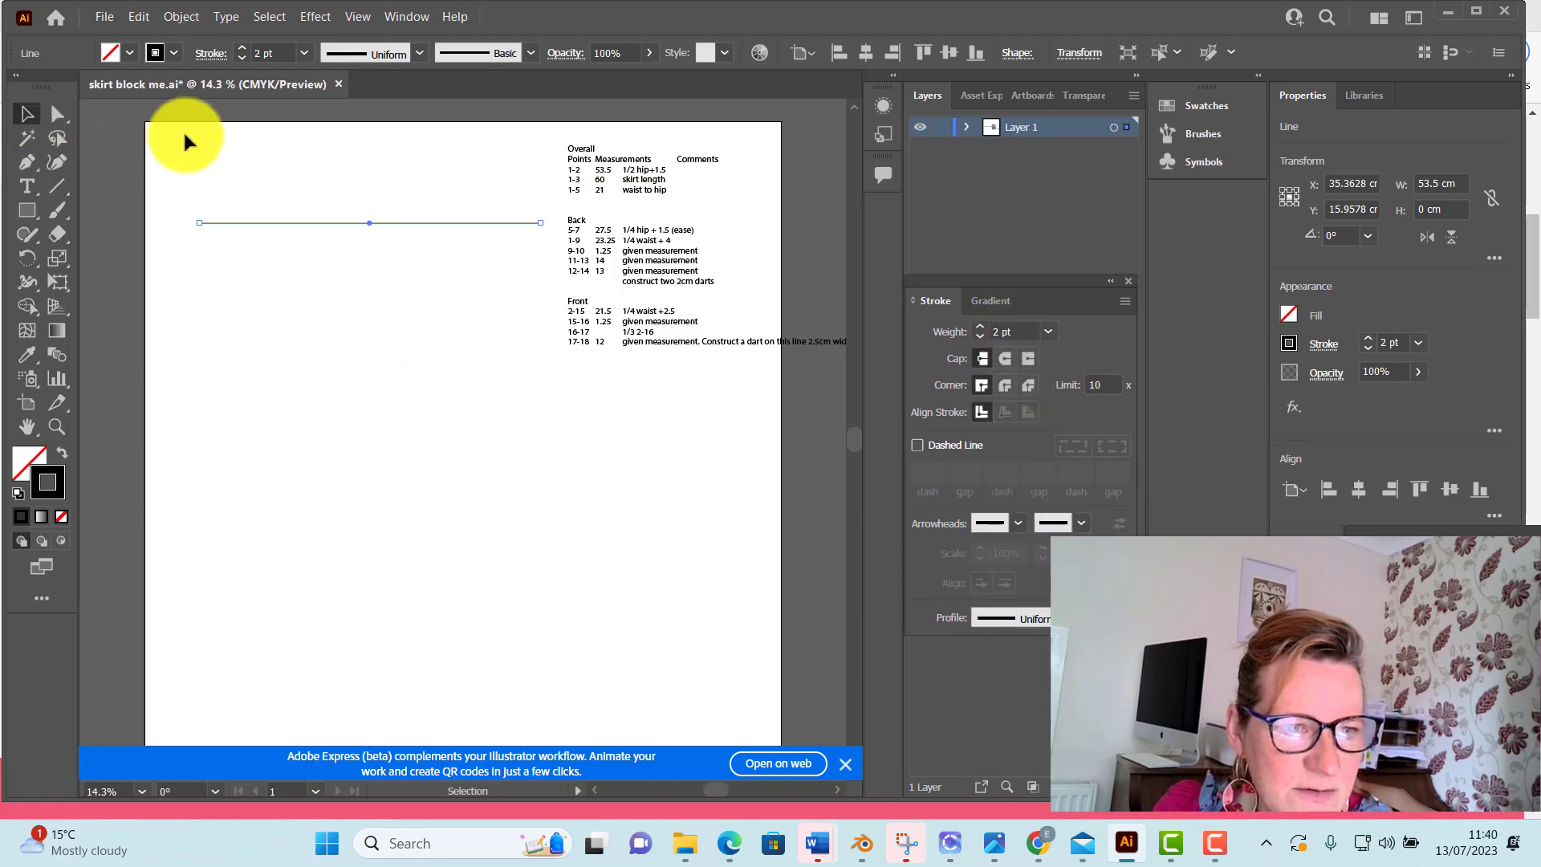
left_click(184, 142)
left_click(463, 222)
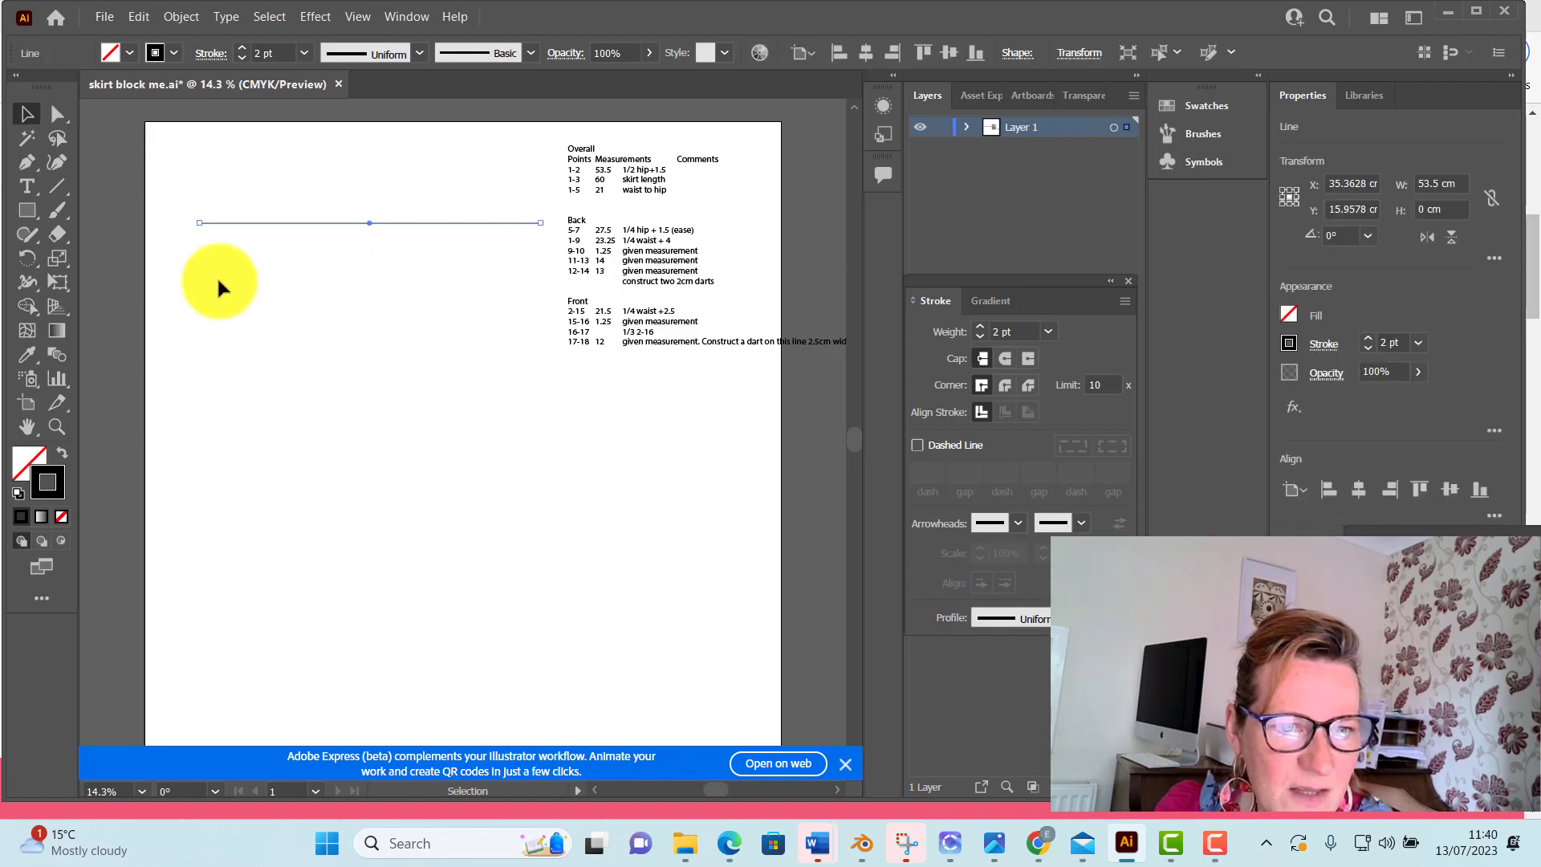
left_click(263, 255)
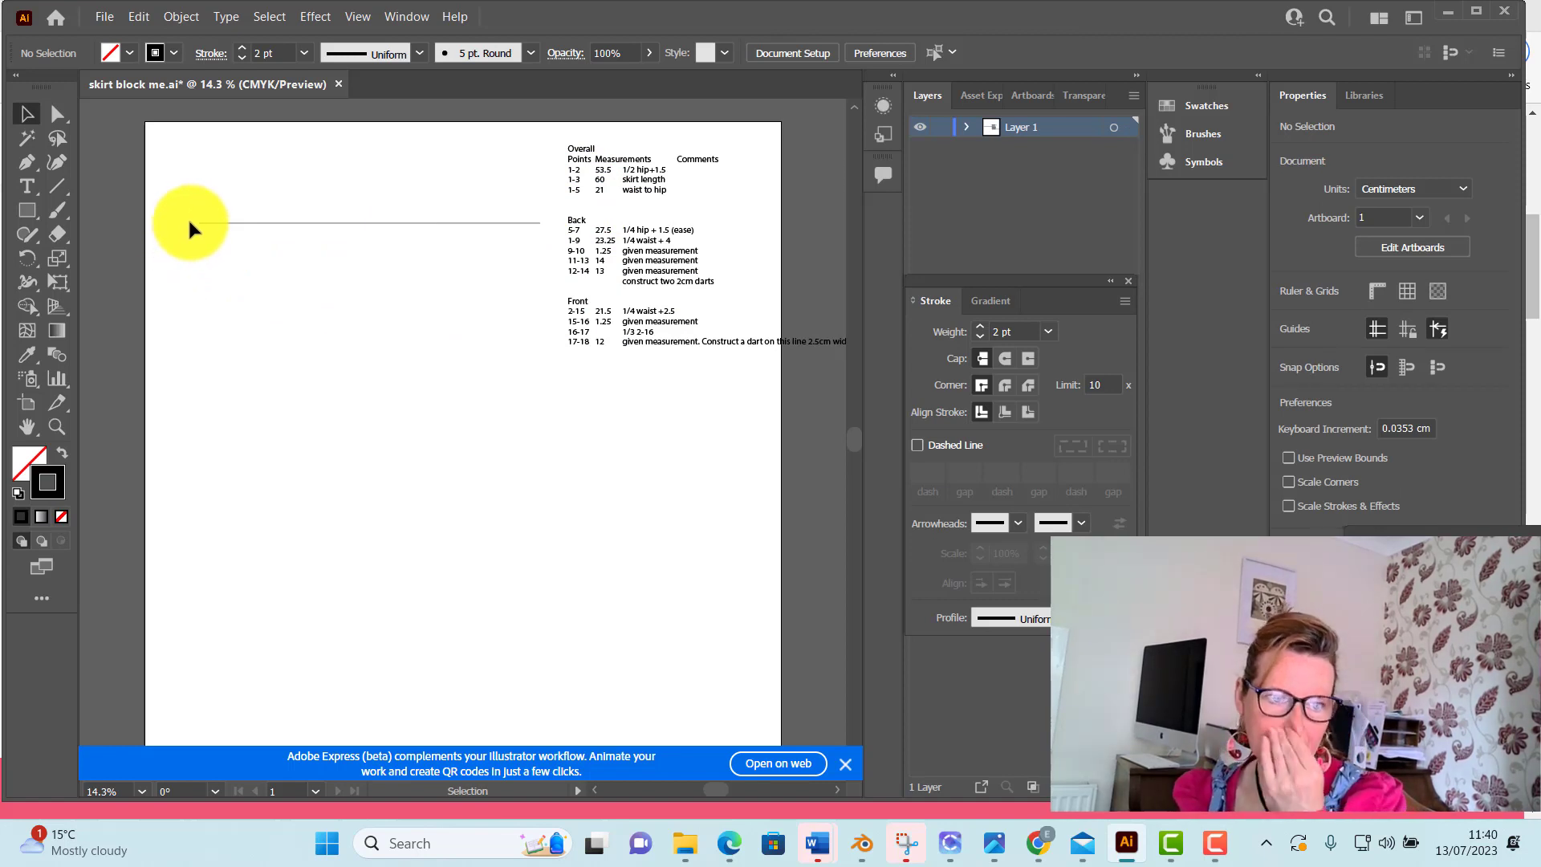
Add the point label "1" at 47 pt in a text box about 5.9 × 4.5 cm at the horizontal line's left end
left_click(26, 188)
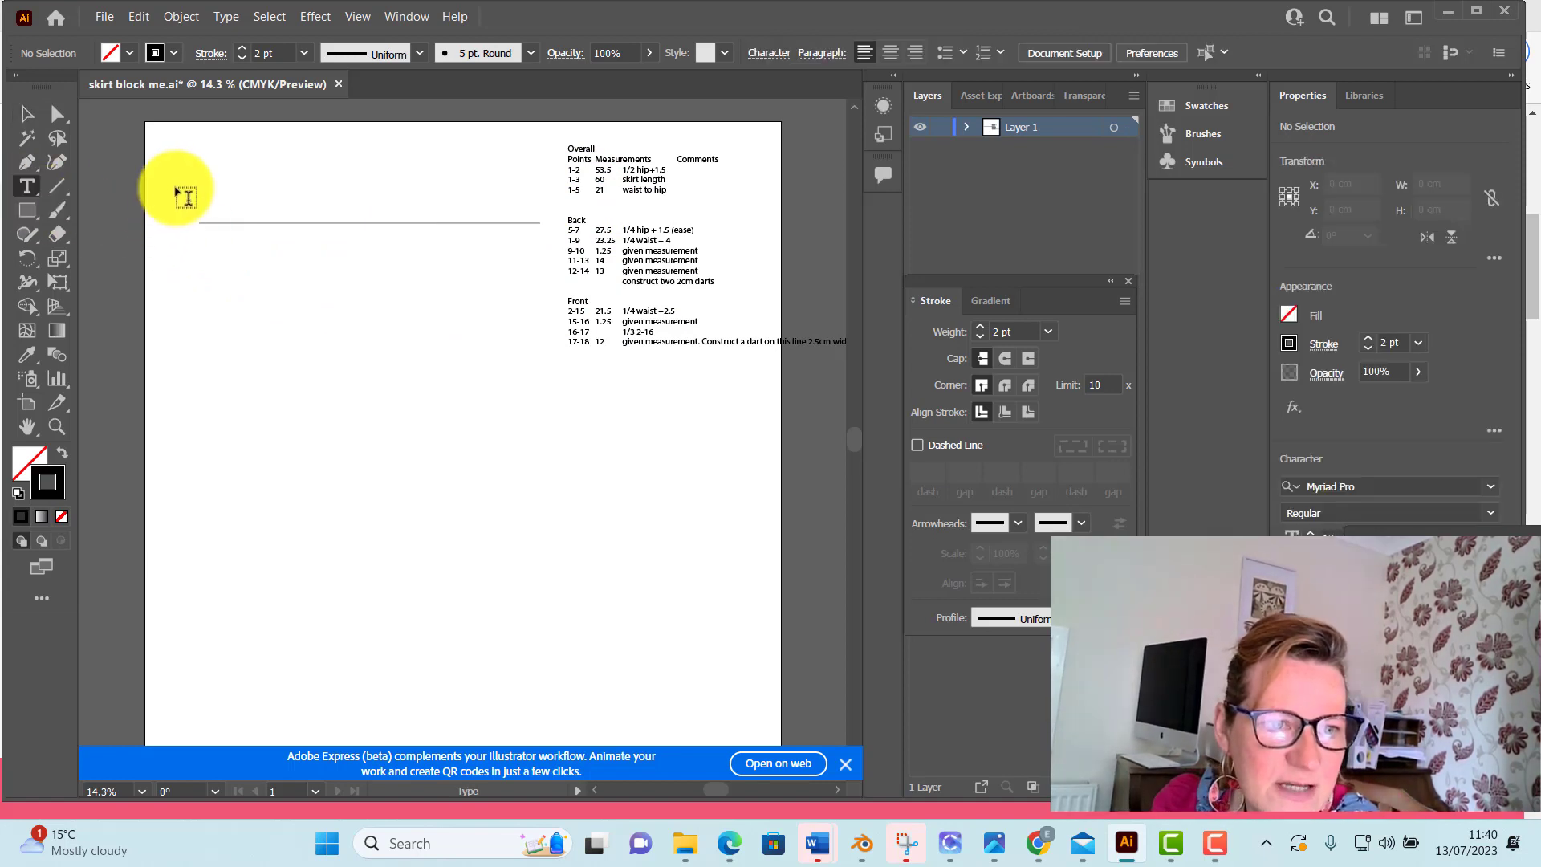
left_click_drag(189, 191, 223, 217)
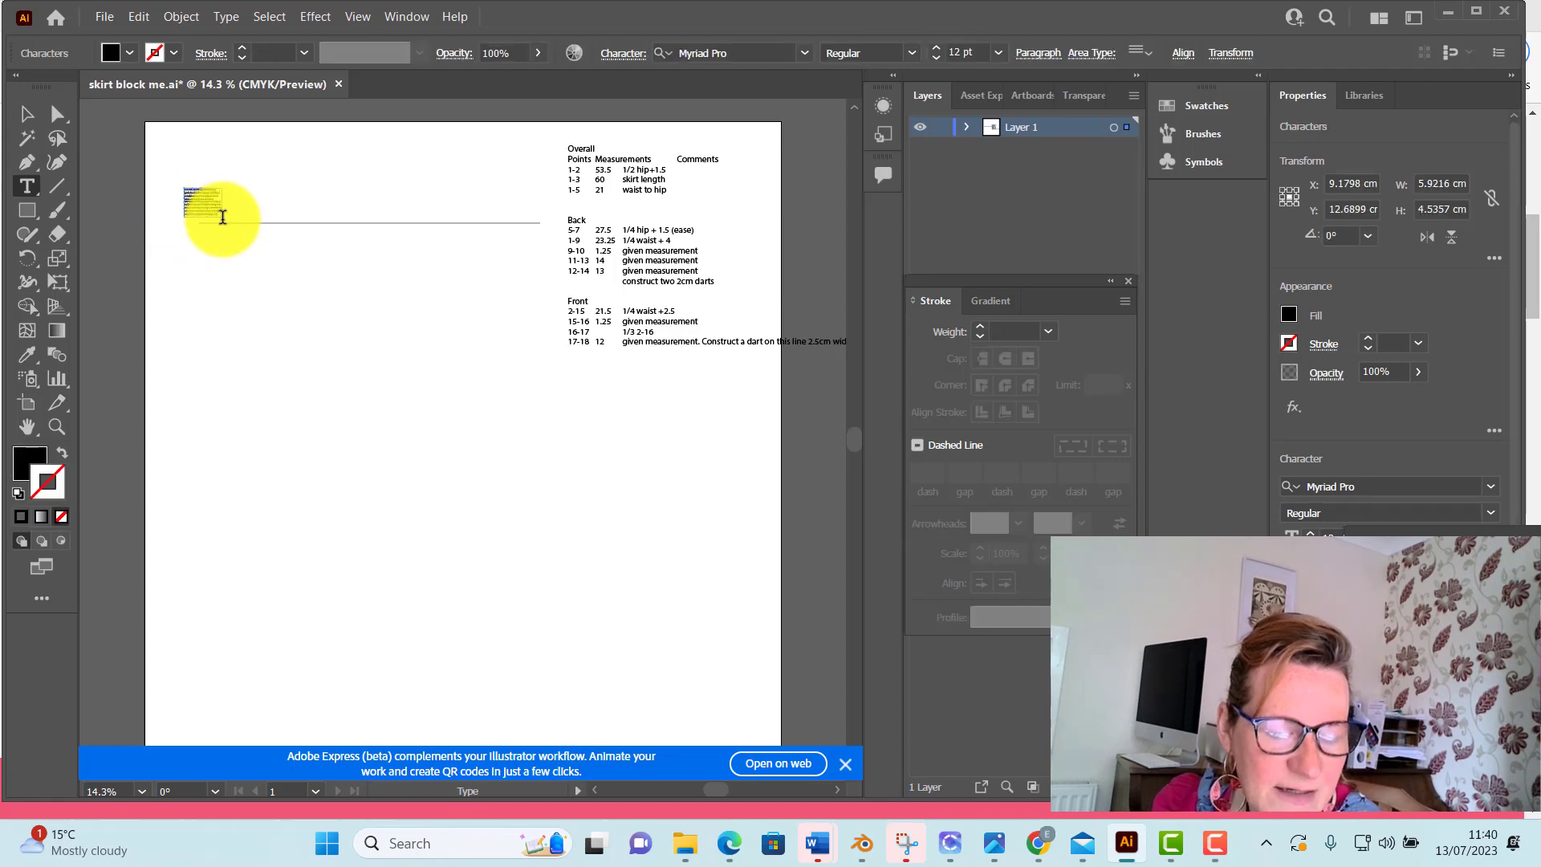
key("BackSpace")
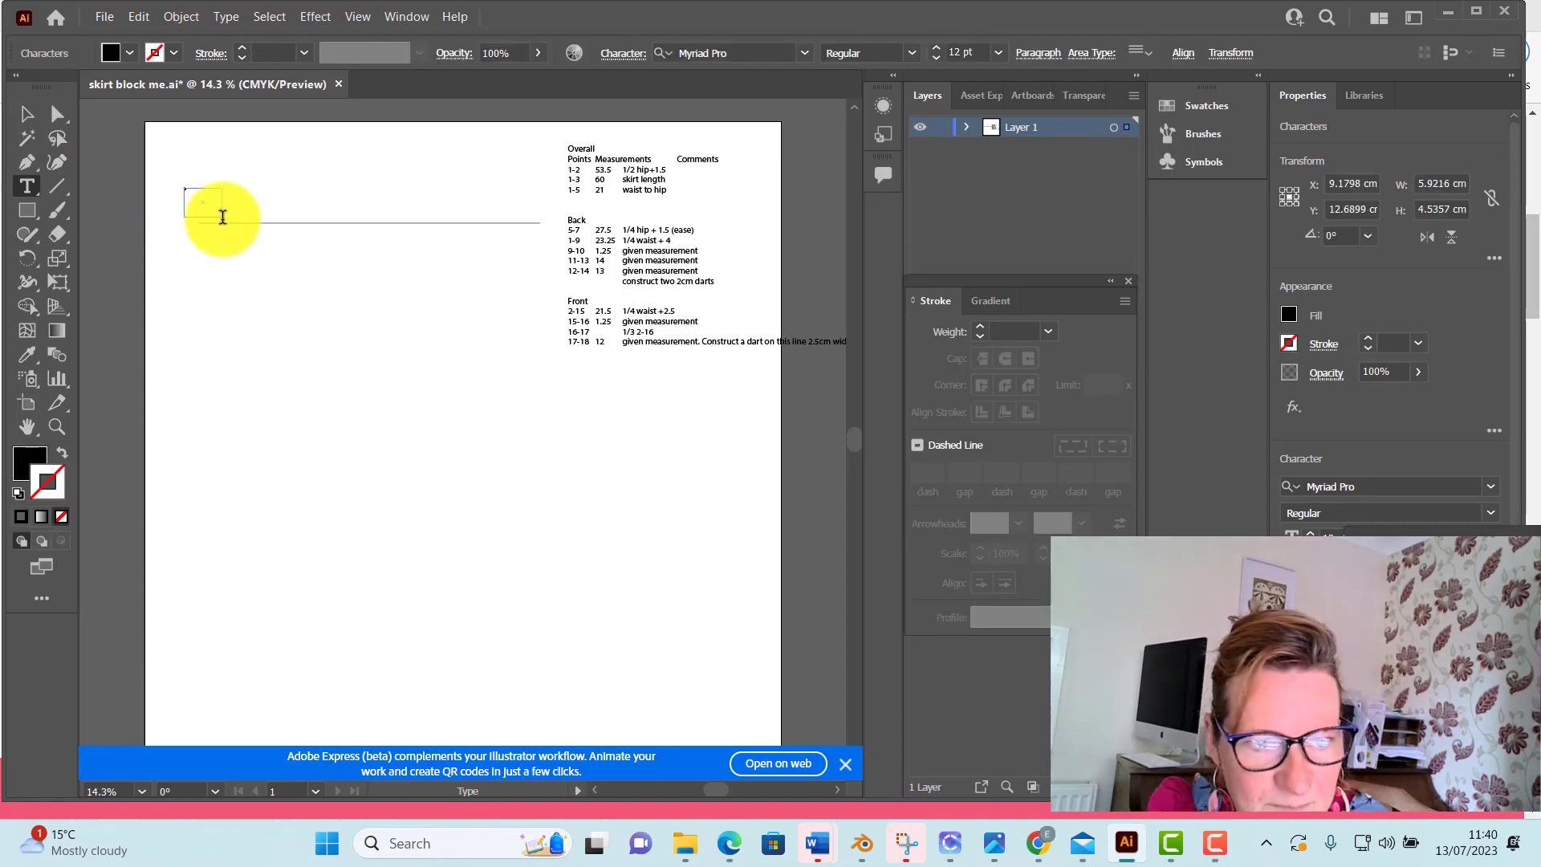
key("Escape")
left_click_drag(186, 189, 197, 210)
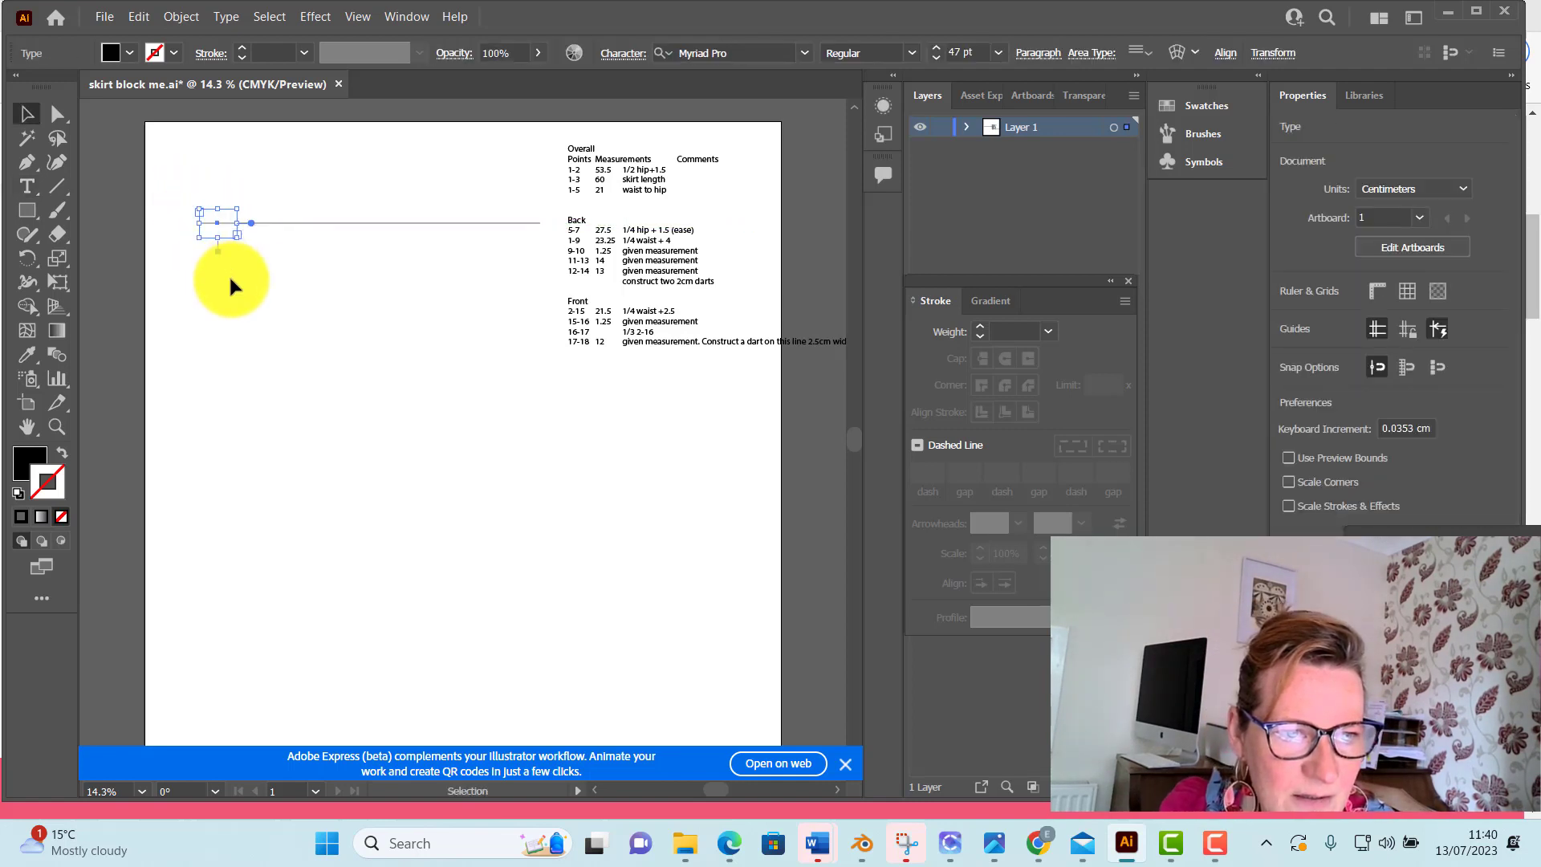
left_click(131, 282)
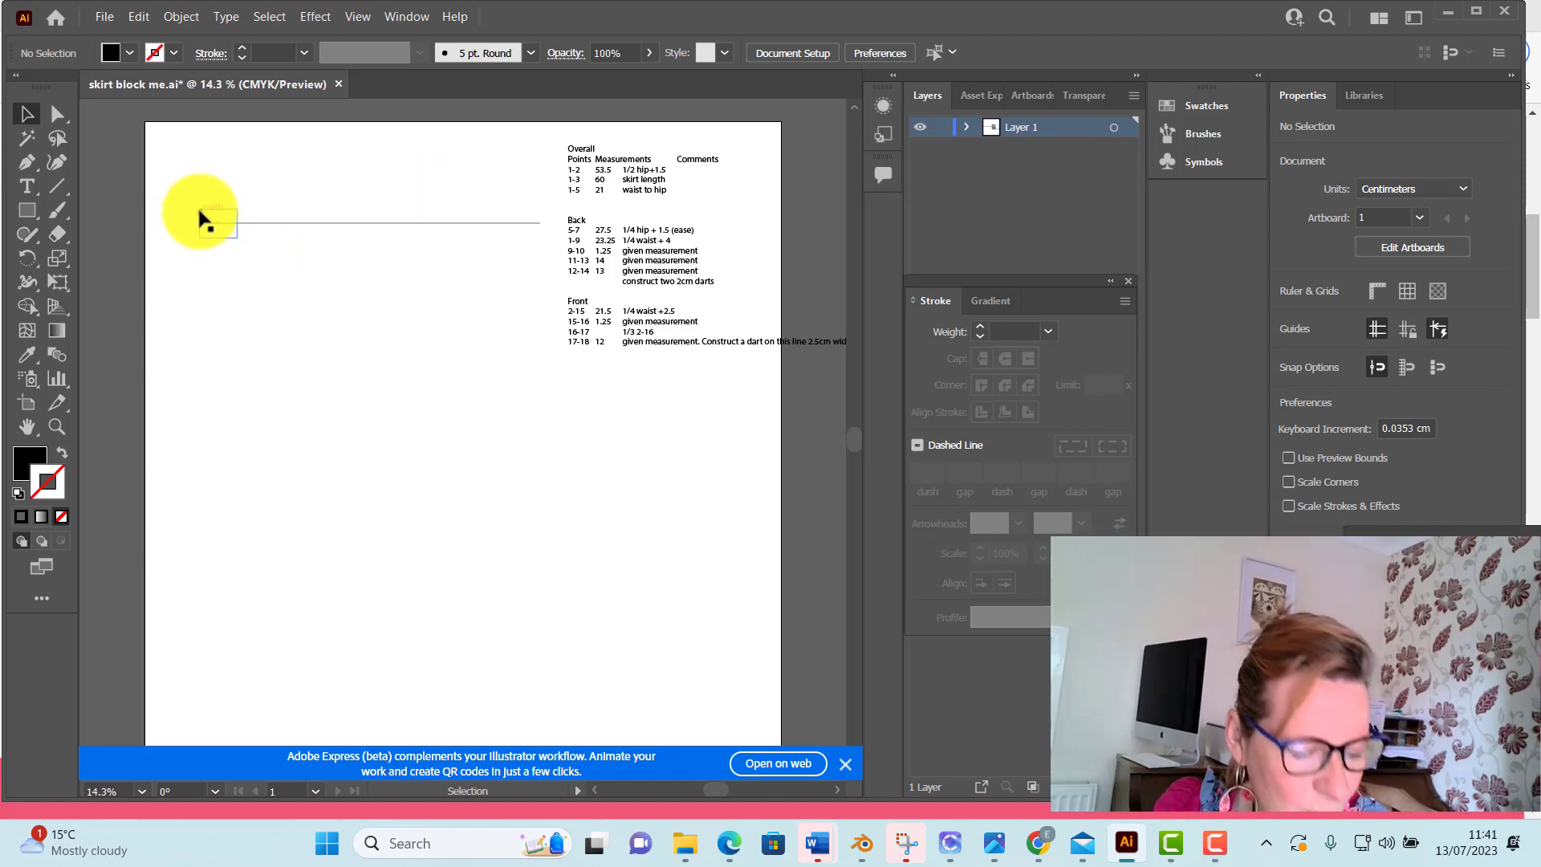
Place the point label "2" just above the horizontal line's right end, opposite label 1
left_click_drag(204, 215, 202, 214)
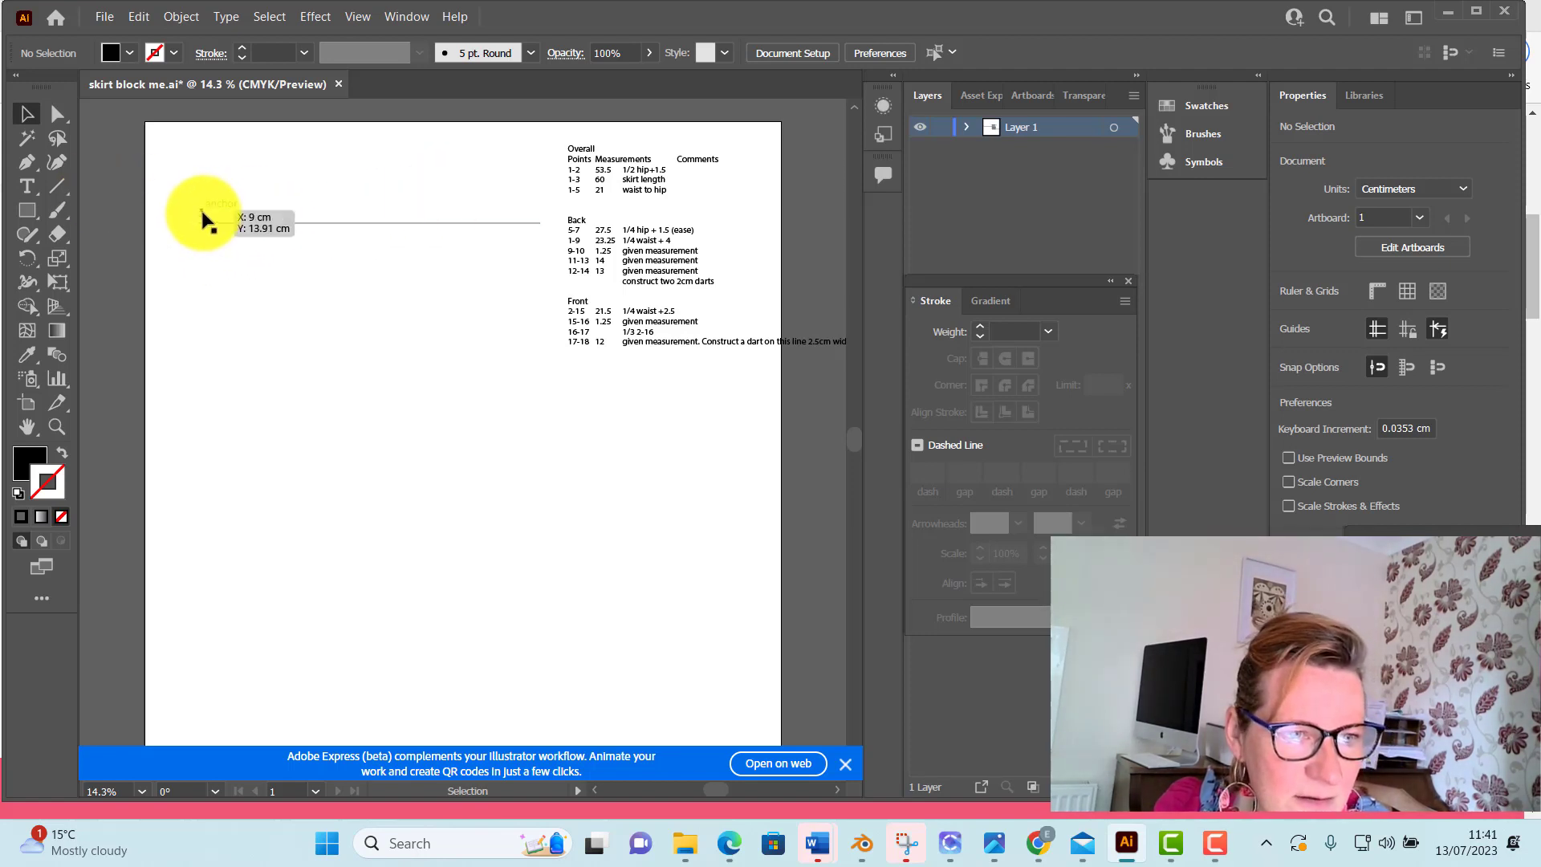
left_click(29, 113)
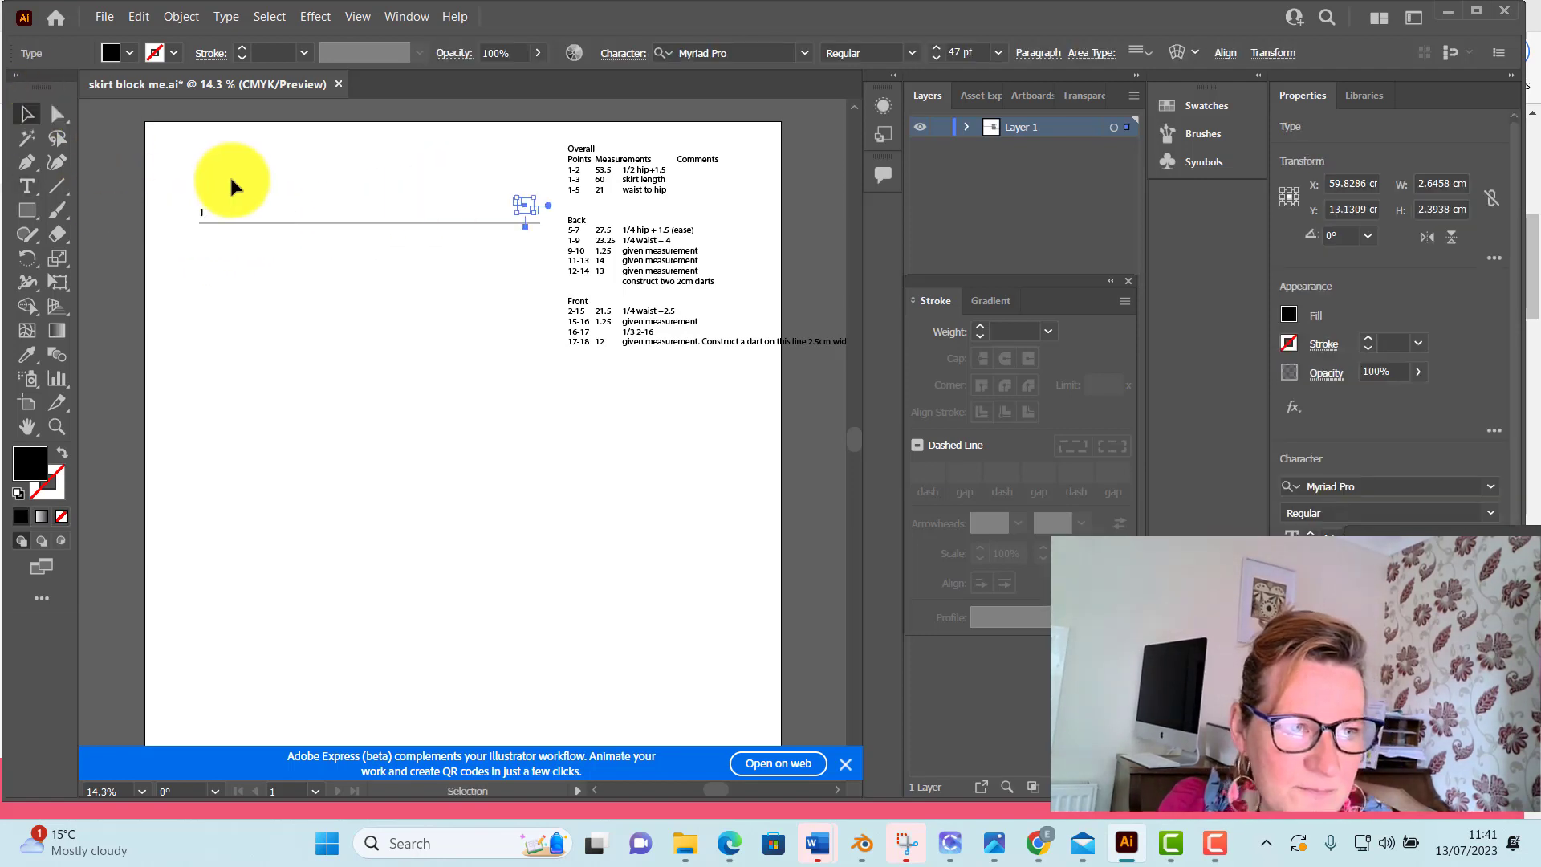
left_click(233, 170)
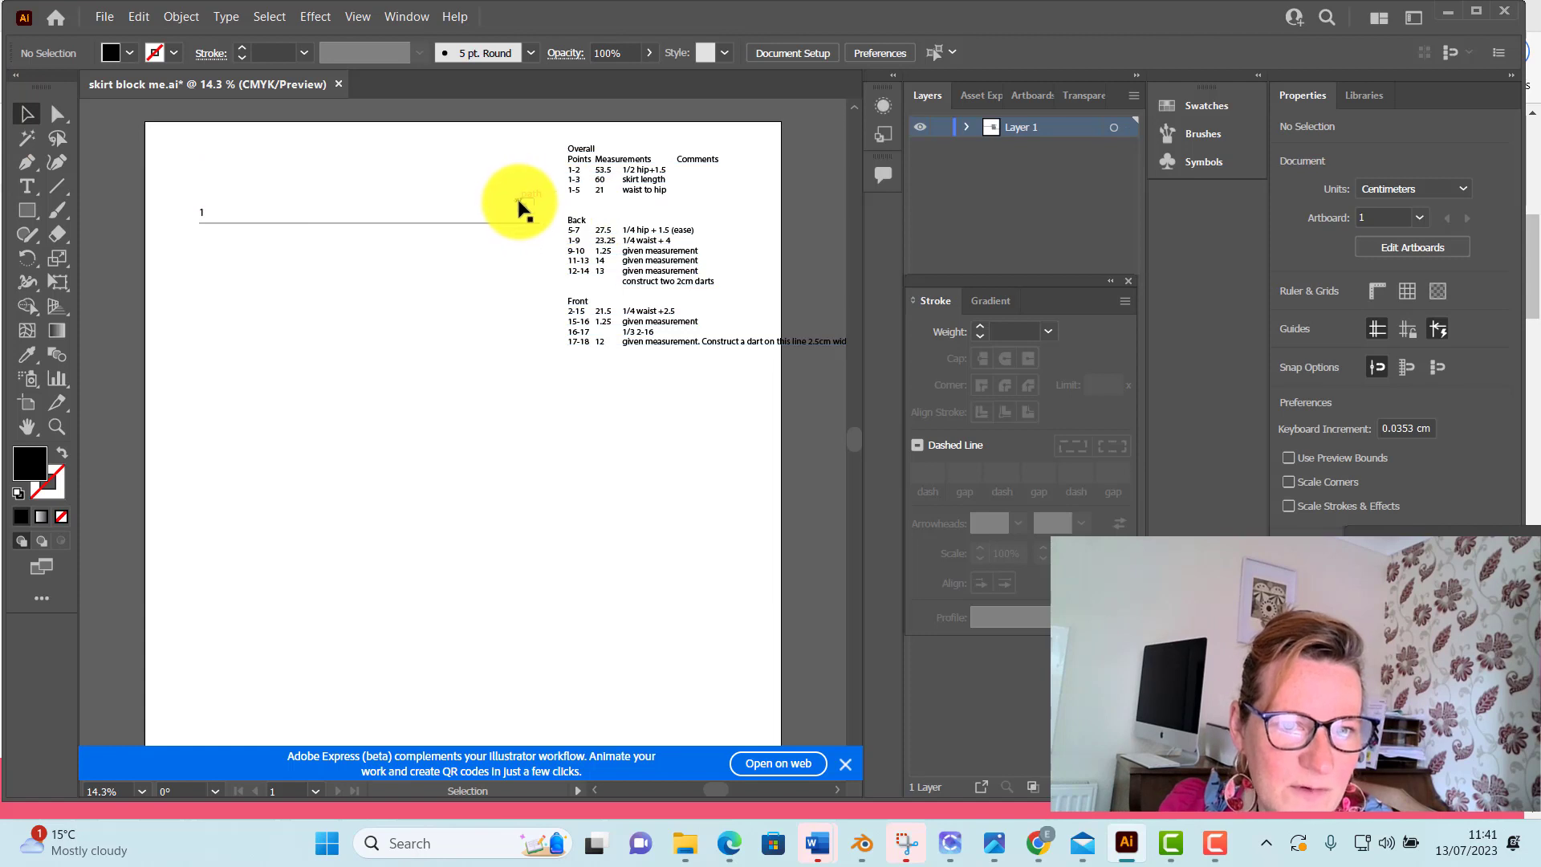
left_click_drag(522, 205, 534, 217)
left_click(521, 293)
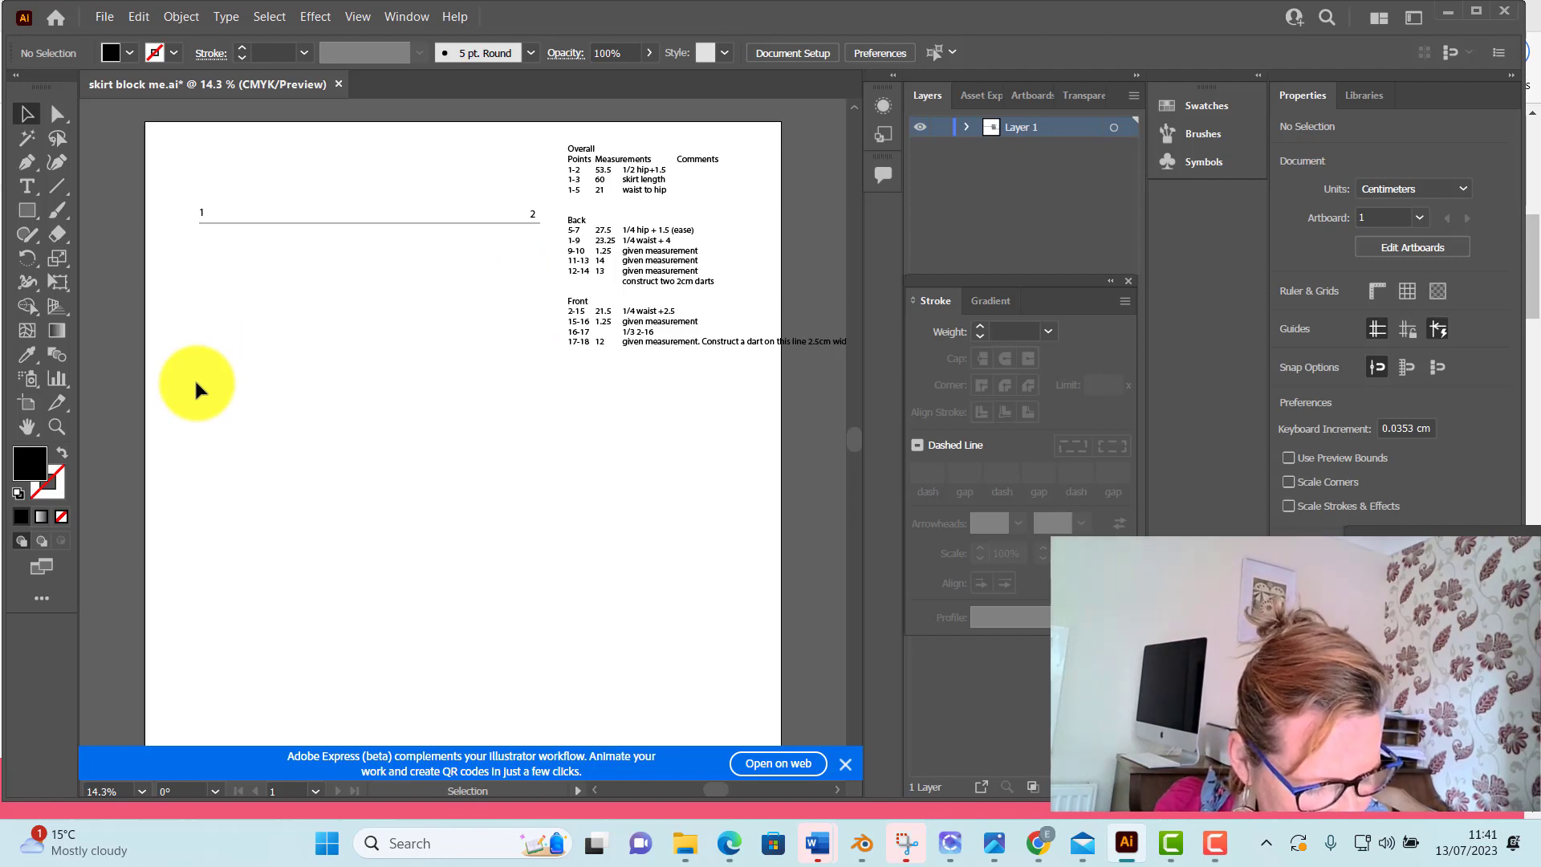
Draw a 60 cm line at 270° straight down from point 1 with the Line Segment tool
left_click(56, 186)
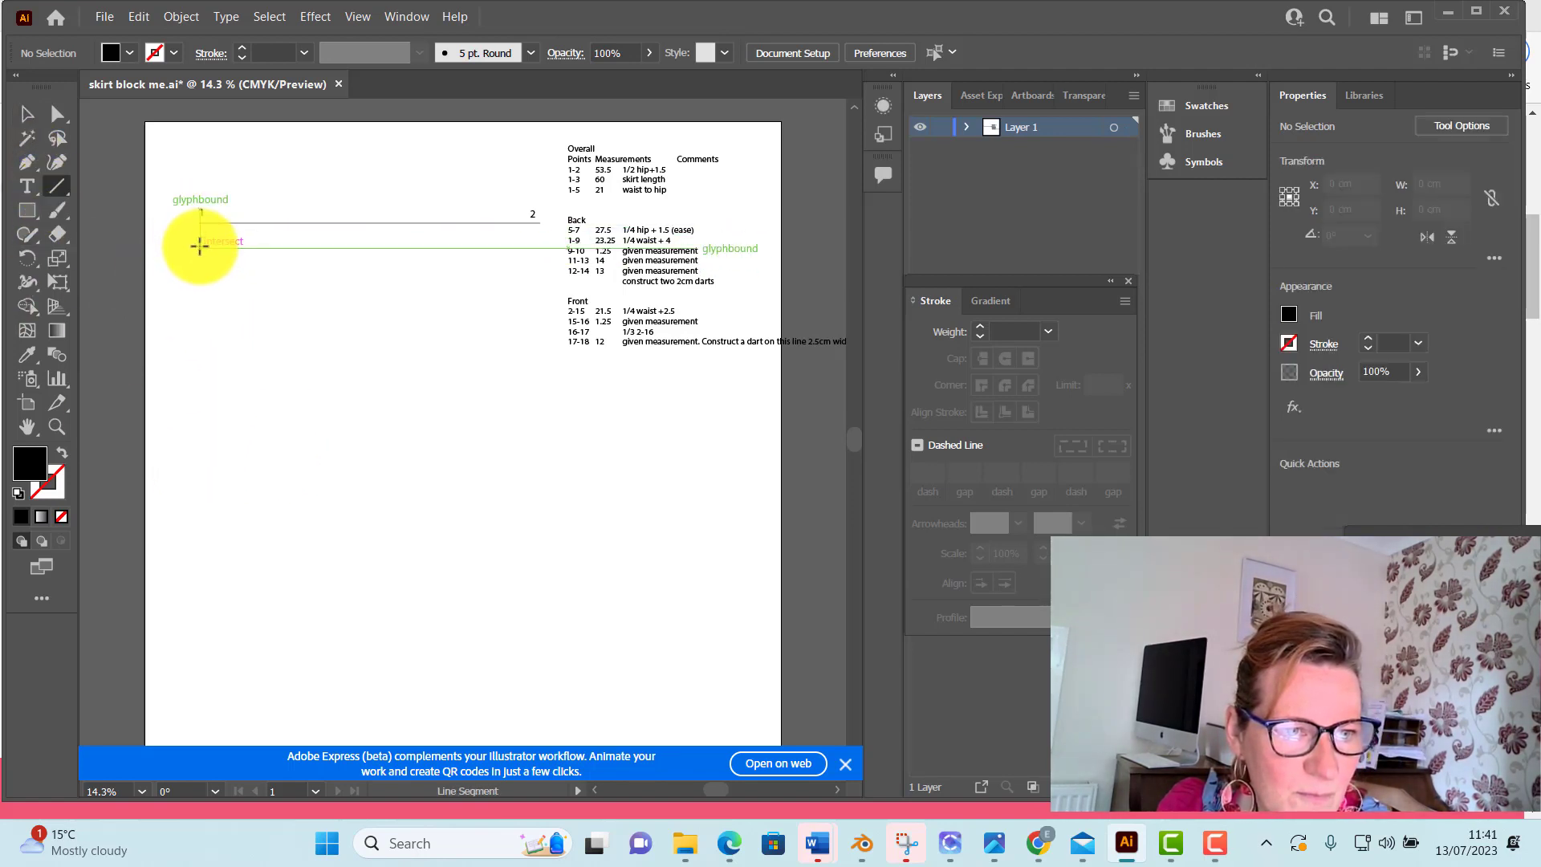
left_click(199, 224)
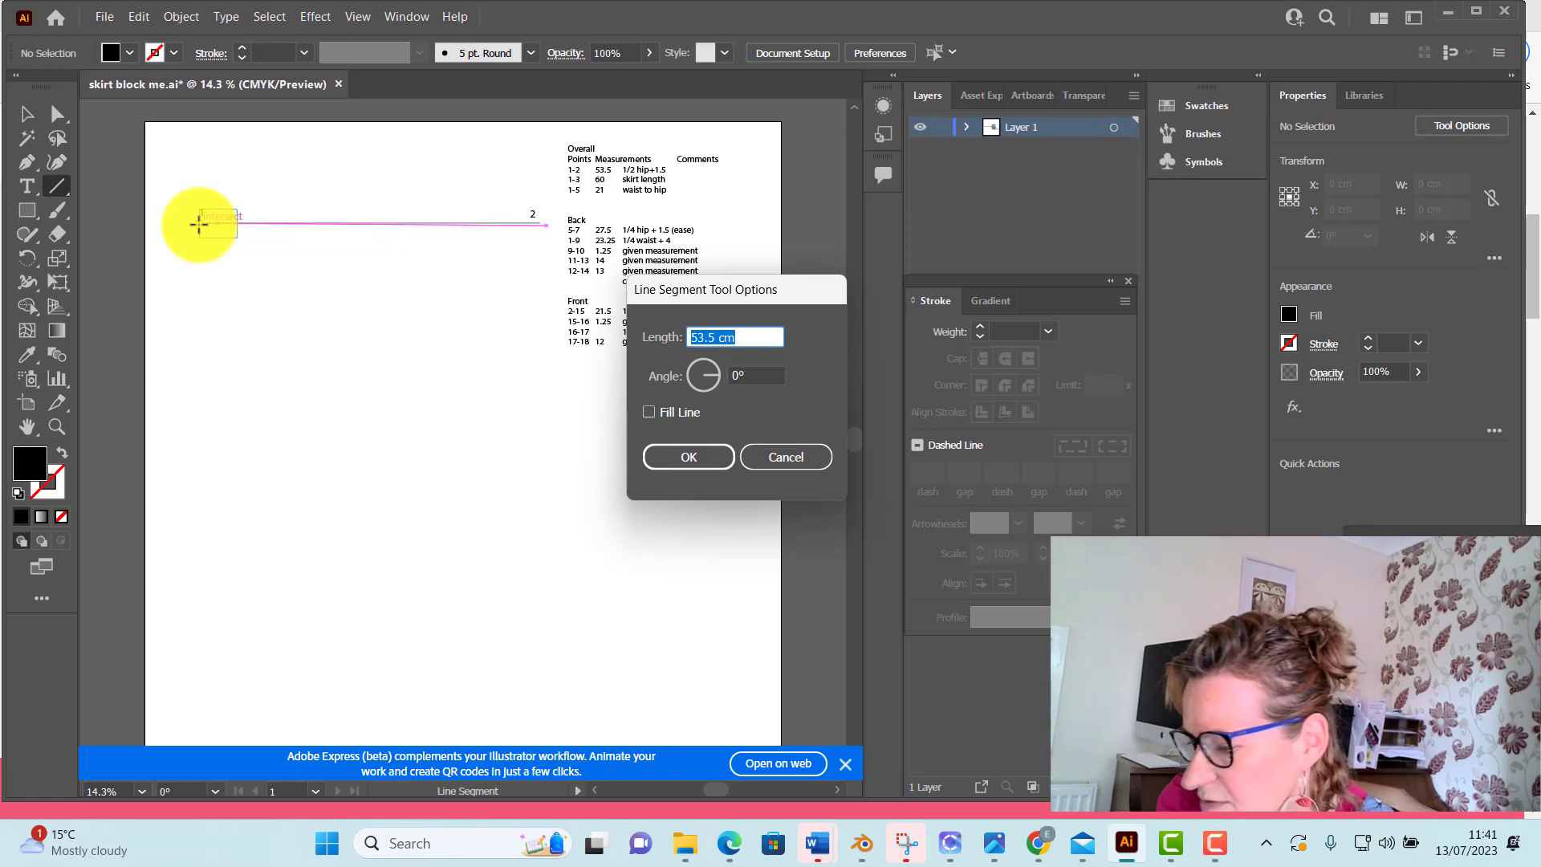
type("60")
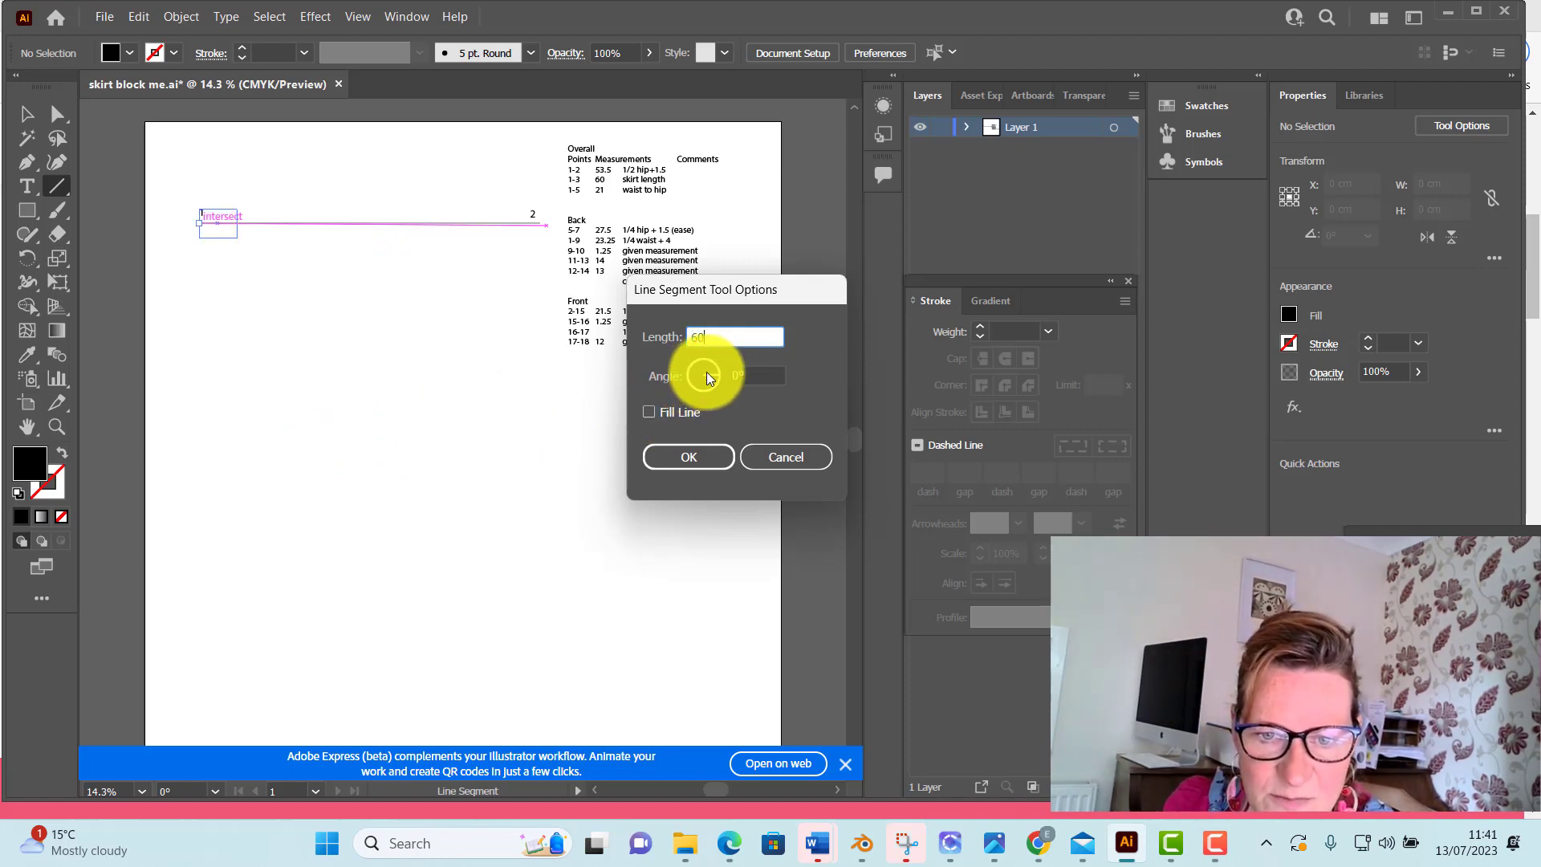
left_click_drag(719, 373, 715, 391)
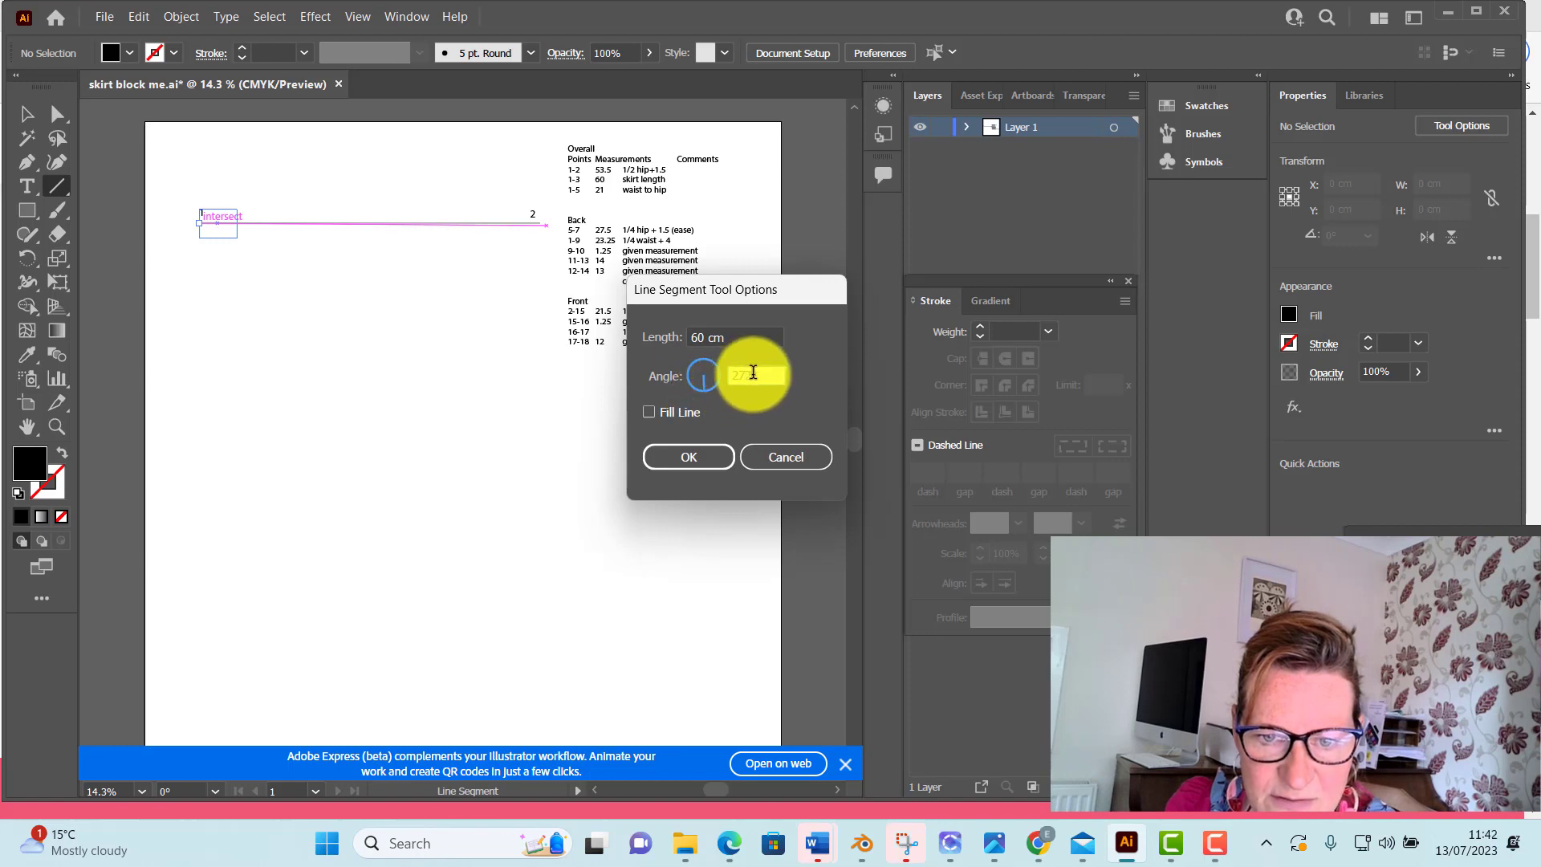
type("270")
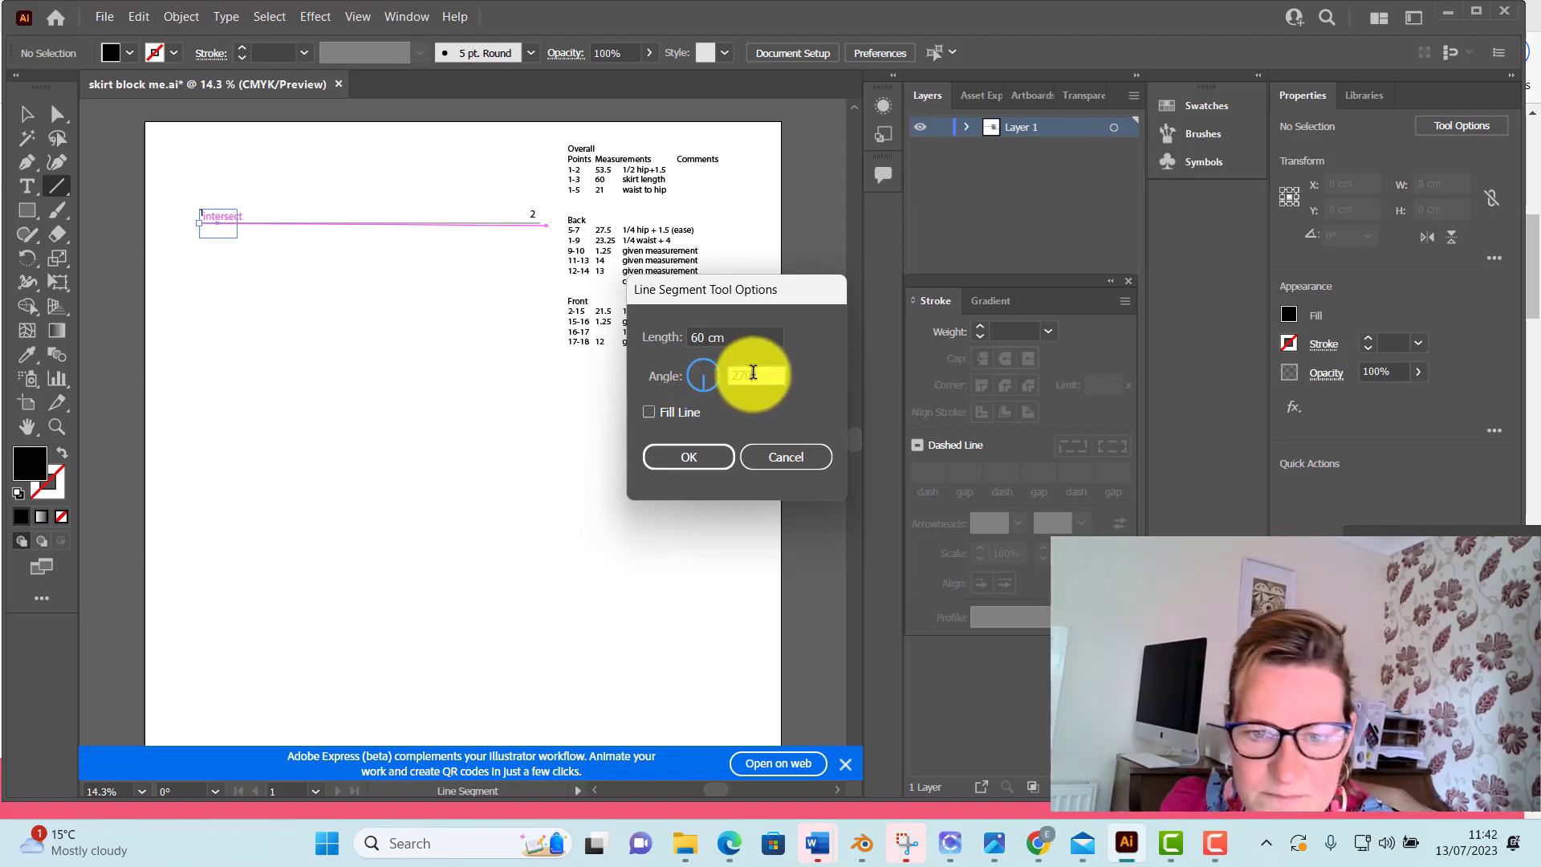
left_click(715, 466)
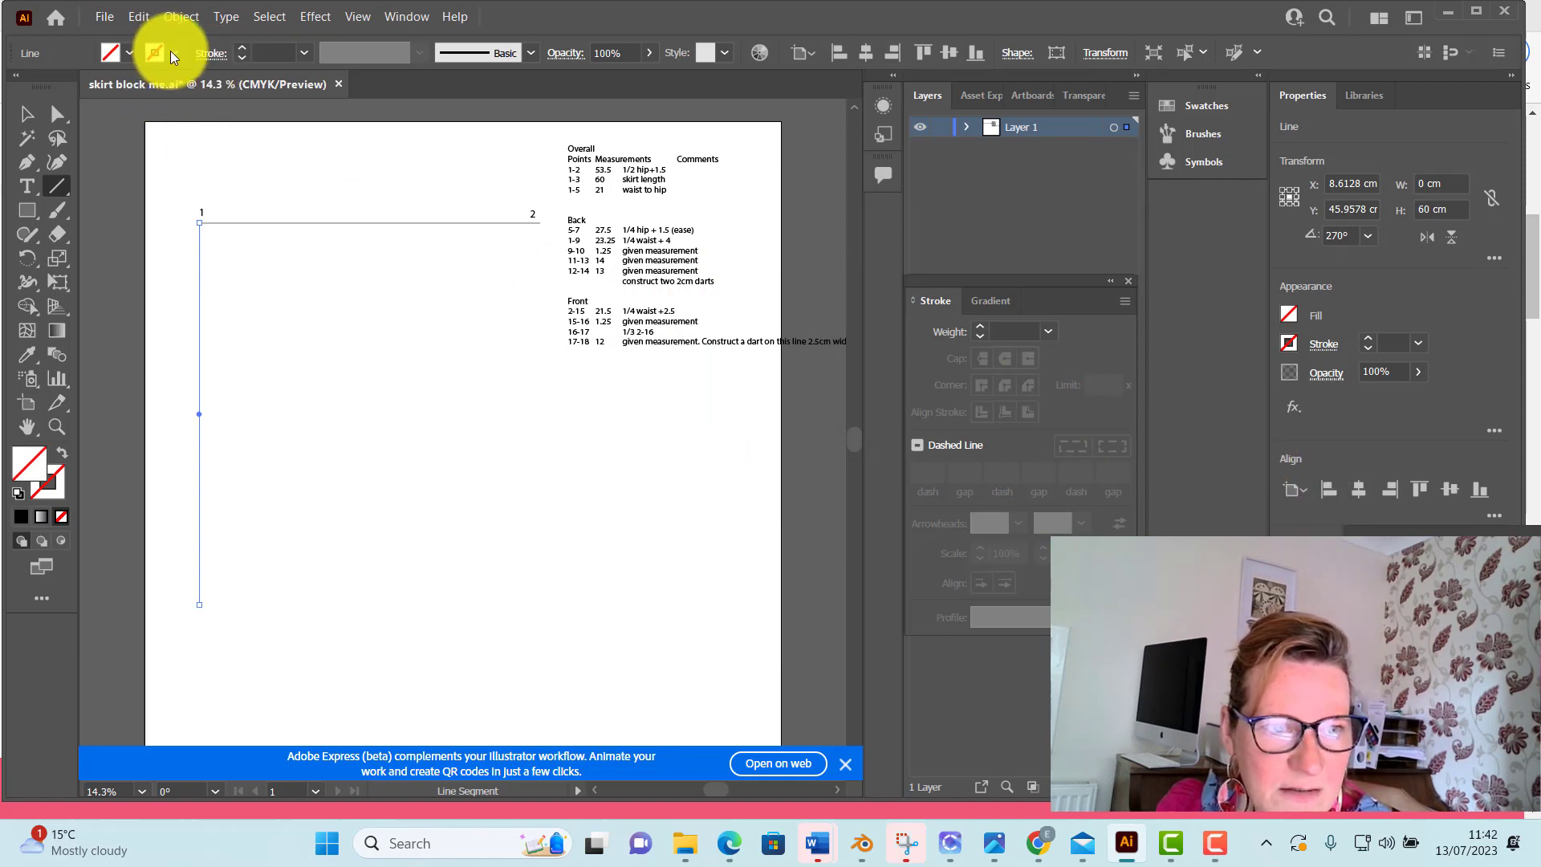
Give the vertical line from point 1 a black fill and a 2 pt stroke, and deselect it
left_click(128, 55)
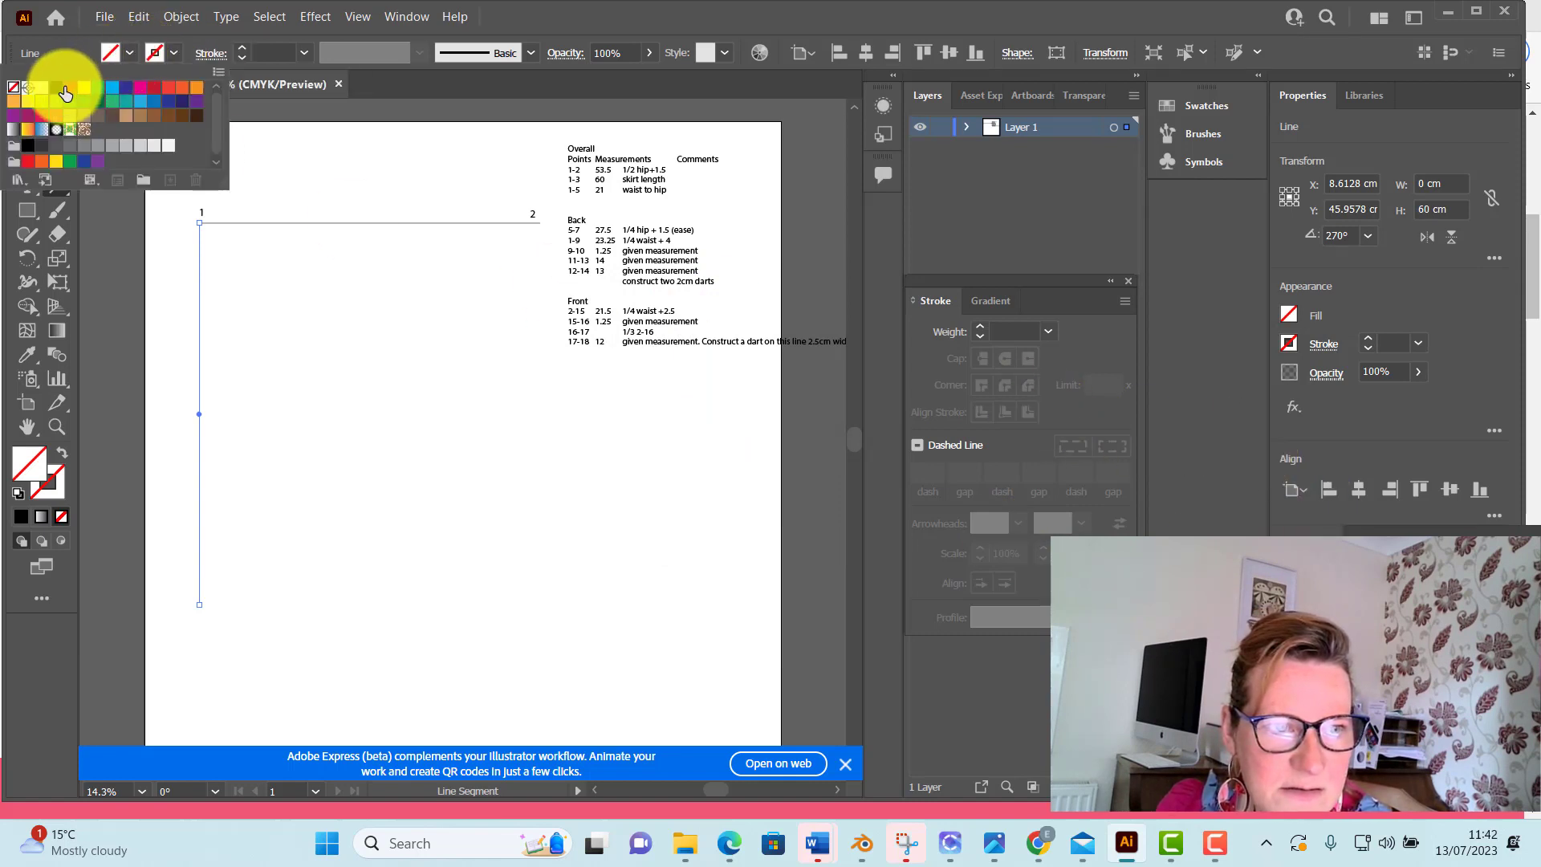
left_click(63, 88)
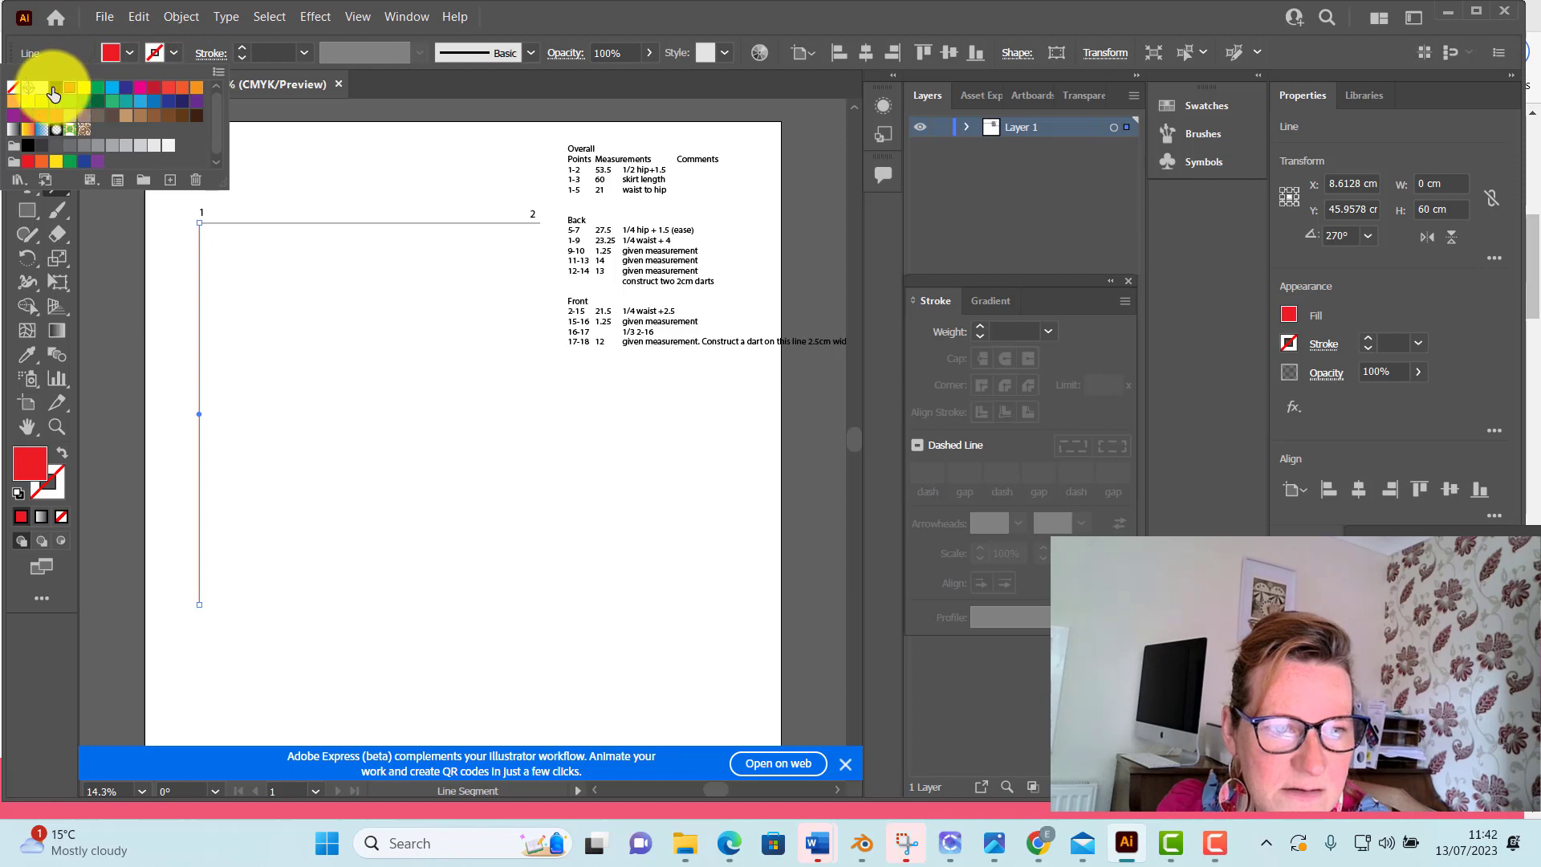
left_click(55, 87)
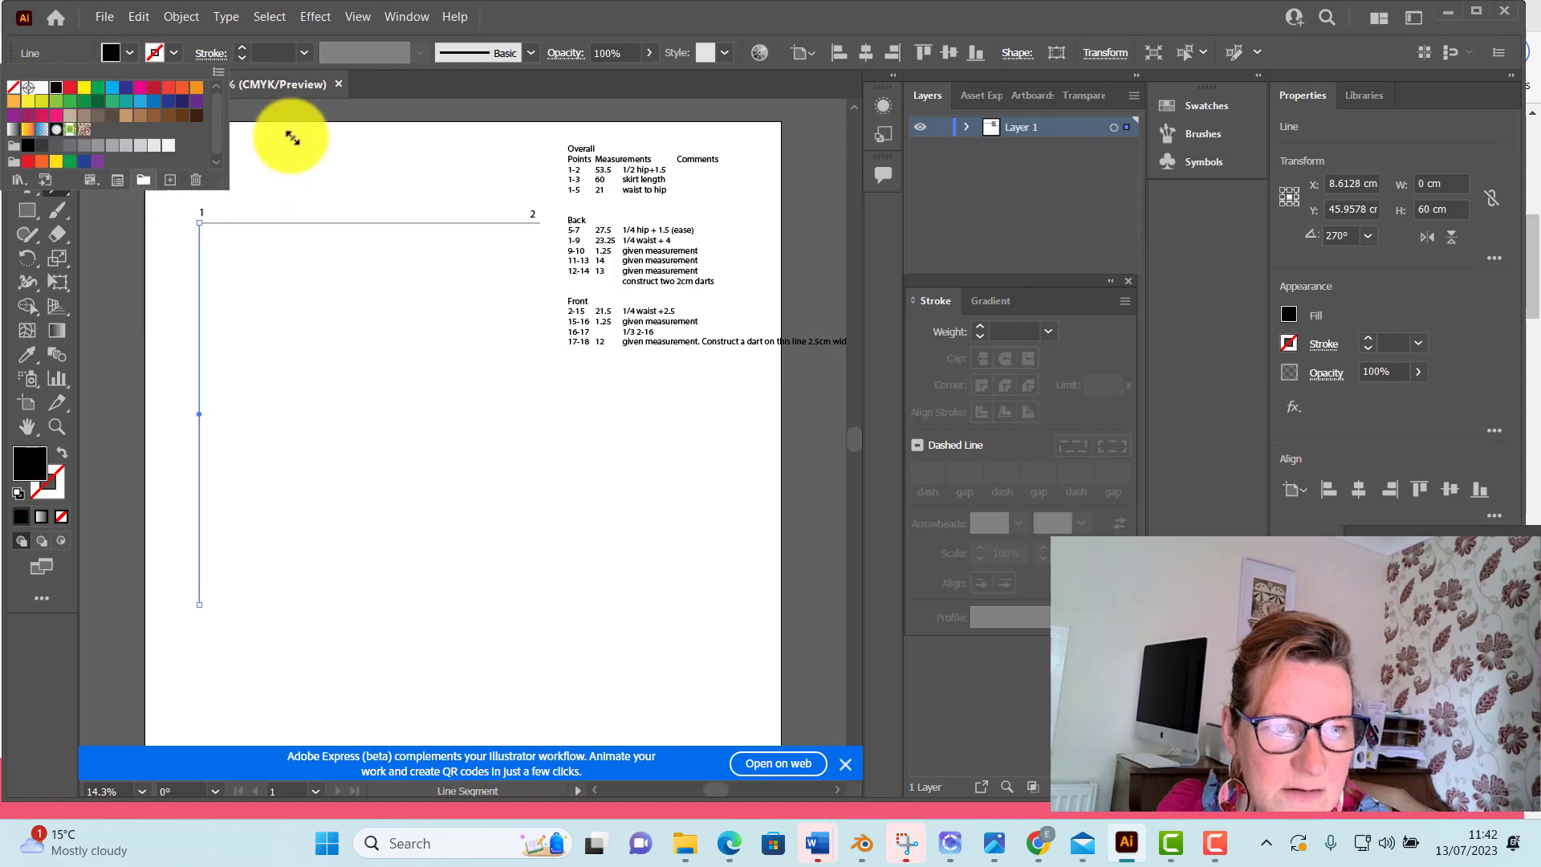
left_click(240, 47)
left_click(241, 45)
left_click(240, 46)
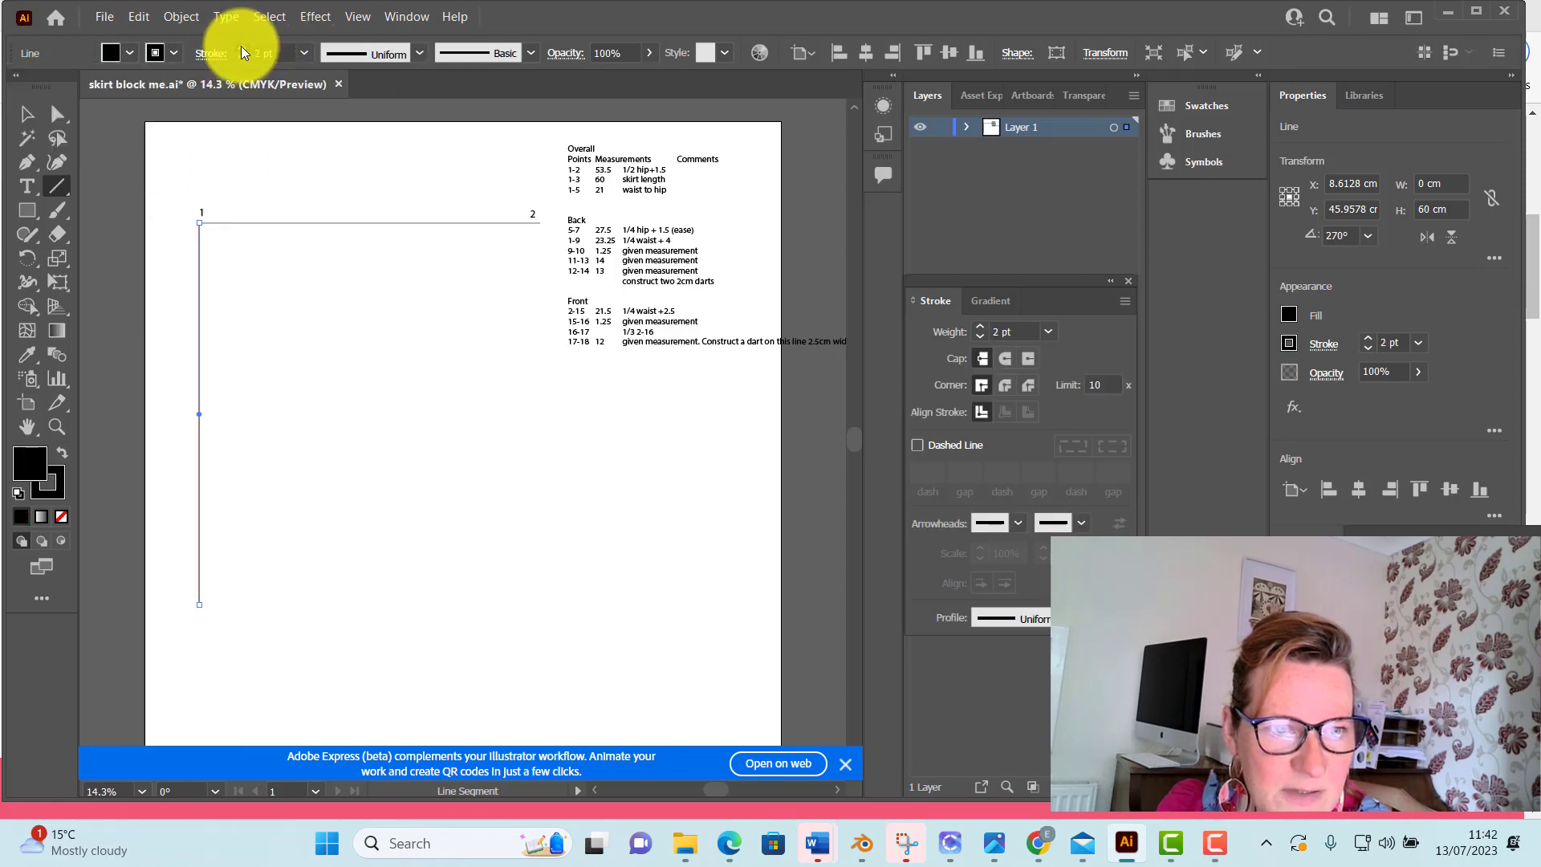
left_click(26, 114)
left_click(220, 144)
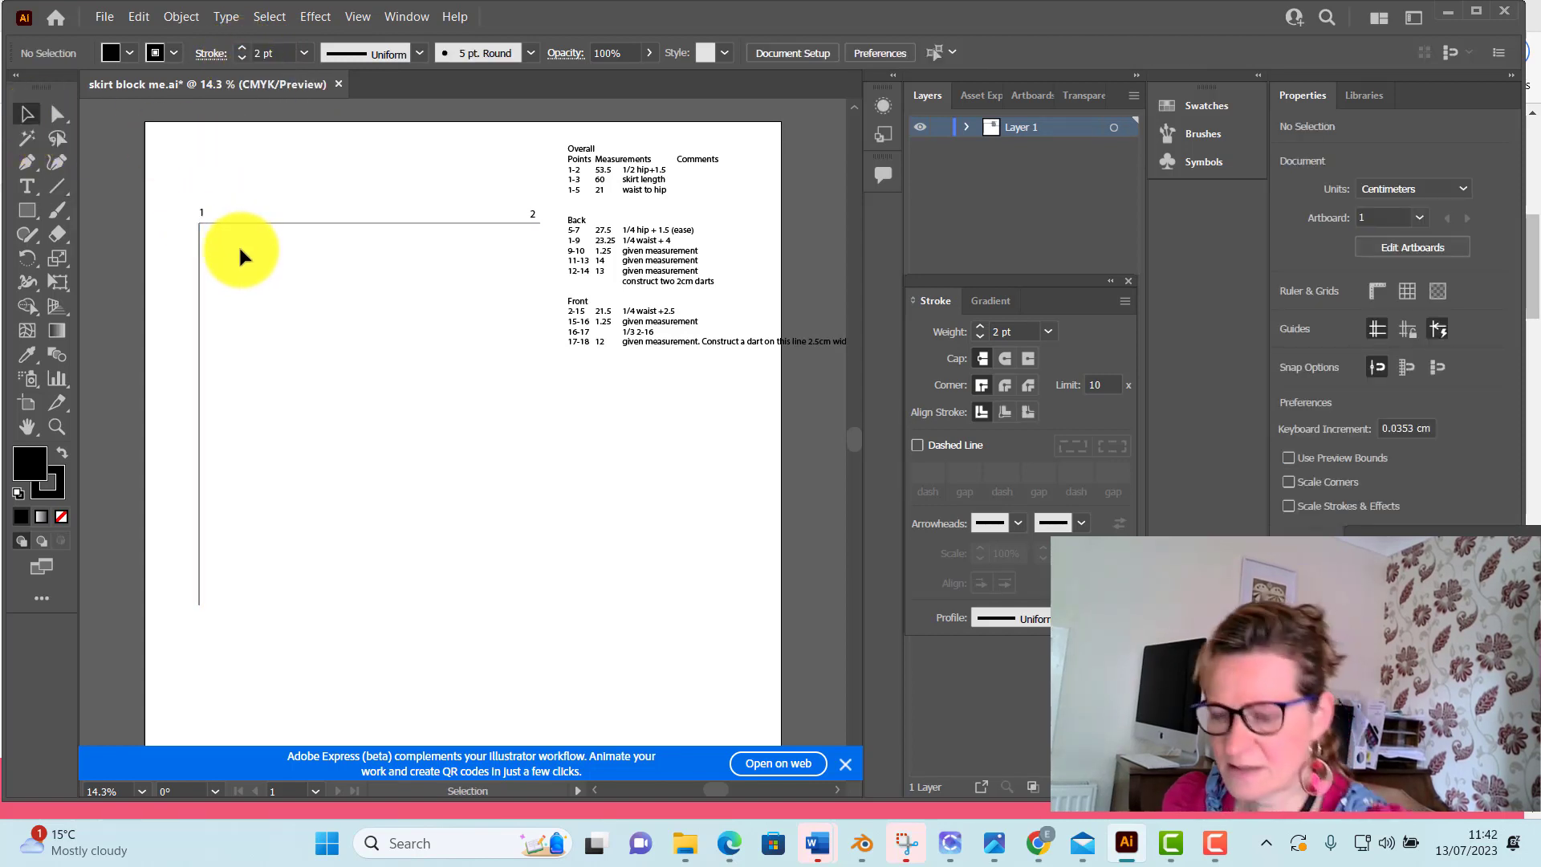
Examine at close range how the horizontal and vertical lines meet at the corner under label 1
left_click_drag(330, 403, 434, 558)
scroll(435, 558, "up", 1)
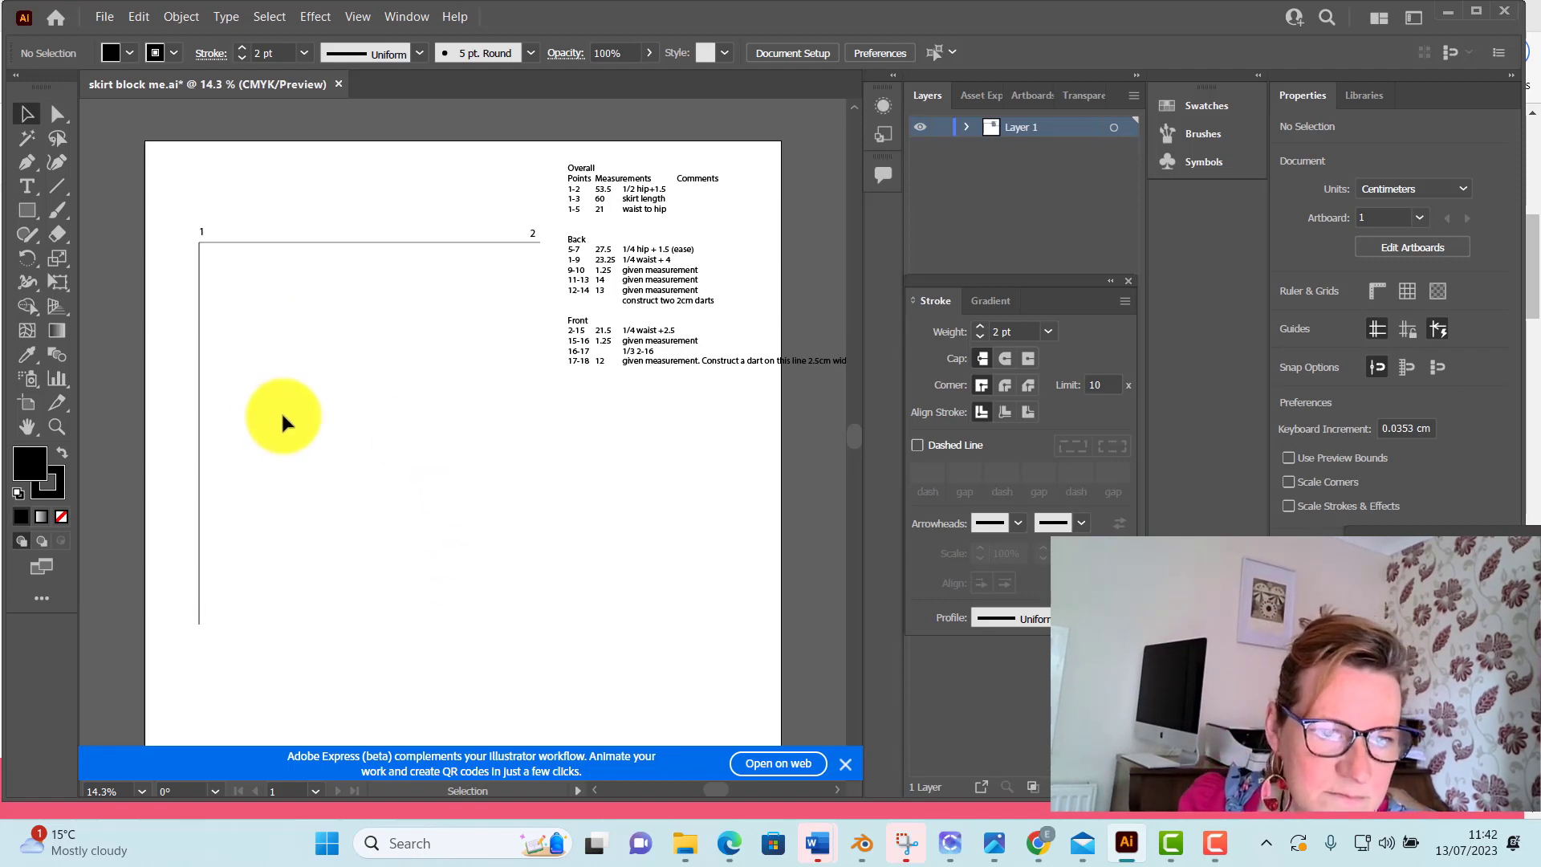
scroll(283, 416, "up", 3)
scroll(281, 411, "down", 3)
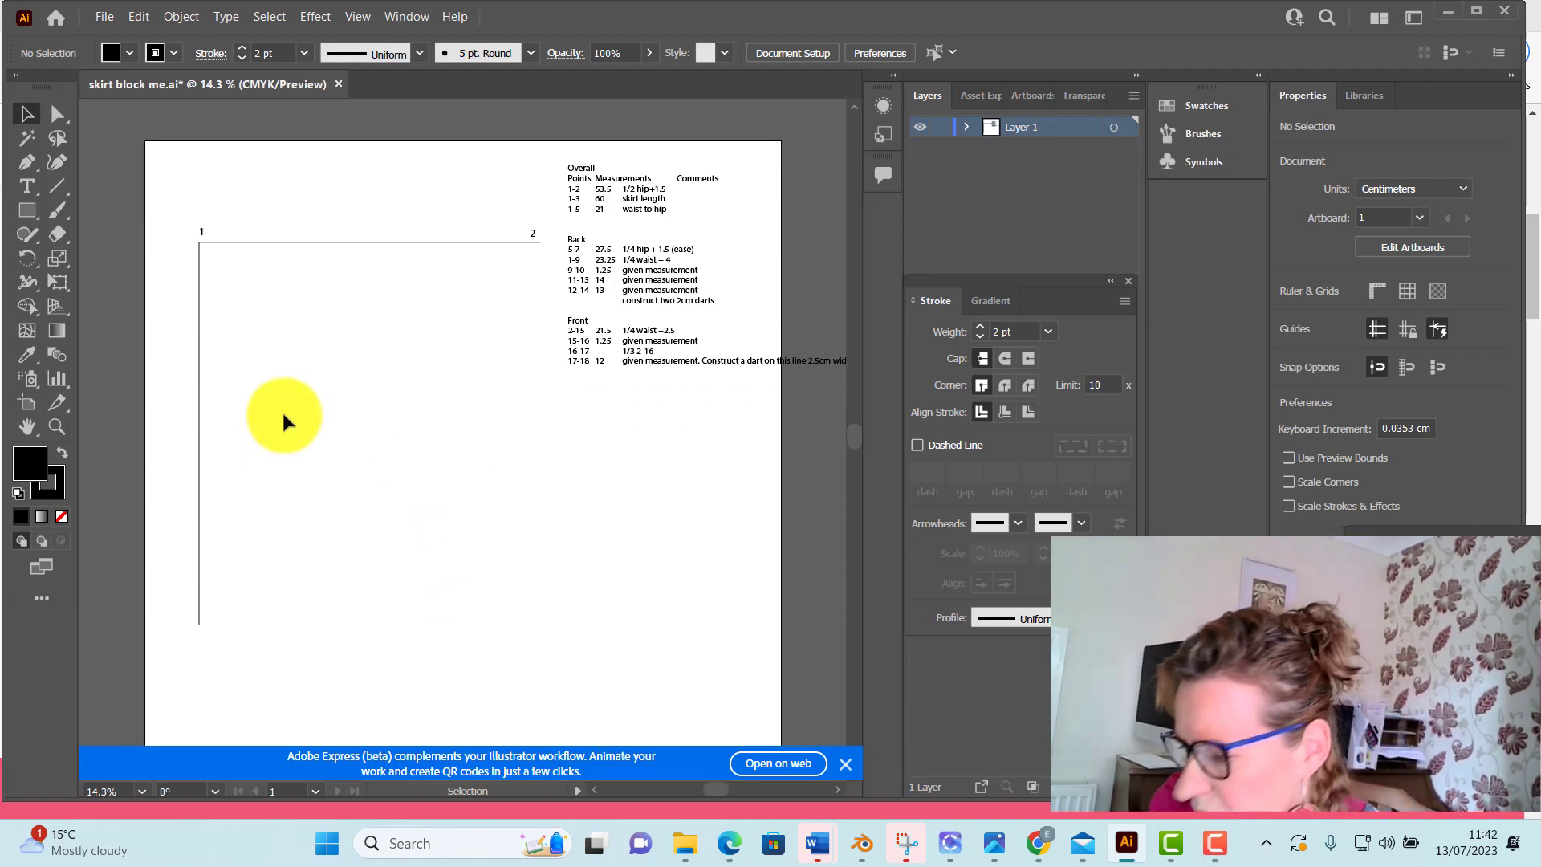
key("ctrl+plus")
key("ctrl+plus")
key("ctrl+plus")
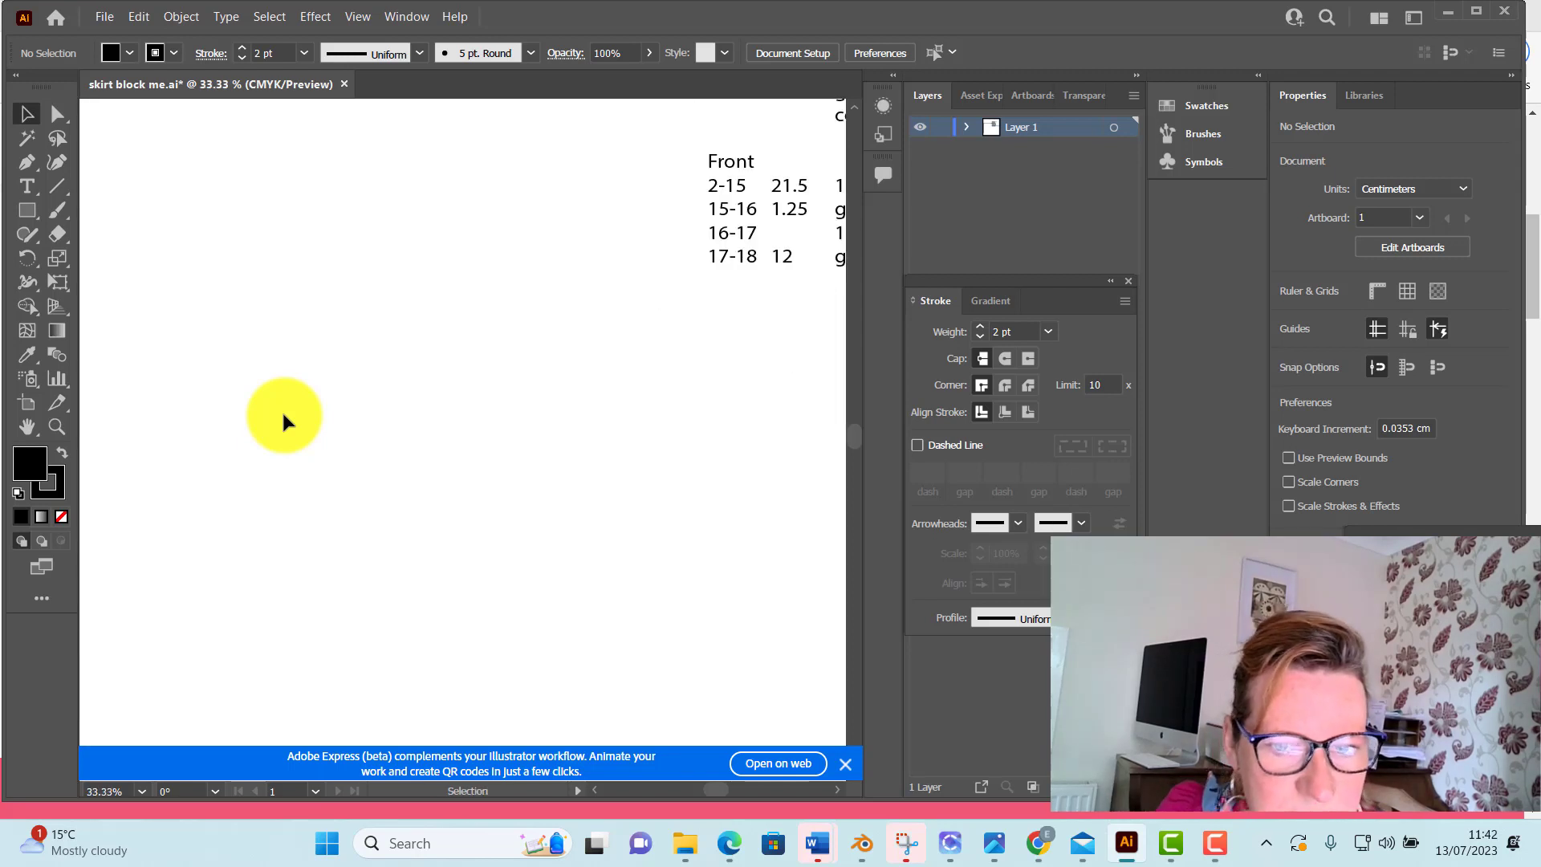
left_click_drag(321, 426, 740, 647)
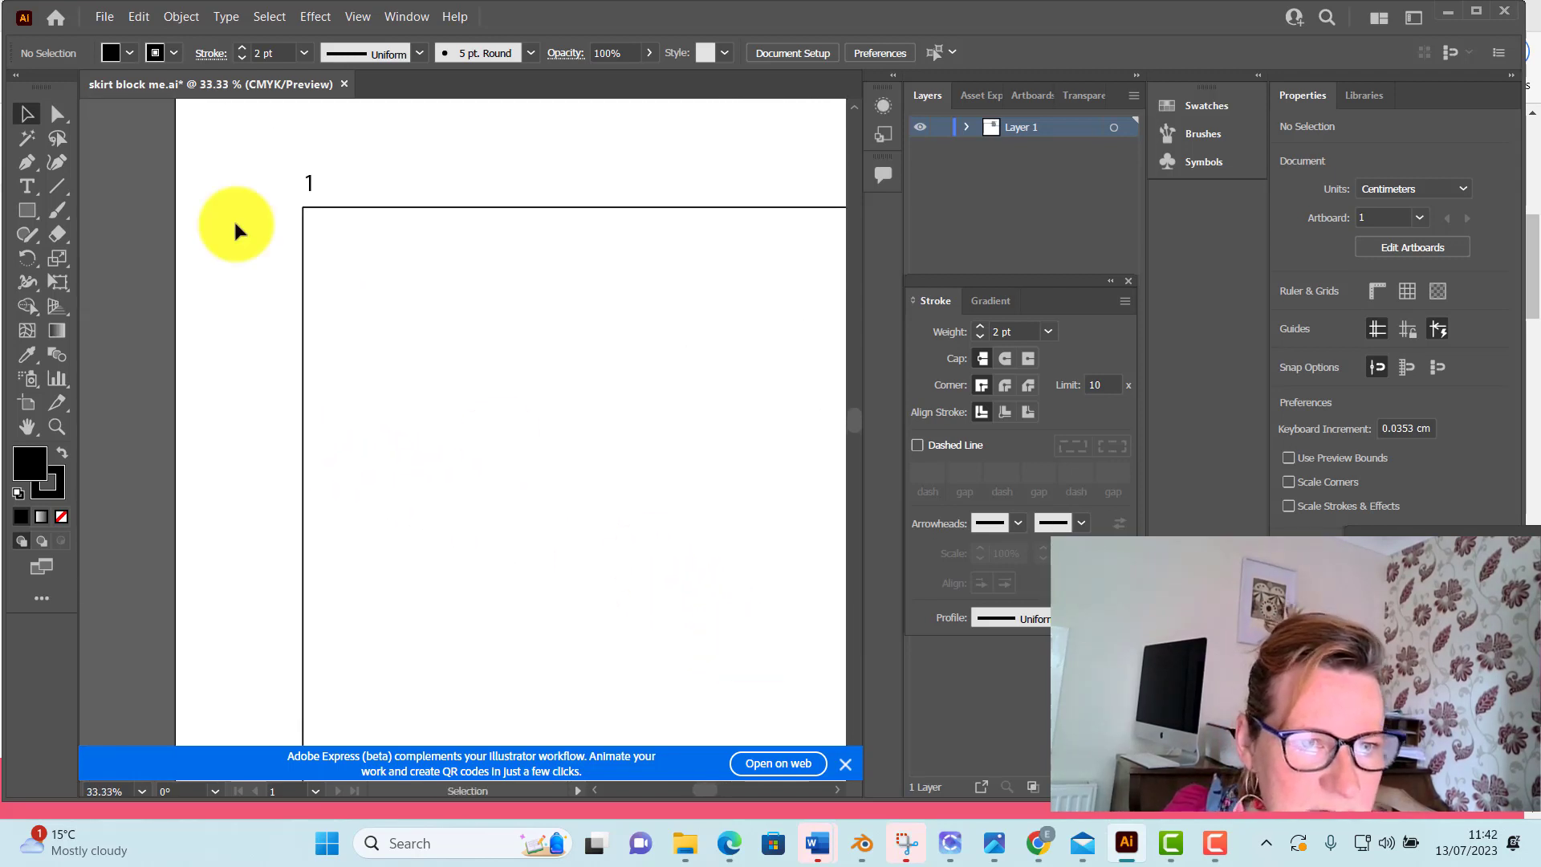
scroll(340, 250, "up", 1)
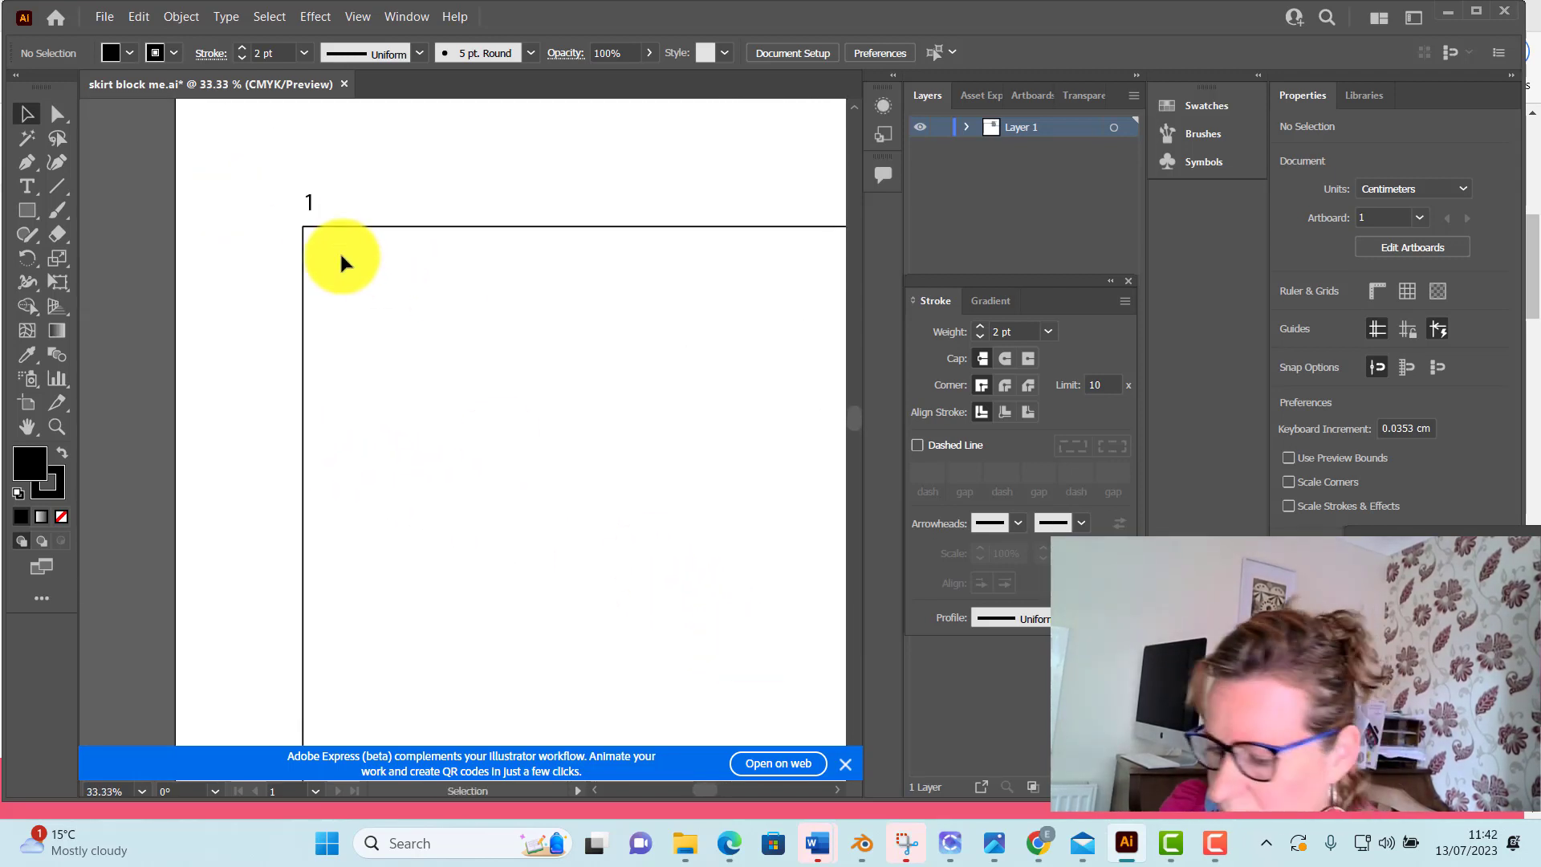
key("ctrl+plus")
key("ctrl+plus")
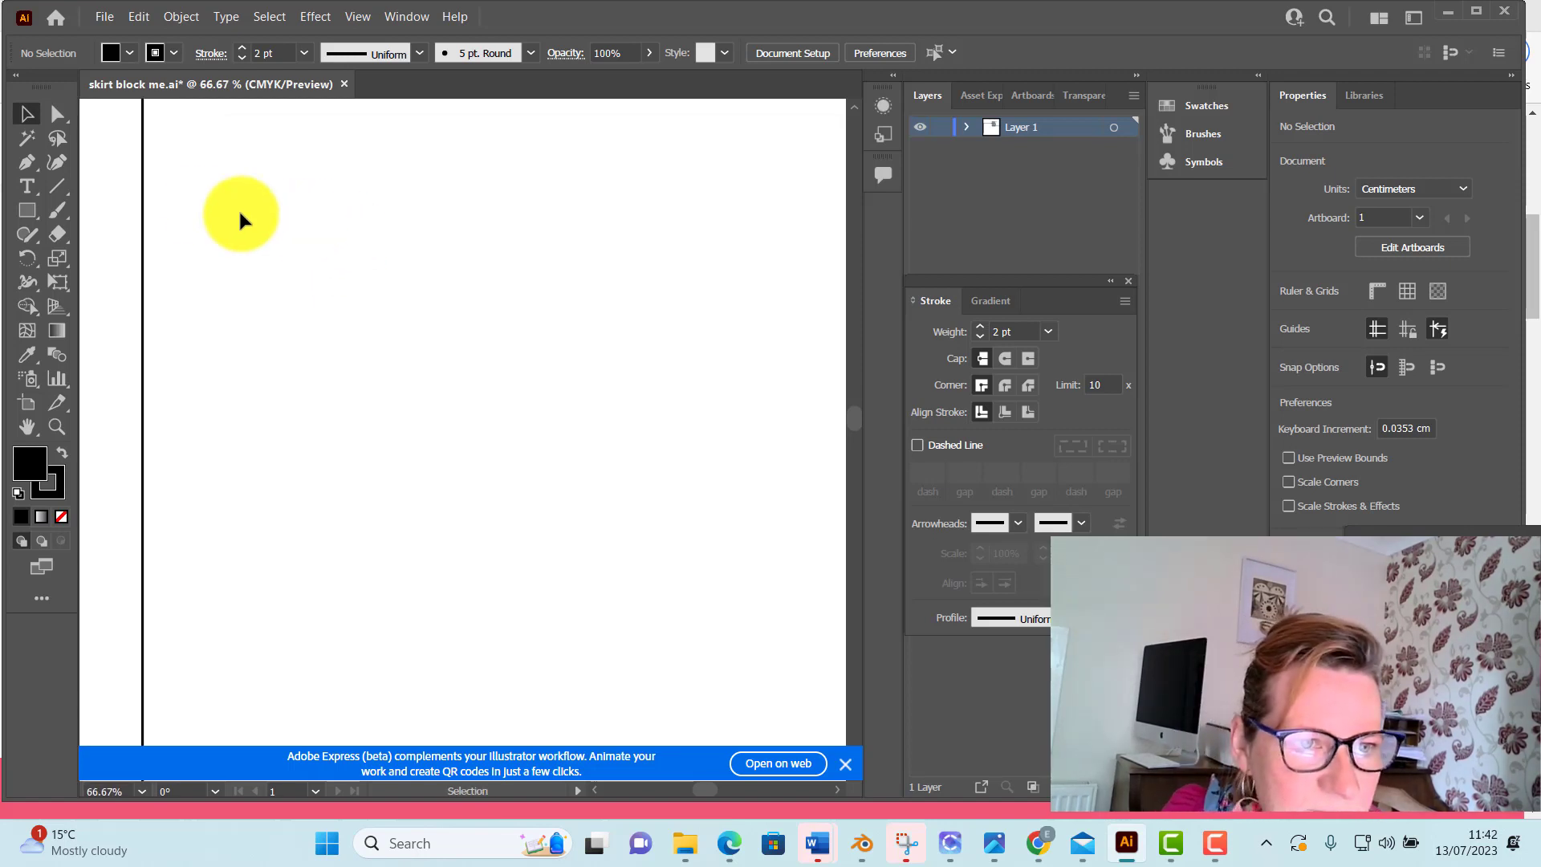
left_click_drag(246, 335, 291, 418)
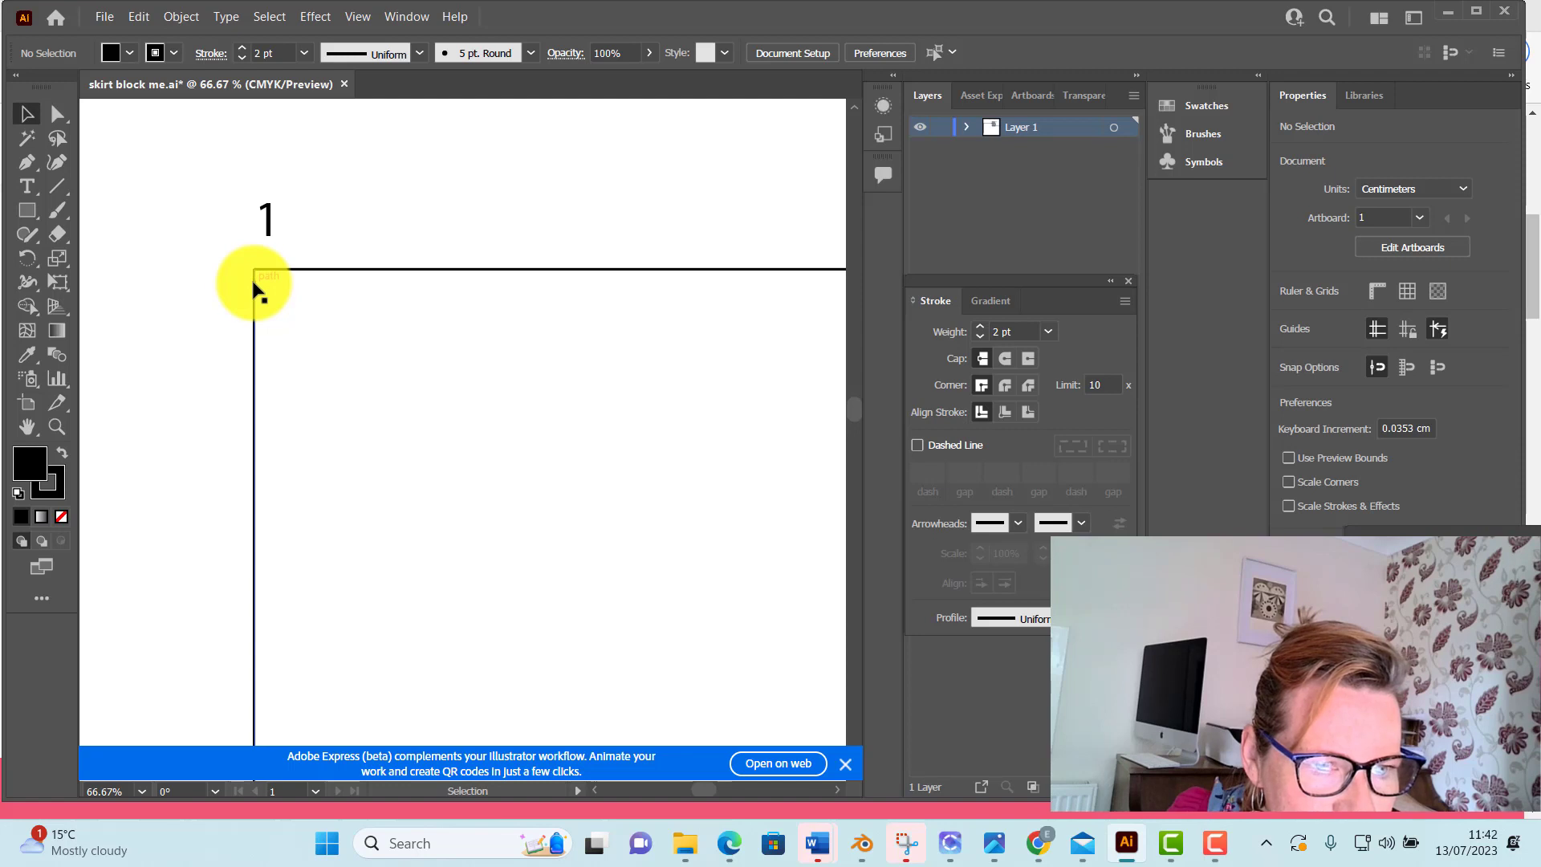
left_click_drag(254, 283, 250, 279)
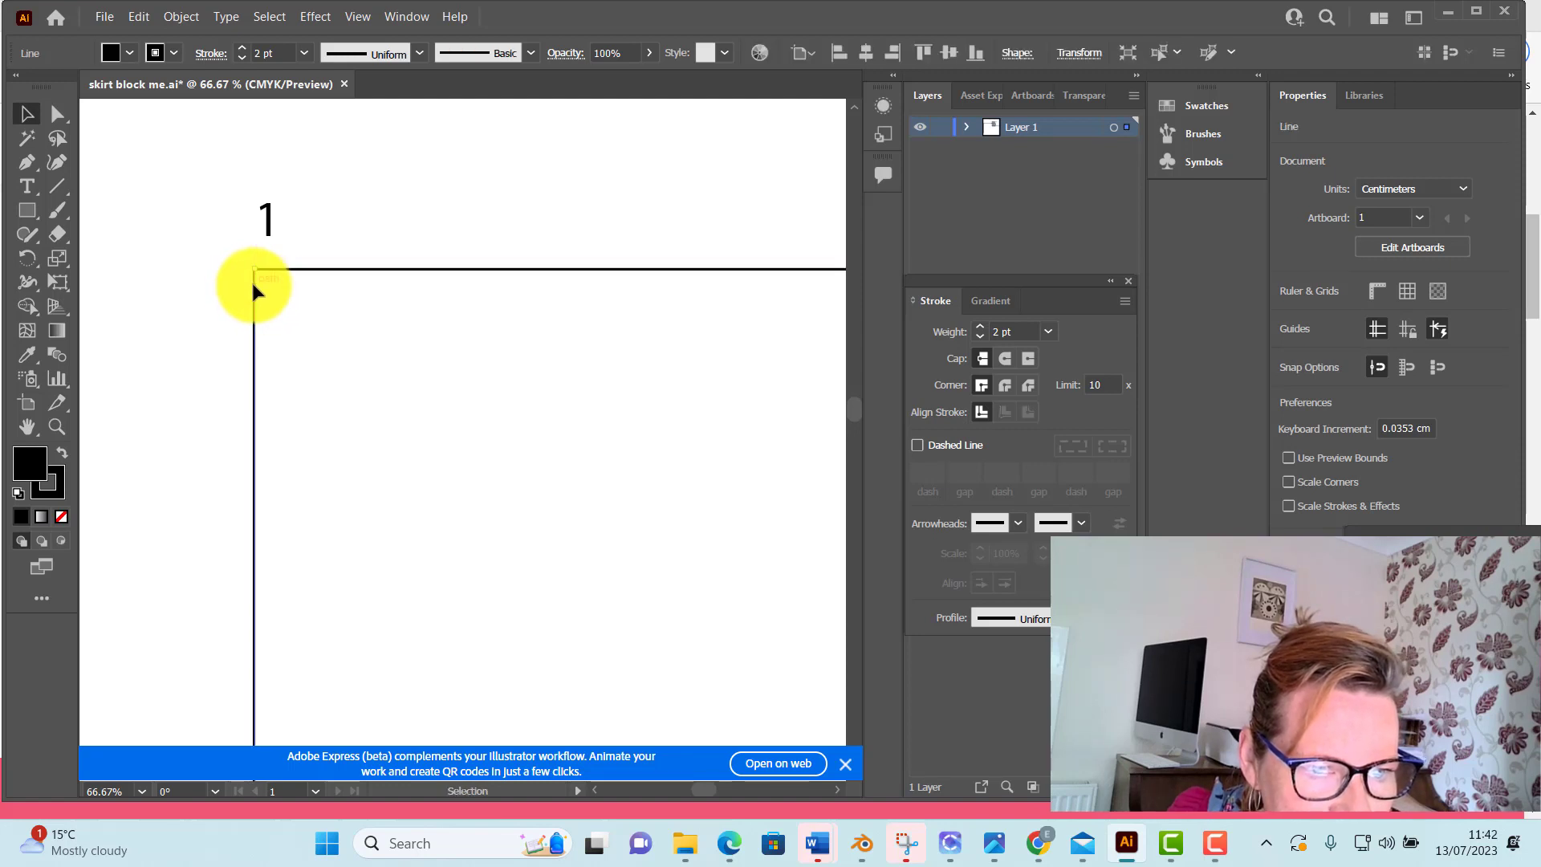
left_click(117, 225)
scroll(350, 345, "down", 3)
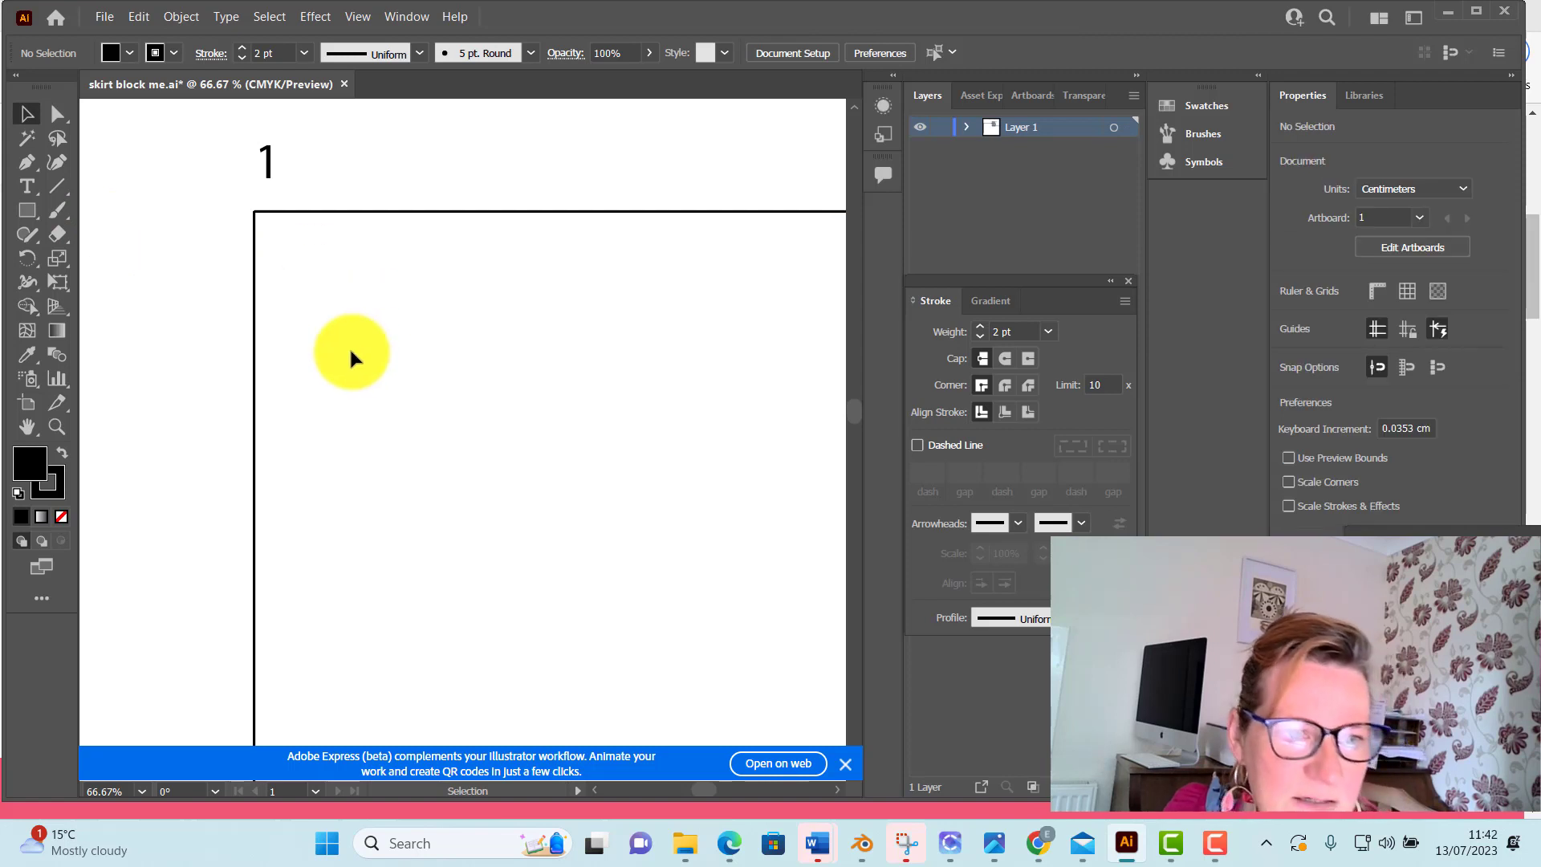
Add the point label "3" in a text box about 2.3 × 2.4 cm beside the vertical line's lower end
key("ctrl+minus")
key("ctrl+minus")
key("ctrl+minus")
key("ctrl+minus")
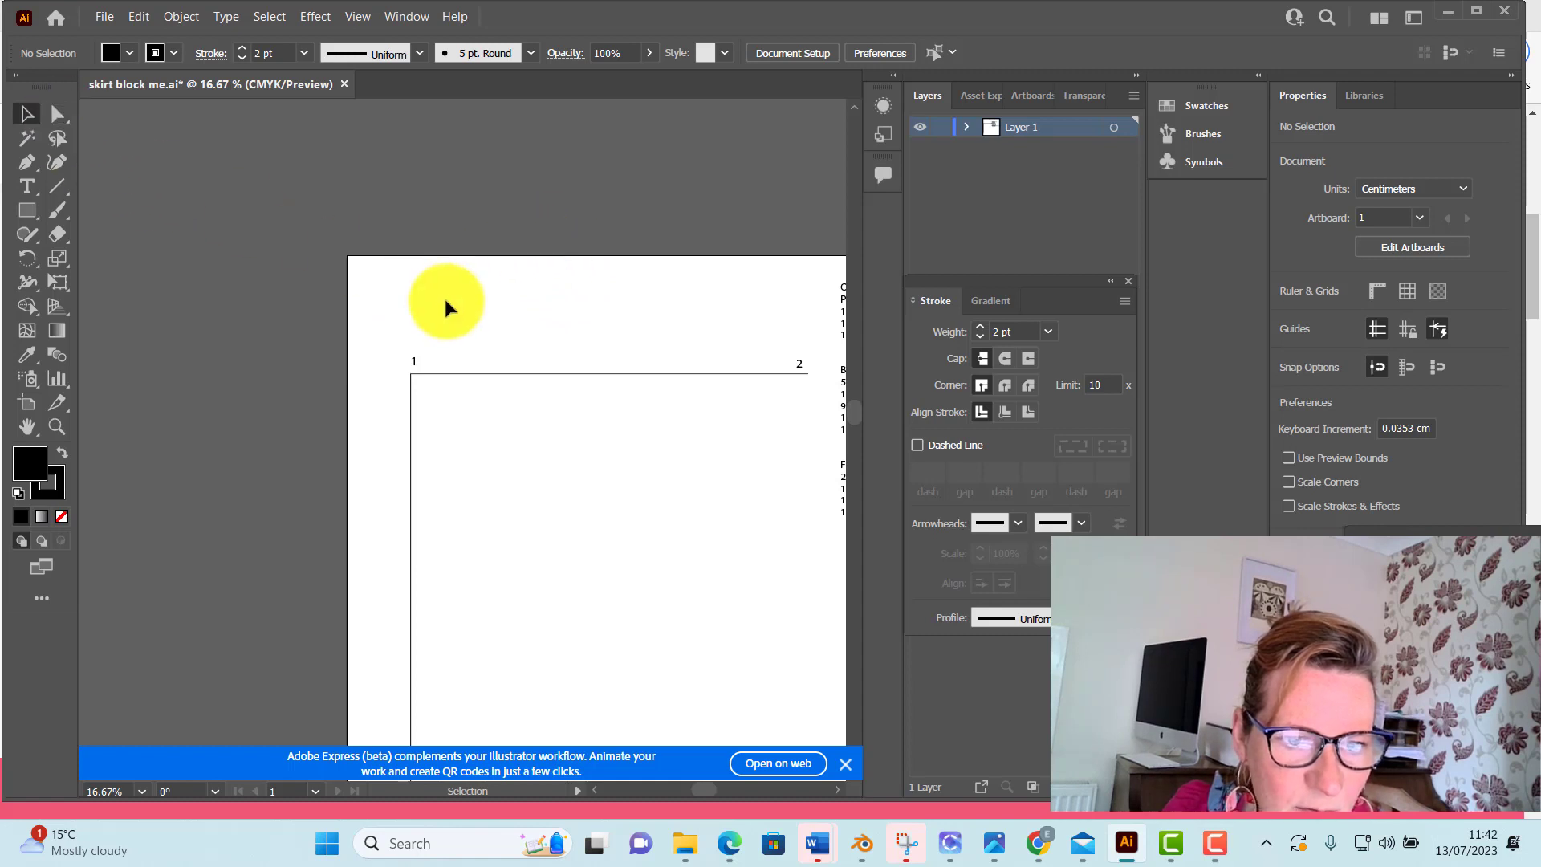
left_click_drag(445, 302, 332, 131)
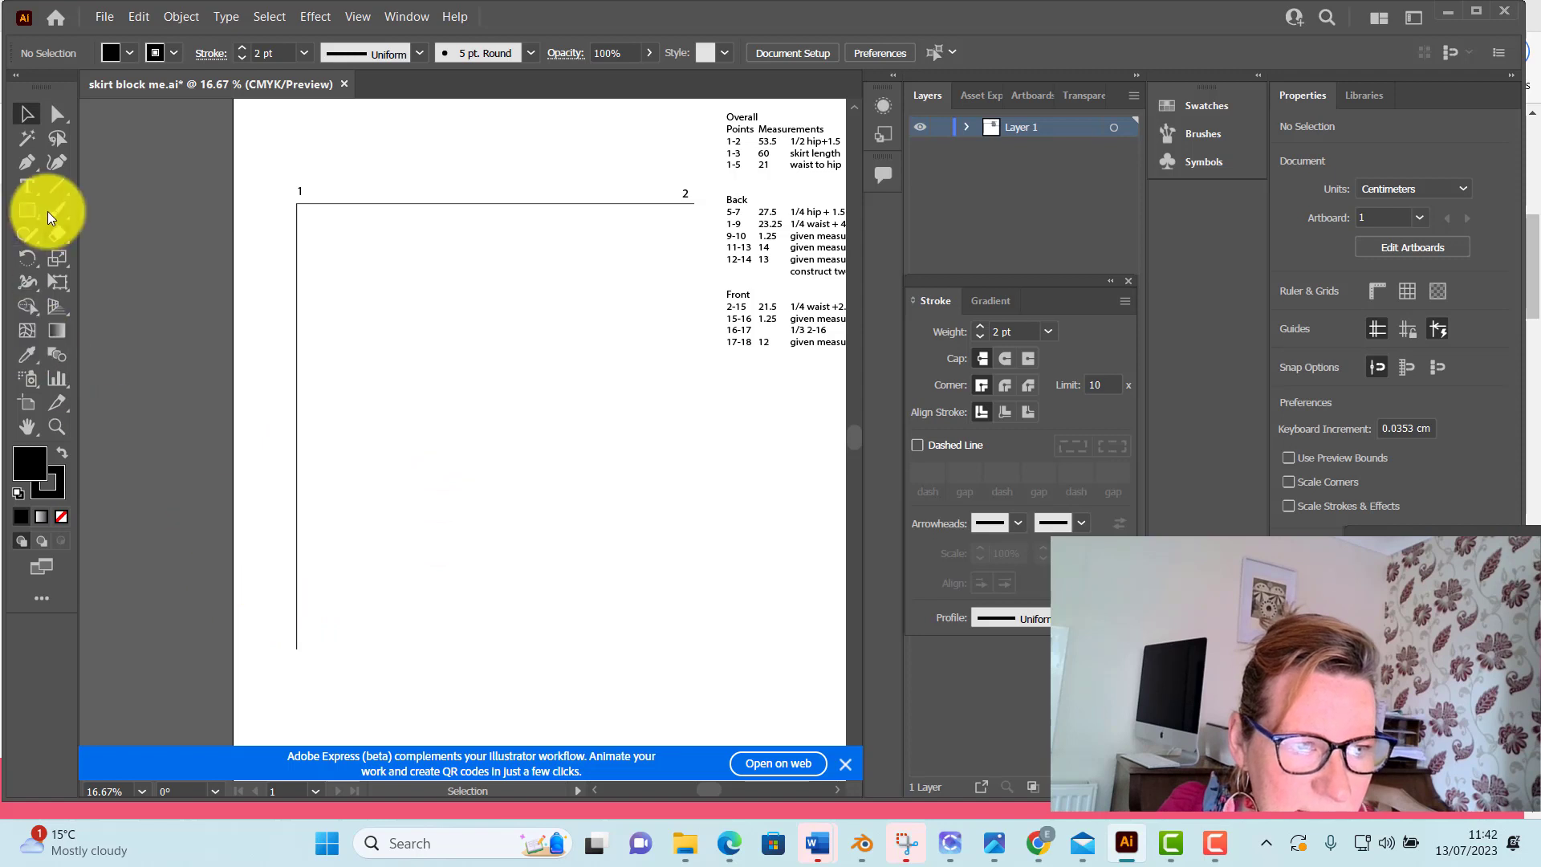
left_click(26, 186)
left_click_drag(273, 632, 296, 653)
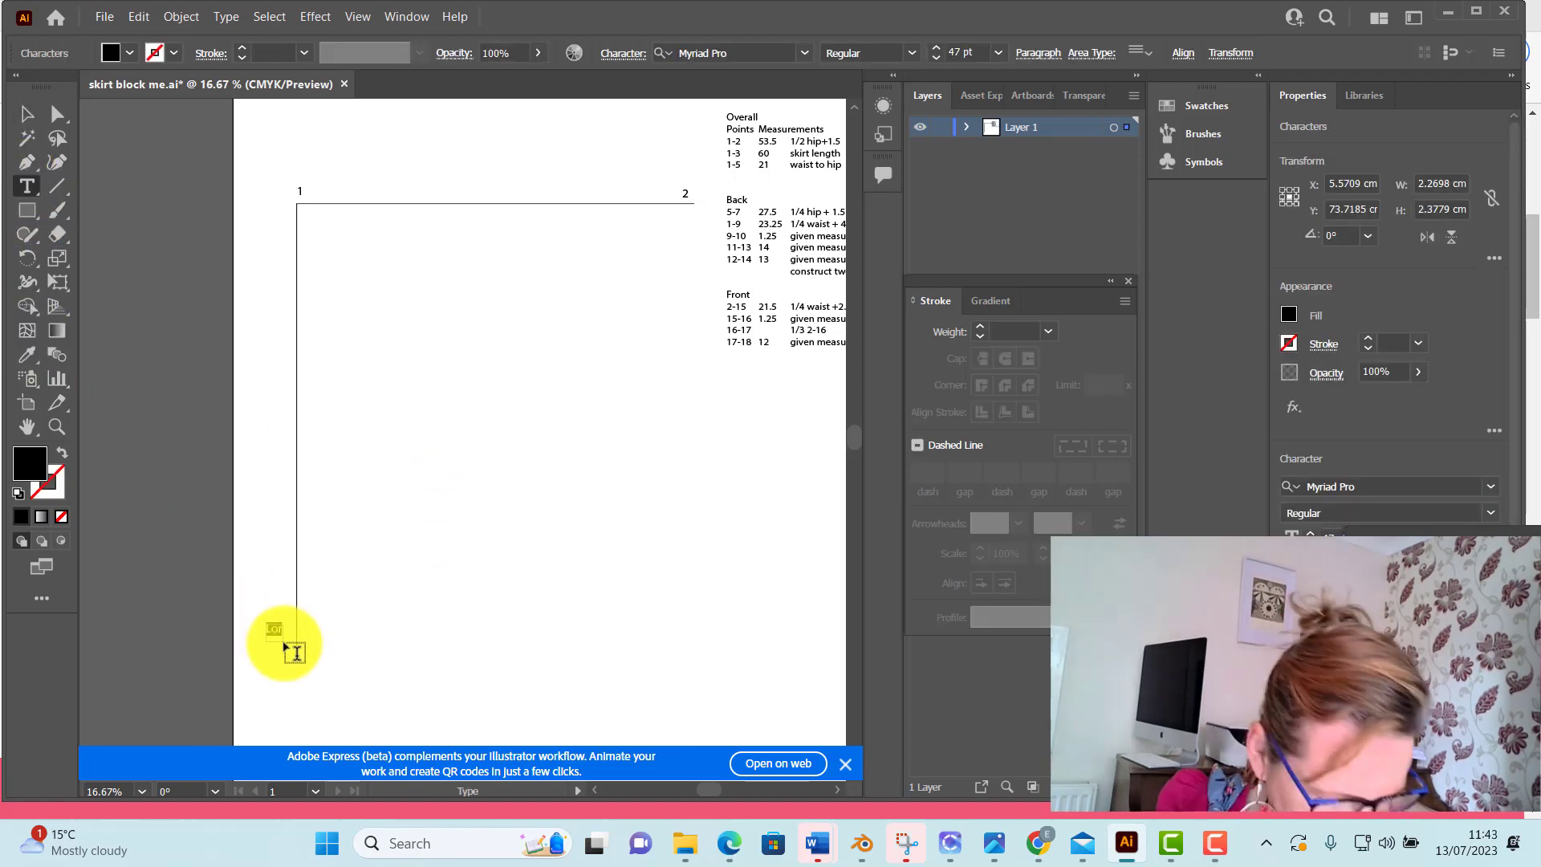
type("3")
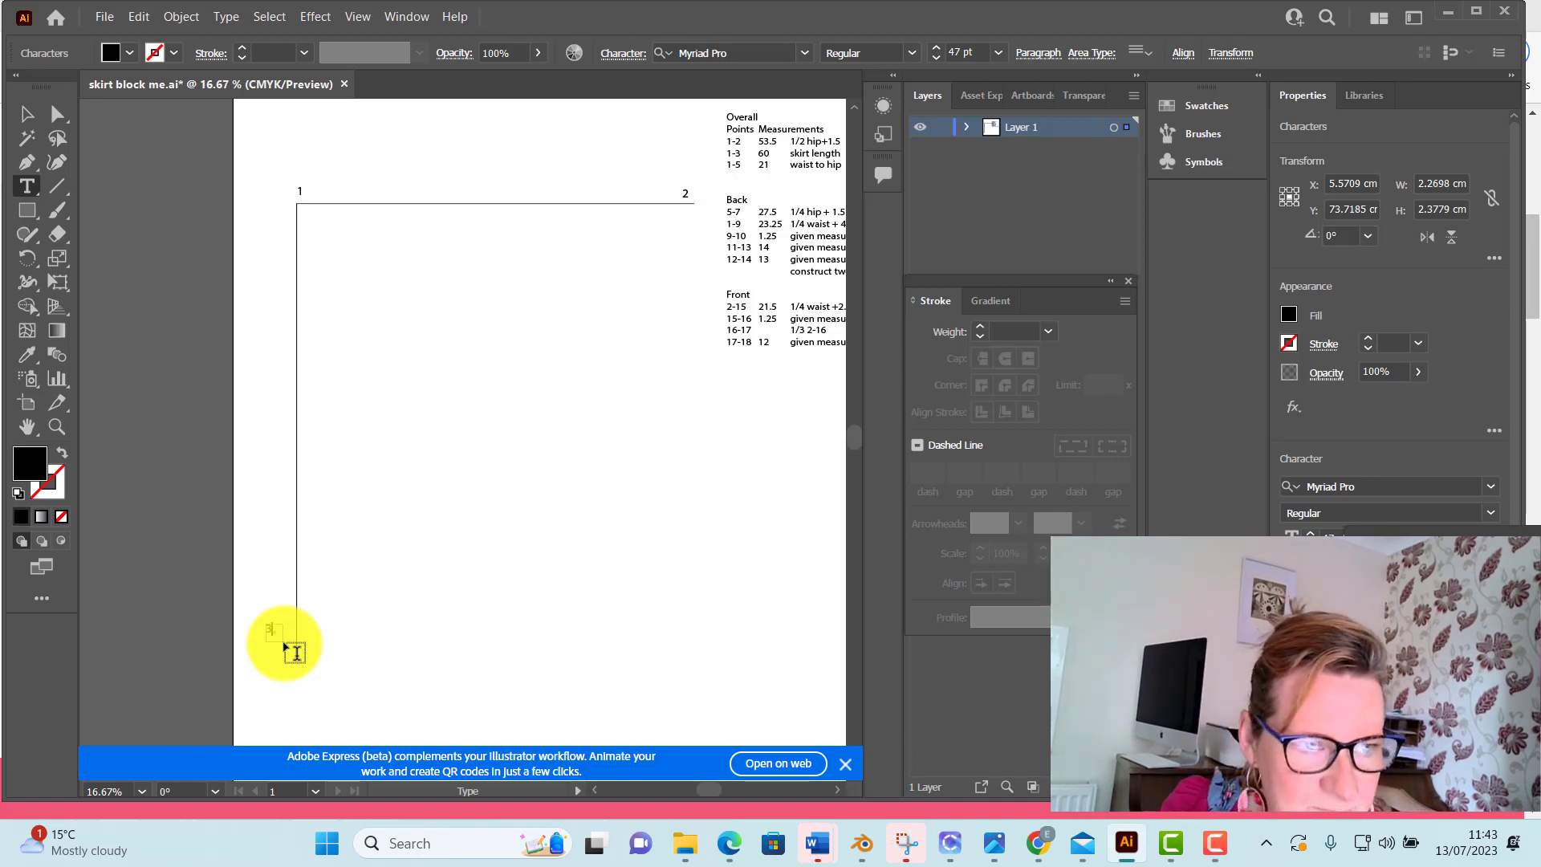
left_click(57, 113)
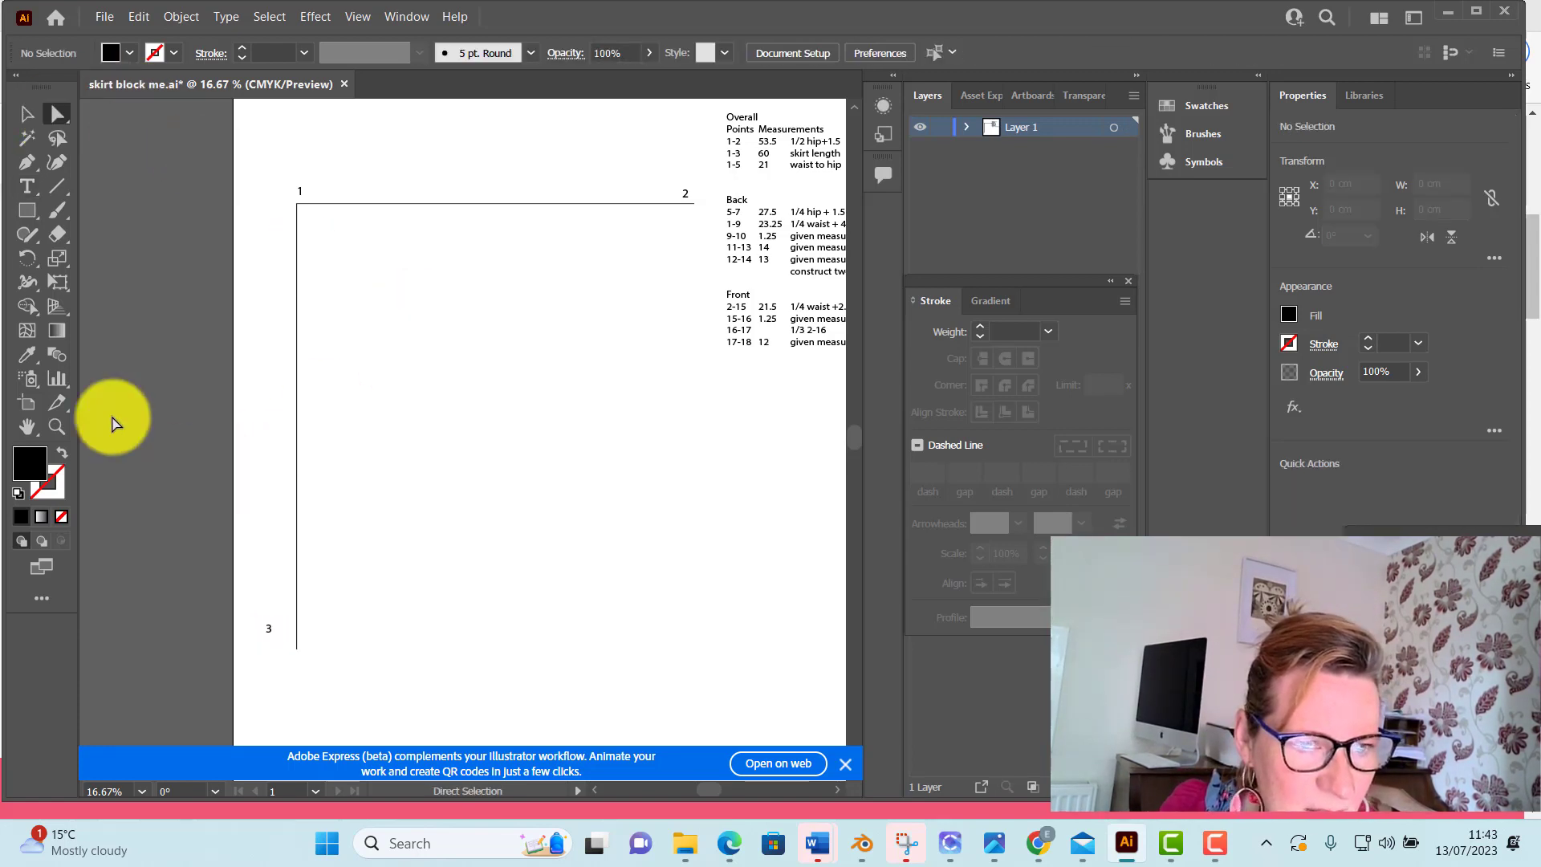
Draw a horizontal 53.5 cm hem line from the vertical line's lower end at point 3, ending directly below point 2
left_click(56, 185)
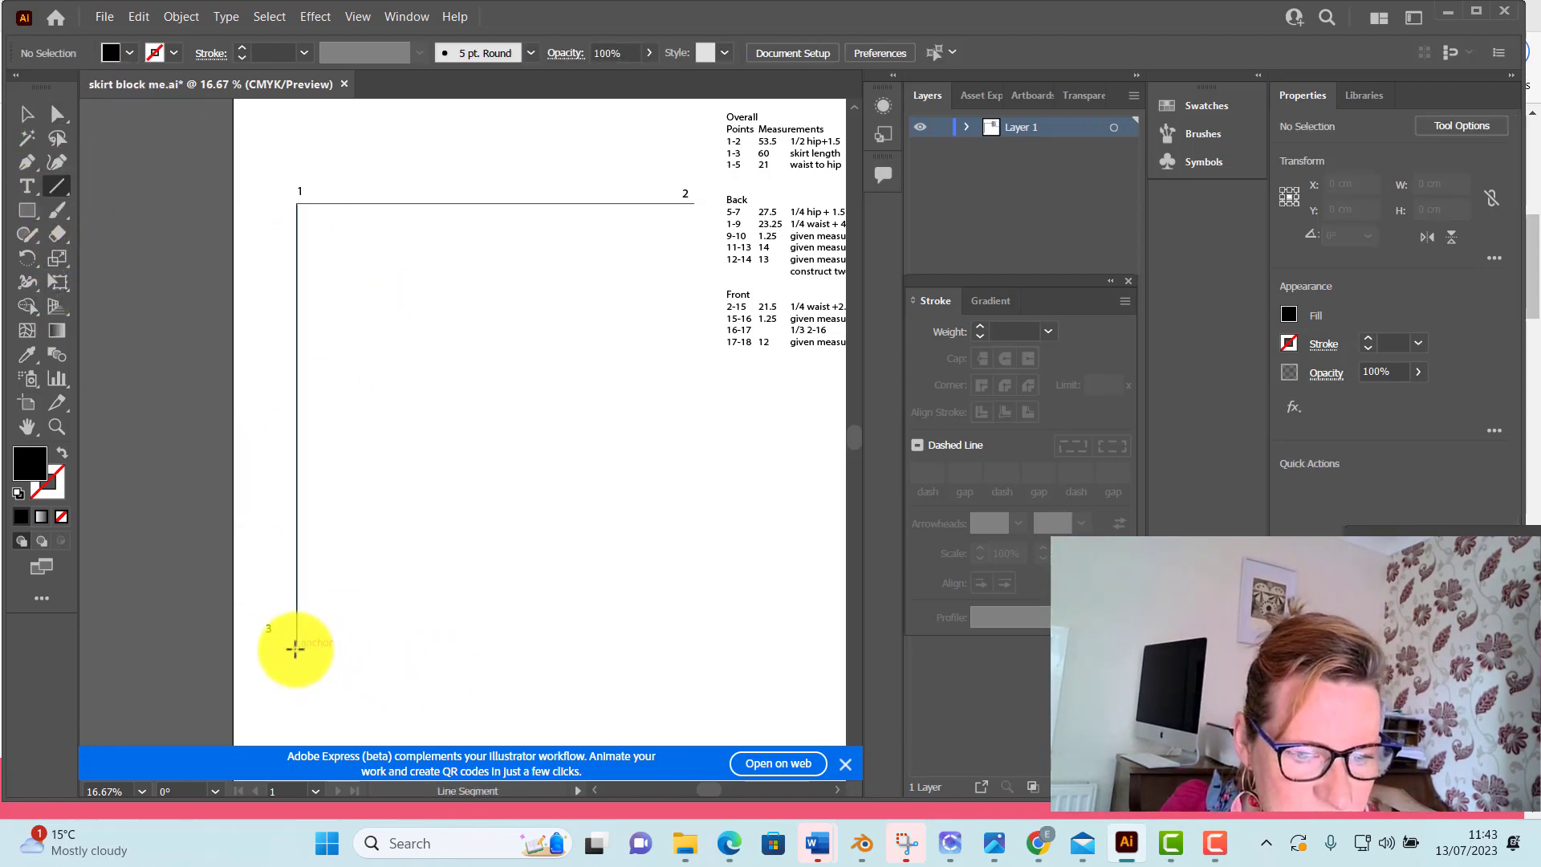
left_click_drag(297, 649, 622, 651)
left_click_drag(640, 649, 695, 647)
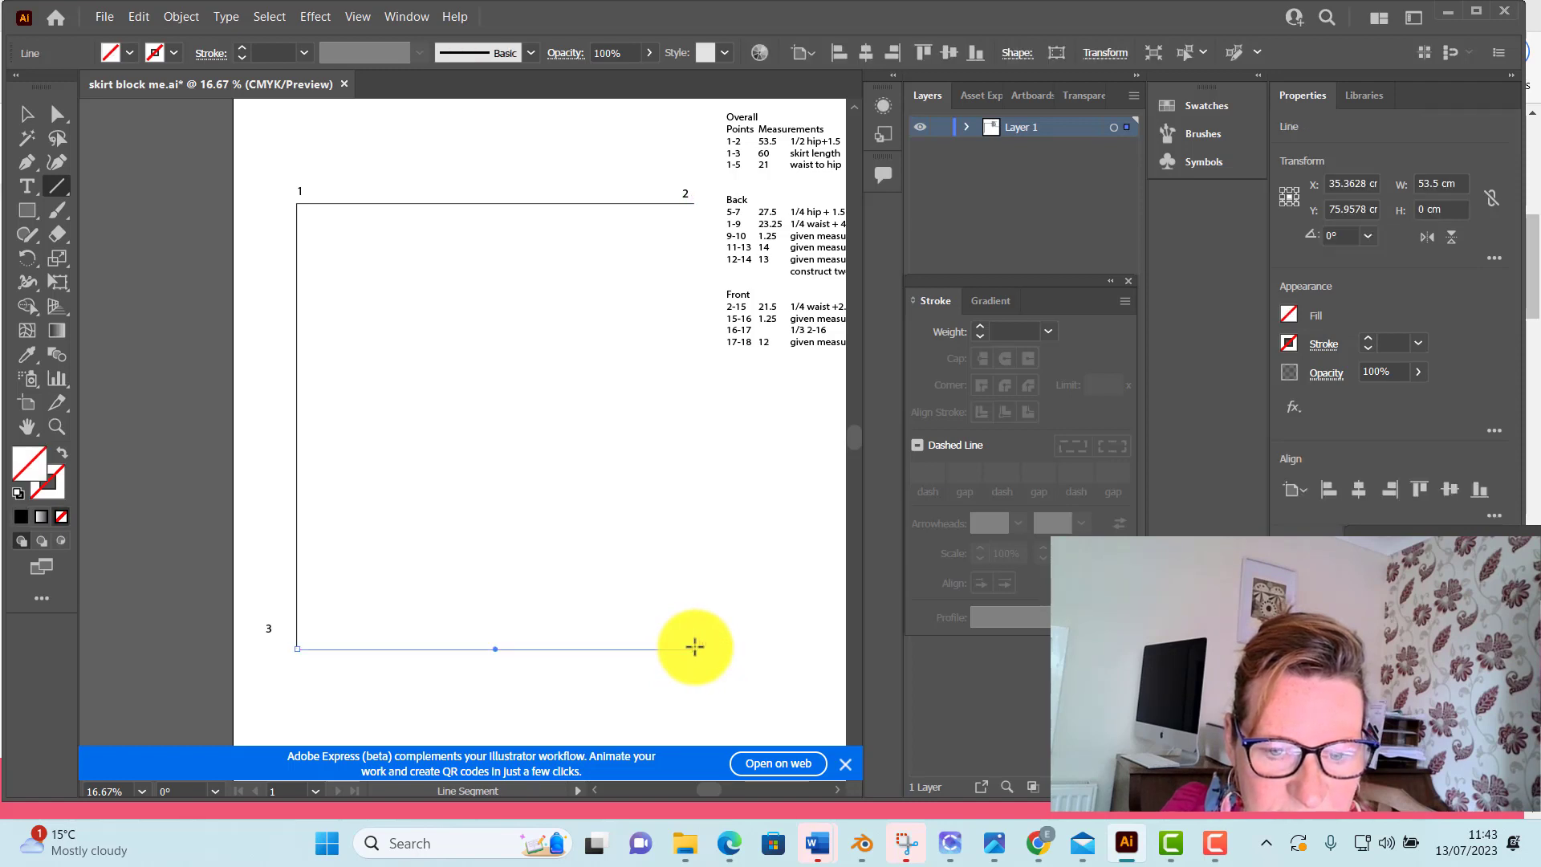
Give the hem line a black fill and a 2 pt stroke, and deselect it
left_click(129, 53)
left_click(28, 145)
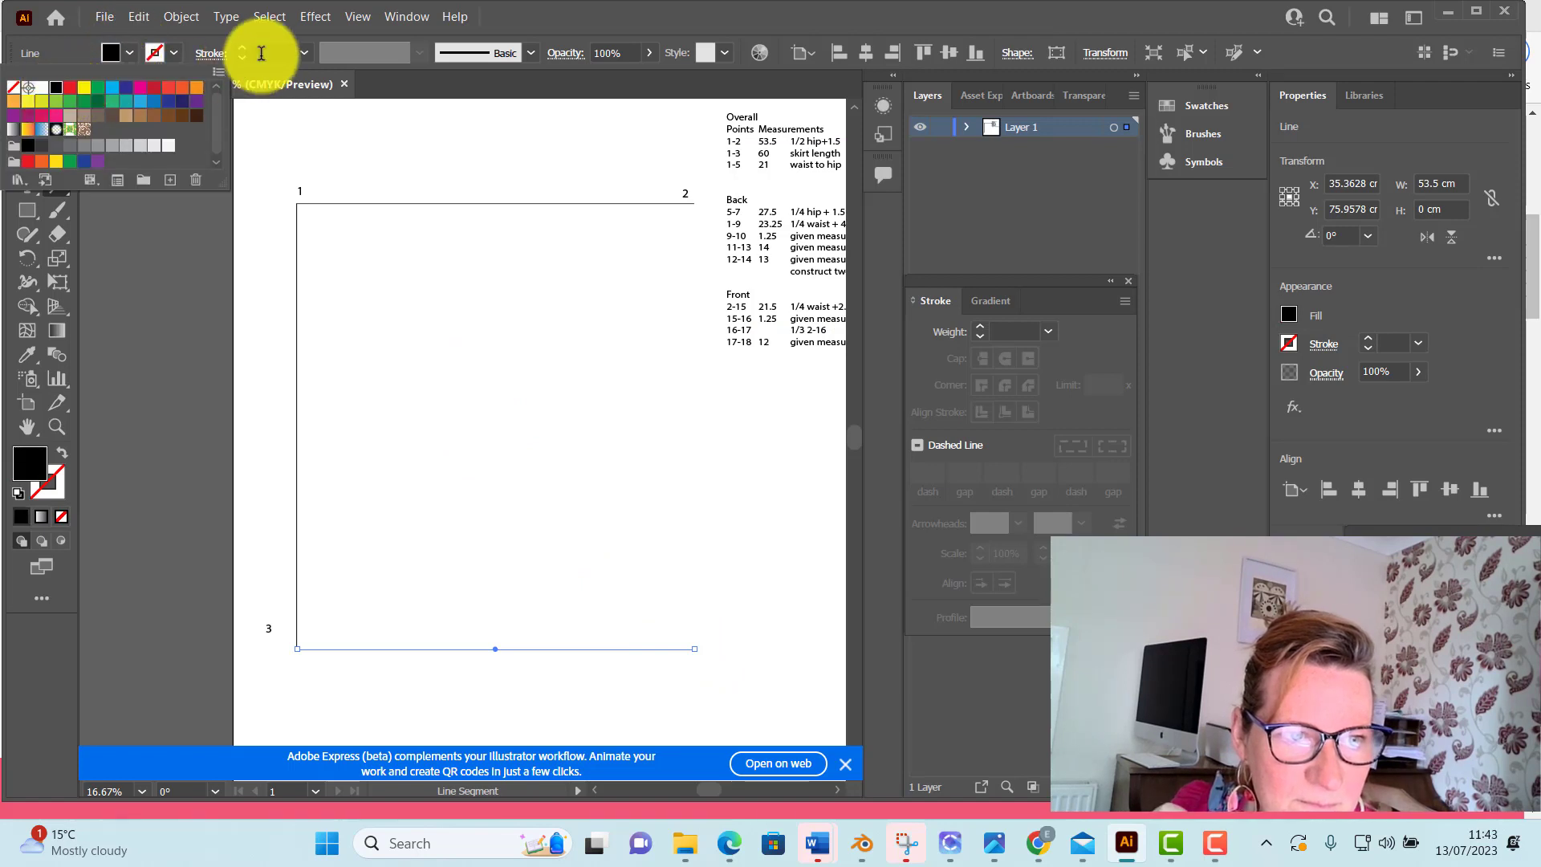
left_click(243, 50)
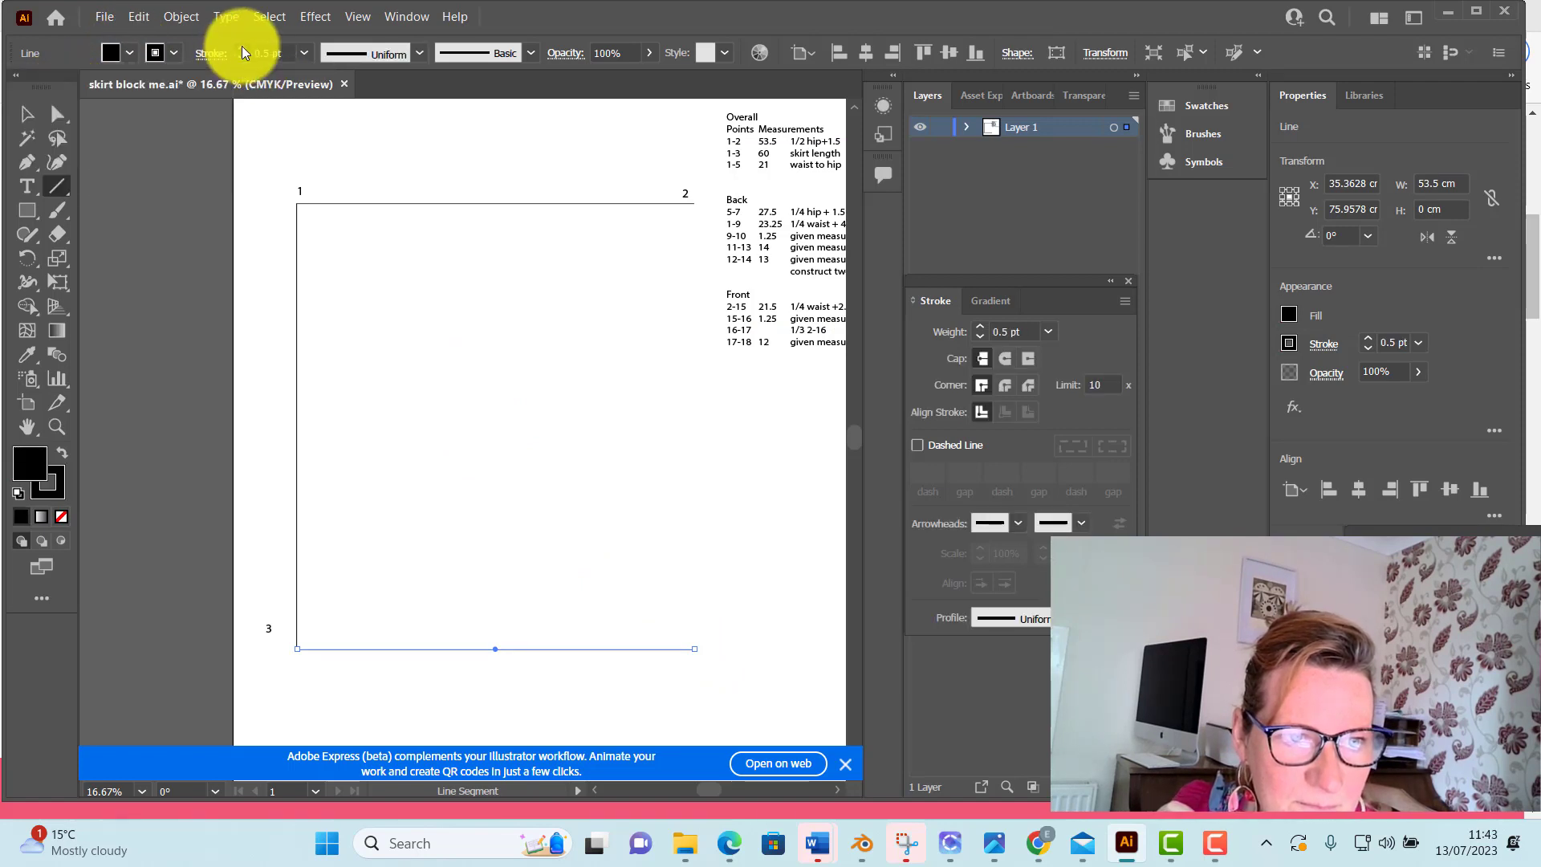
left_click(242, 48)
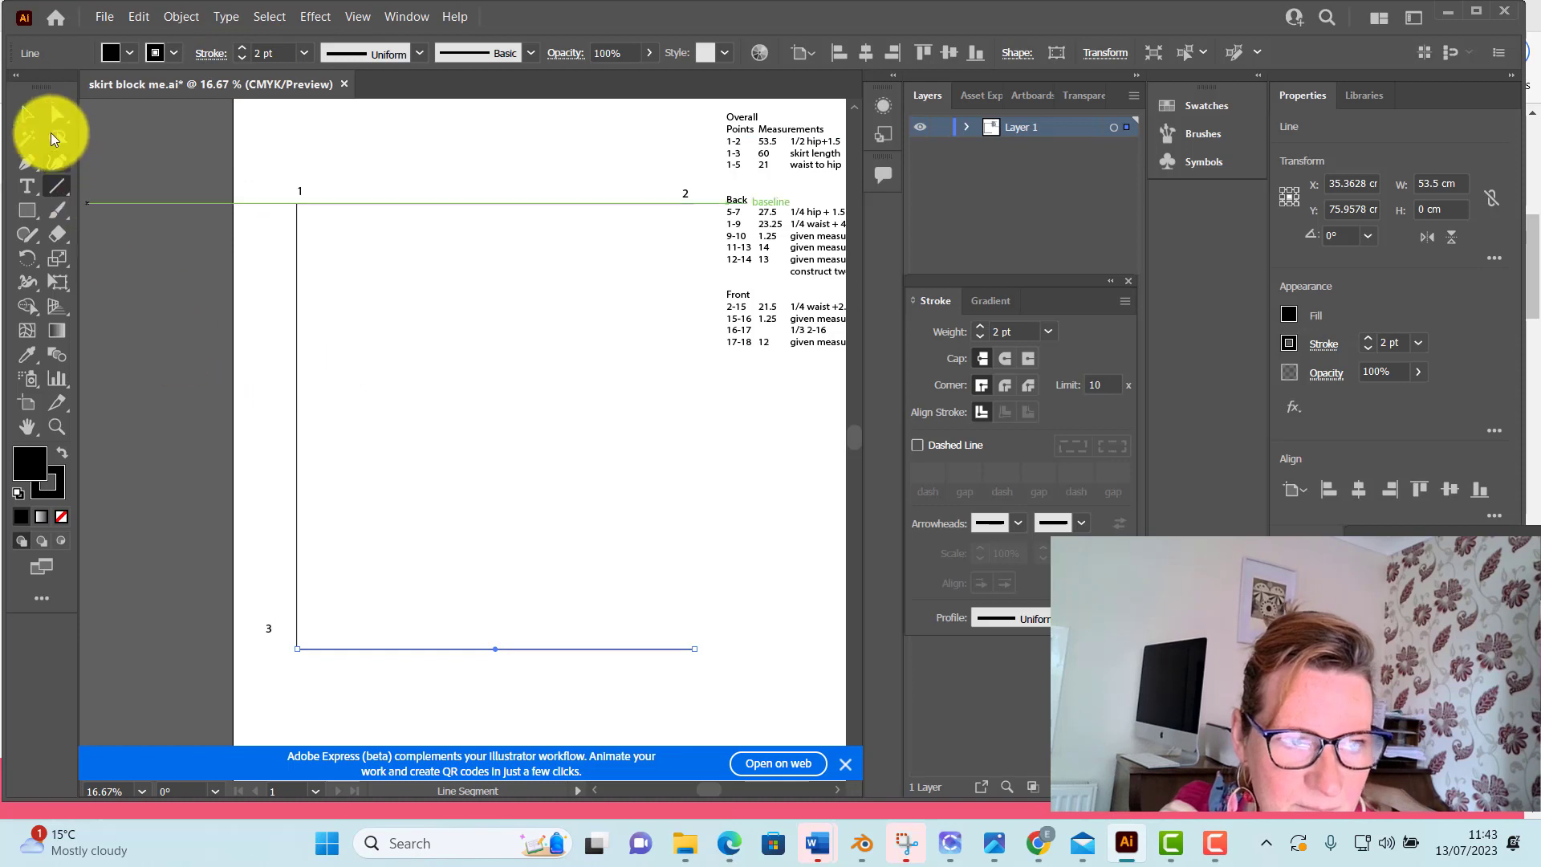
left_click(55, 117)
left_click(251, 161)
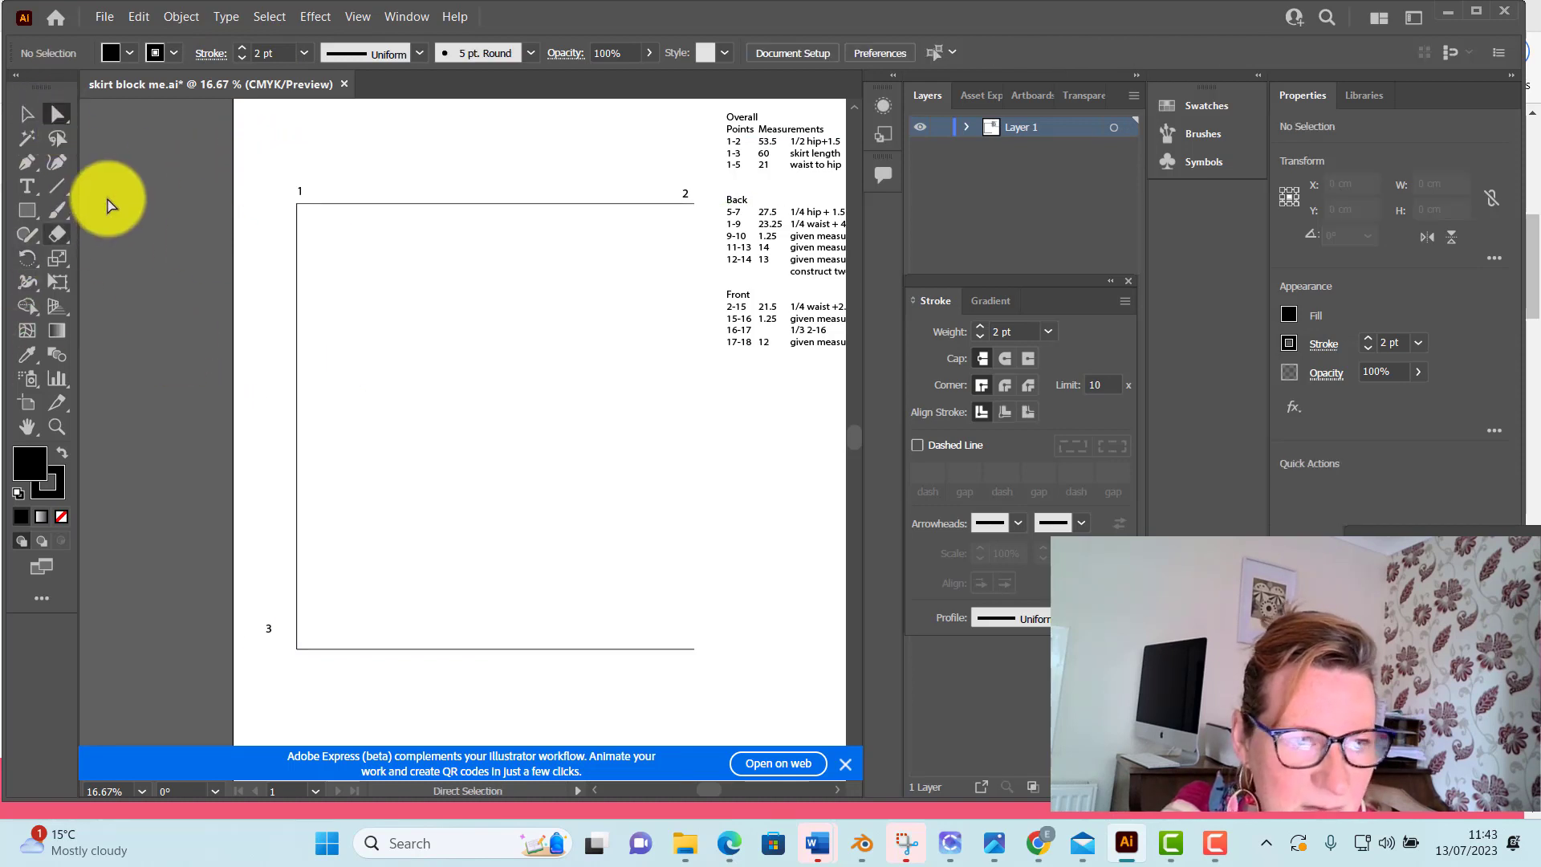
Close the rectangle with a vertical 60 cm line from point 2 down to the hem line's right end, and deselect it
left_click(55, 186)
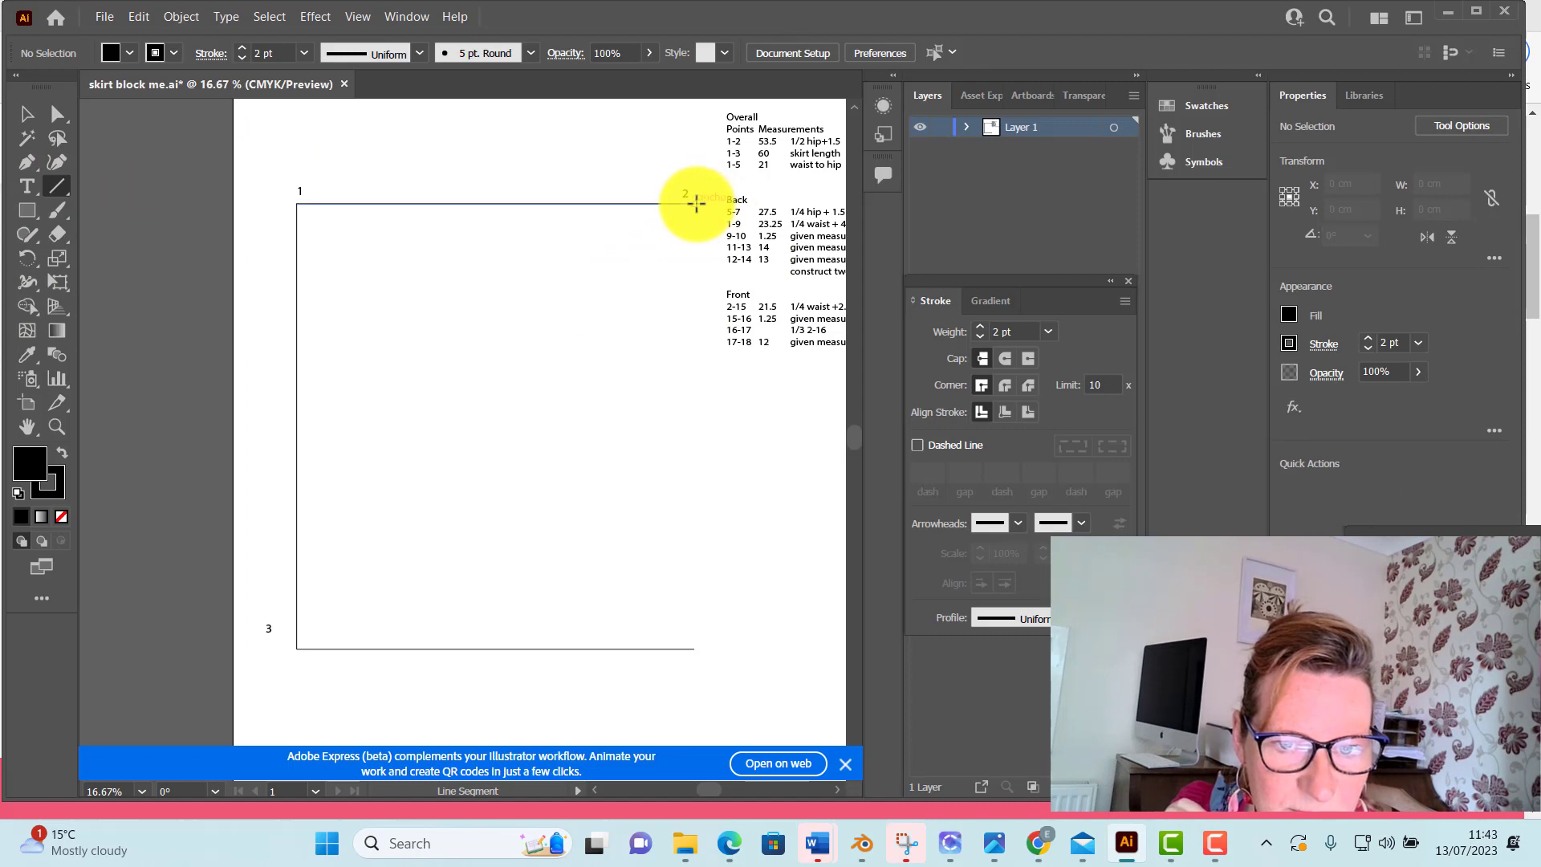
left_click_drag(695, 204, 694, 648)
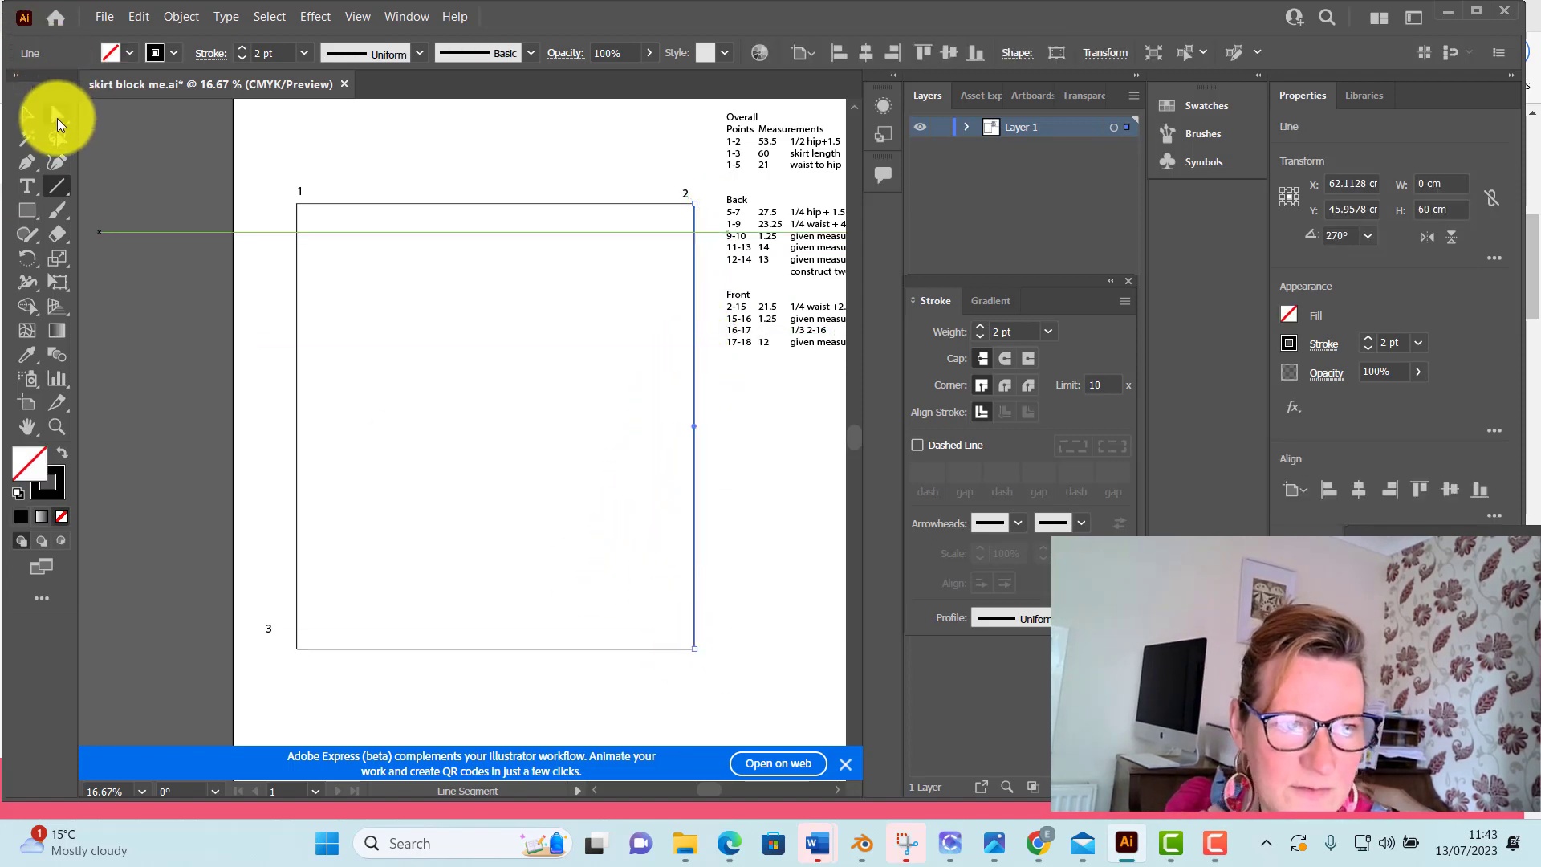
left_click(57, 114)
left_click(367, 136)
Add the point label "4" in a text box about 3.1 × 3.1 cm beside the rectangle's lower-right corner, and deselect it
scroll(578, 530, "down", 1)
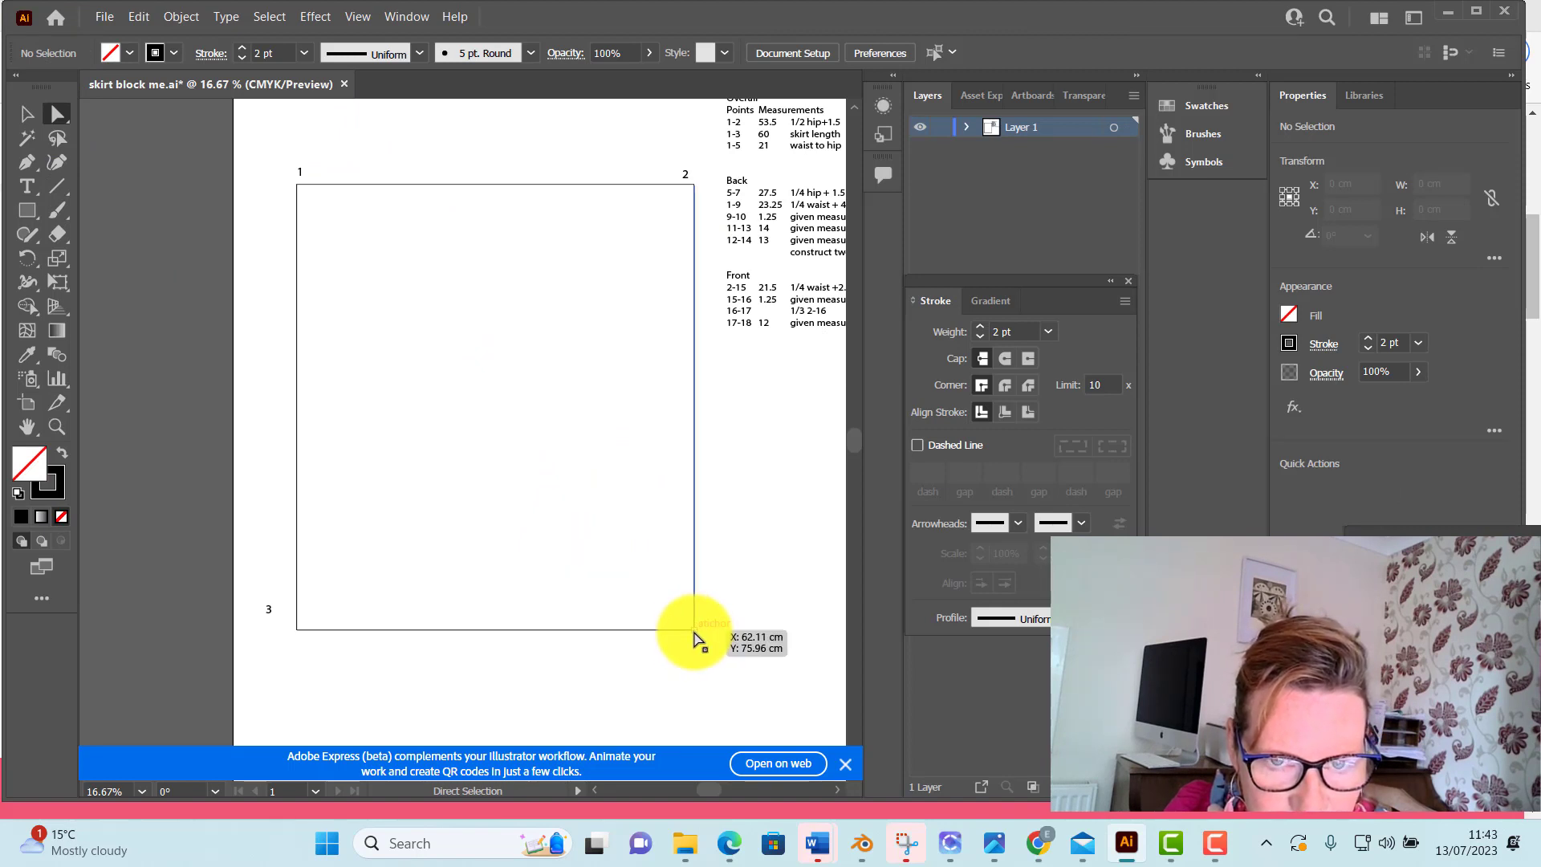
left_click(26, 189)
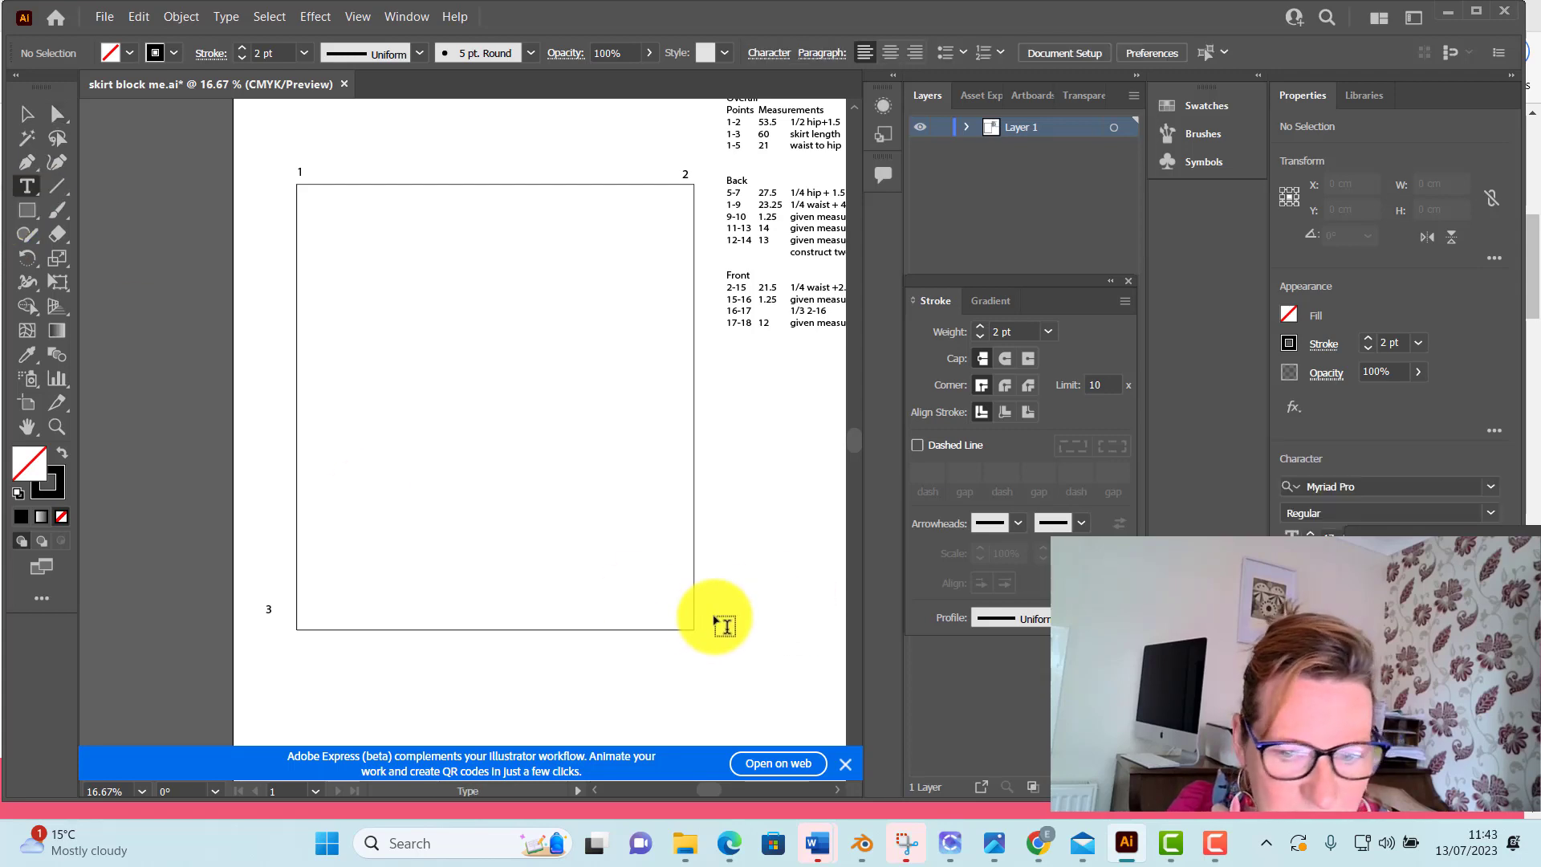
left_click_drag(713, 620, 739, 646)
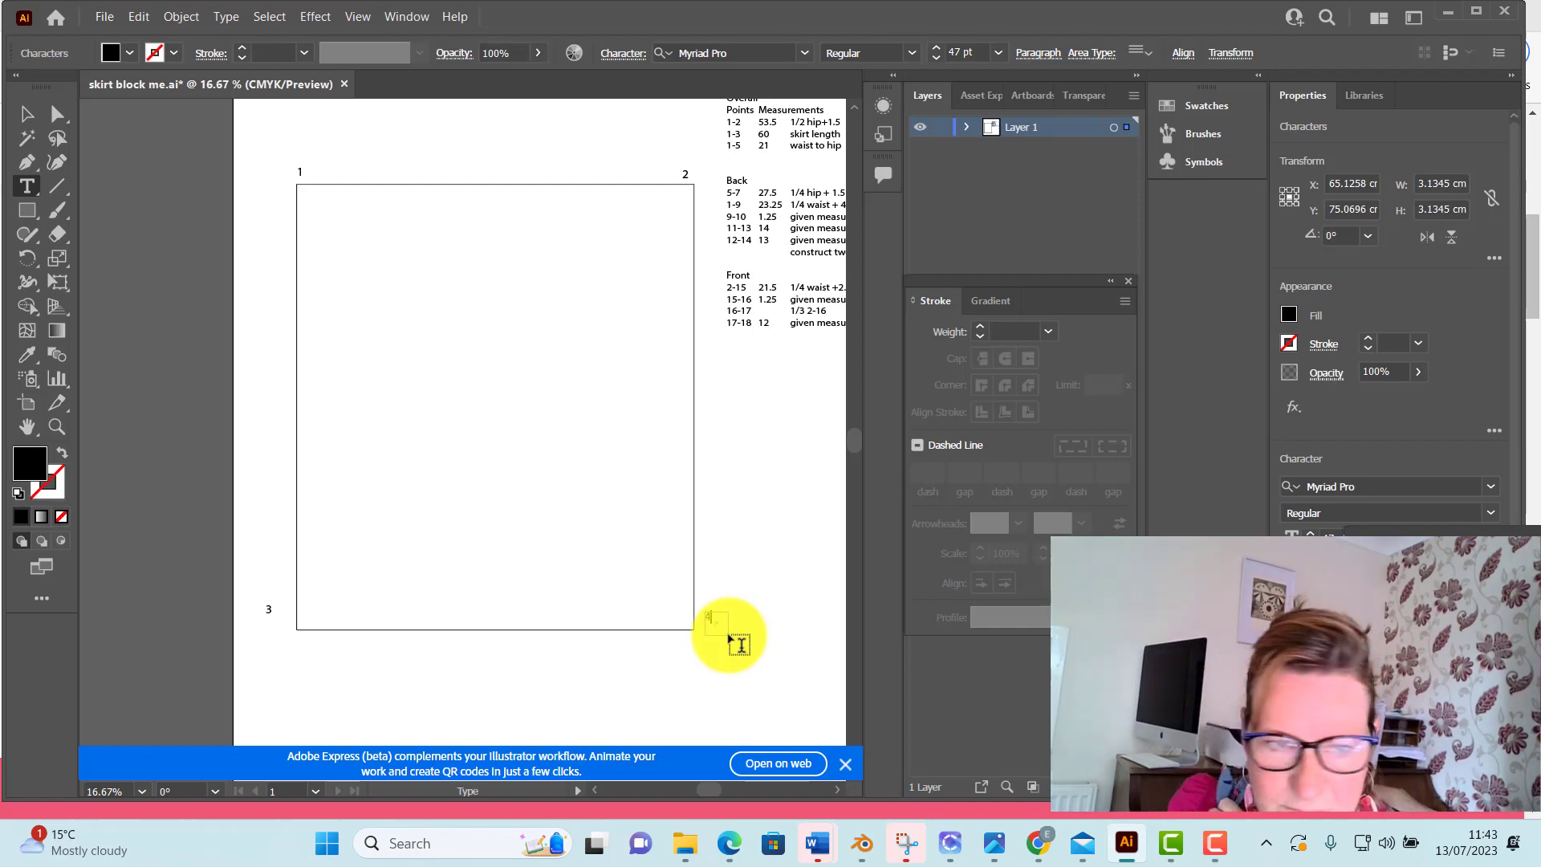
left_click(56, 113)
left_click(313, 116)
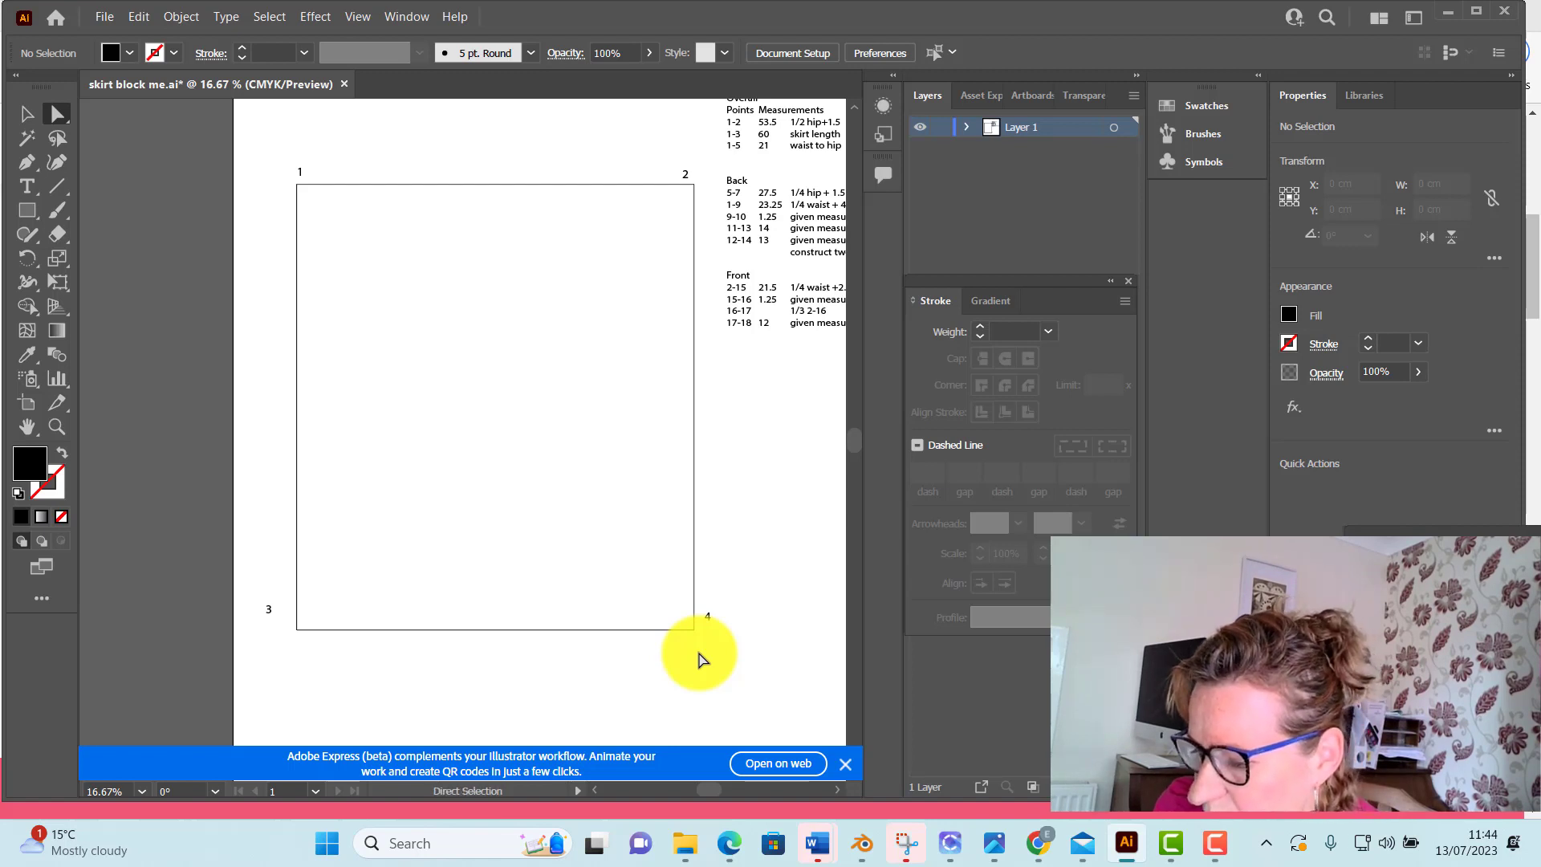
Inspect up close how the rectangle's lines meet at the corners of points 4 and 2
key("ctrl+equal")
key("ctrl+equal")
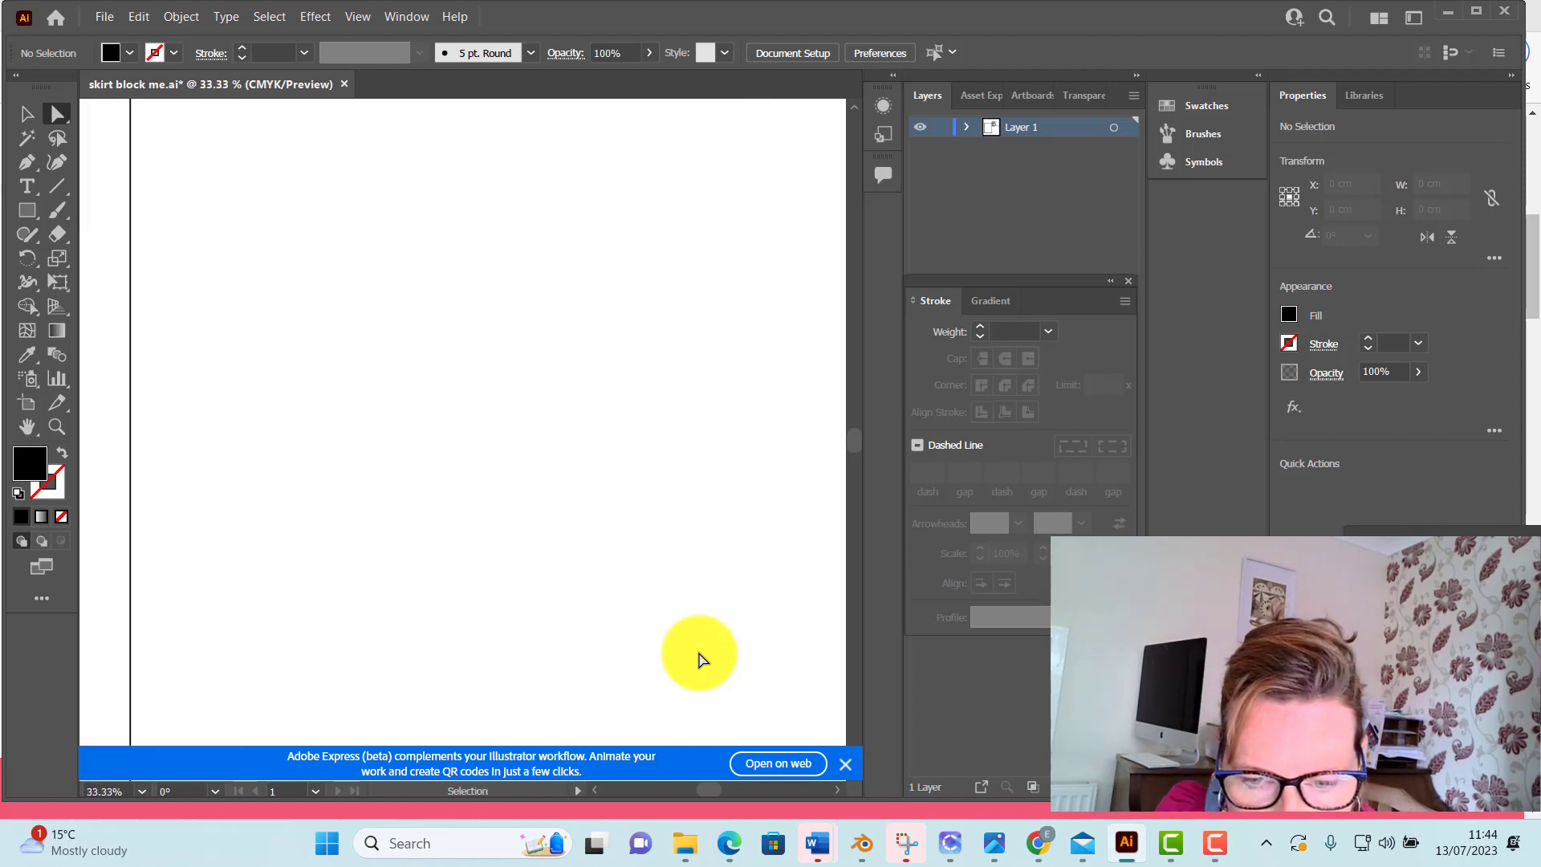
scroll(653, 578, "down", 3)
scroll(543, 457, "left", 5)
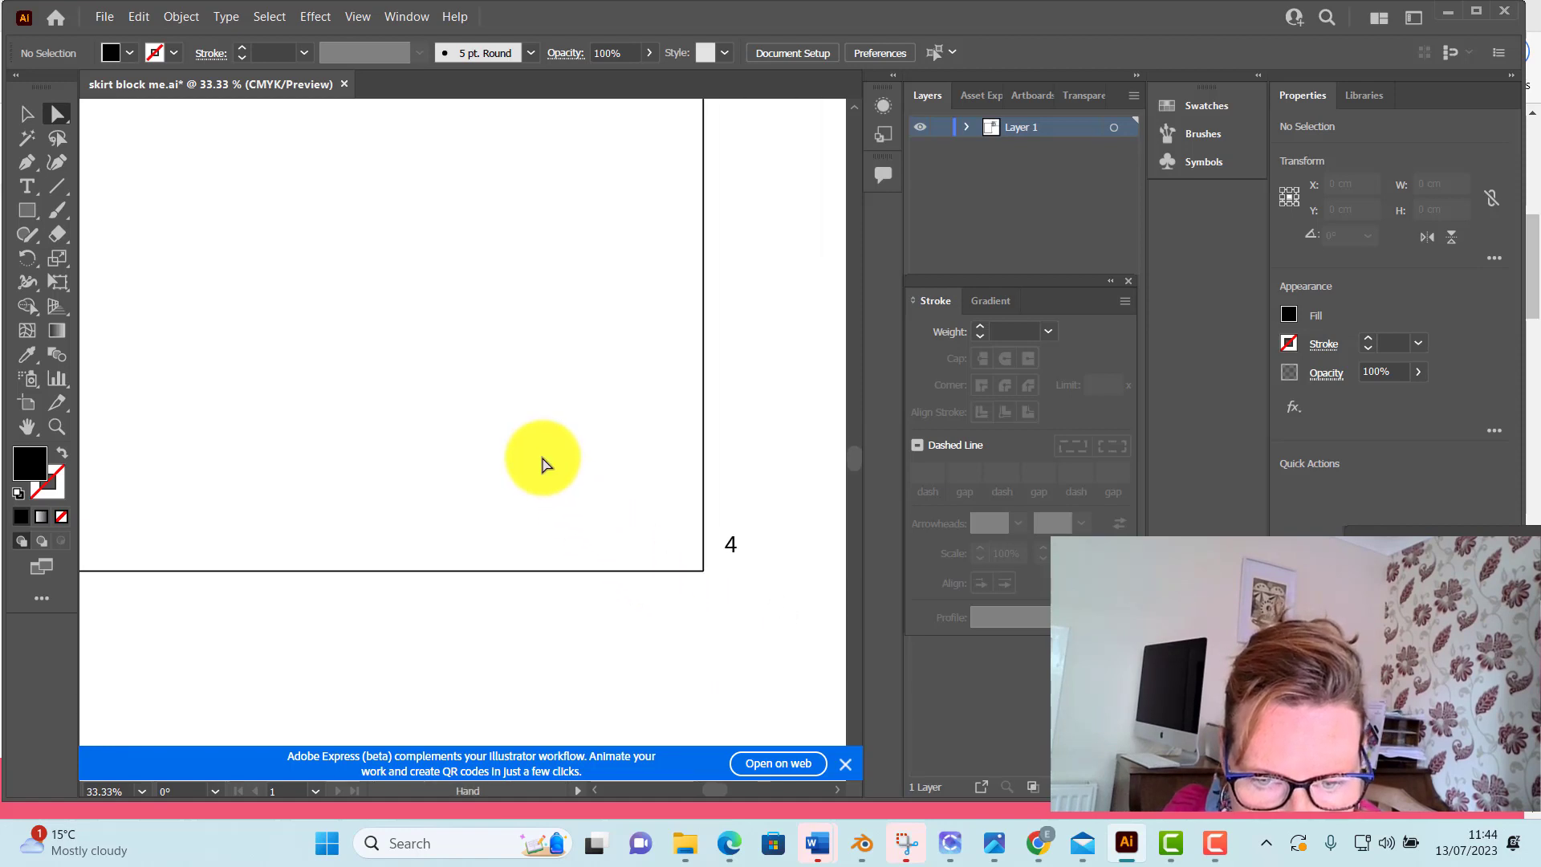
scroll(695, 603, "up", 1)
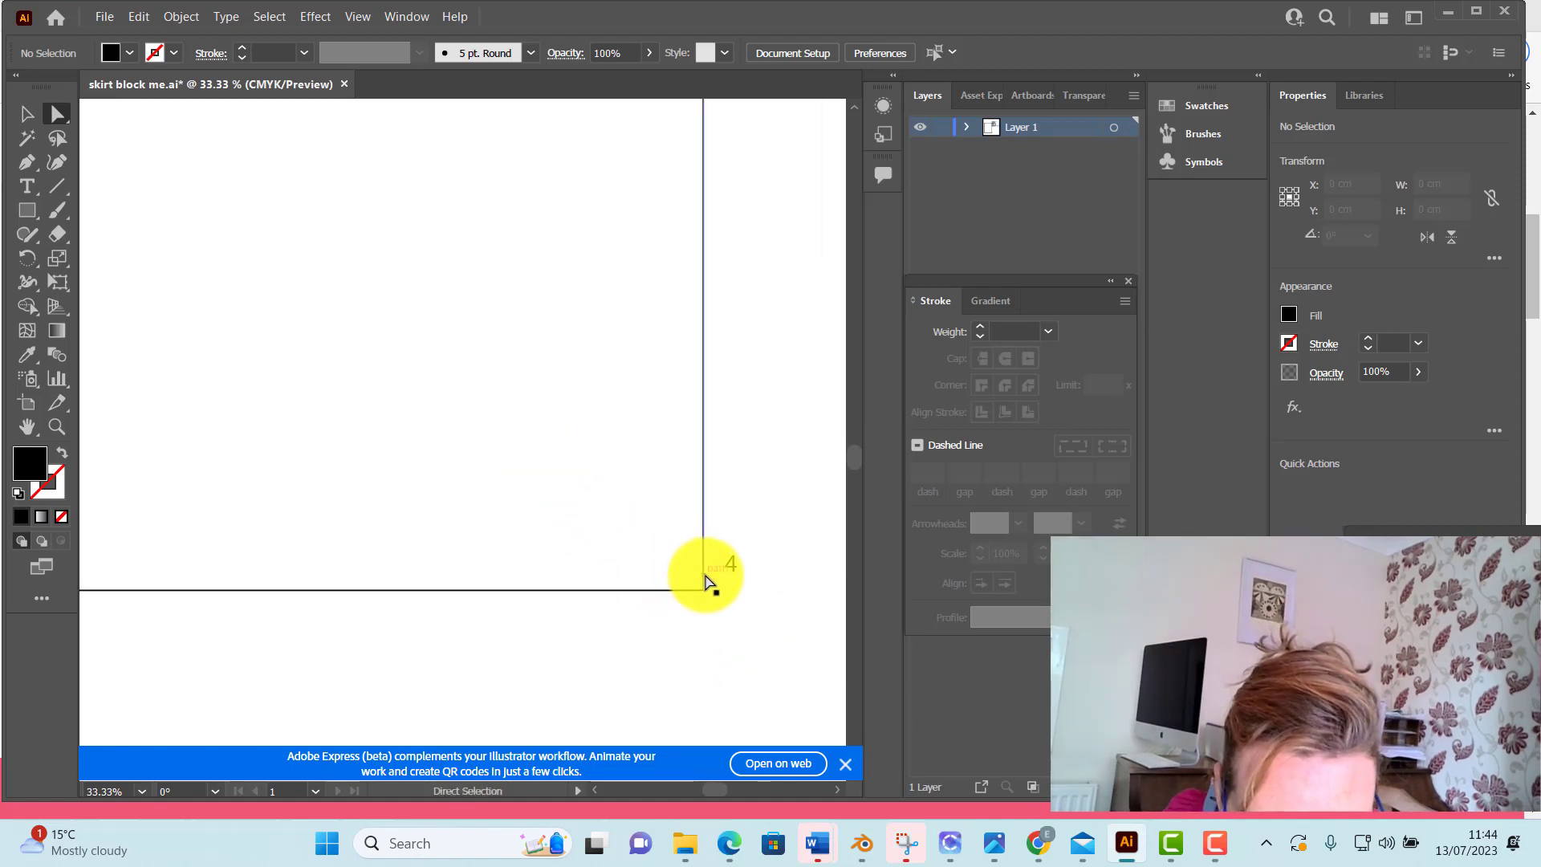
left_click_drag(704, 578, 701, 577)
left_click(750, 625)
left_click(723, 596)
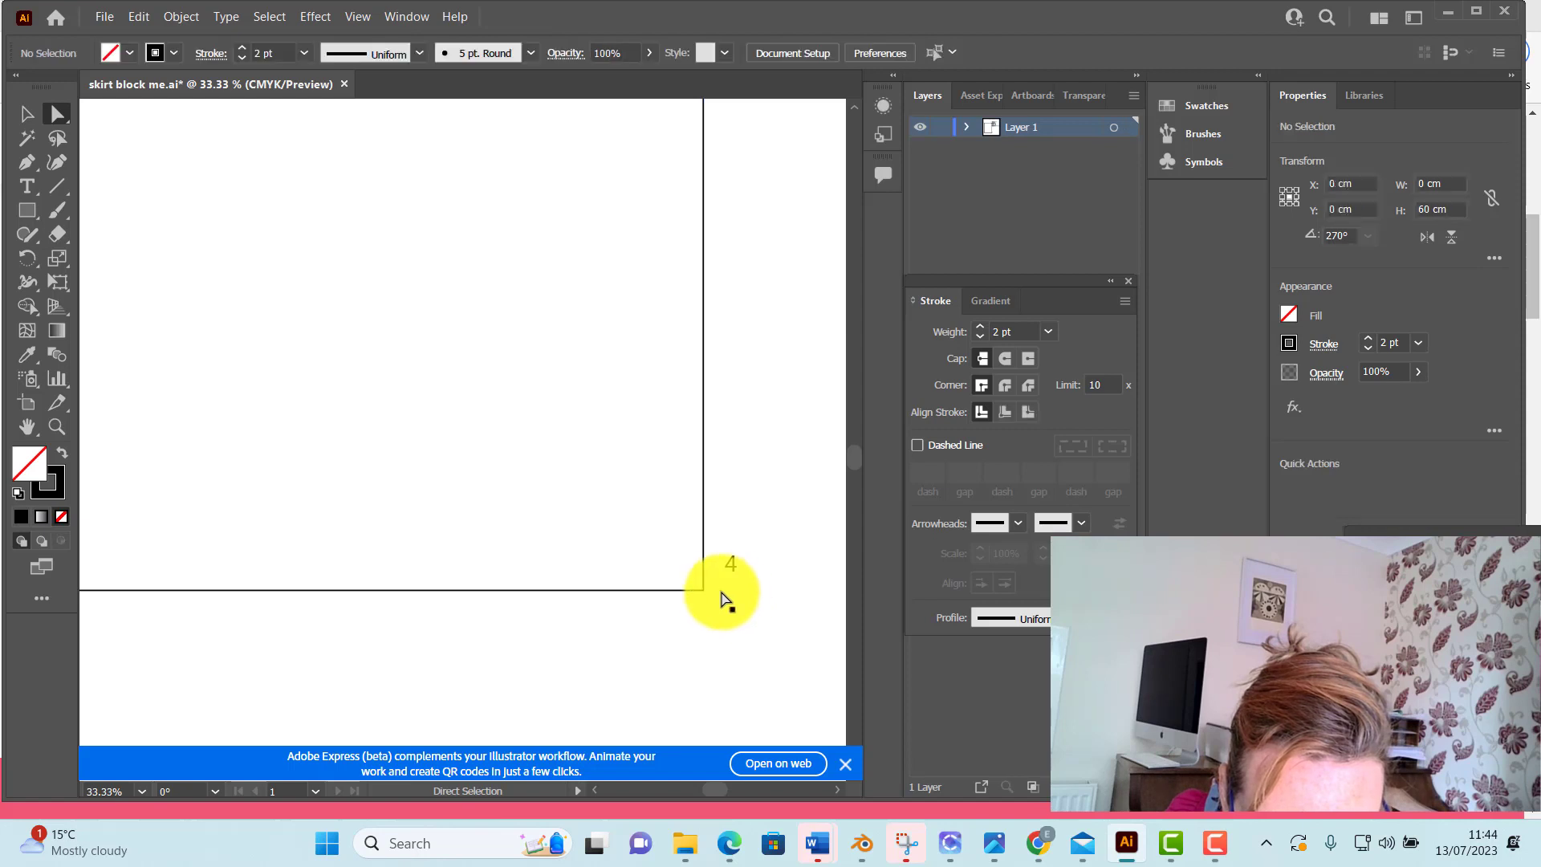
scroll(714, 592, "up", 10)
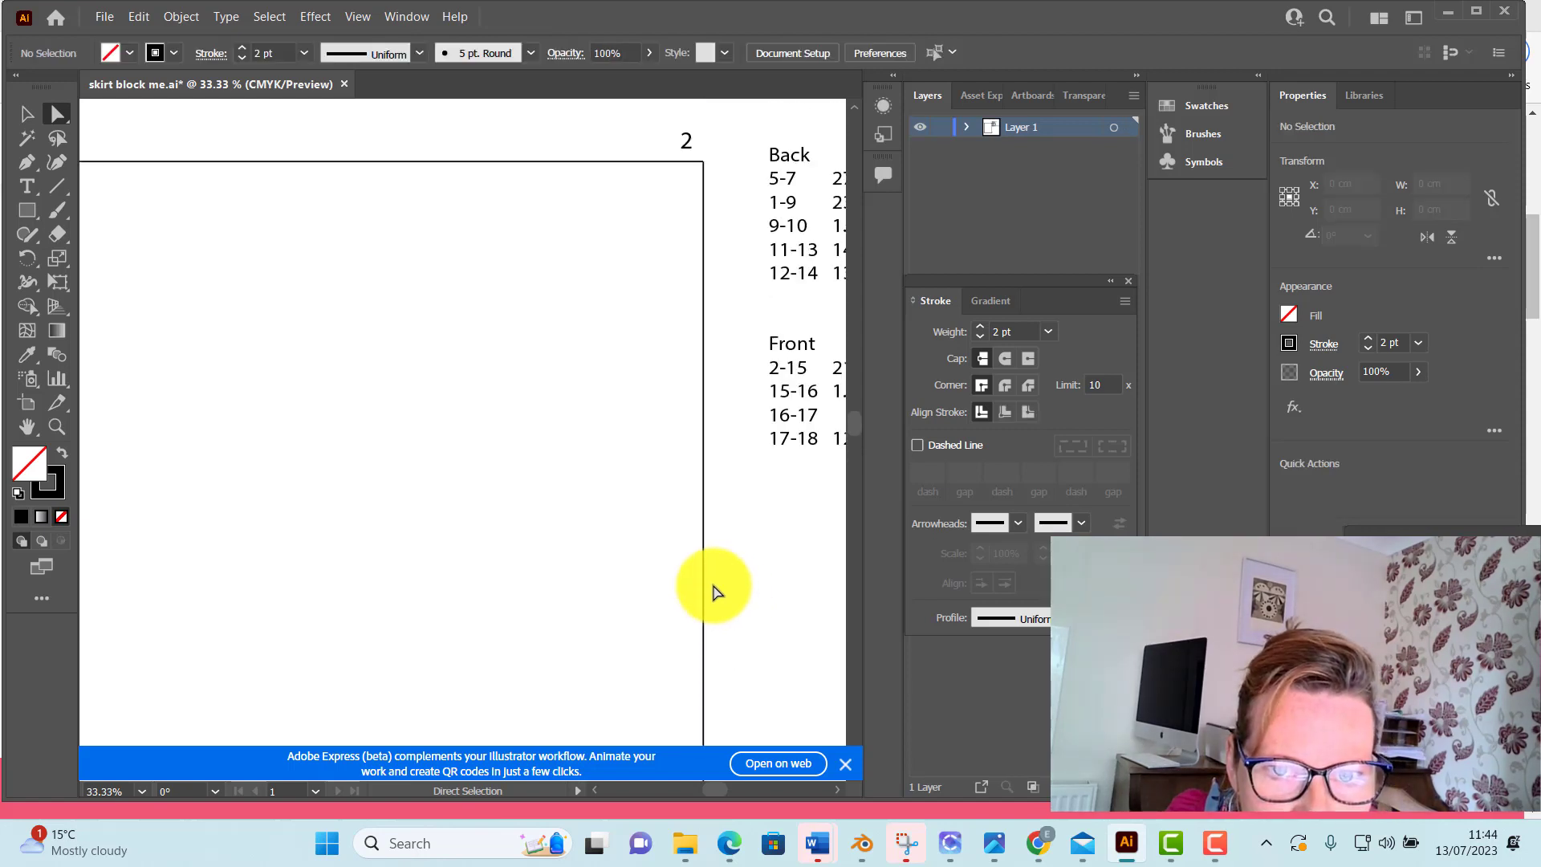
left_click_drag(368, 540, 561, 482)
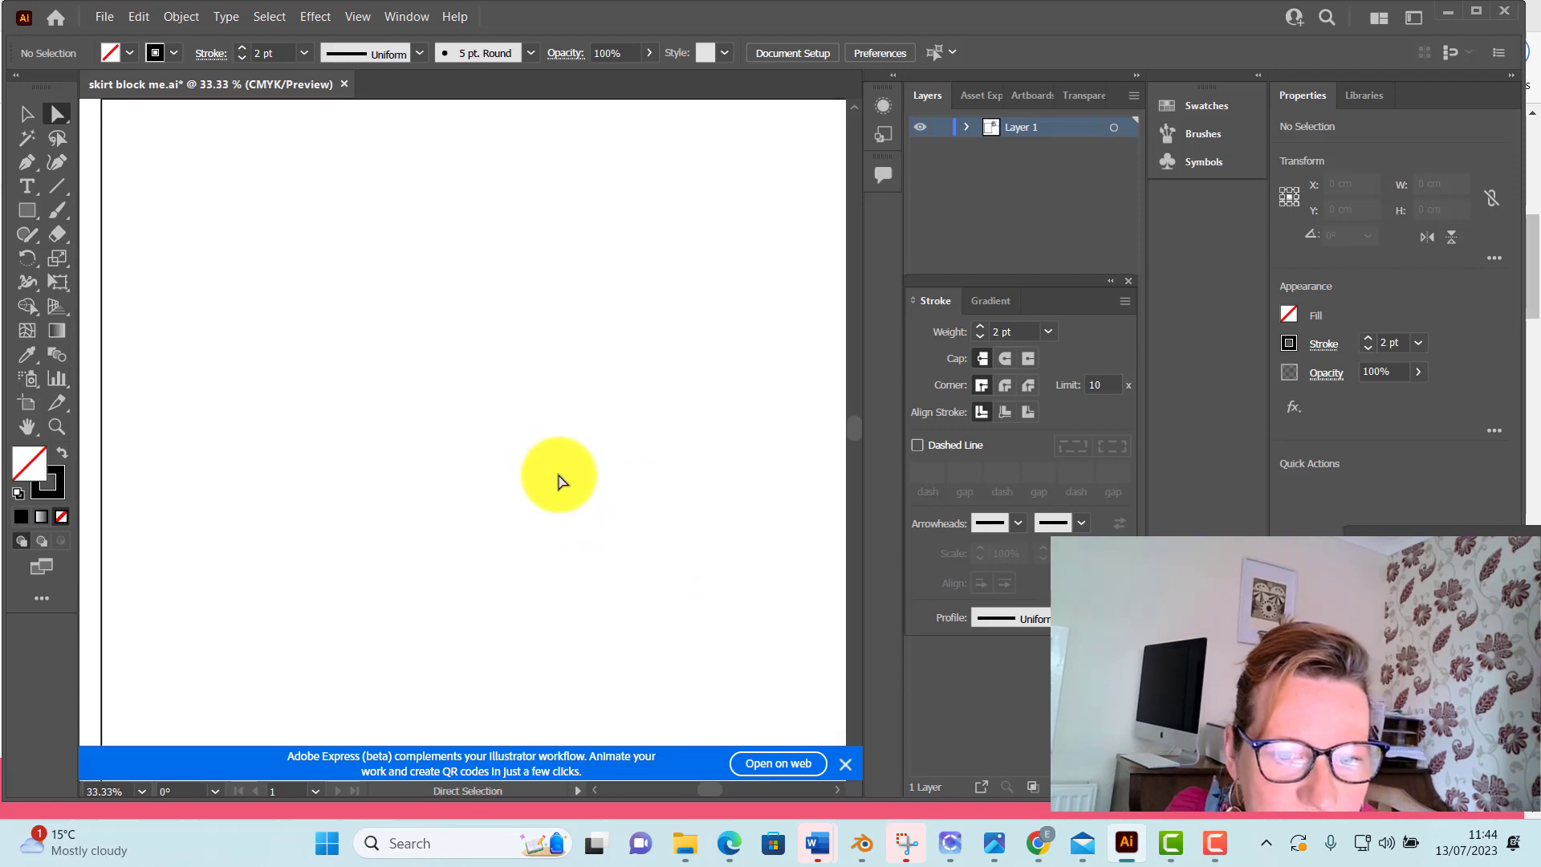
key("ctrl+minus")
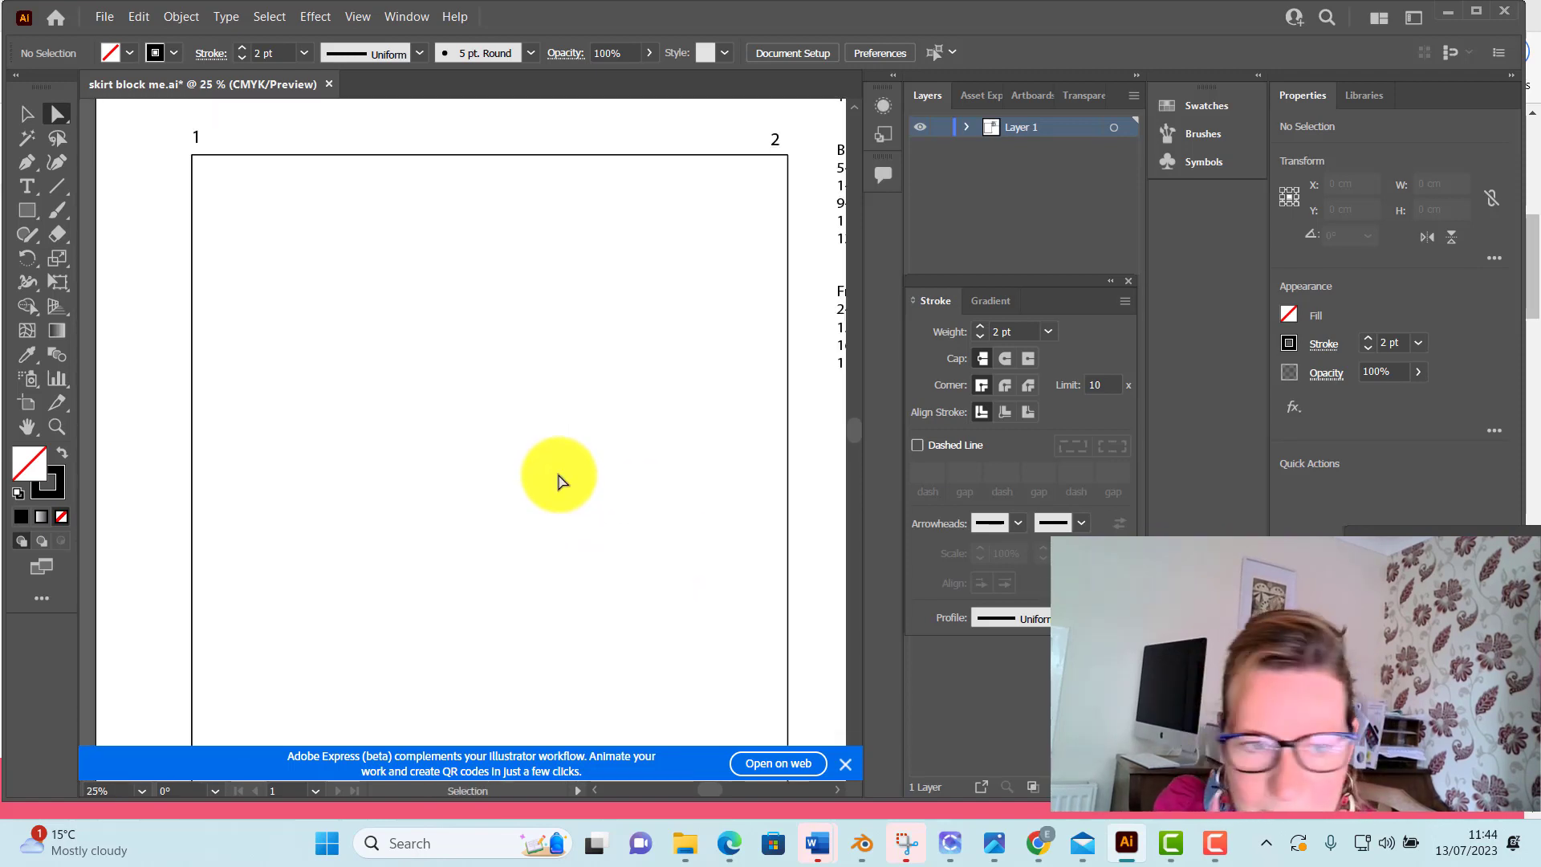
key("ctrl+minus")
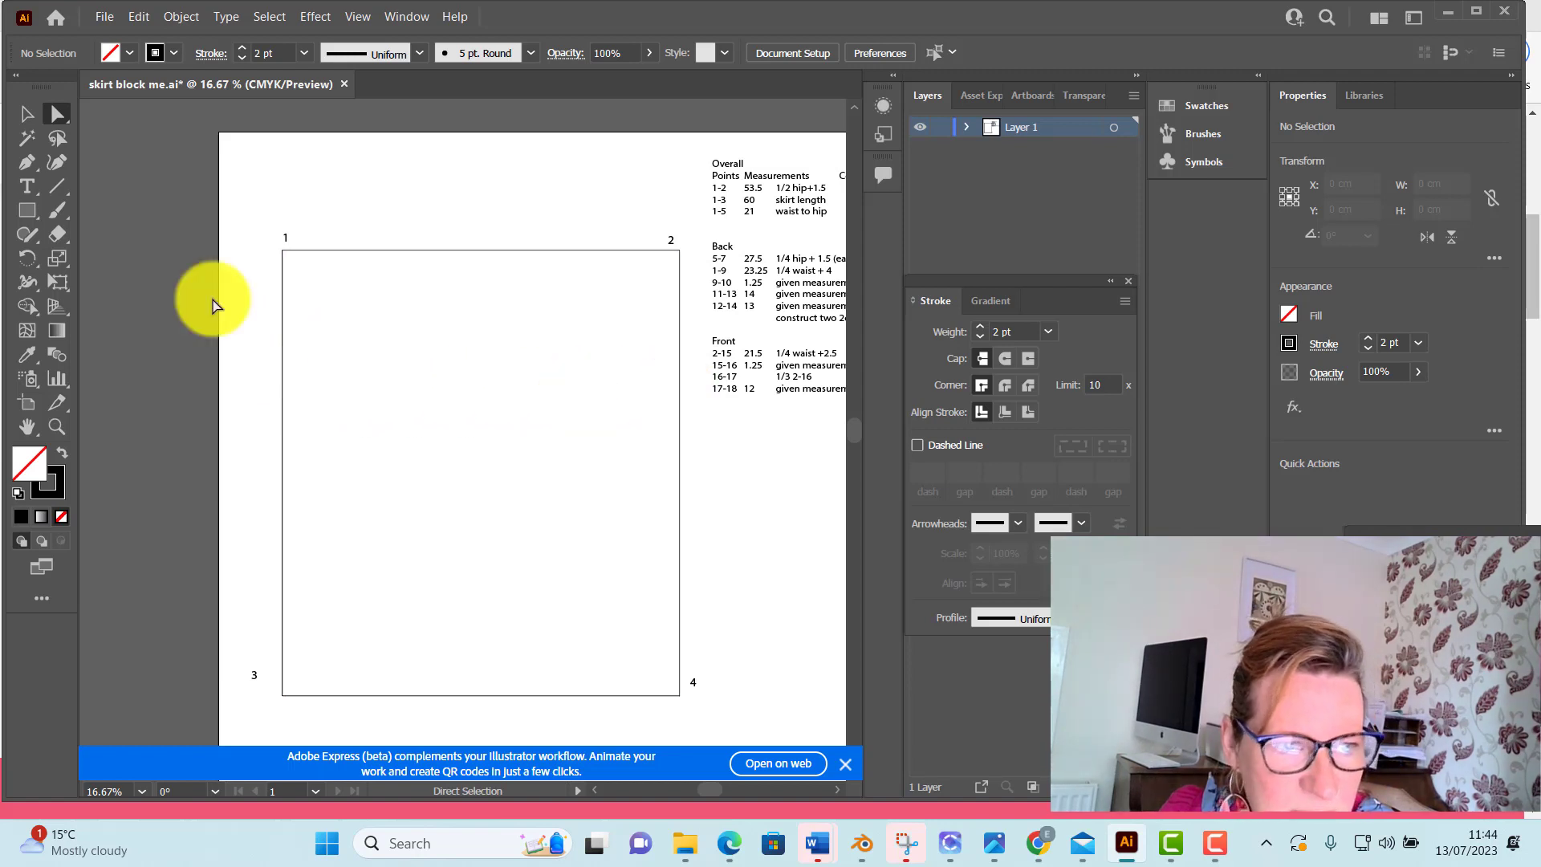
Draw a 21 cm line at 270° down from point 1 along the rectangle's edge and give it a black fill
left_click(56, 185)
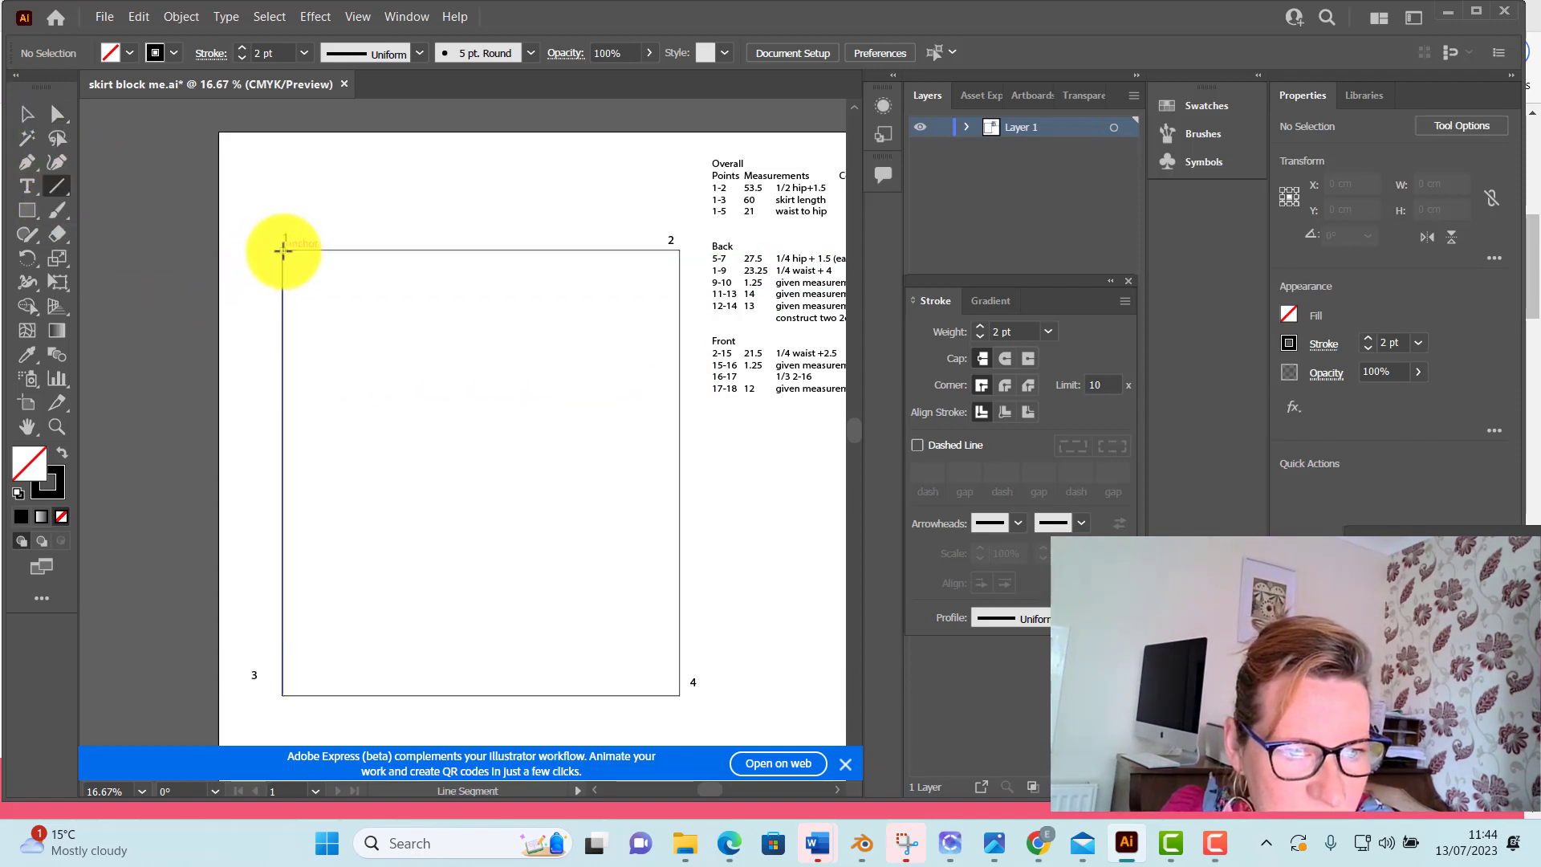
left_click(283, 251)
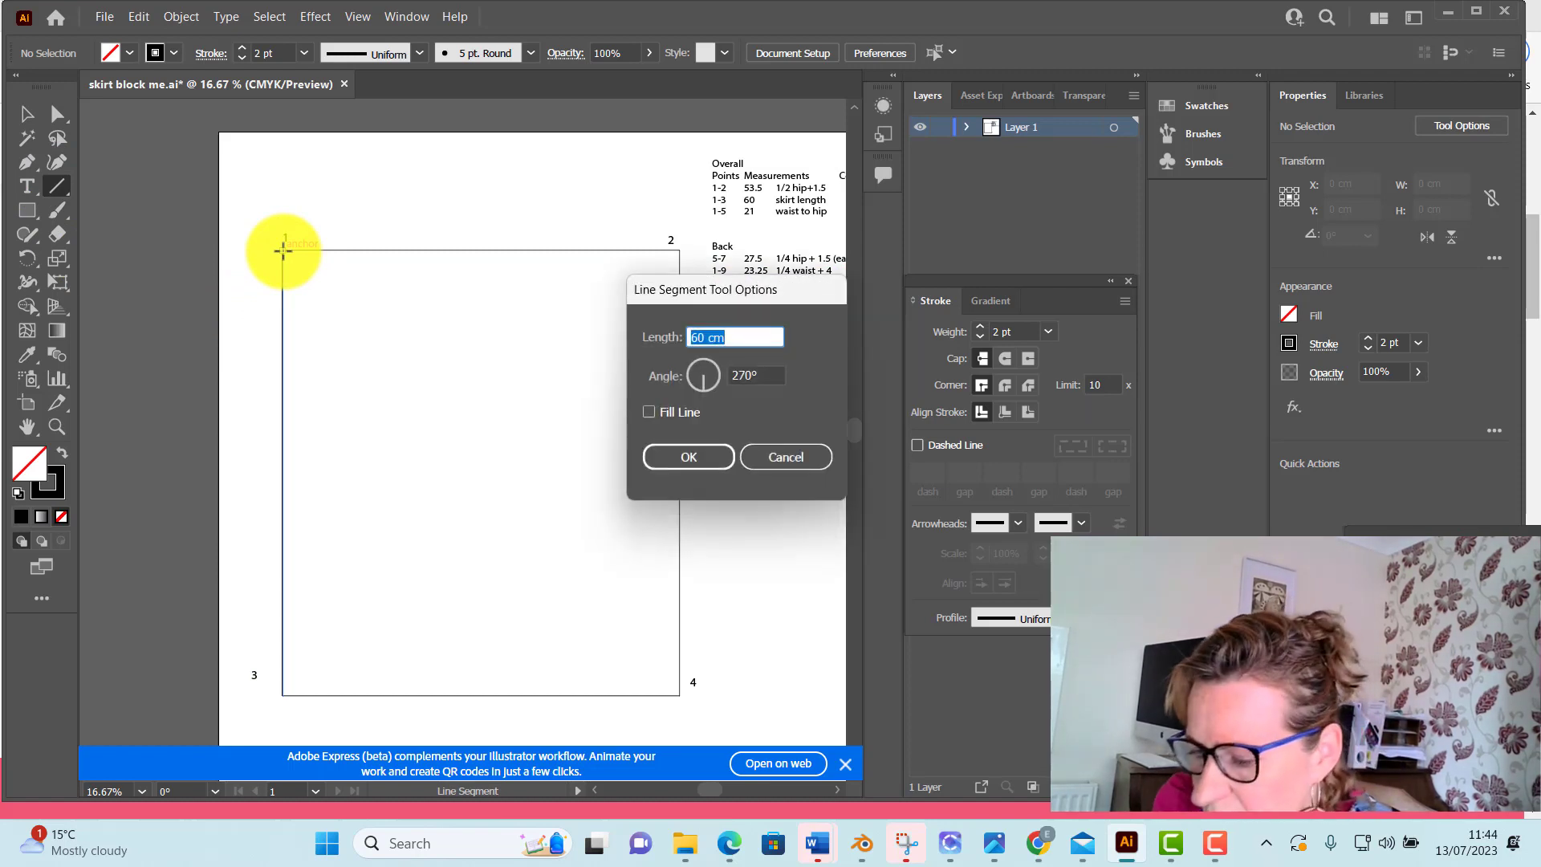
type("21")
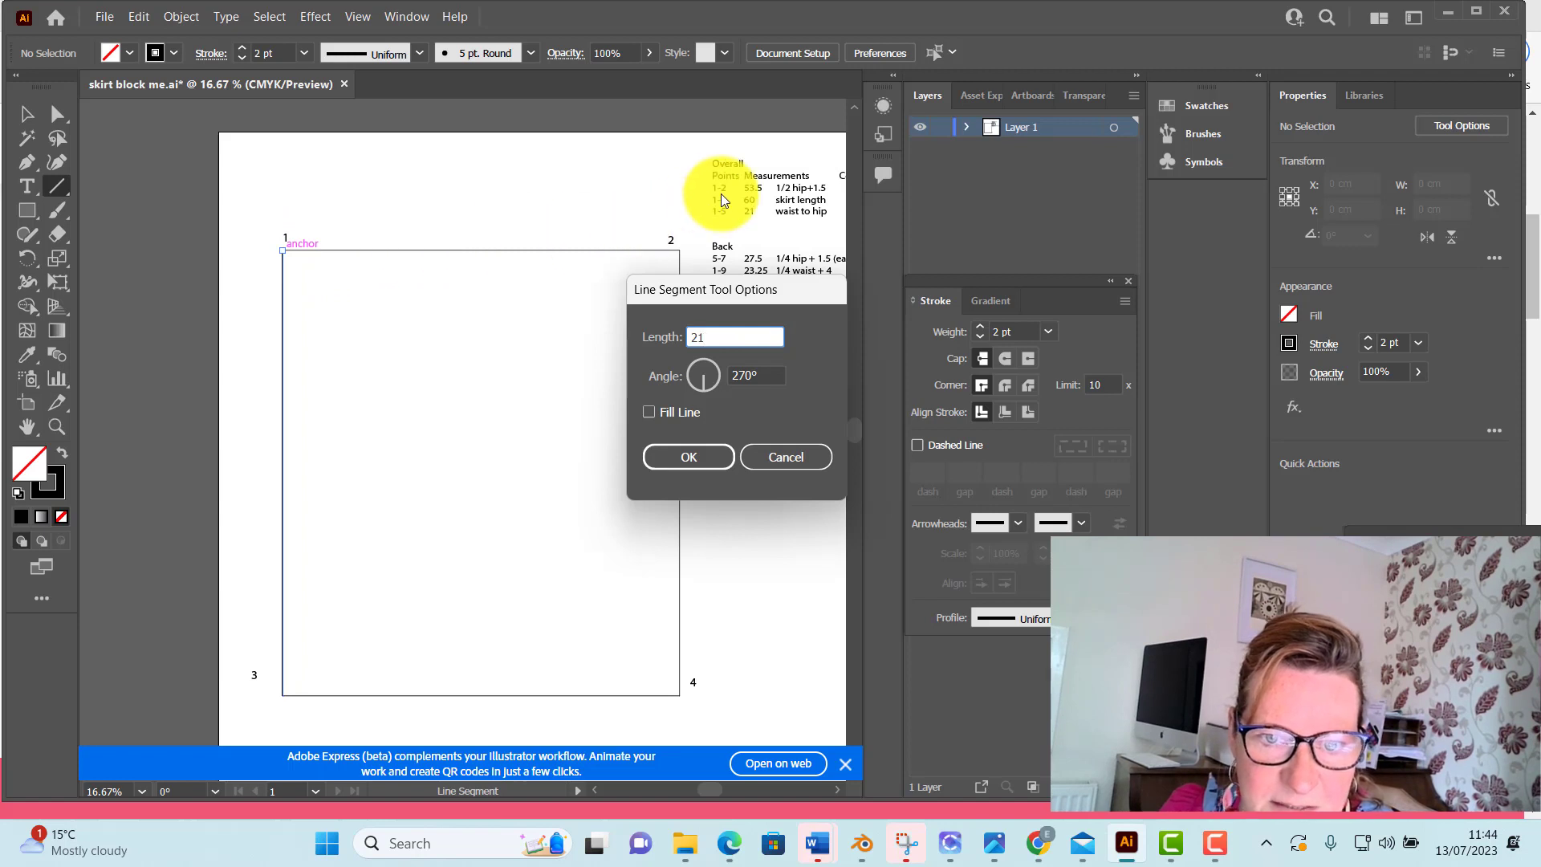
left_click(679, 458)
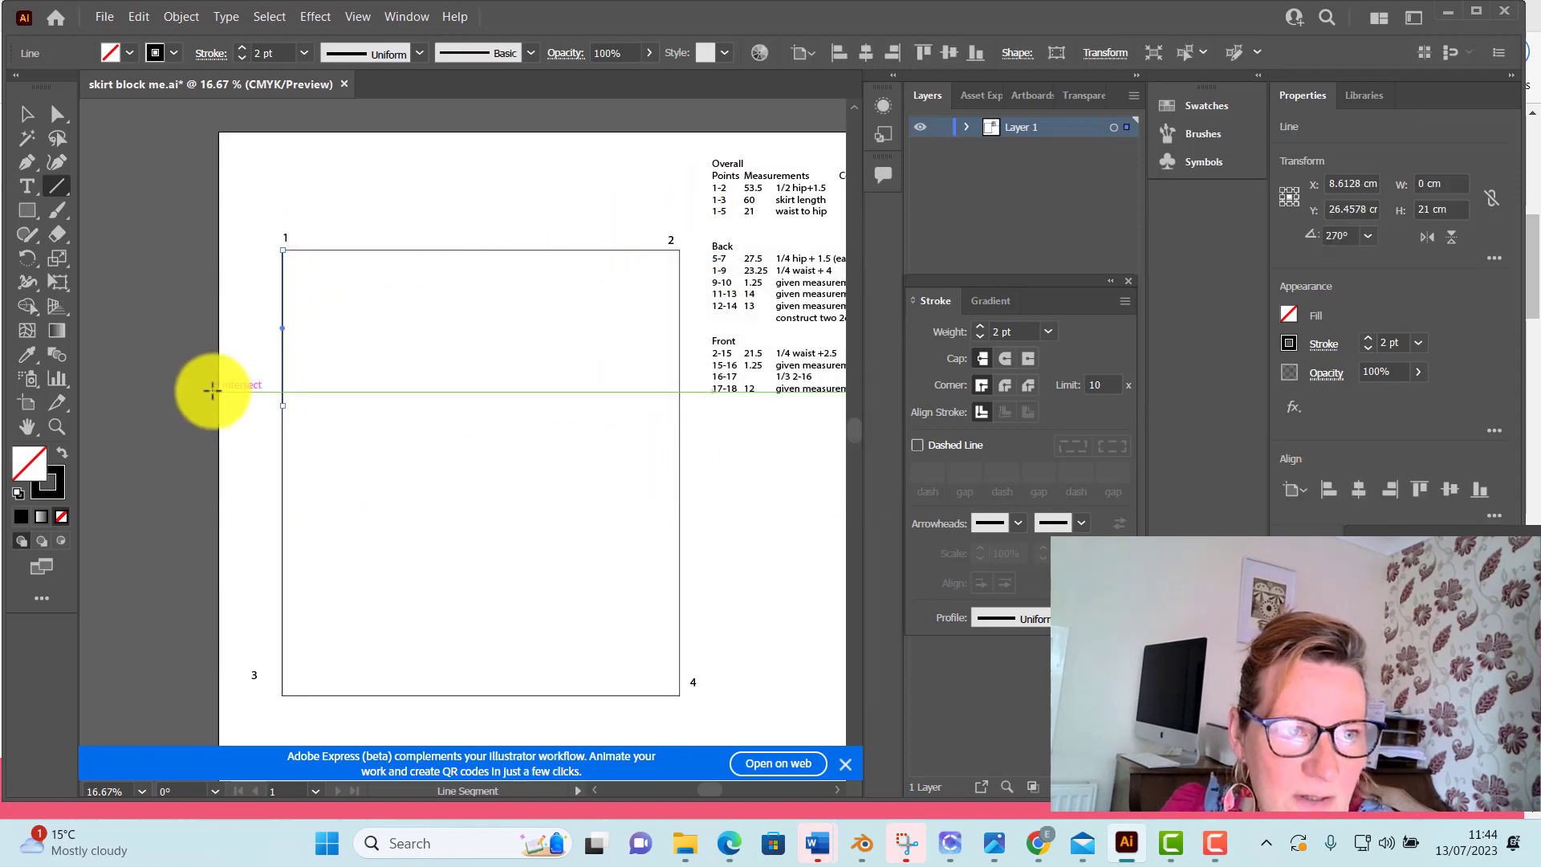
left_click(128, 53)
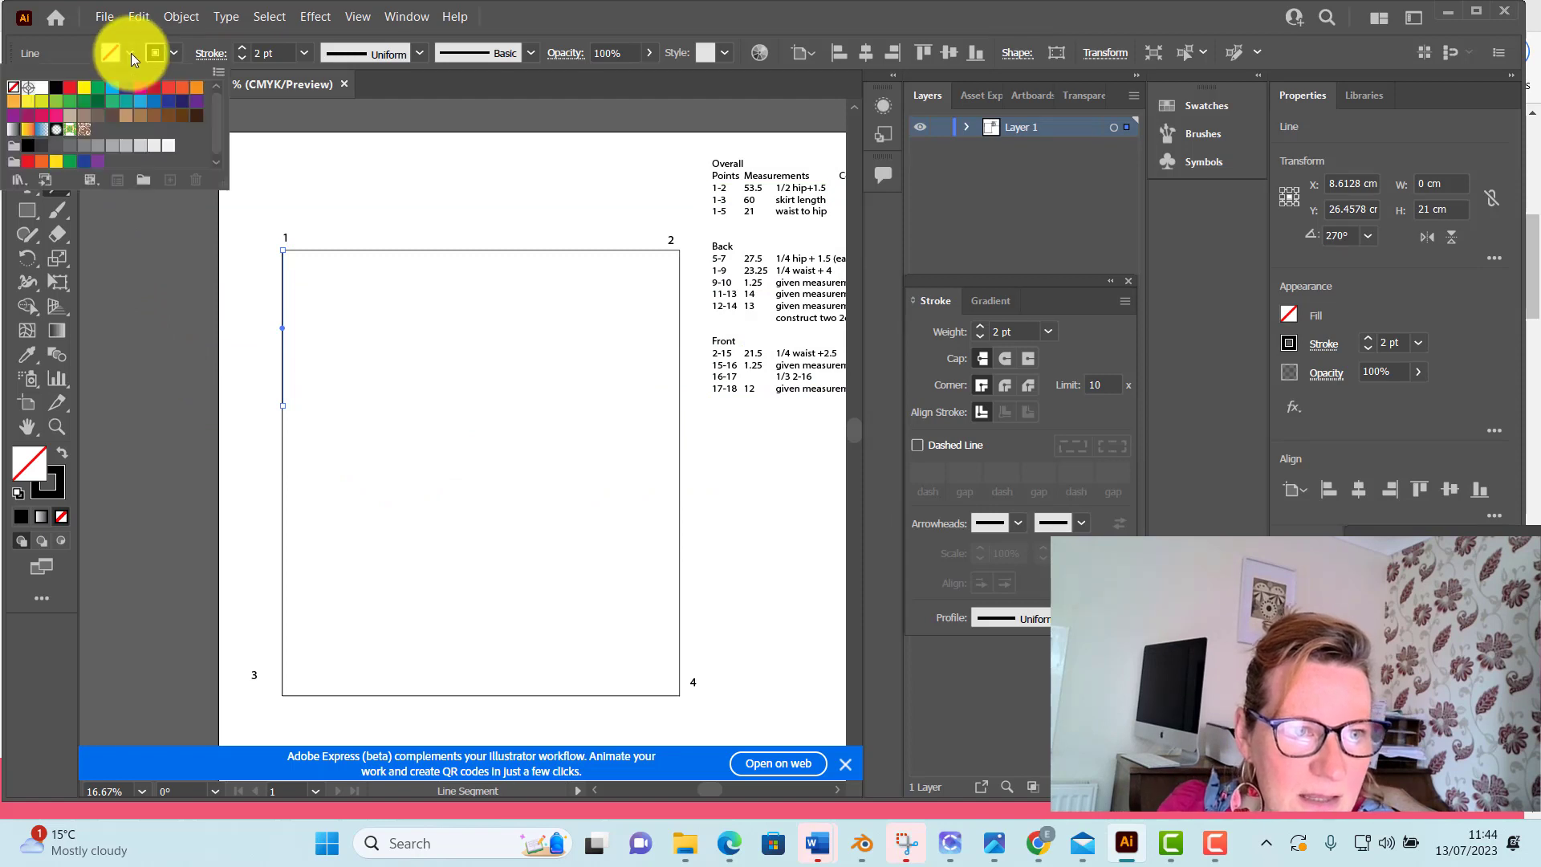
left_click(58, 98)
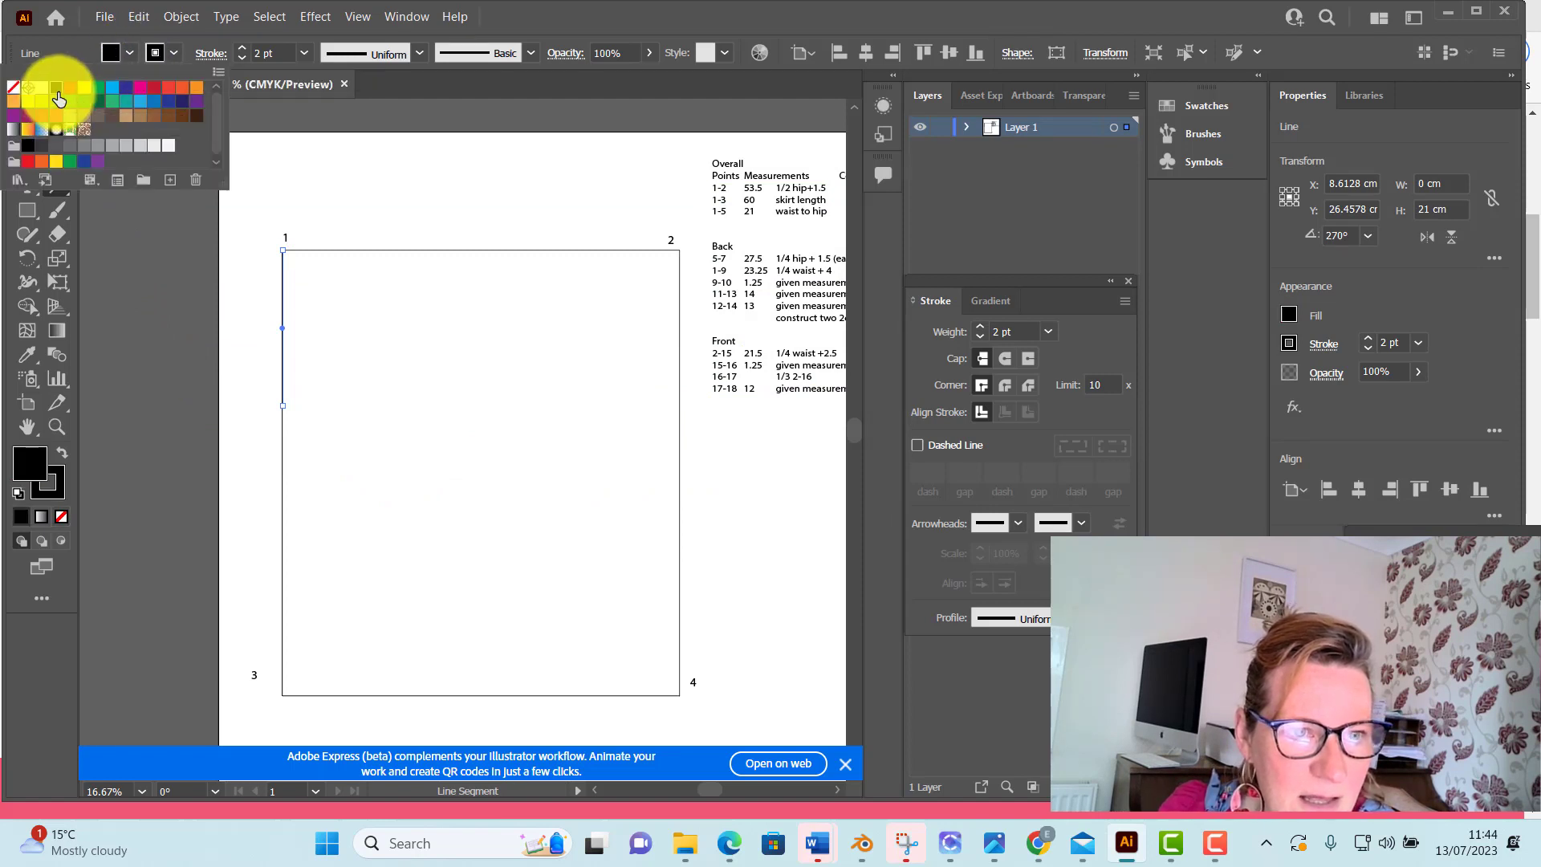
left_click(324, 143)
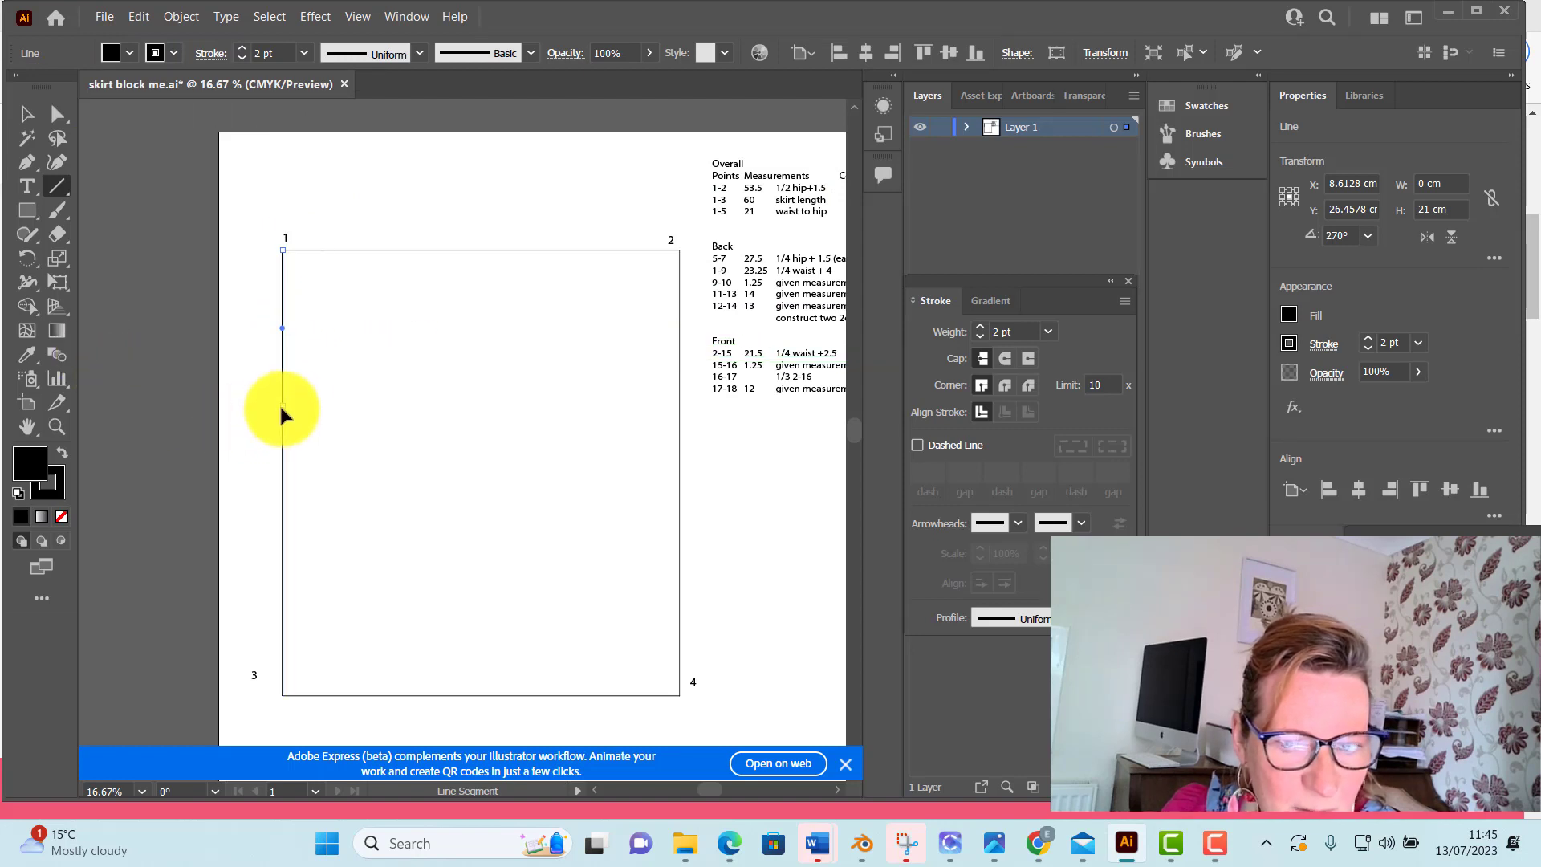
Add a perpendicular bar arrowhead to the lower end of the 21 cm line to mark the hip point, and deselect it
left_click(1078, 521)
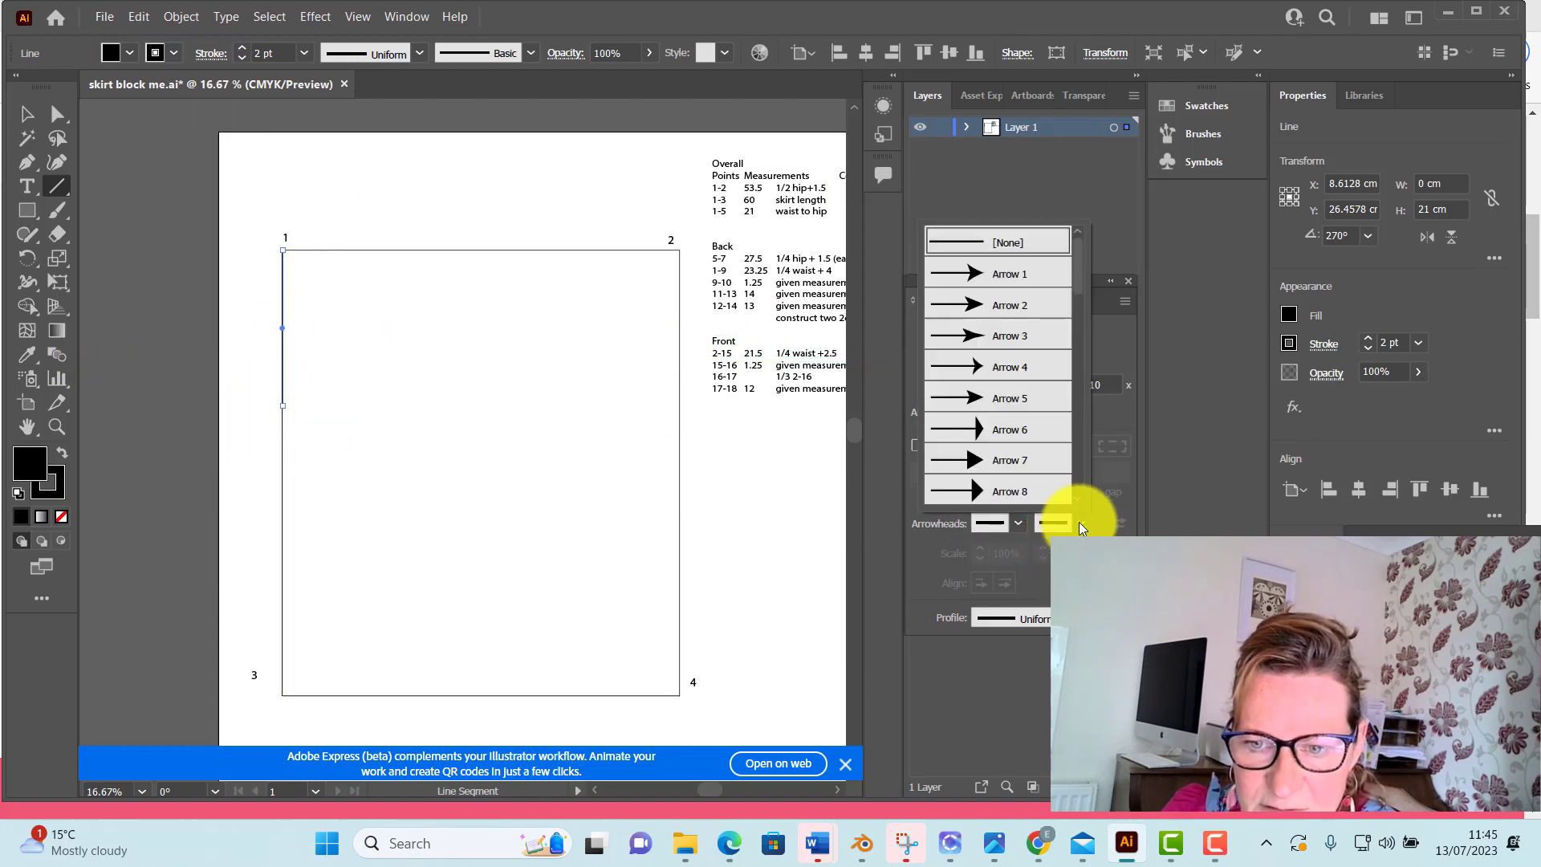
scroll(1031, 474, "down", 5)
scroll(1028, 465, "down", 3)
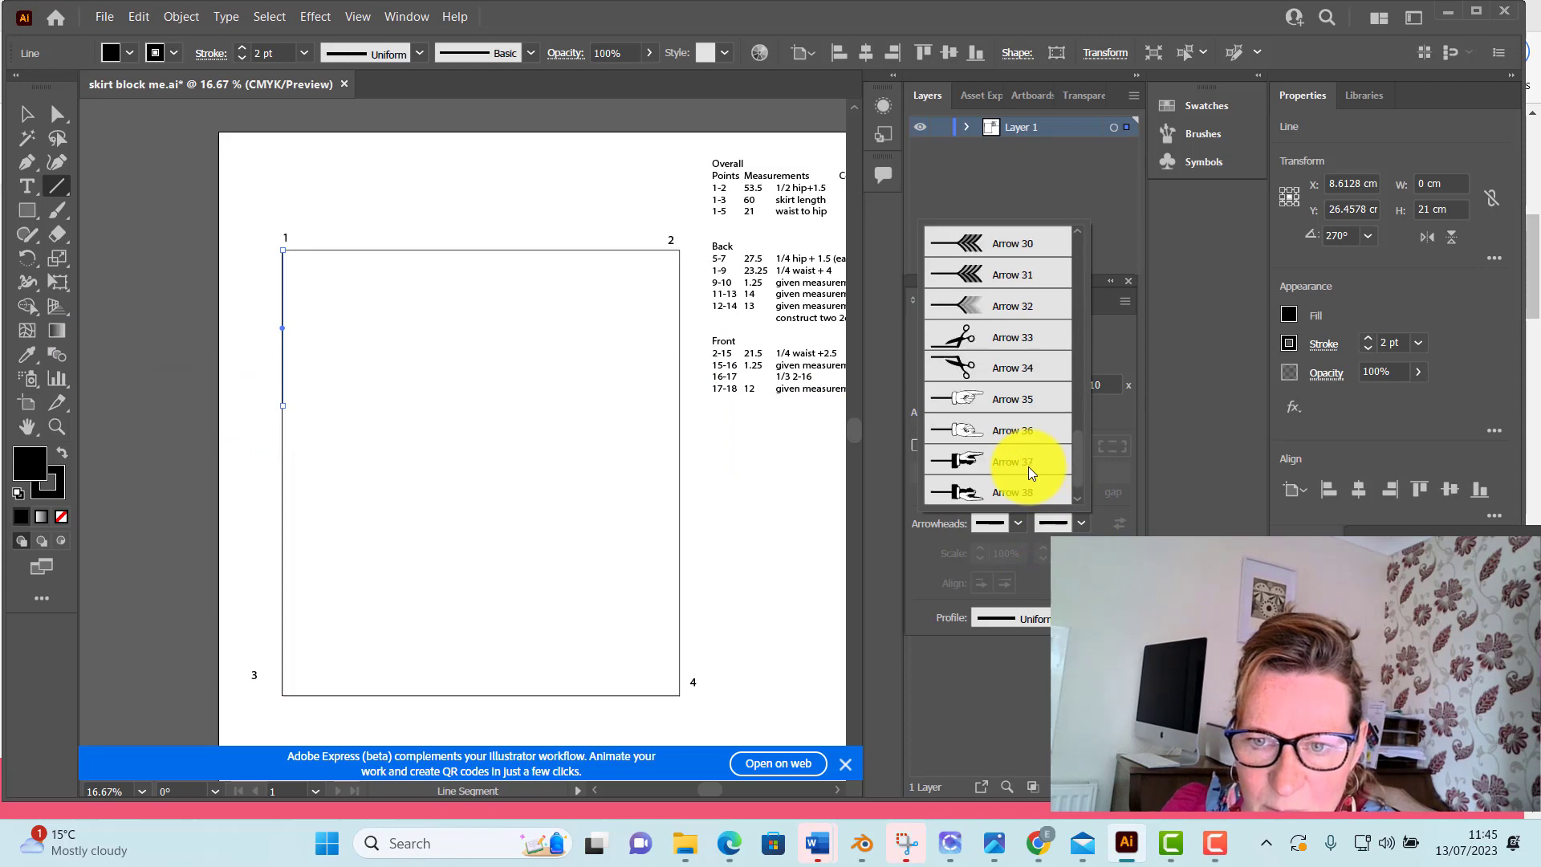
left_click(1005, 336)
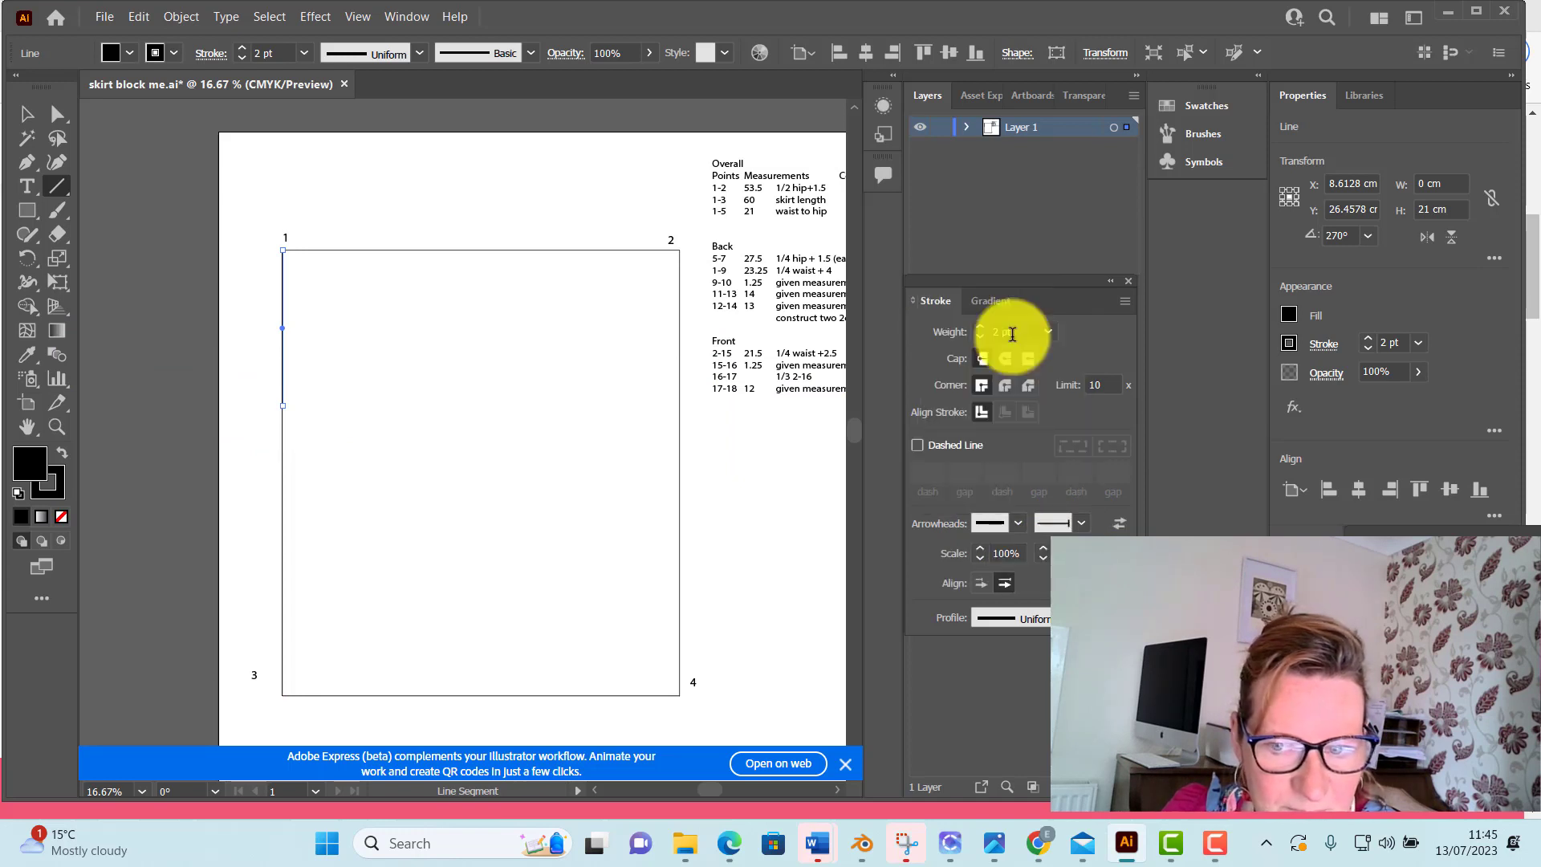
left_click(57, 114)
left_click(350, 197)
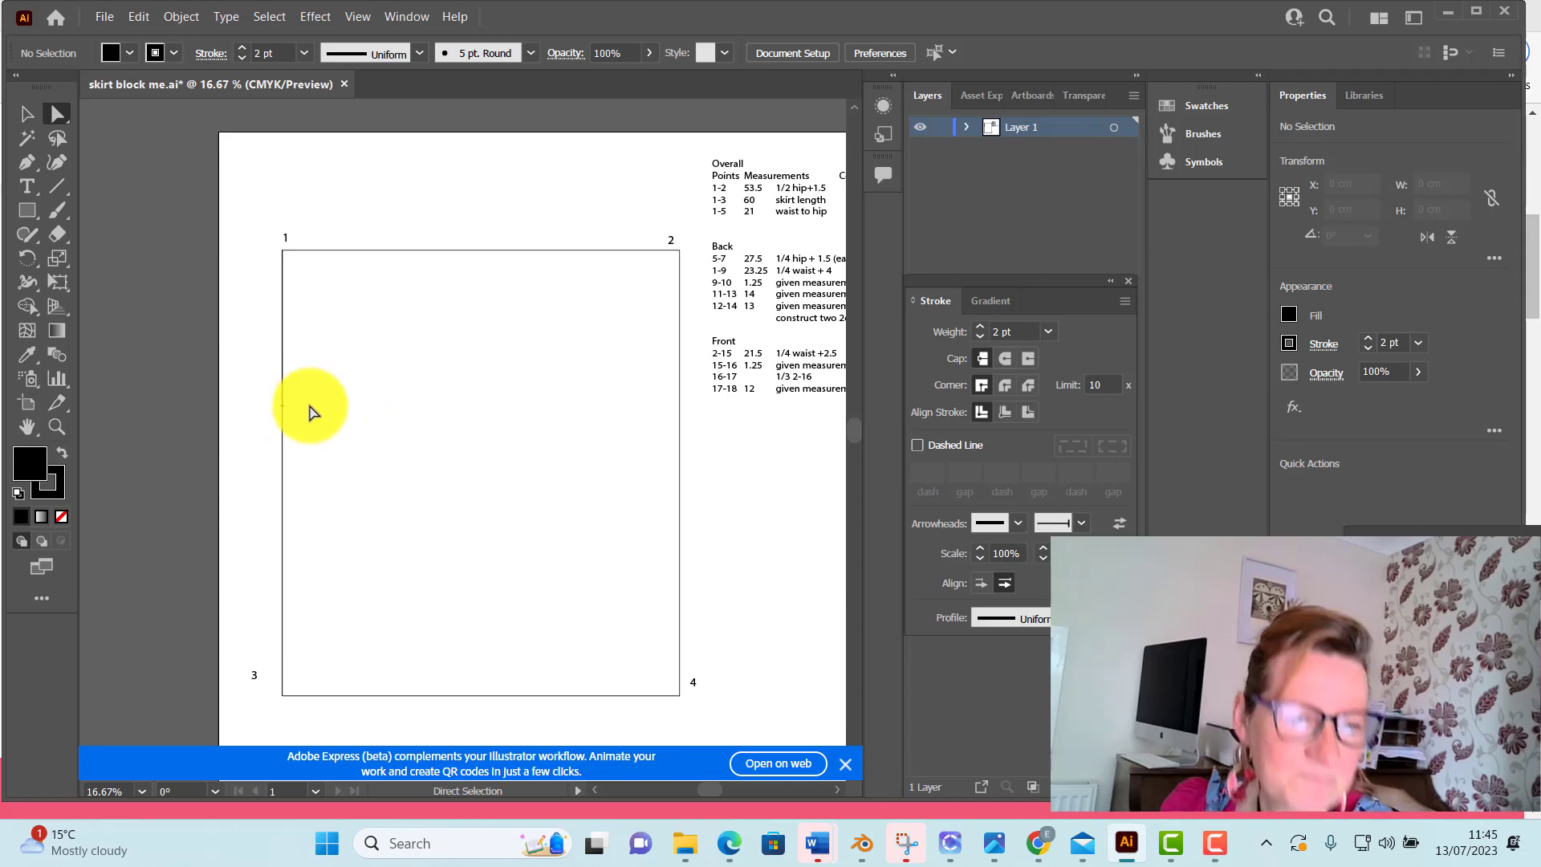
Add the point label "5" in a text box about 2.9 × 2.8 cm beside the hip mark, and move it closer to the mark
left_click(60, 187)
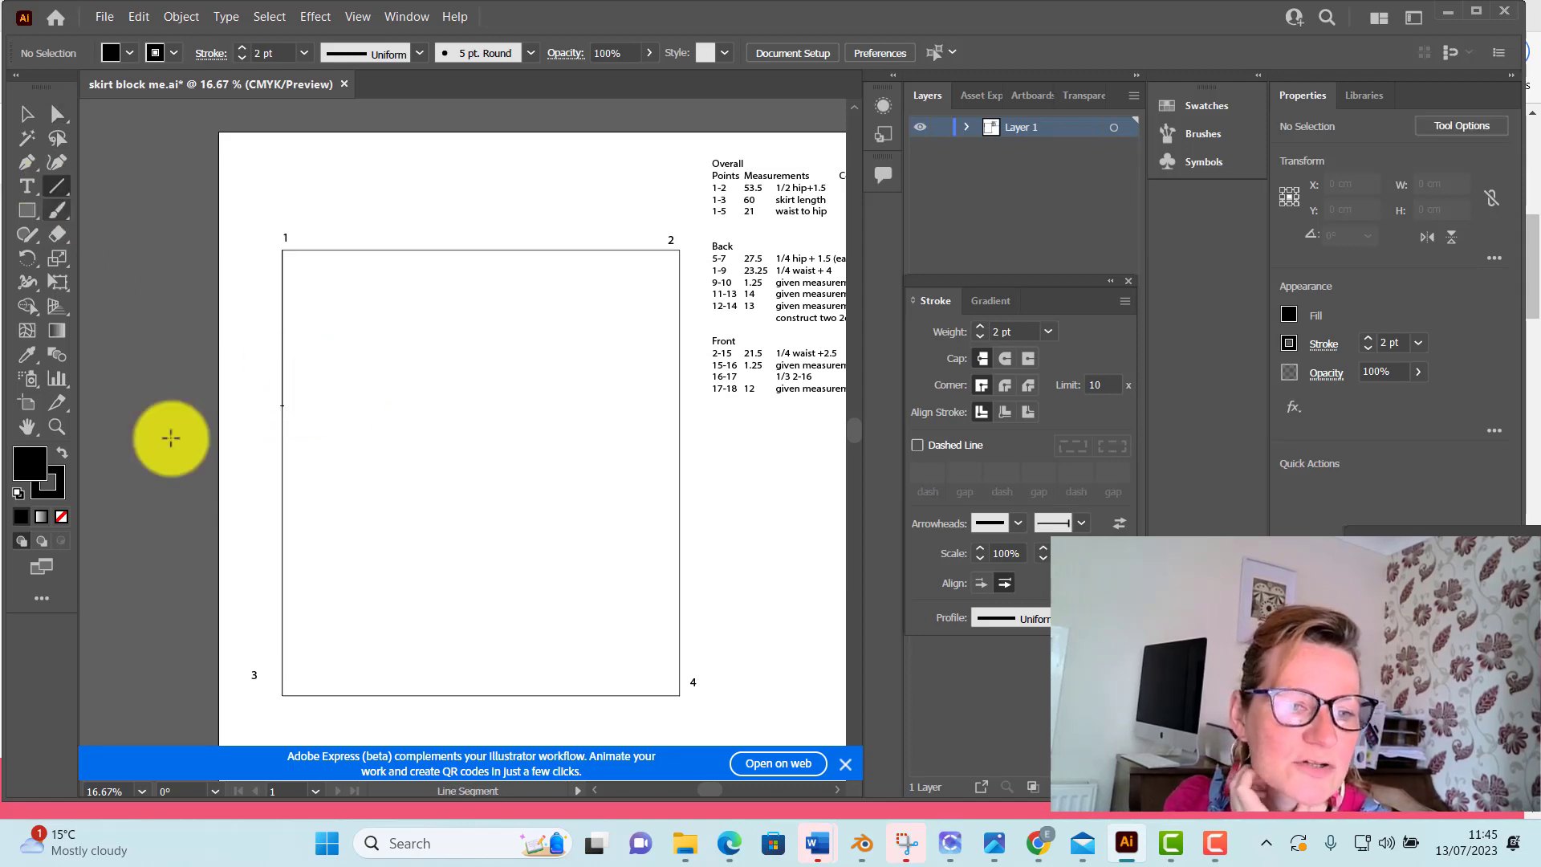
left_click(29, 190)
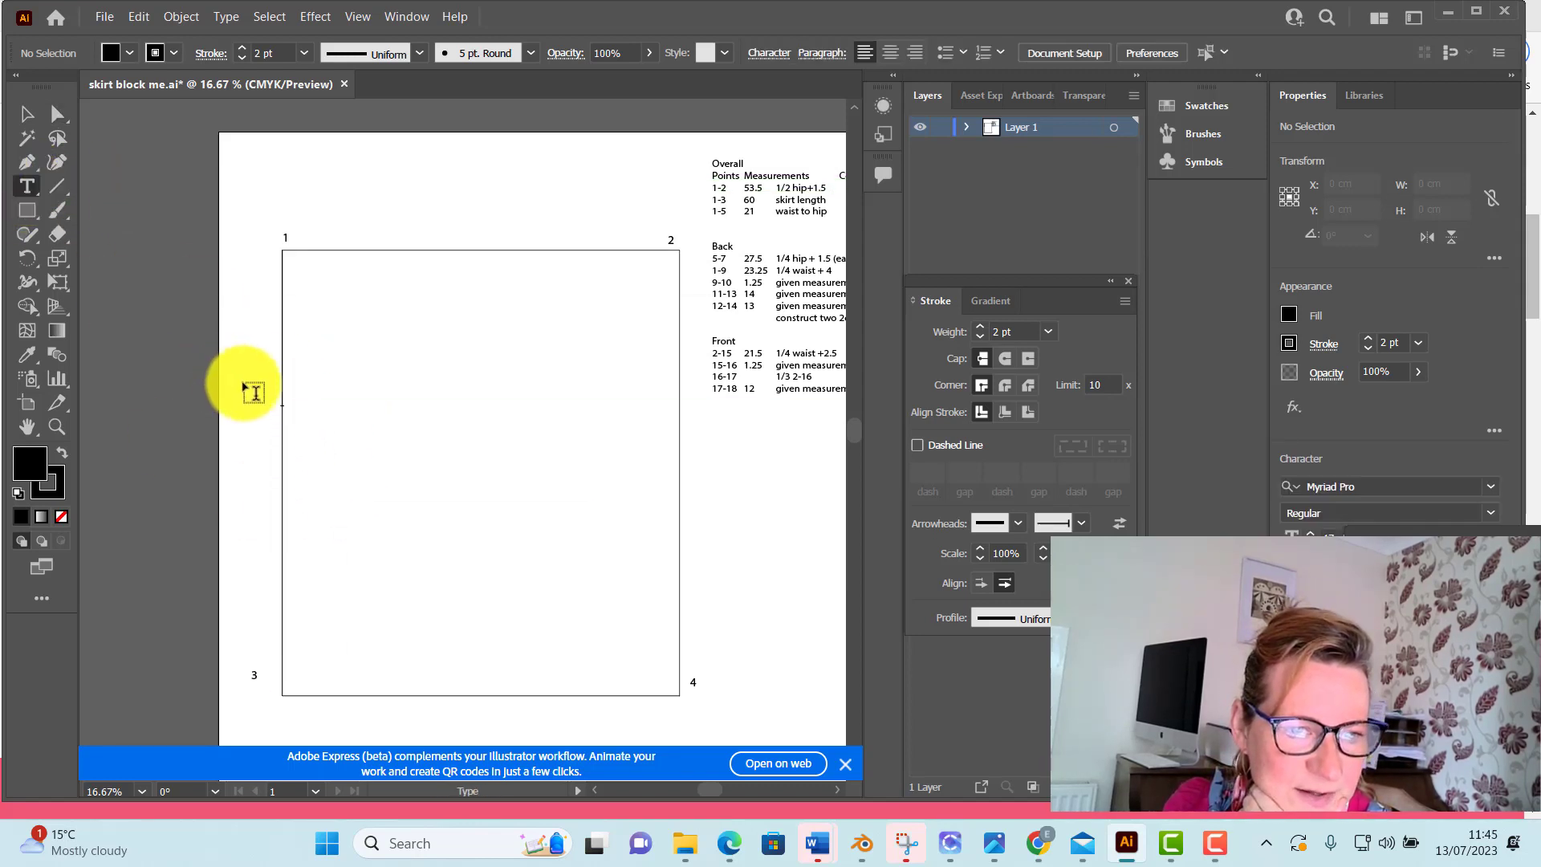
left_click_drag(248, 389, 271, 411)
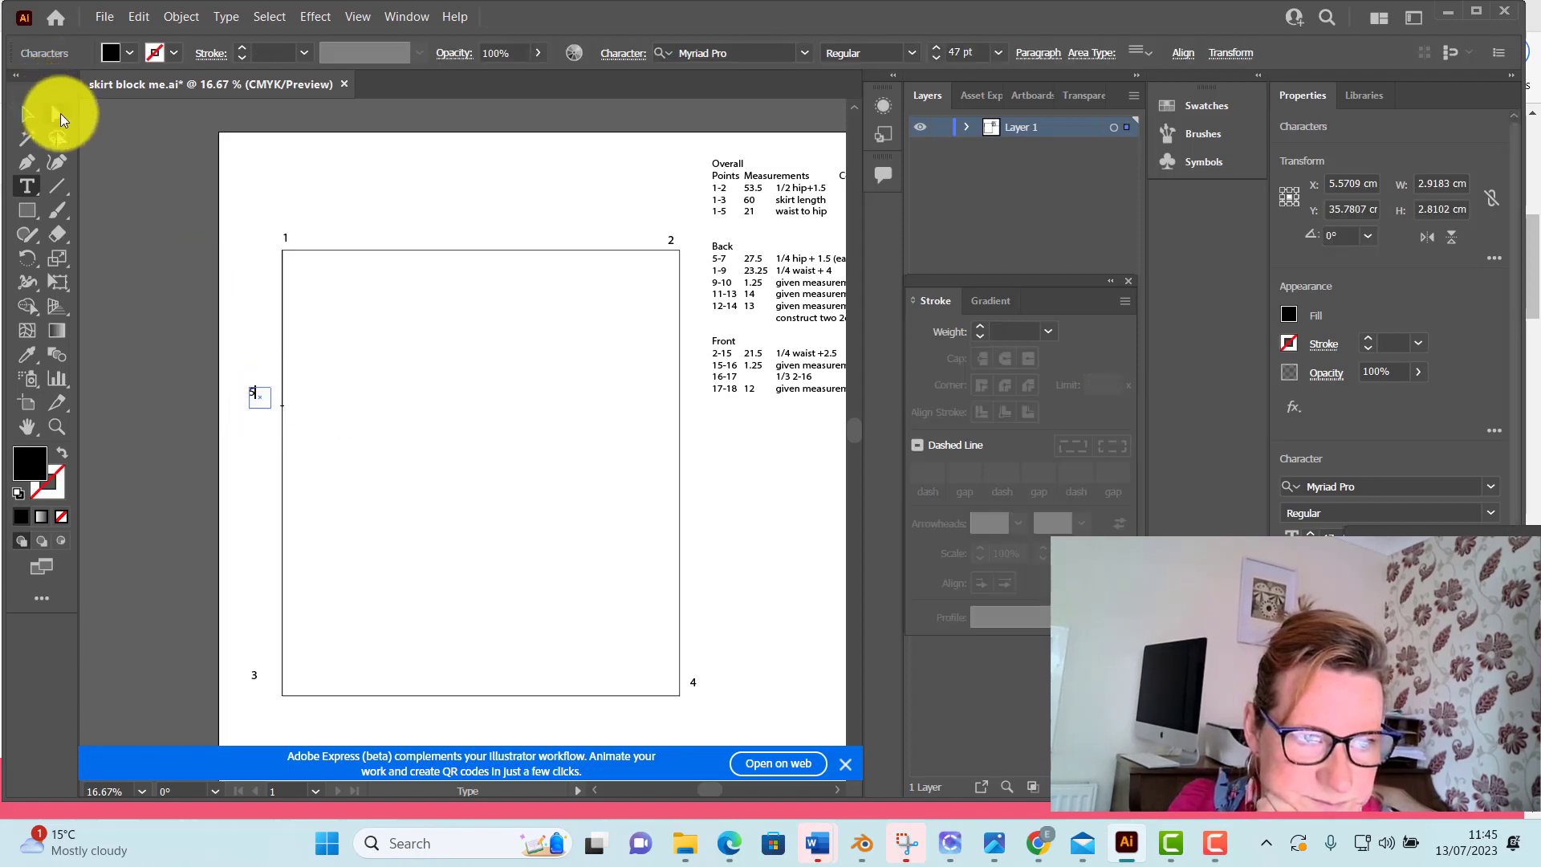
left_click(57, 115)
left_click_drag(254, 400, 276, 408)
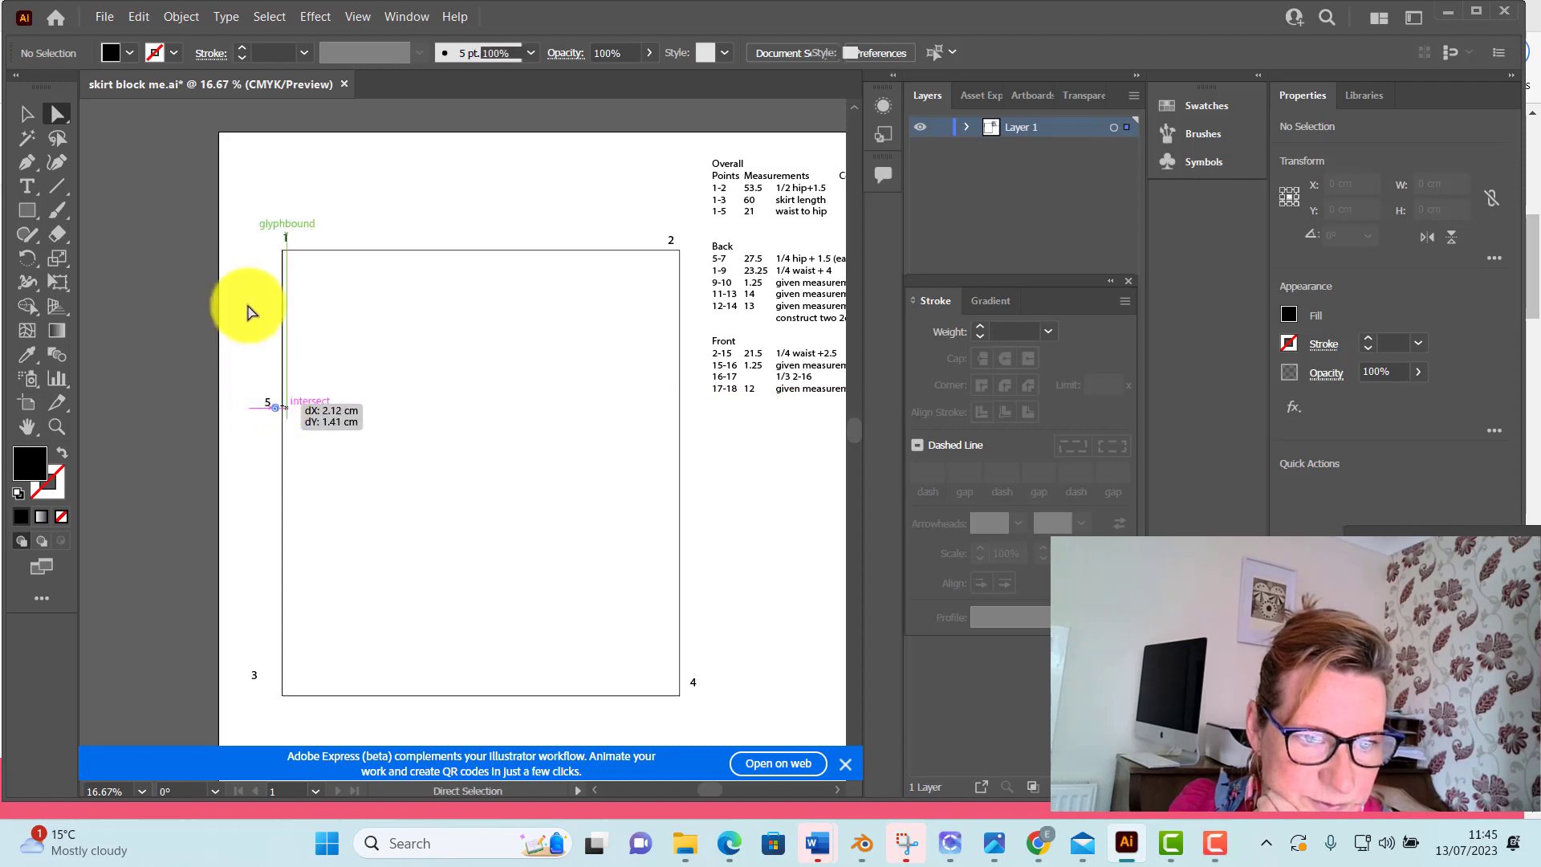
Draw a horizontal 53.5 cm hip line from point 5 to the opposite edge with a black fill and 2 pt stroke, and deselect it
left_click(56, 187)
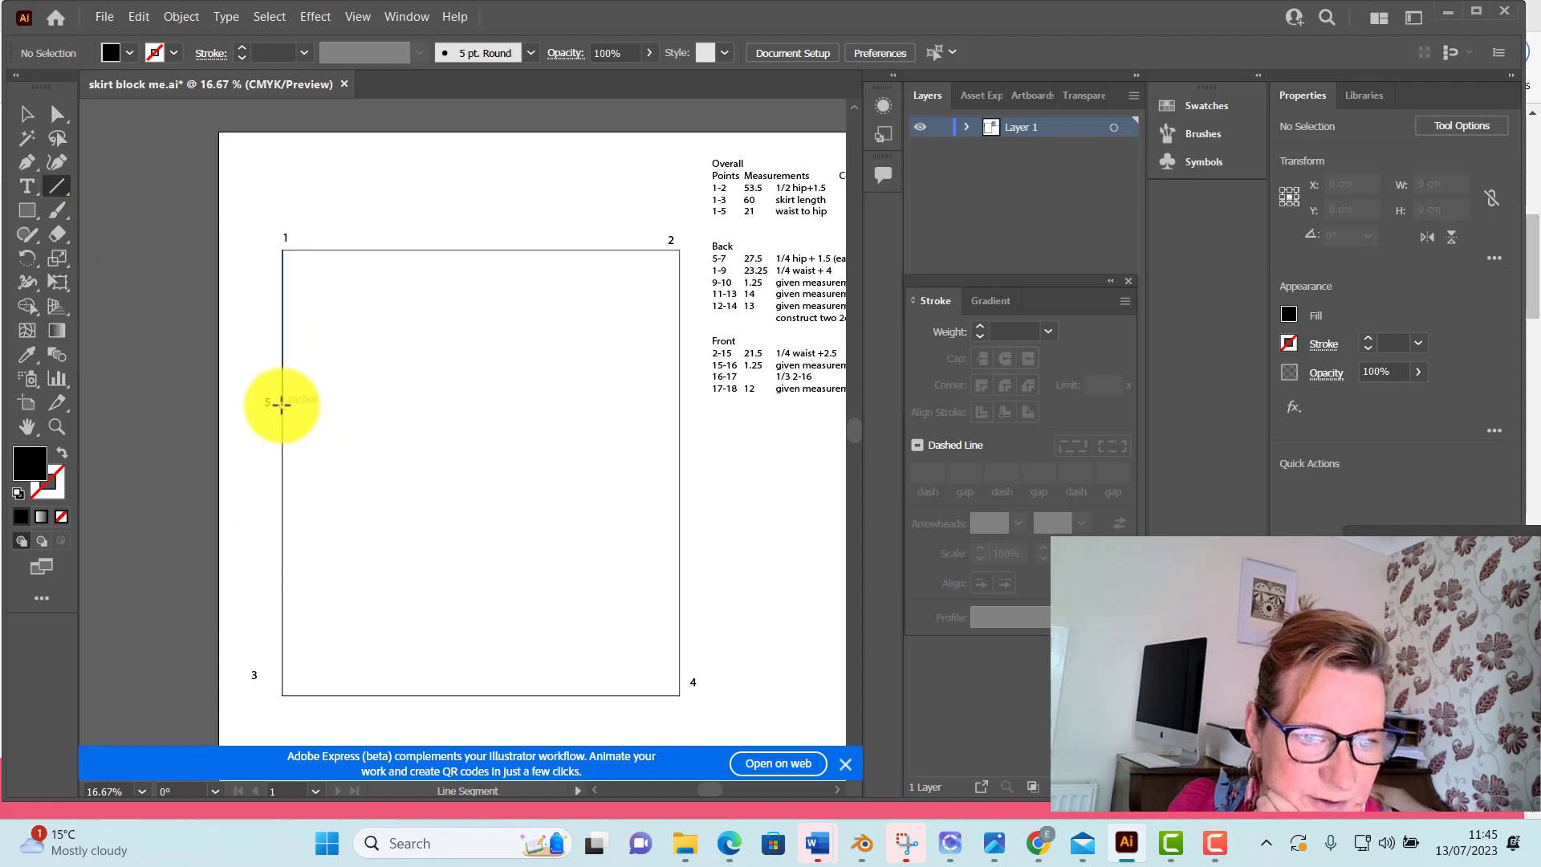
left_click_drag(282, 404, 680, 407)
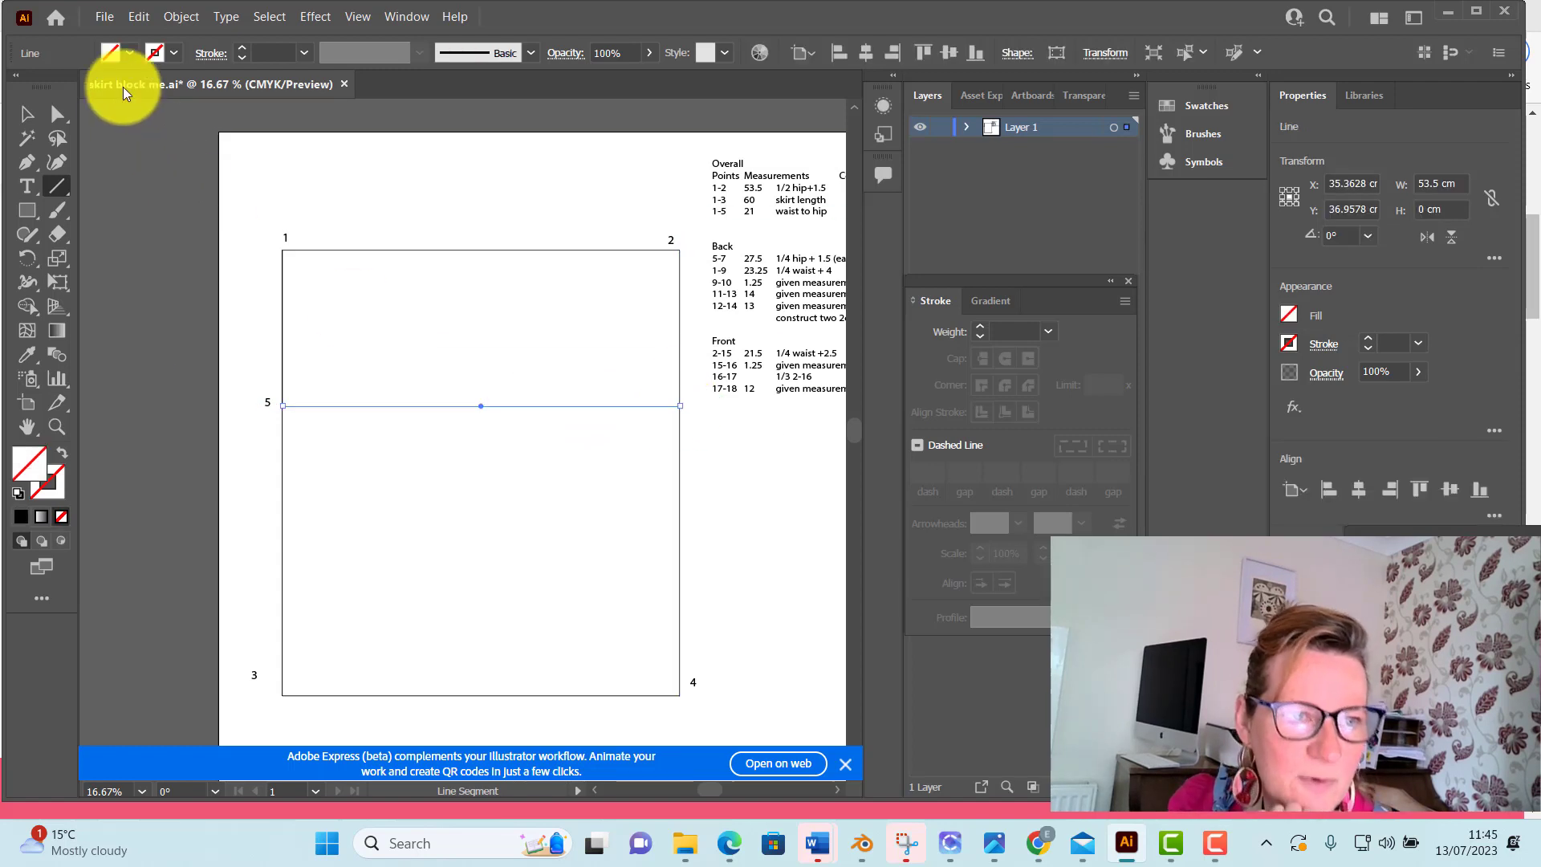
left_click(128, 53)
left_click(56, 87)
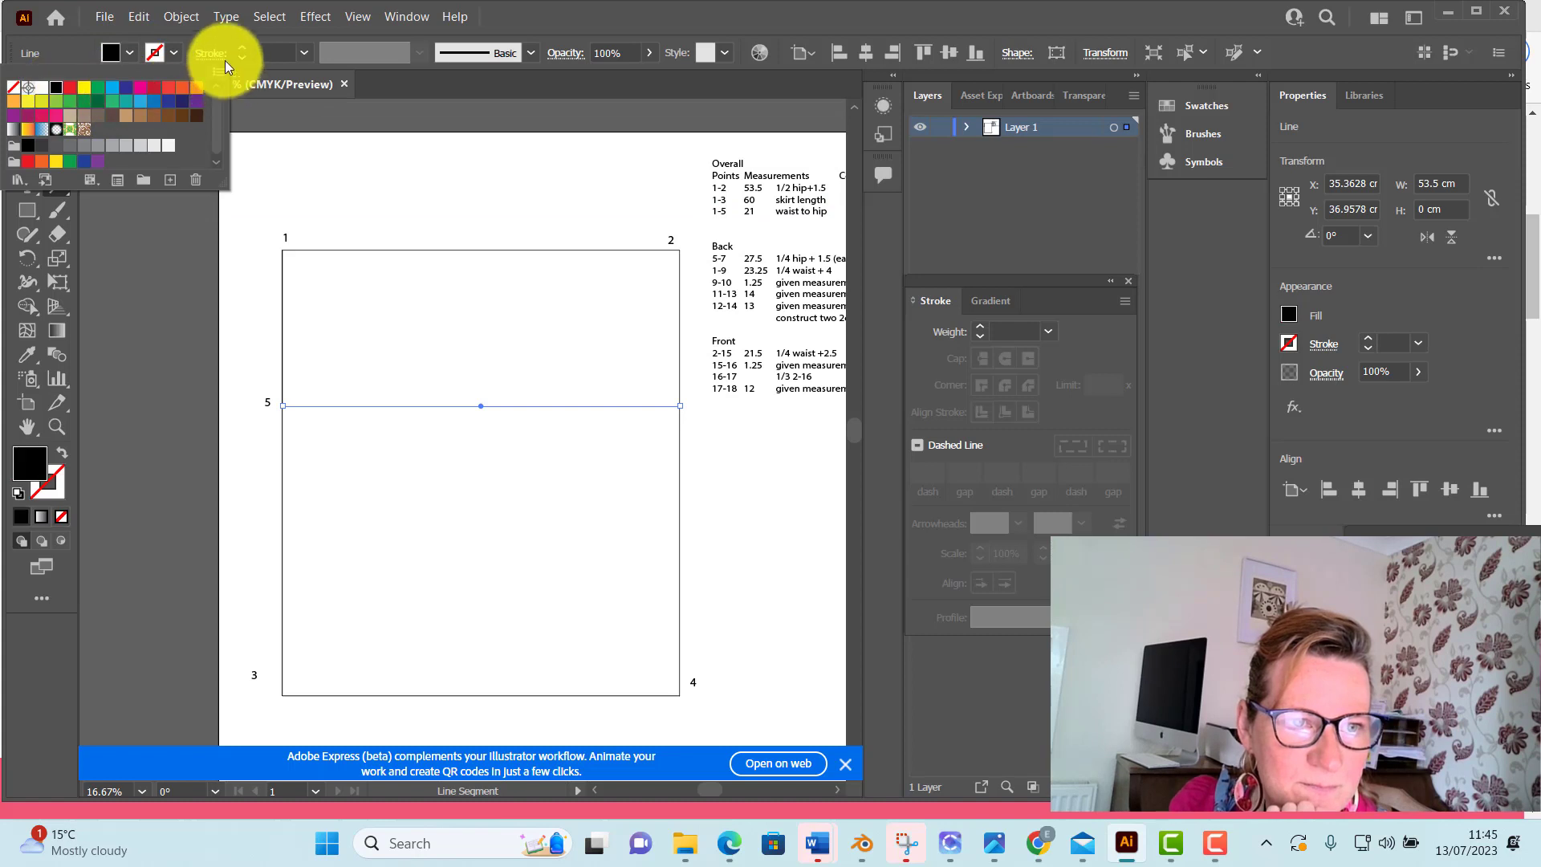
left_click(242, 48)
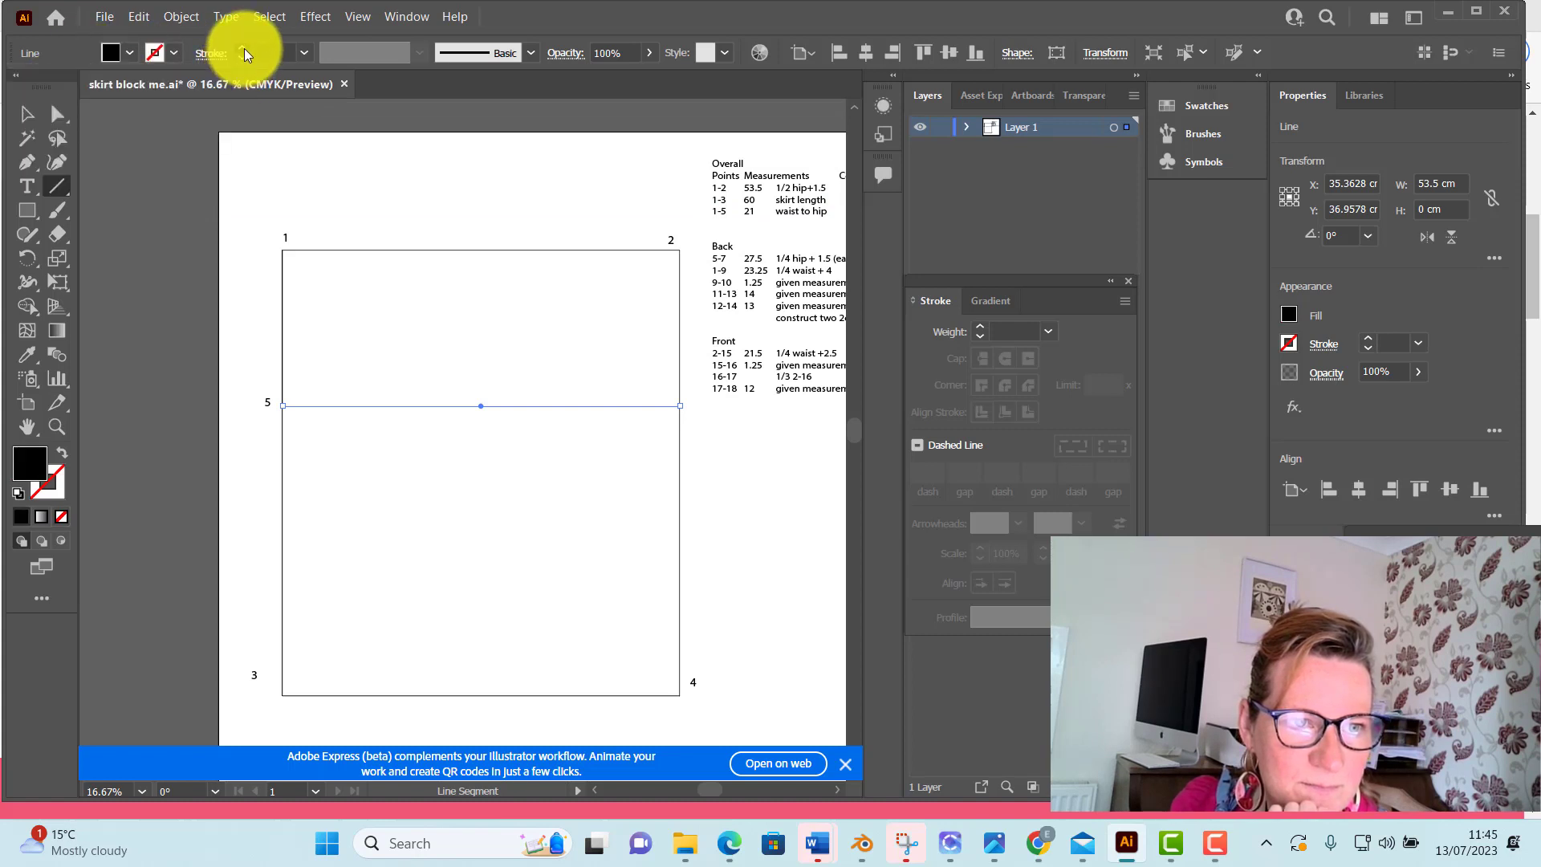
left_click(243, 49)
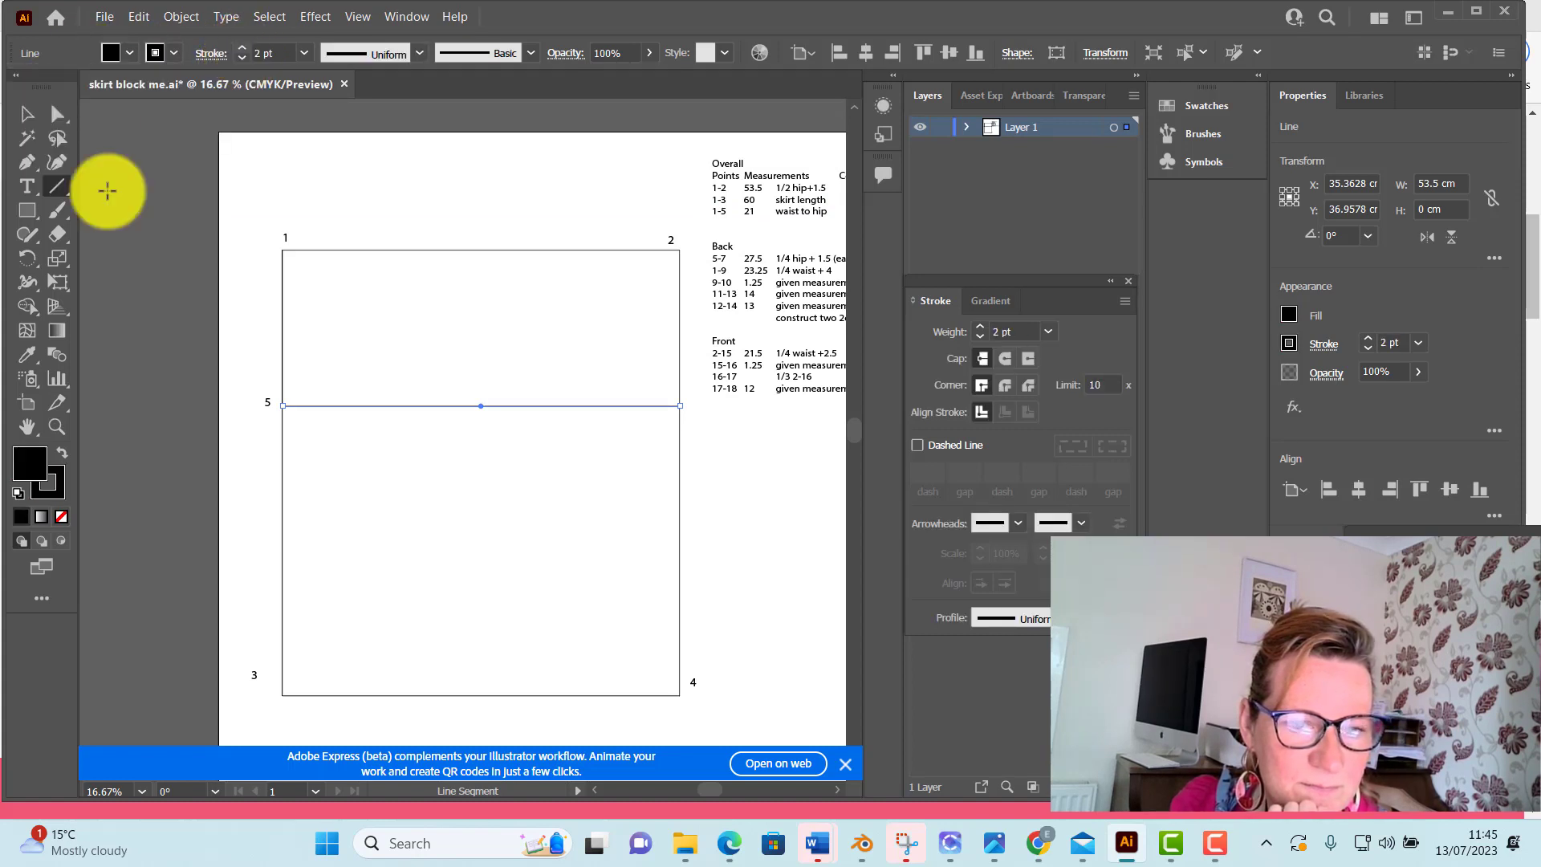
left_click(28, 114)
left_click(152, 137)
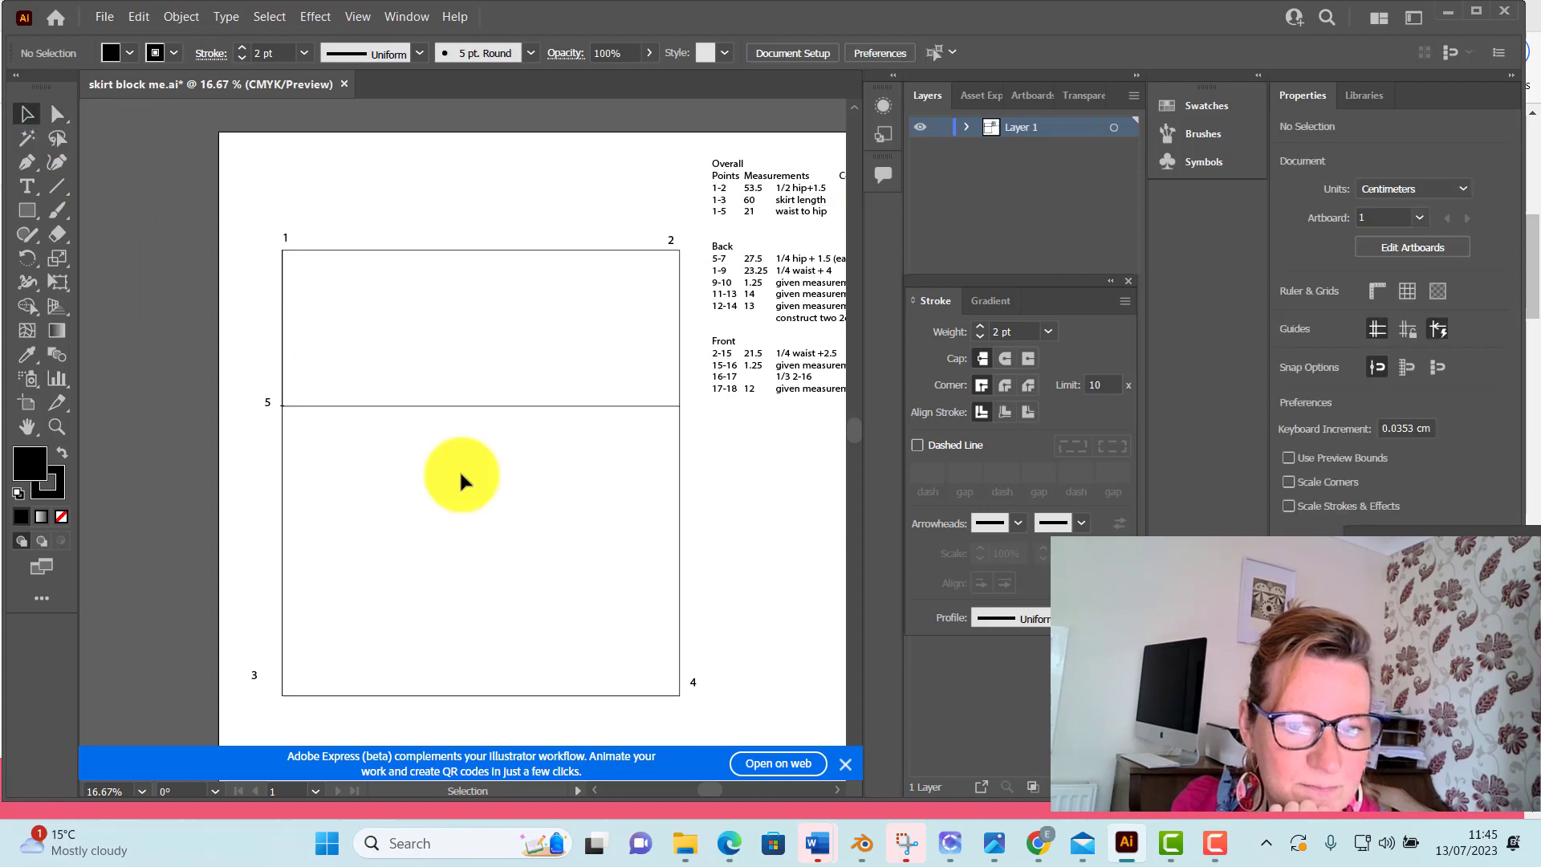
Add the point label "6" in a text box about 3.0 × 2.2 cm beside the hip line's unlabelled end, and deselect it
left_click(27, 186)
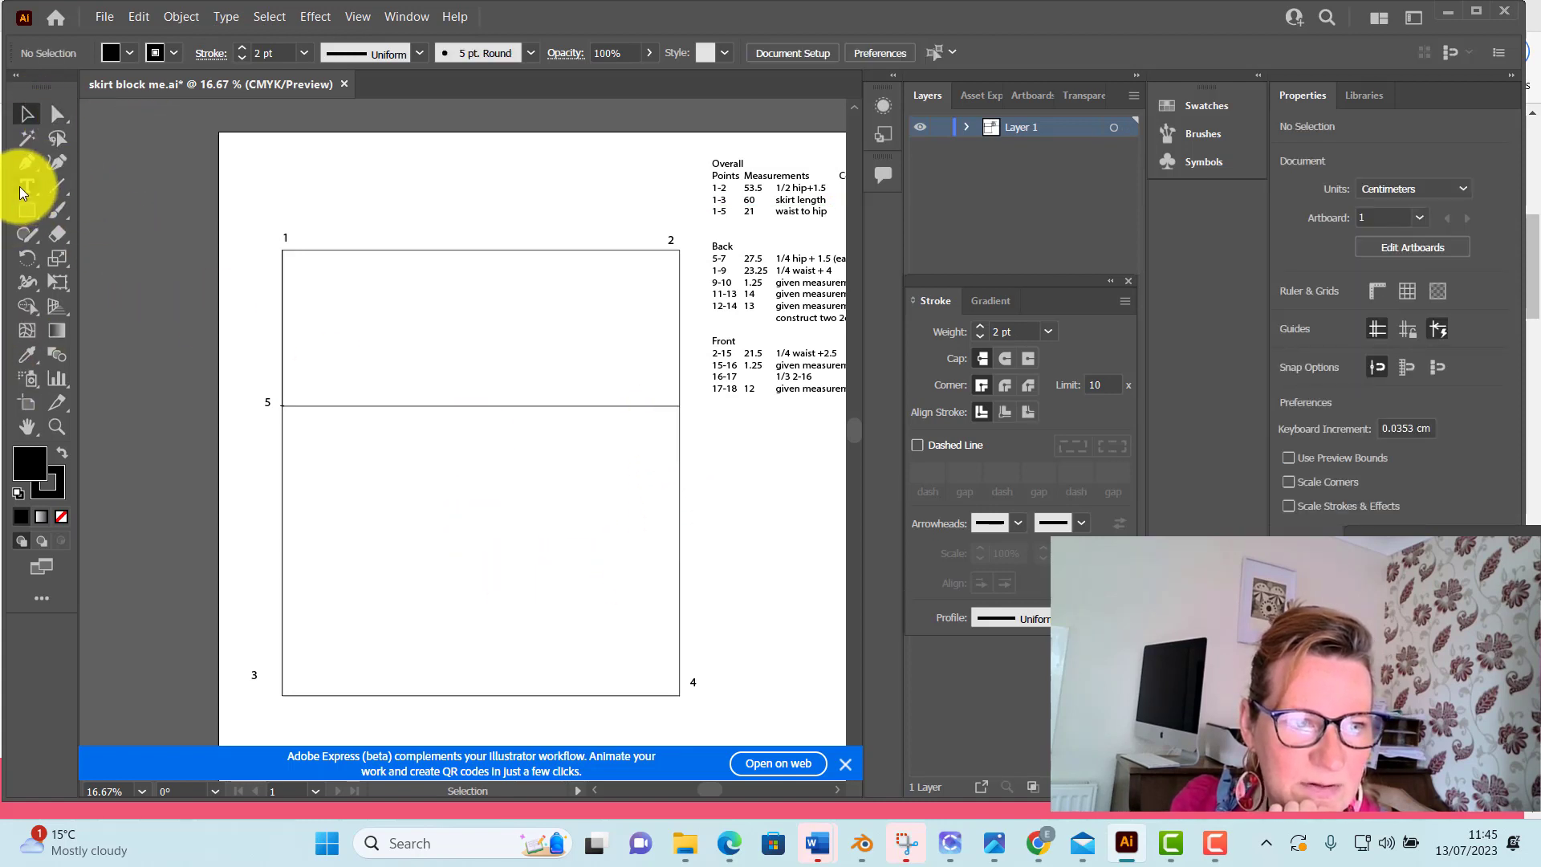
left_click(689, 407)
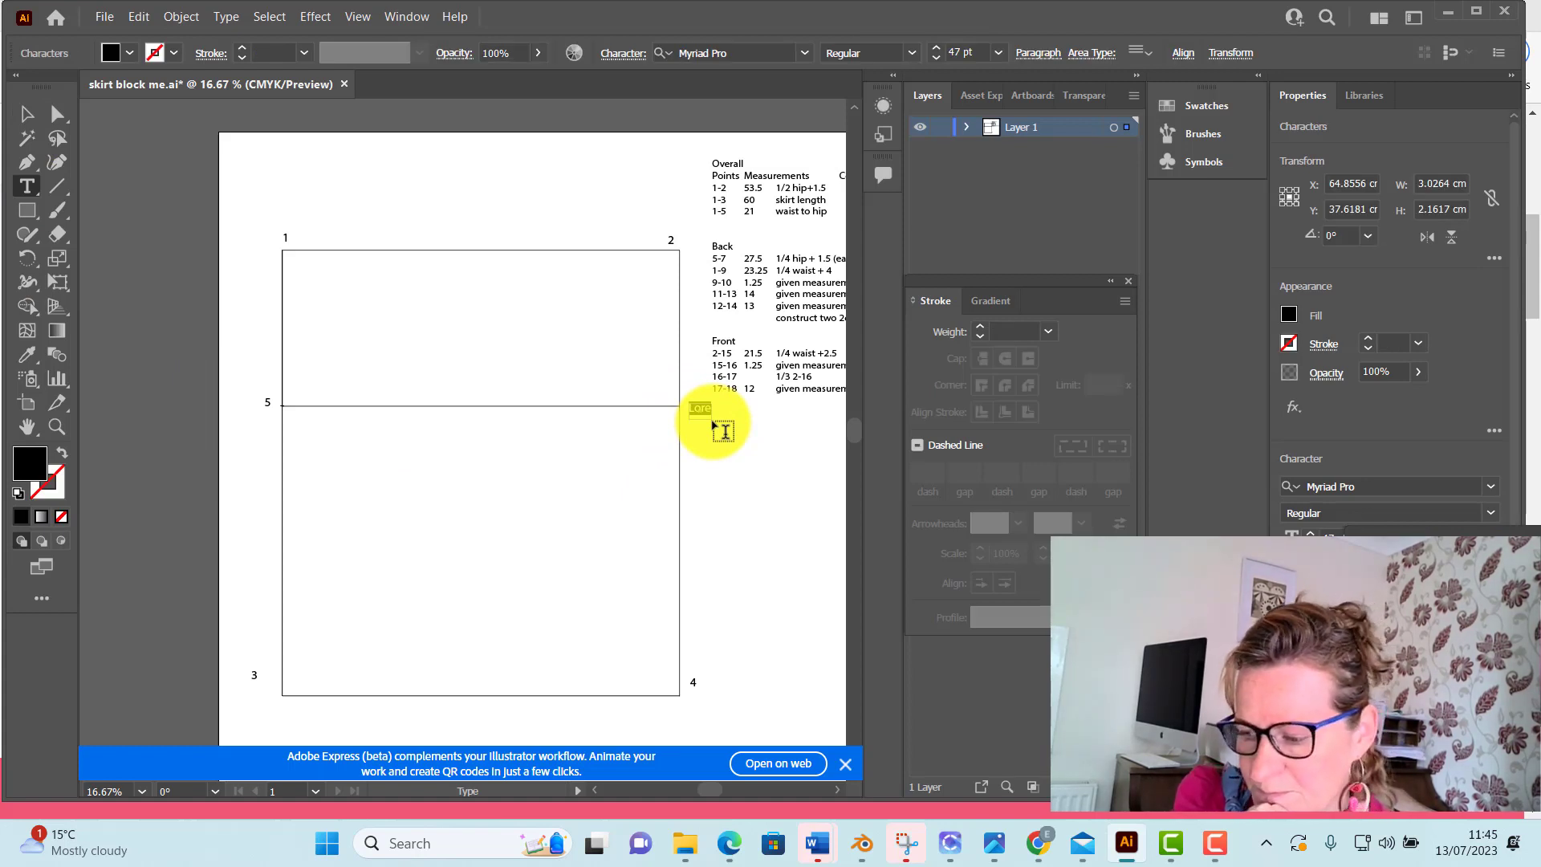
type("6")
left_click(57, 114)
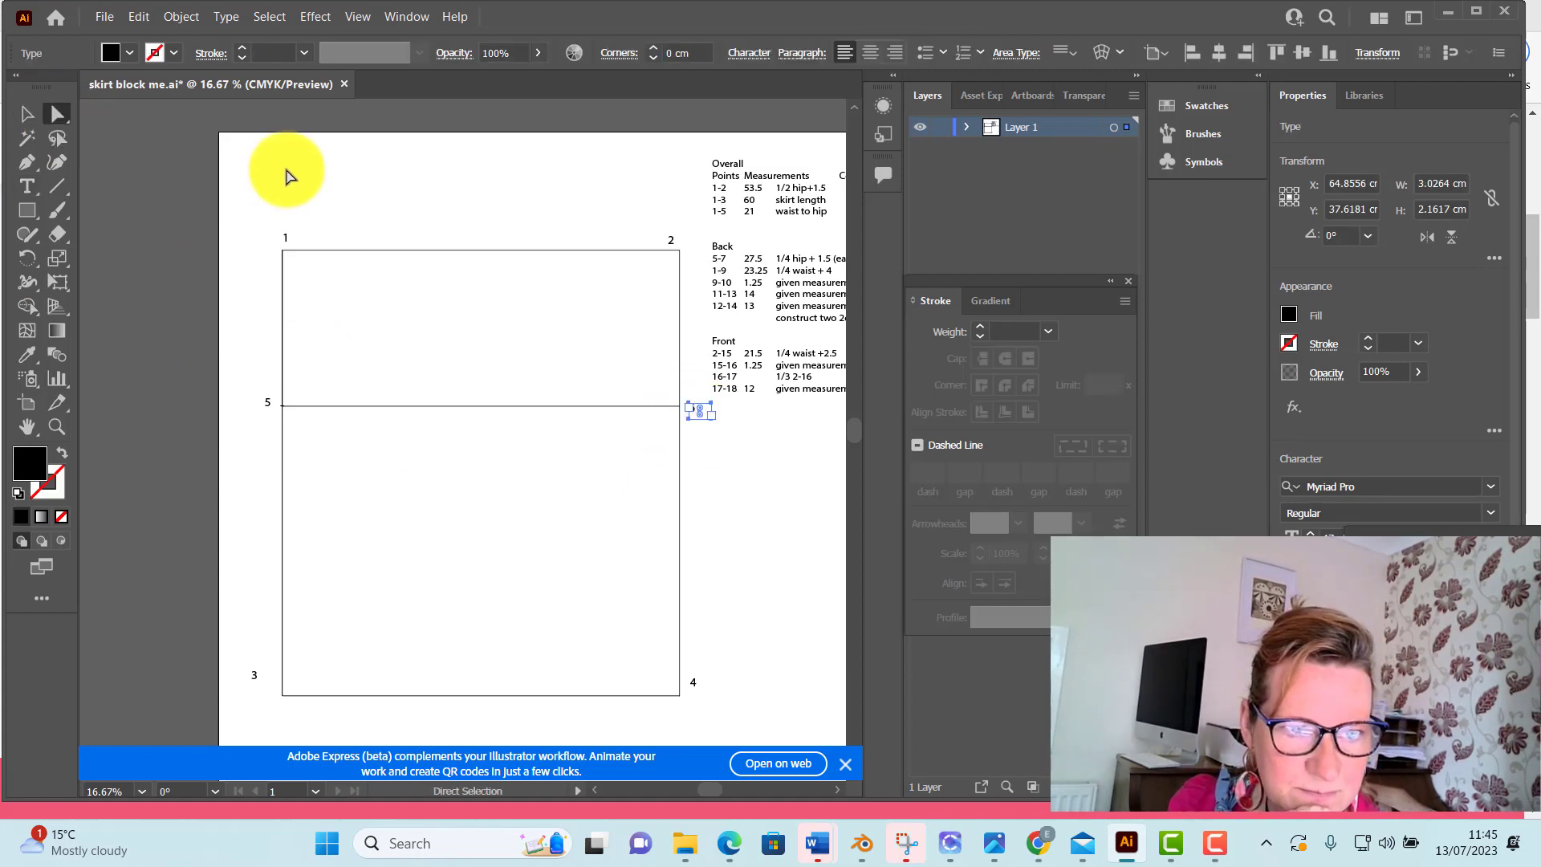
left_click(289, 174)
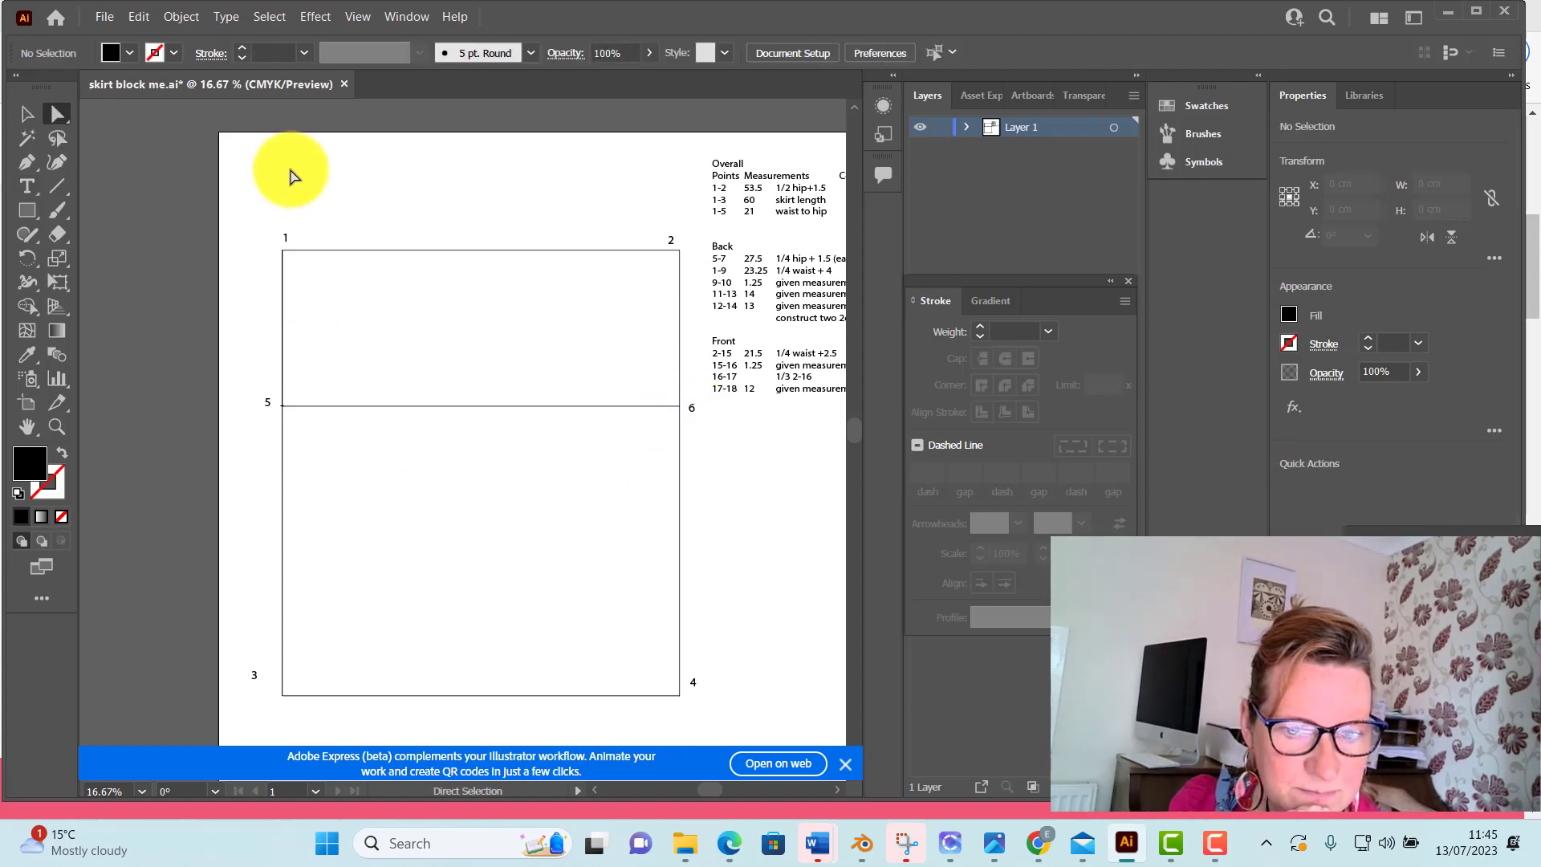
Save the skirt block document
left_click(104, 16)
left_click(143, 191)
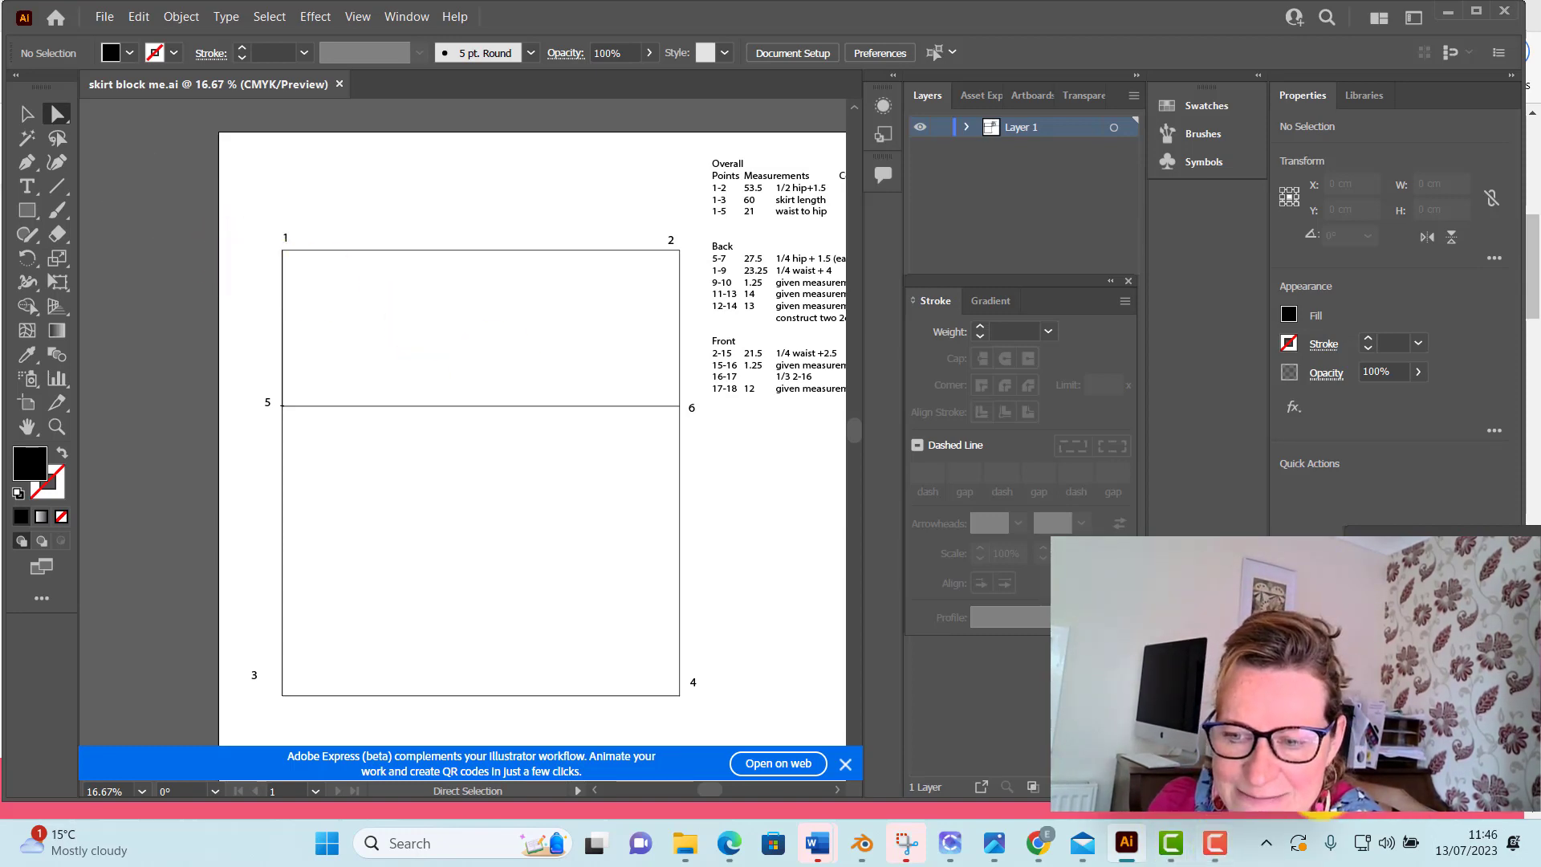
mouse_move(1285, 787)
left_click(1244, 759)
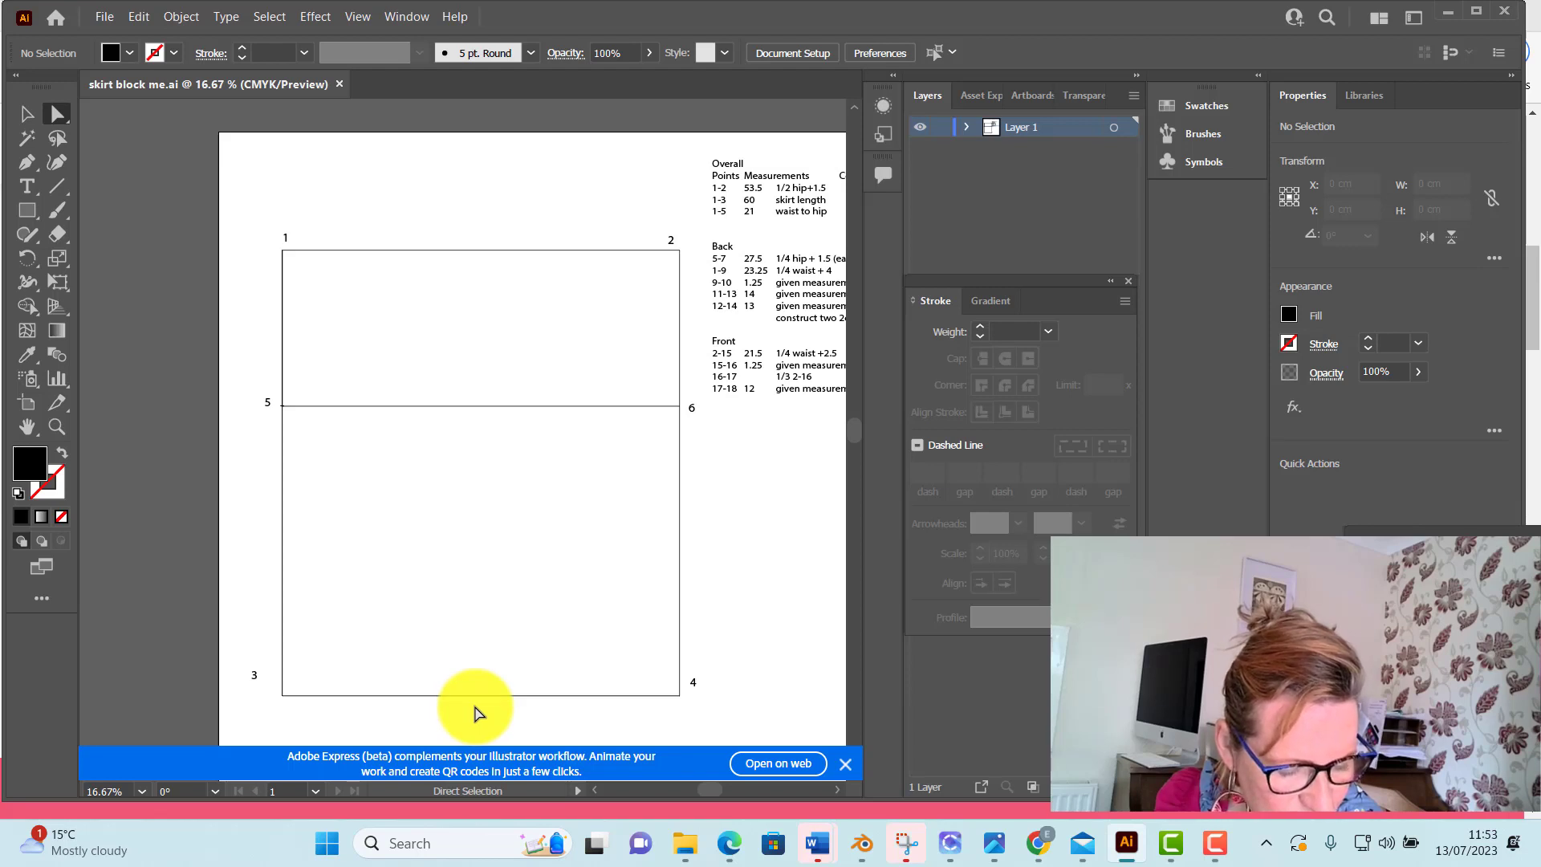
Draw a horizontal 27.5 cm line from point 5 along the hip line, with a black fill and 2 pt stroke
left_click(55, 185)
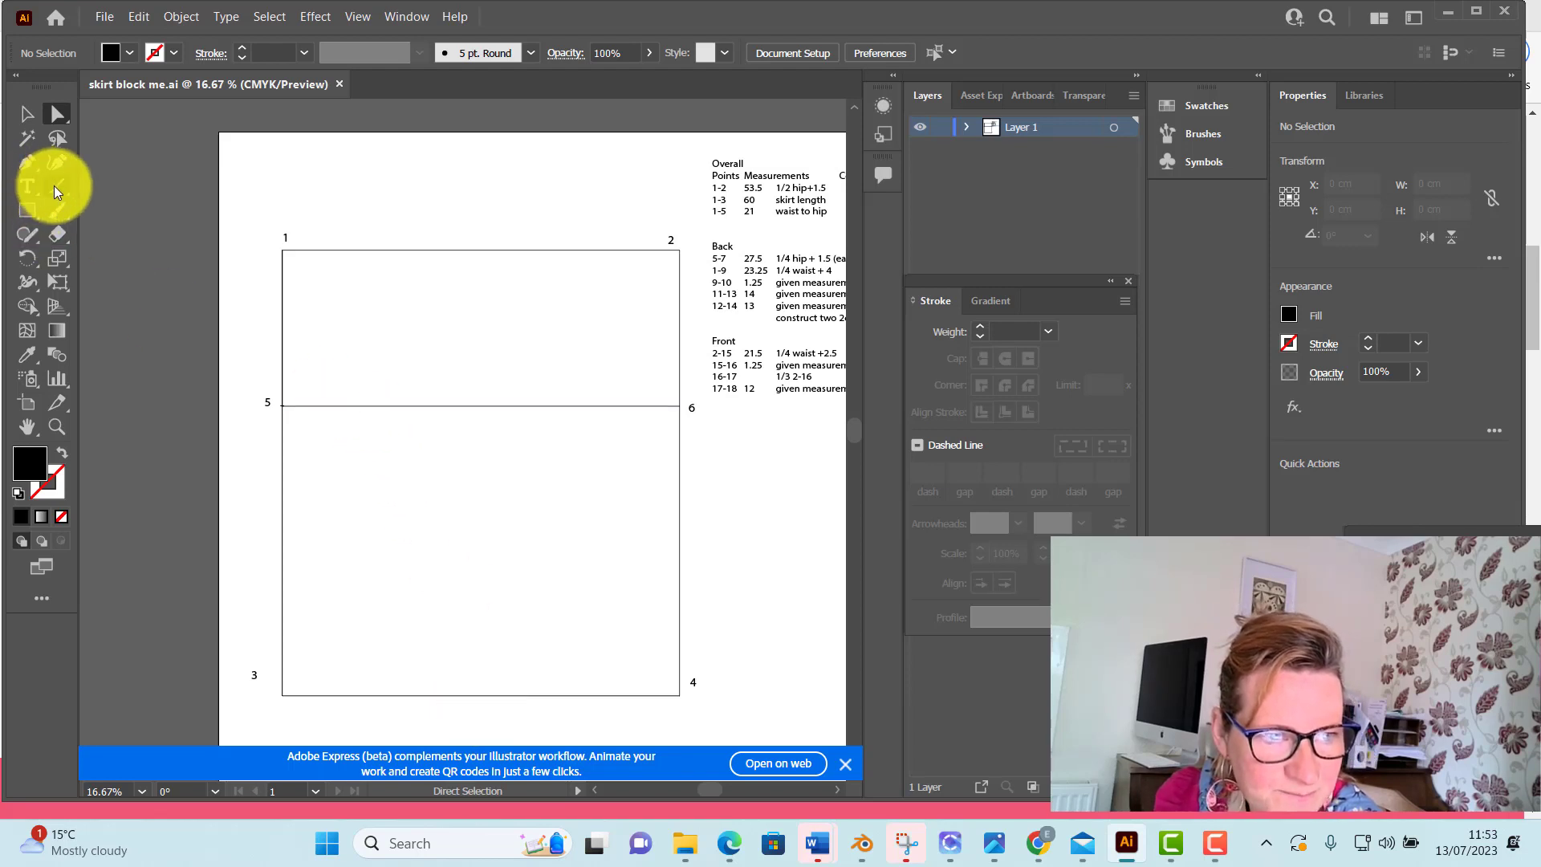
left_click(284, 405)
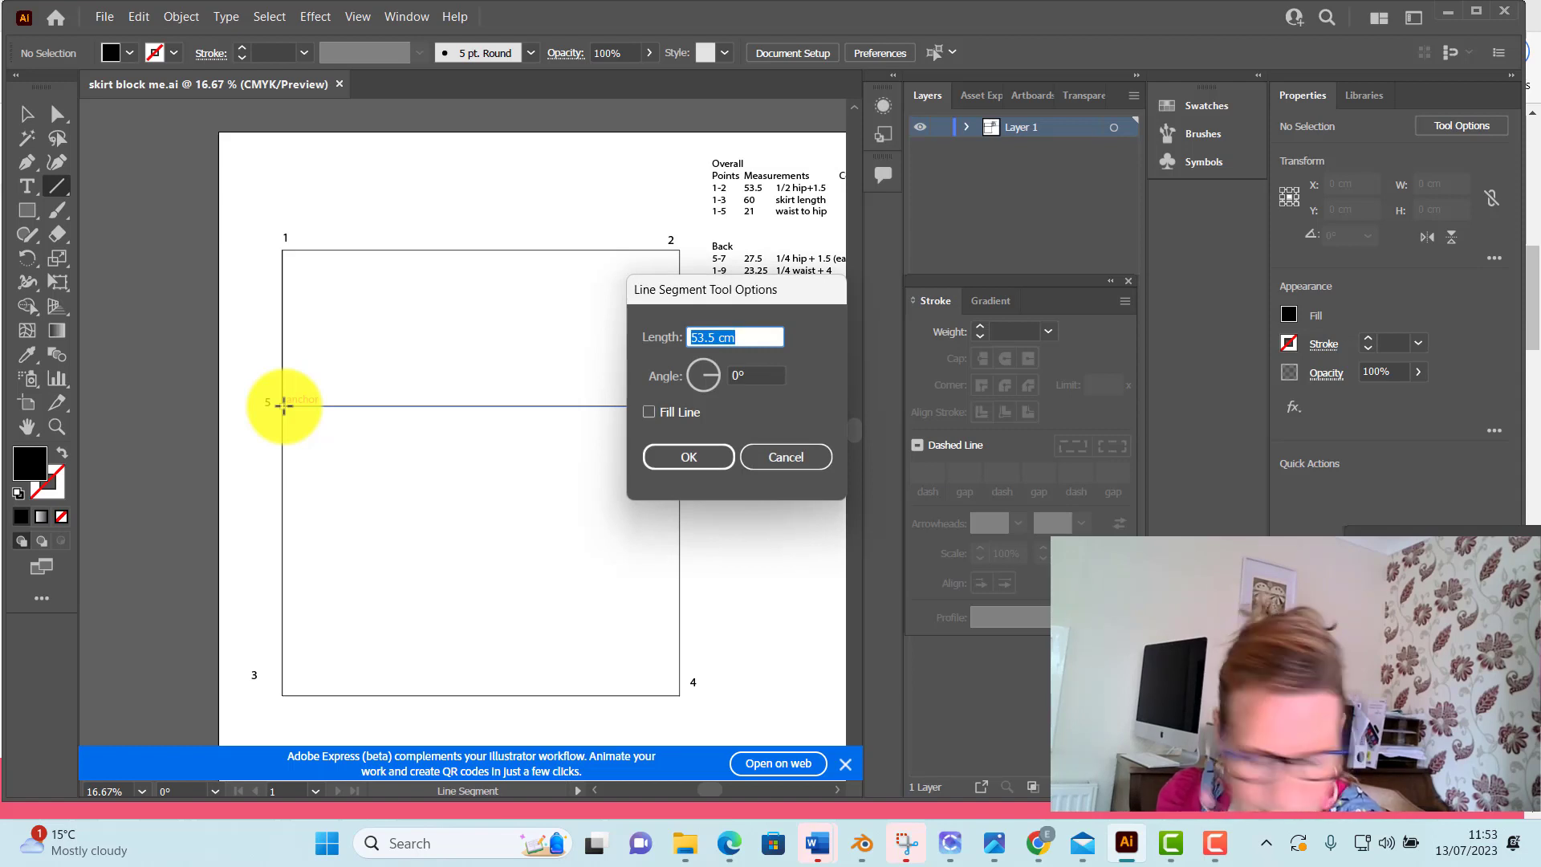
type("27.")
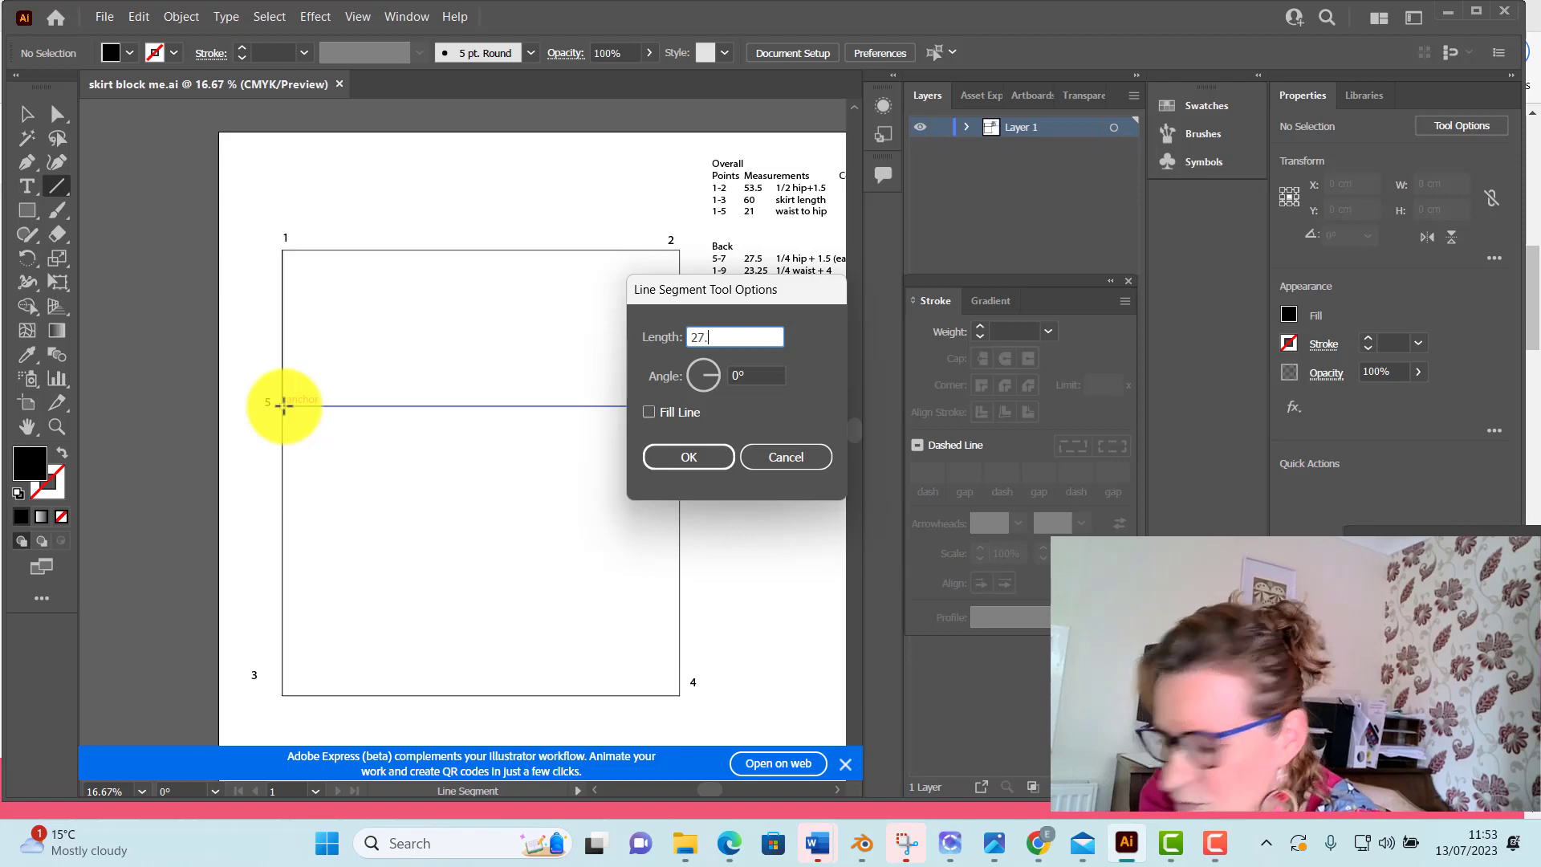
type("5")
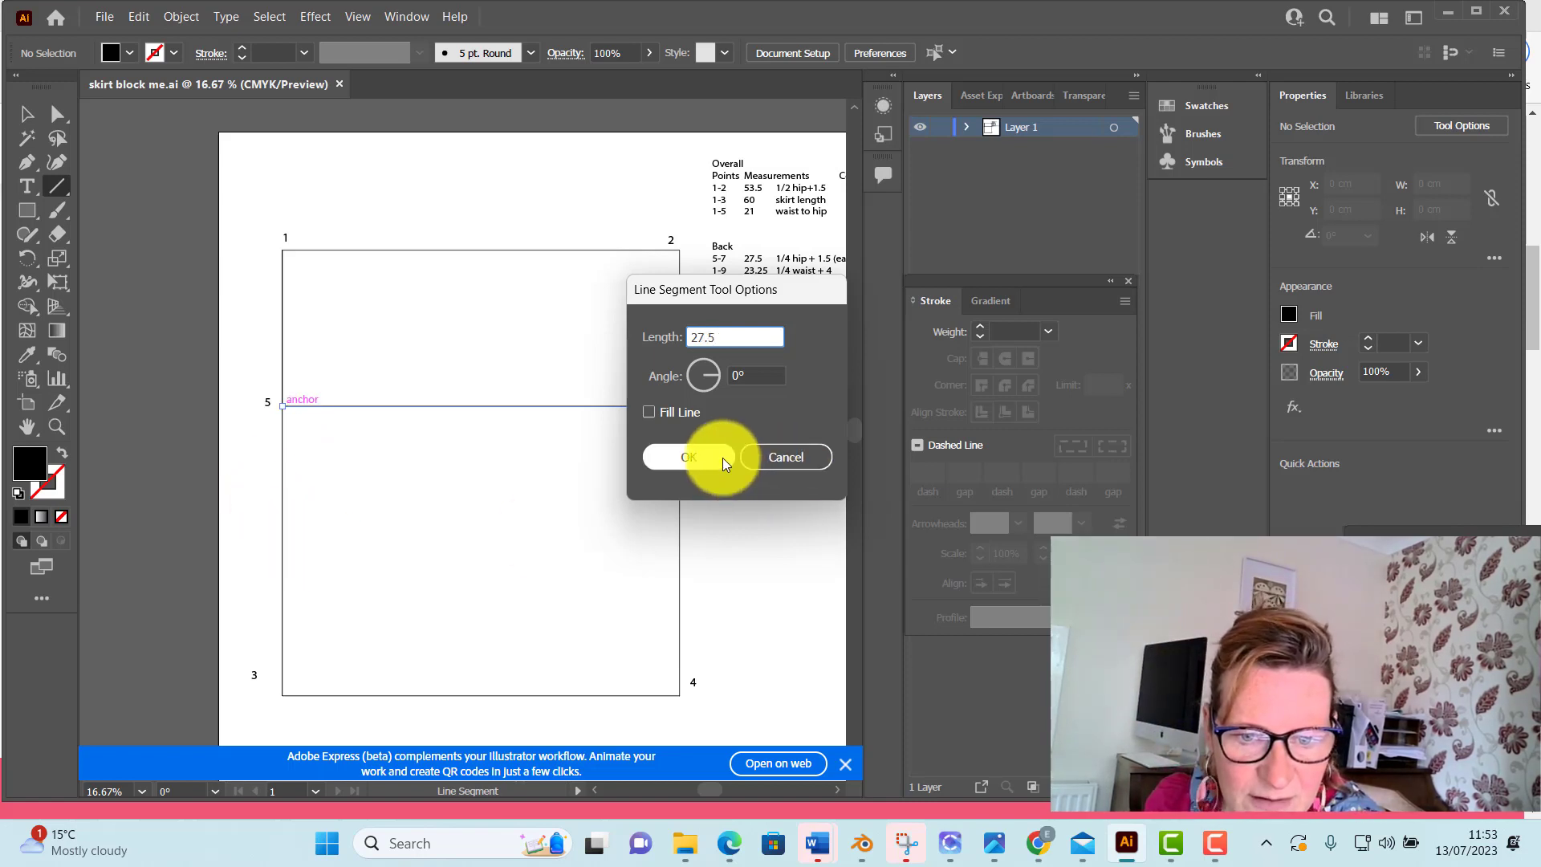
left_click(688, 457)
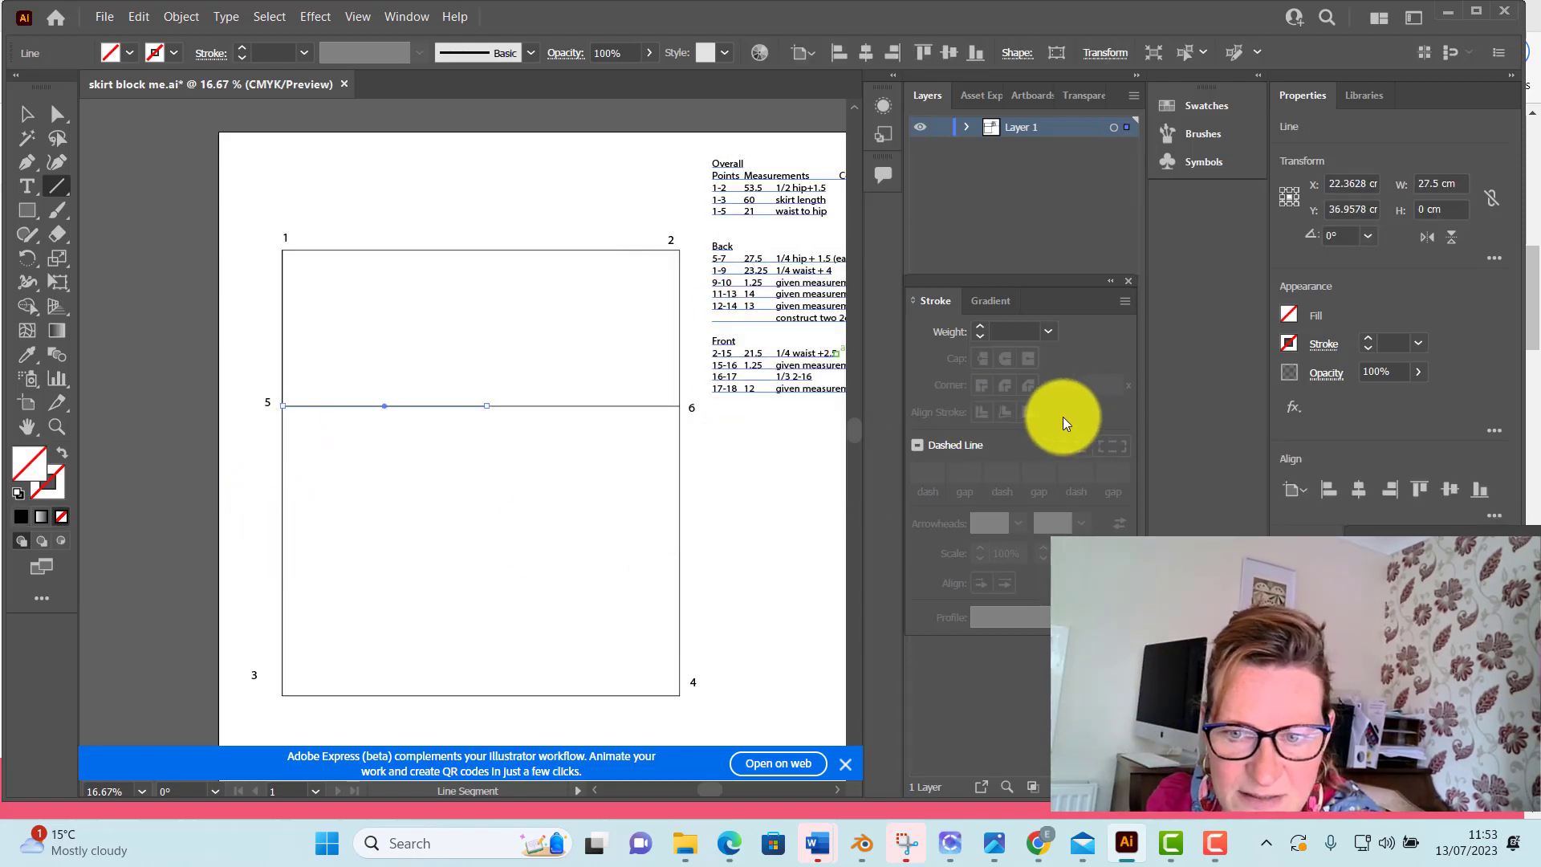
left_click(127, 52)
left_click(55, 86)
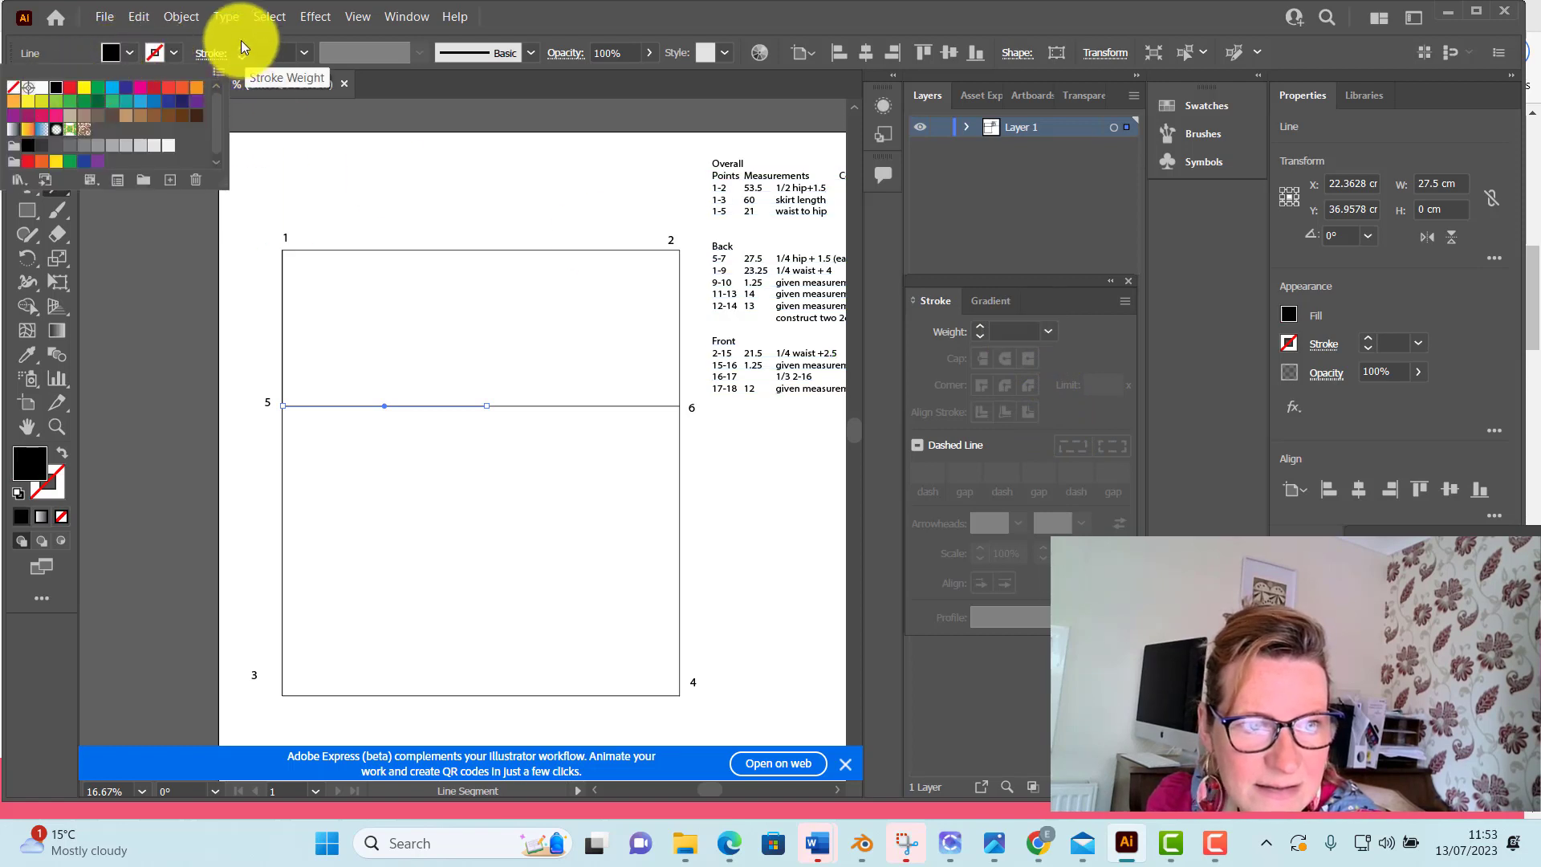
left_click(239, 45)
left_click(239, 46)
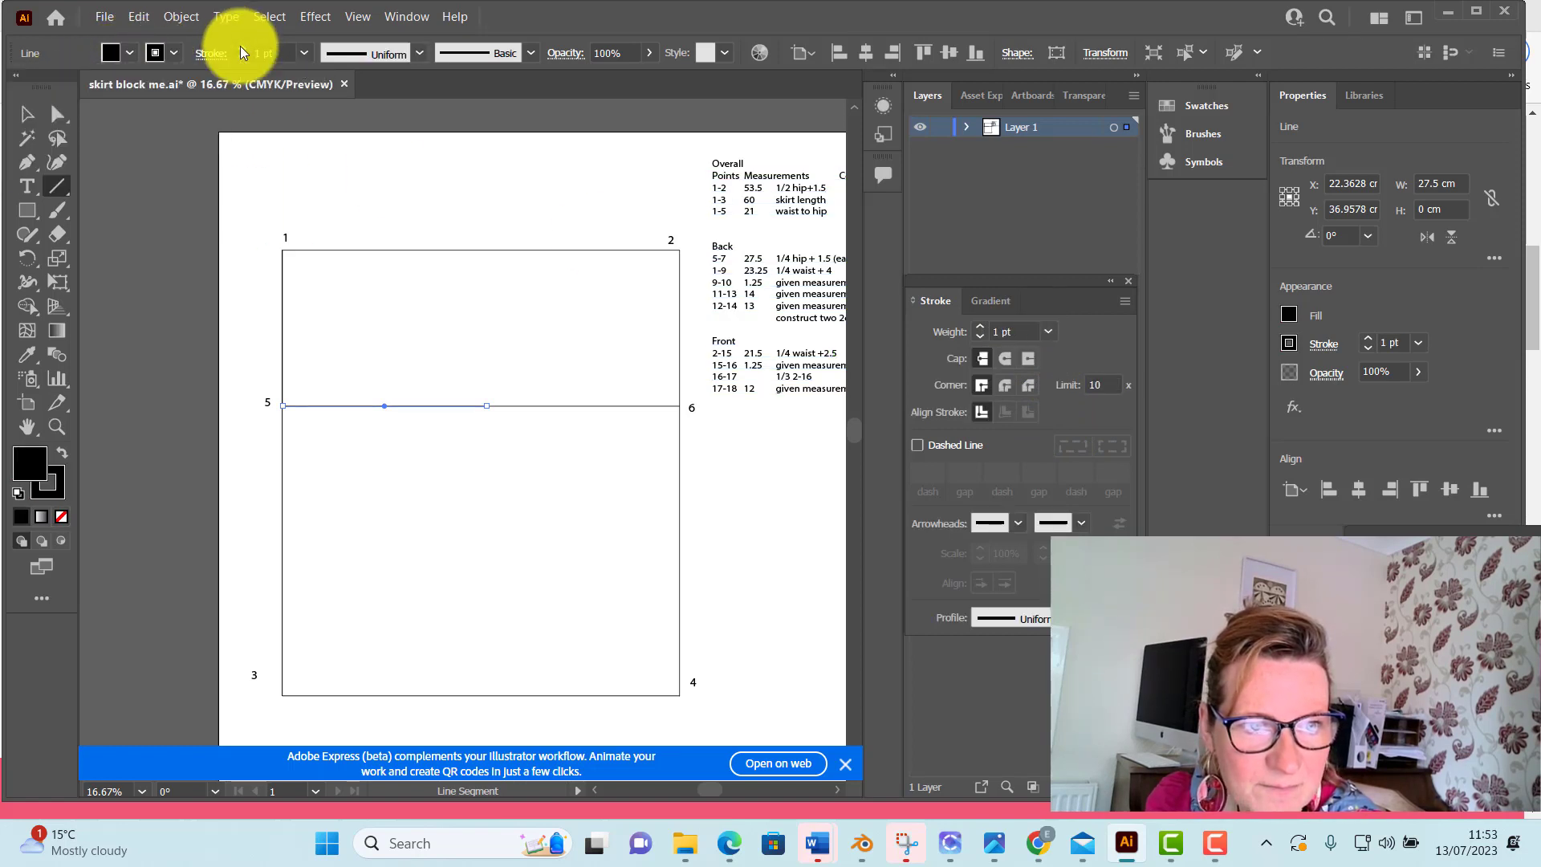
left_click(239, 46)
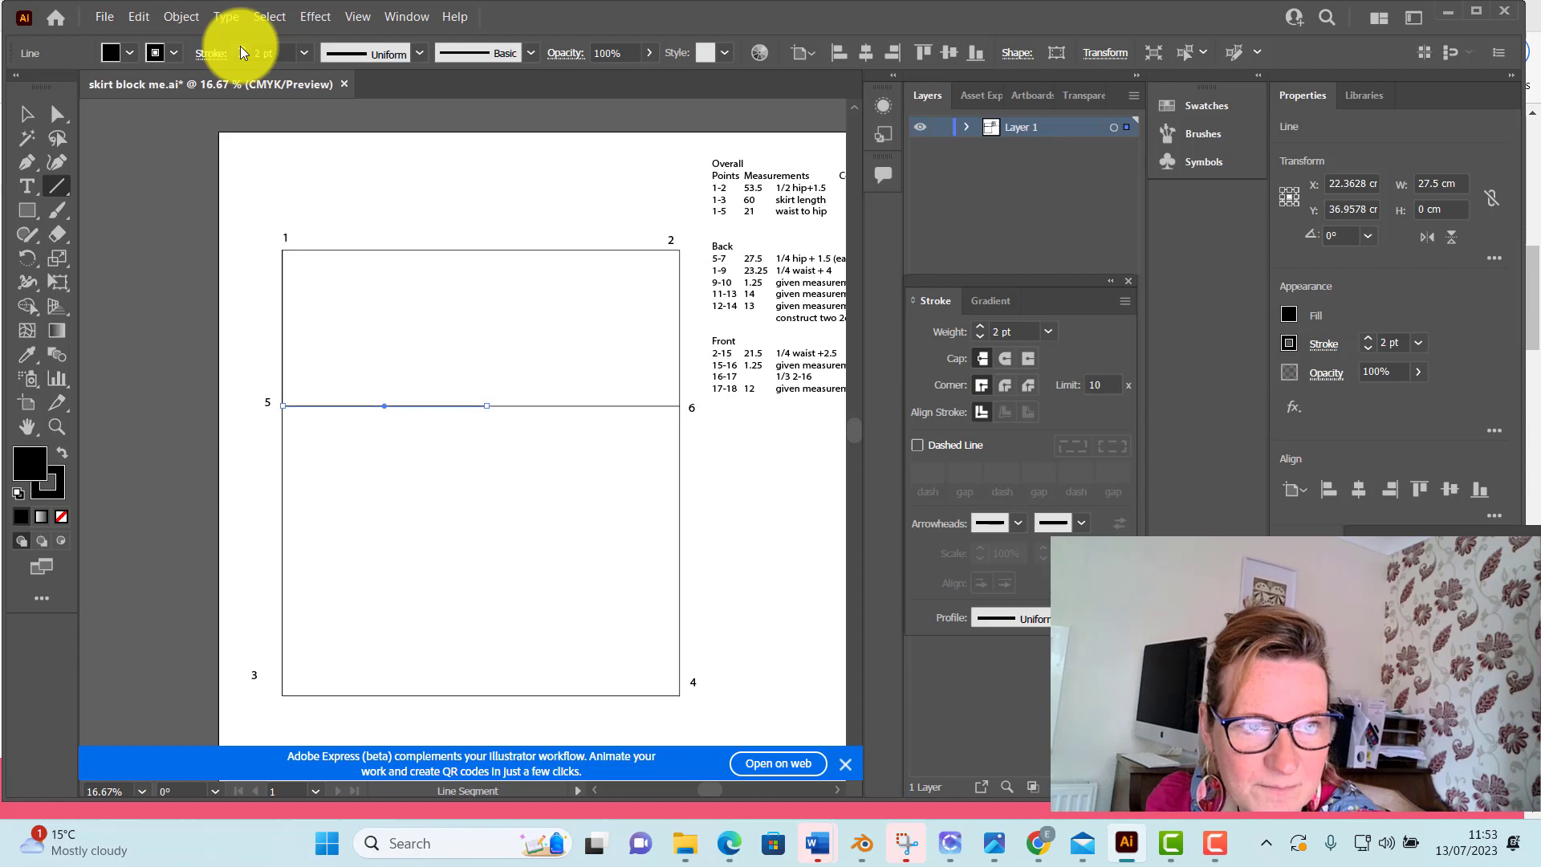
Add the perpendicular bar arrowhead Arrow 27 to the far end of the 27.5 cm line, and deselect it
left_click(1081, 527)
scroll(1040, 449, "down", 5)
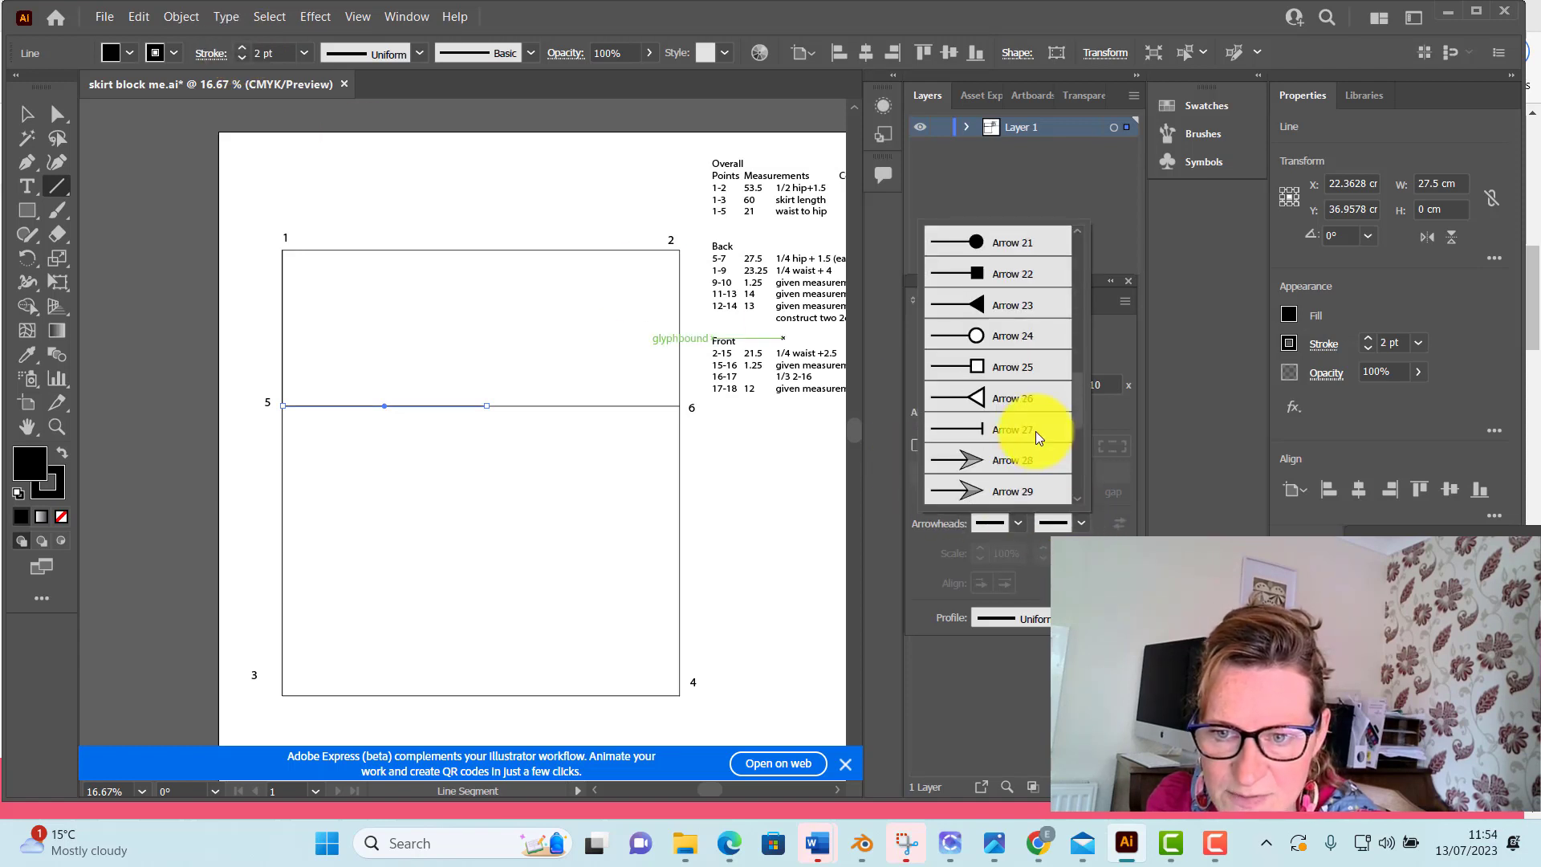
left_click(1027, 433)
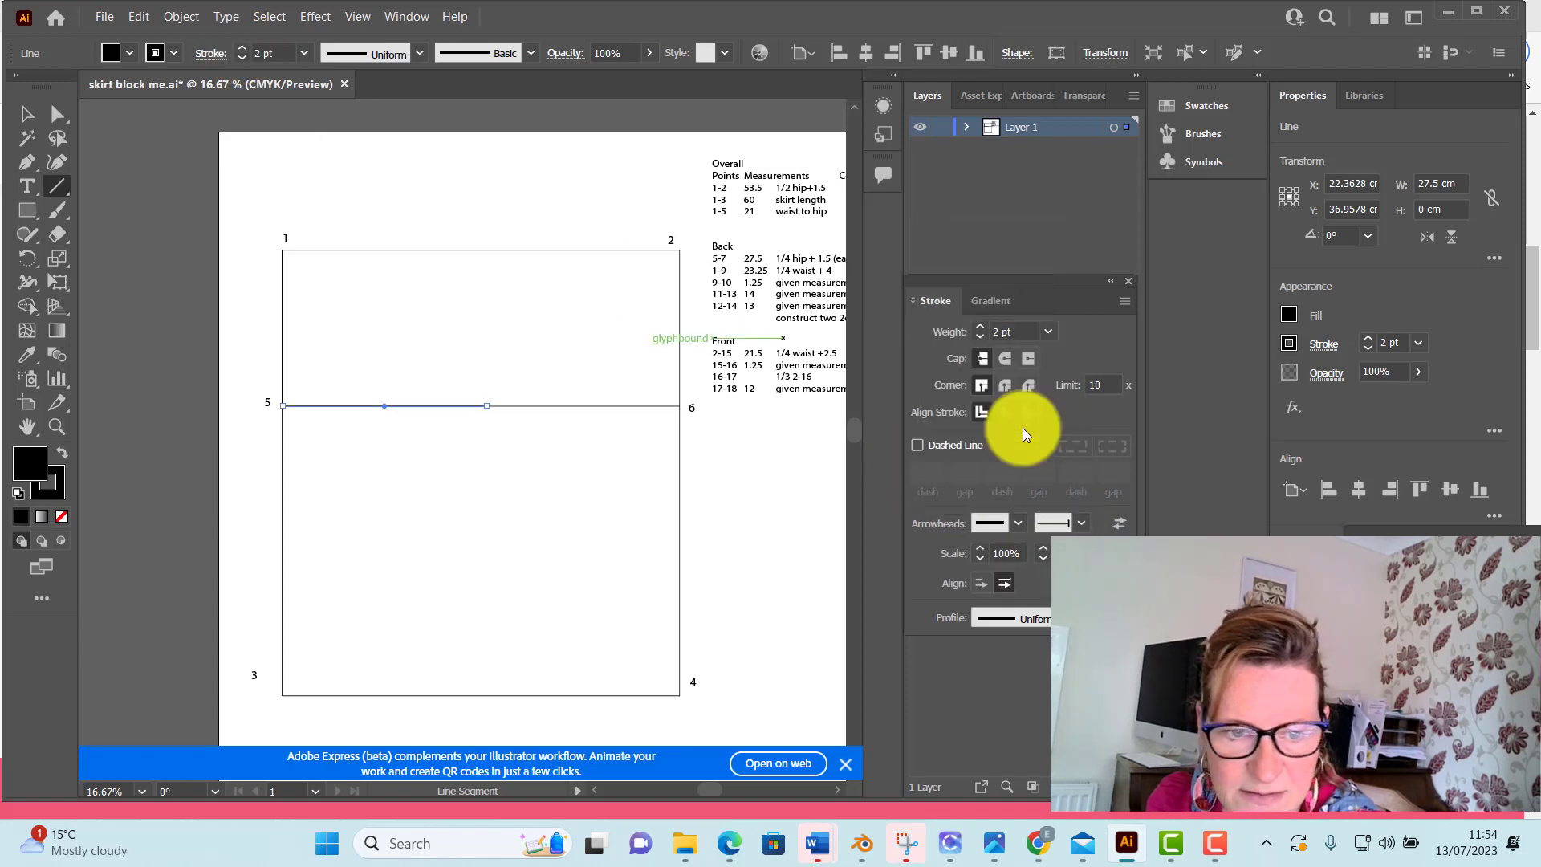
left_click(27, 114)
left_click(199, 193)
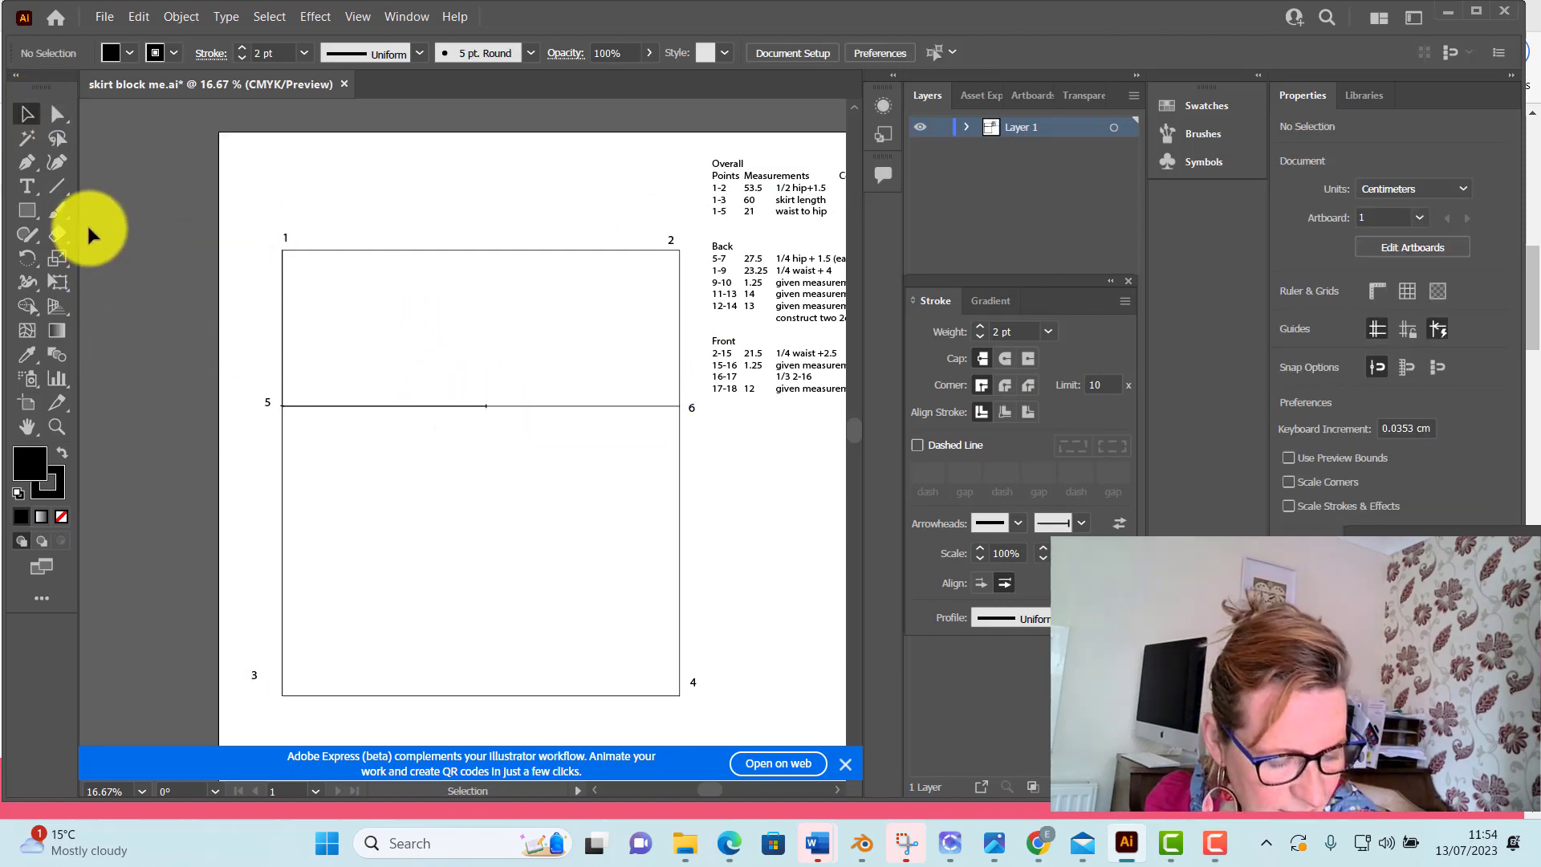
Add the point label "7" in a text box about 2.3 × 2.5 cm above the bar mark, and move it closer to the hip line
left_click(27, 185)
left_click_drag(487, 391, 507, 409)
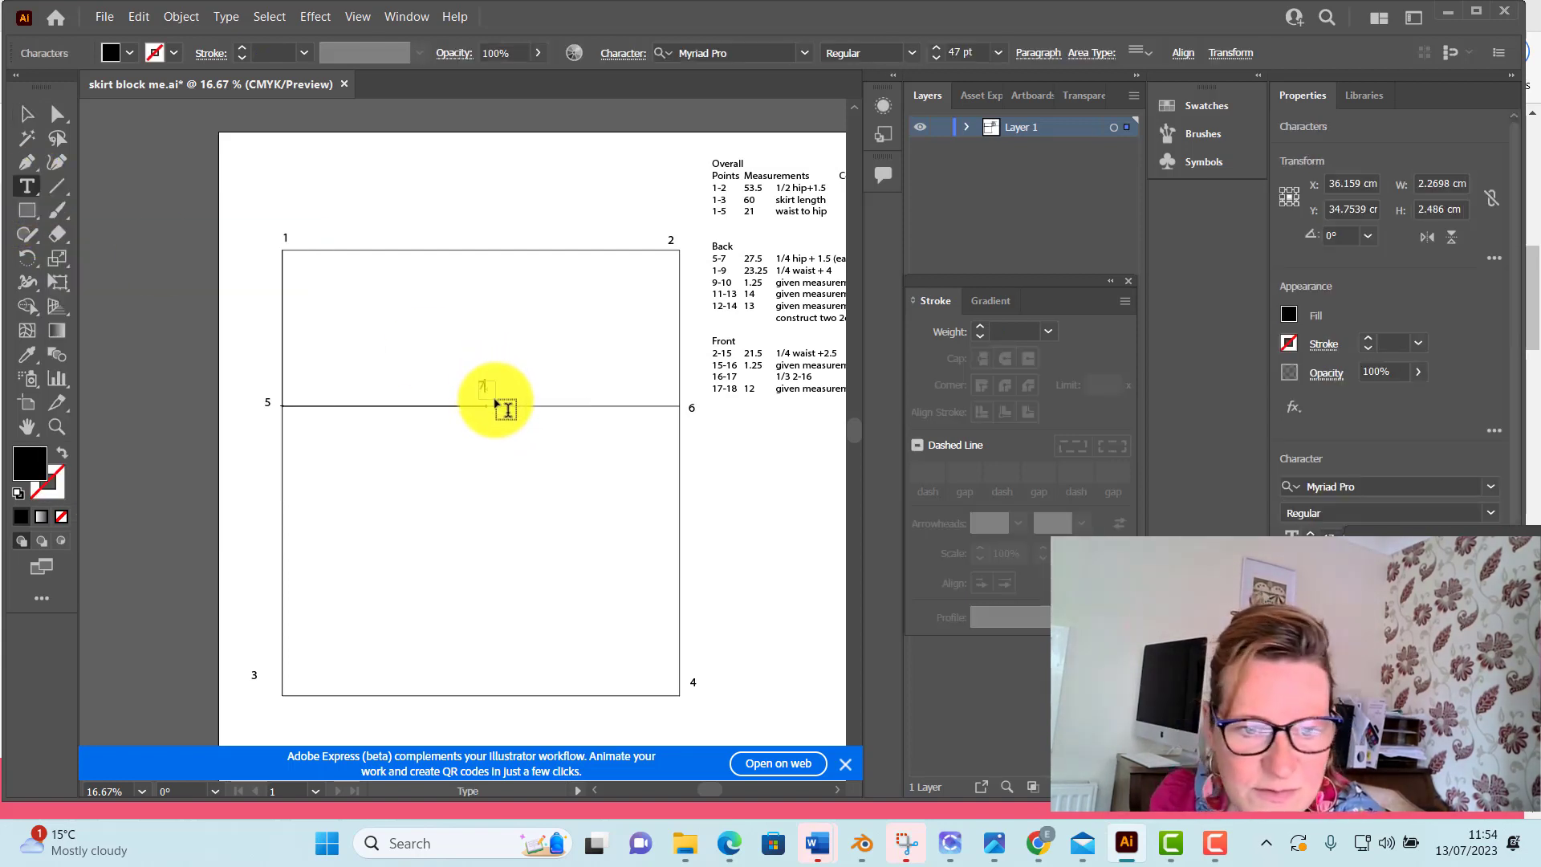
left_click(27, 114)
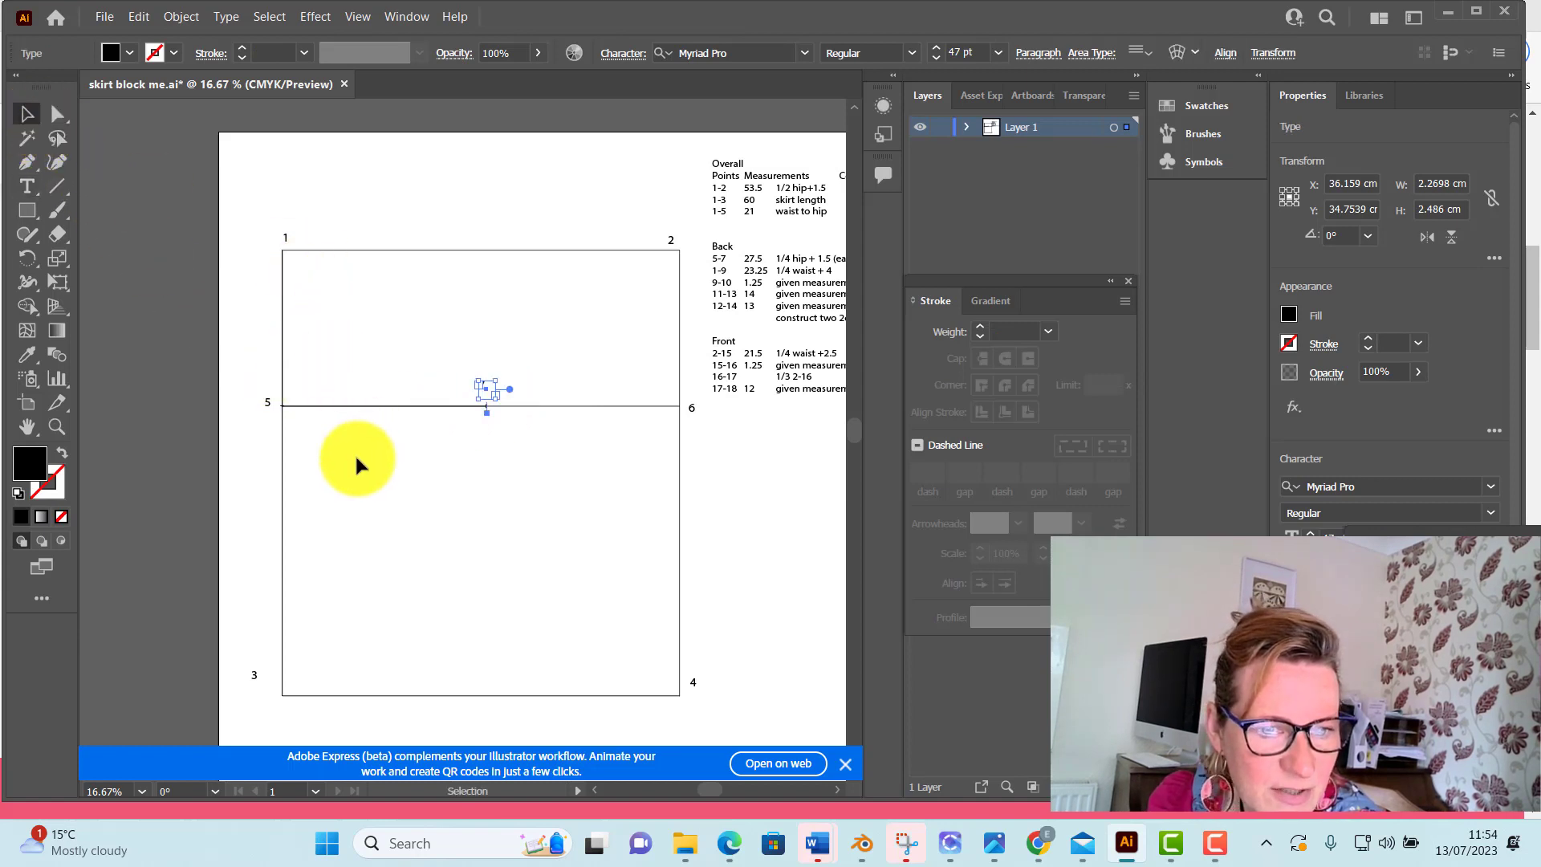
left_click(57, 114)
left_click(136, 191)
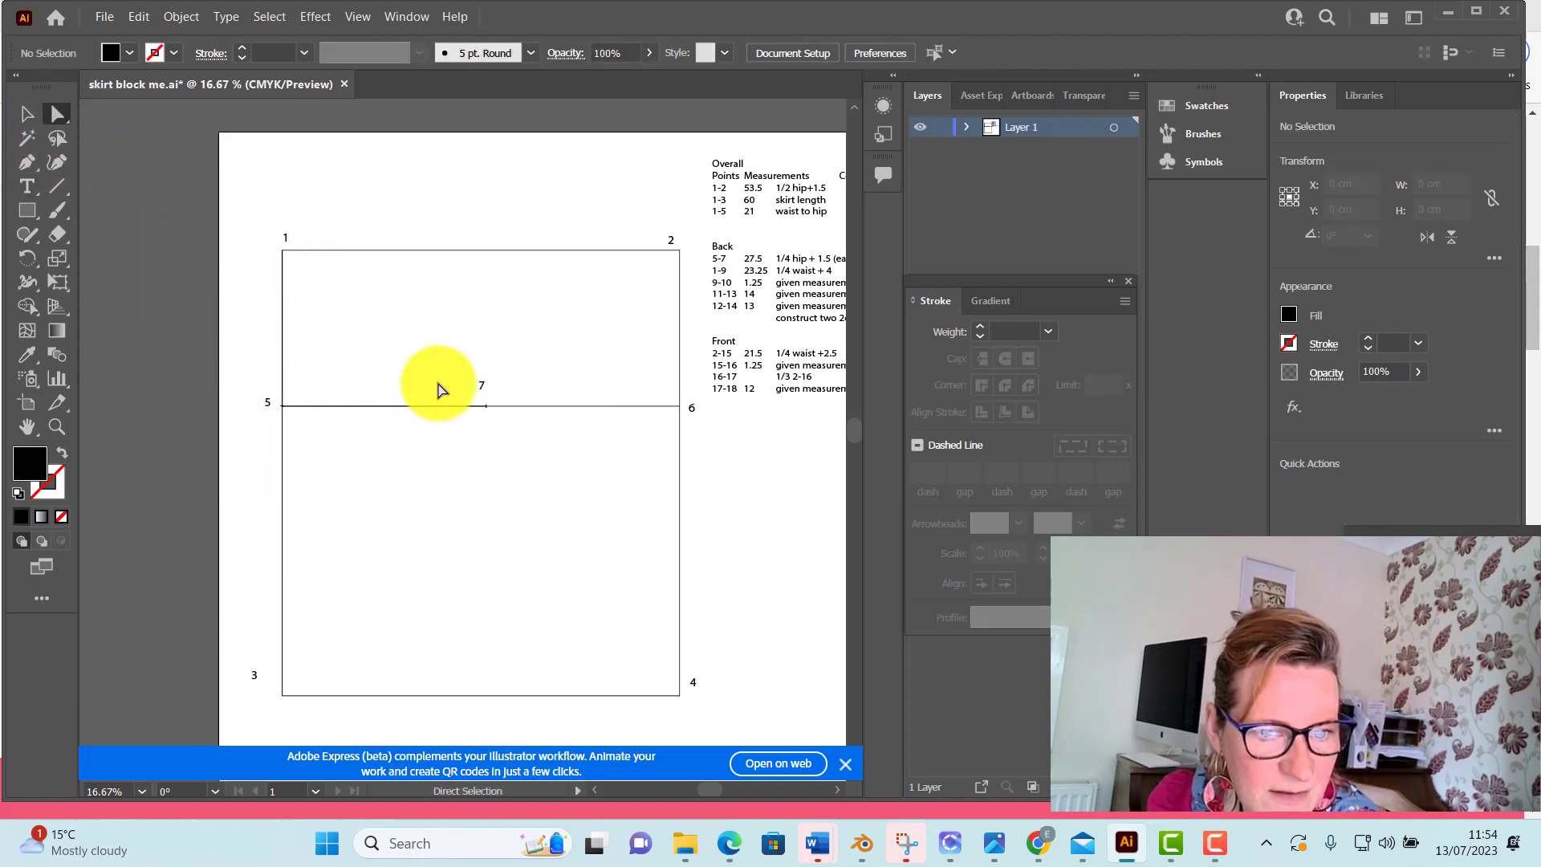
left_click_drag(484, 385, 484, 395)
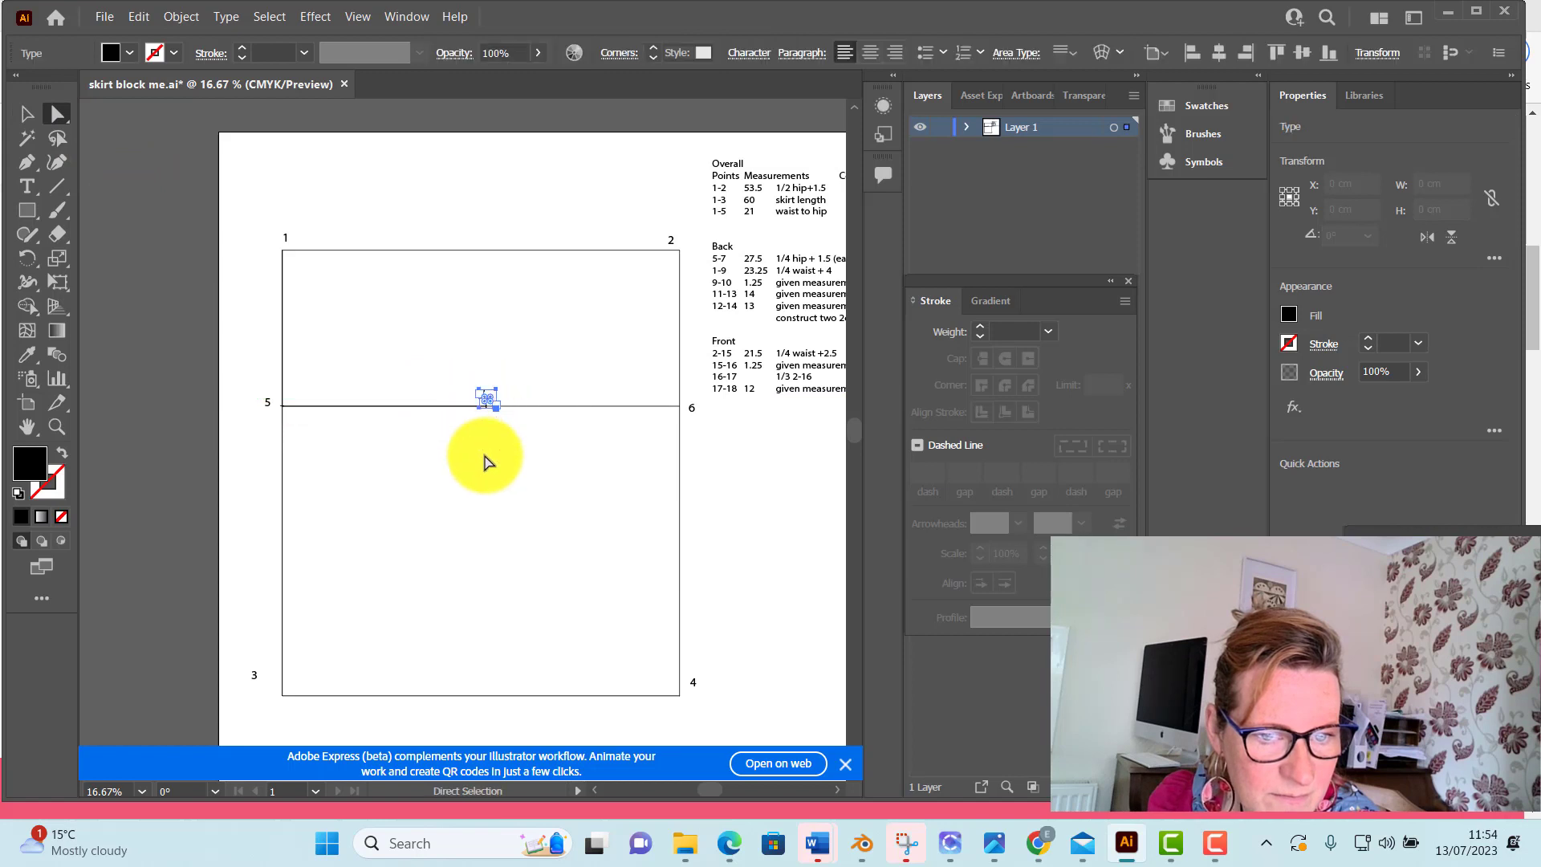
Draw a vertical line about 39 cm long at 270° from point 7 down to the hem line
left_click(56, 185)
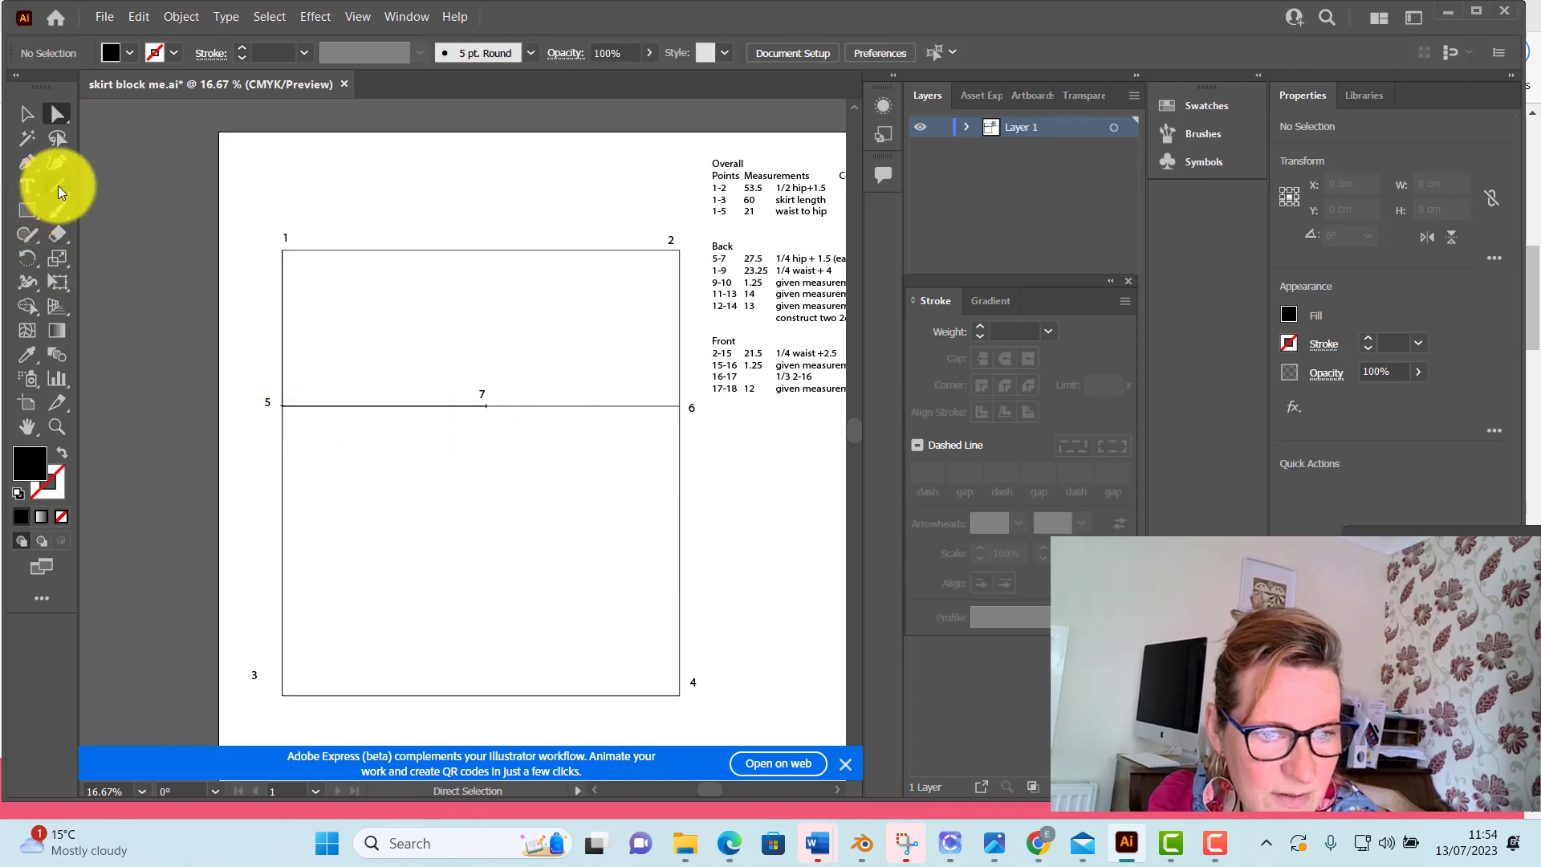
left_click(485, 408)
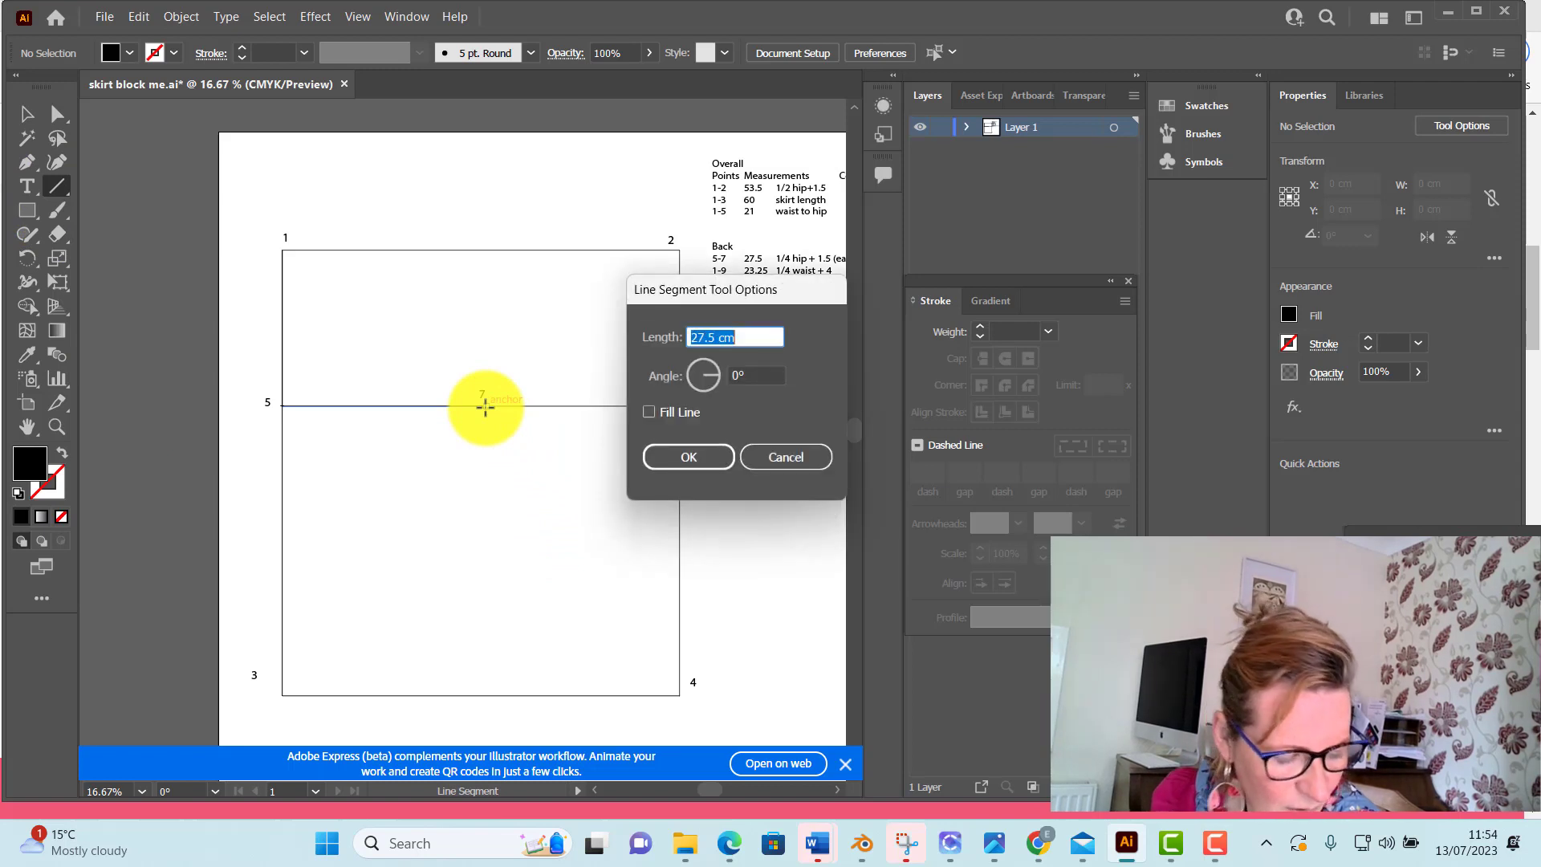
left_click(788, 454)
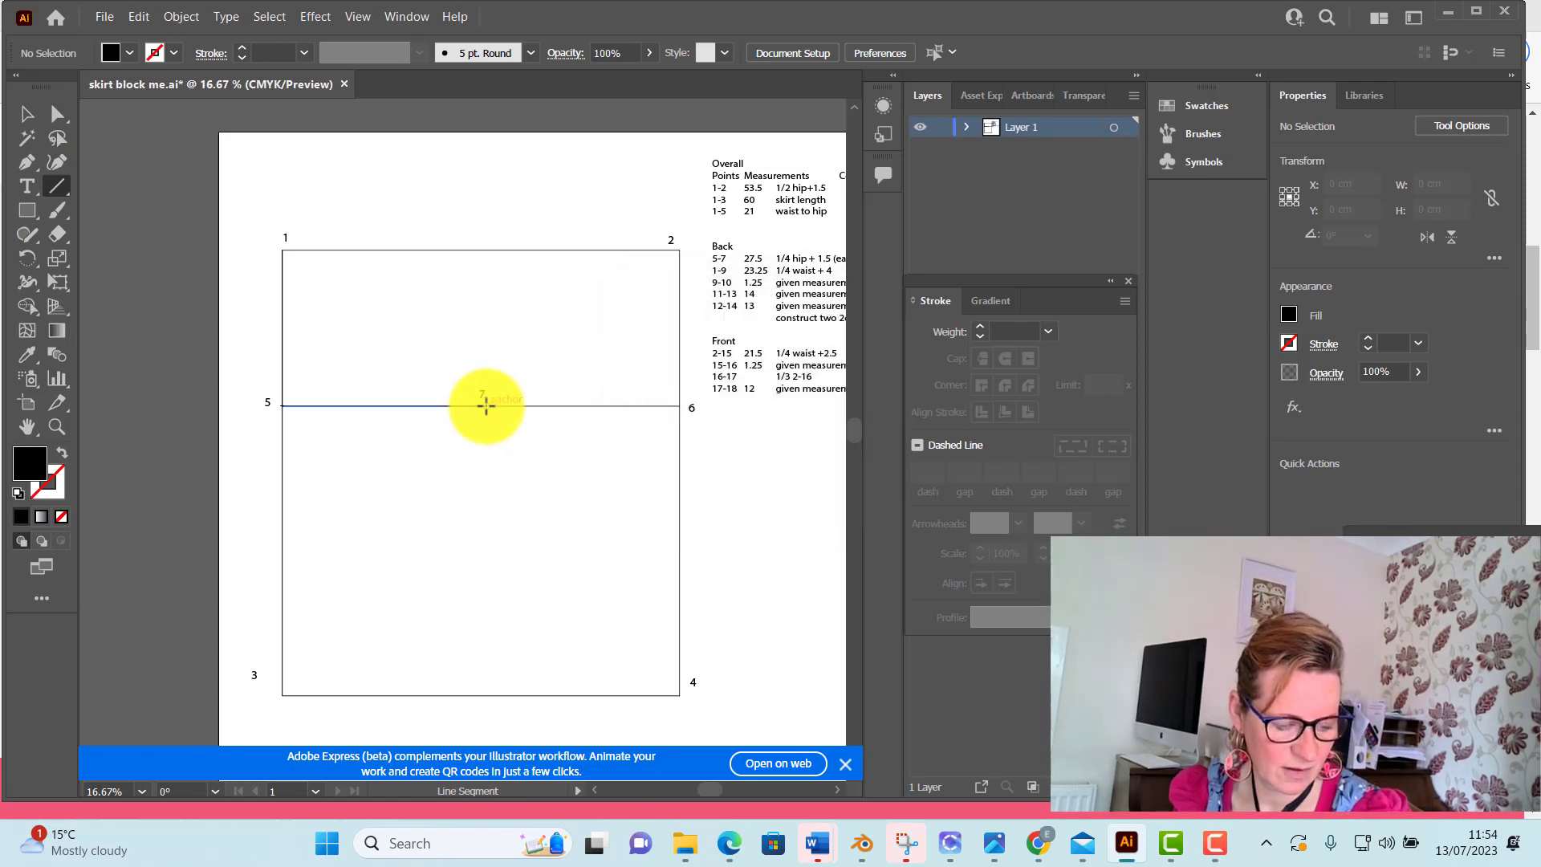
left_click_drag(486, 406, 453, 696)
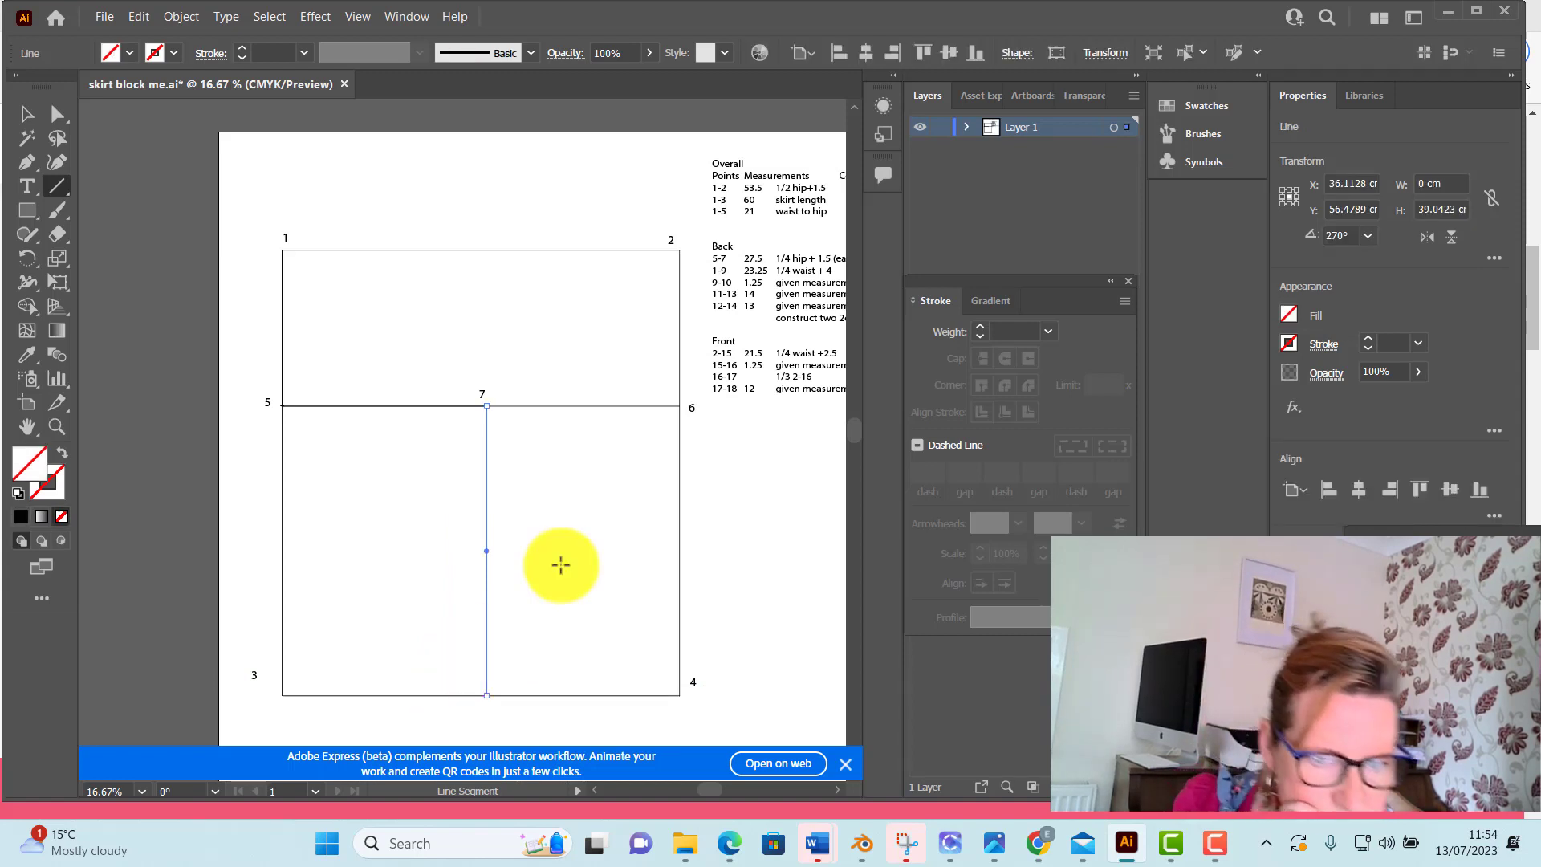
Give the vertical line from point 7 a black fill and a 2 pt stroke, and deselect it
left_click(130, 52)
left_click(57, 89)
left_click(239, 48)
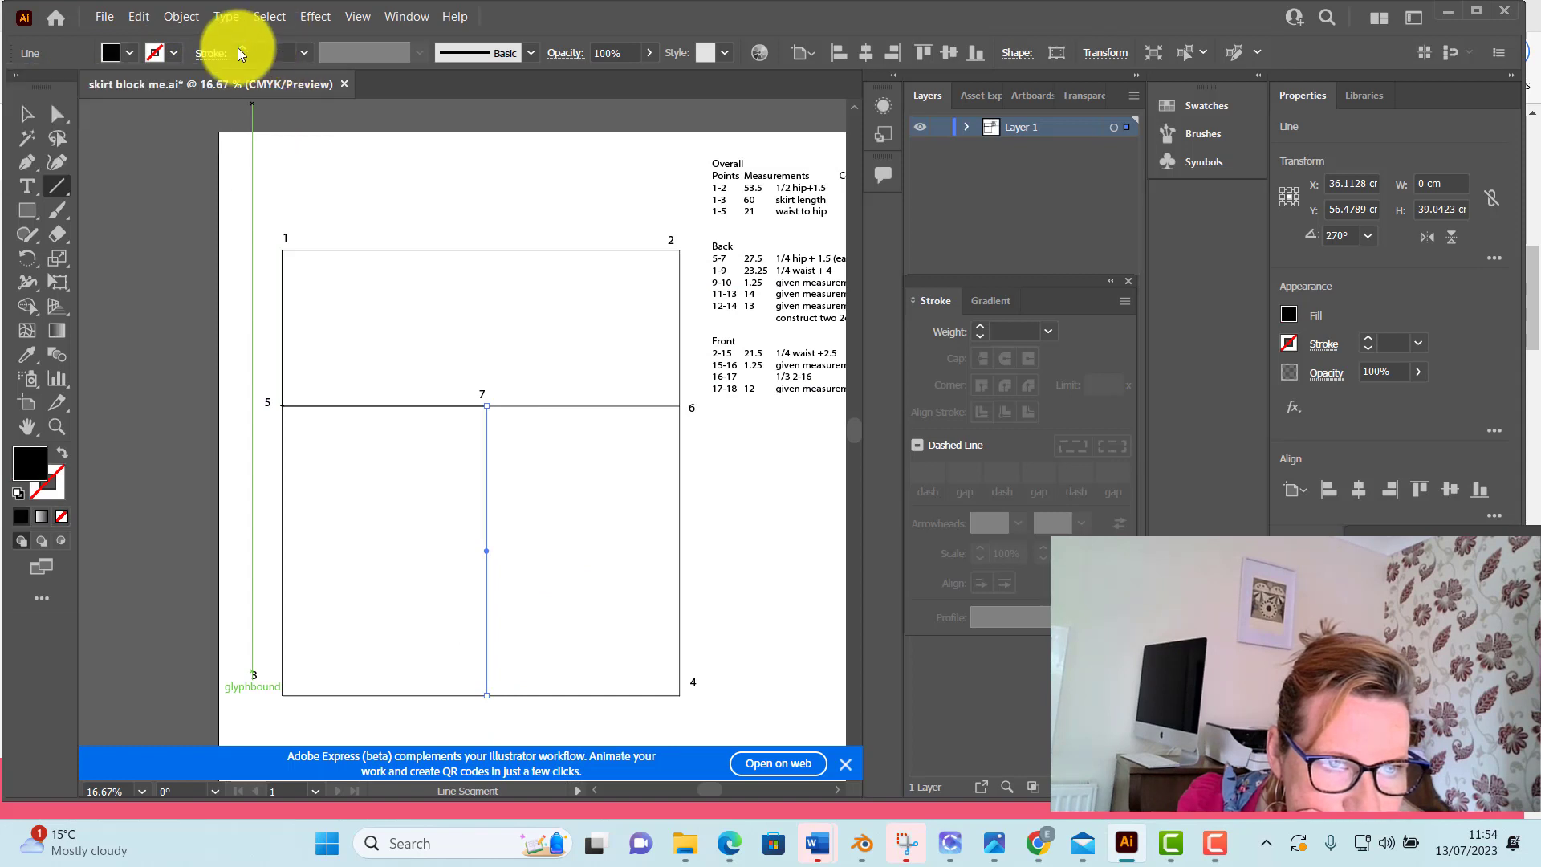
left_click(239, 48)
left_click(239, 47)
left_click(240, 48)
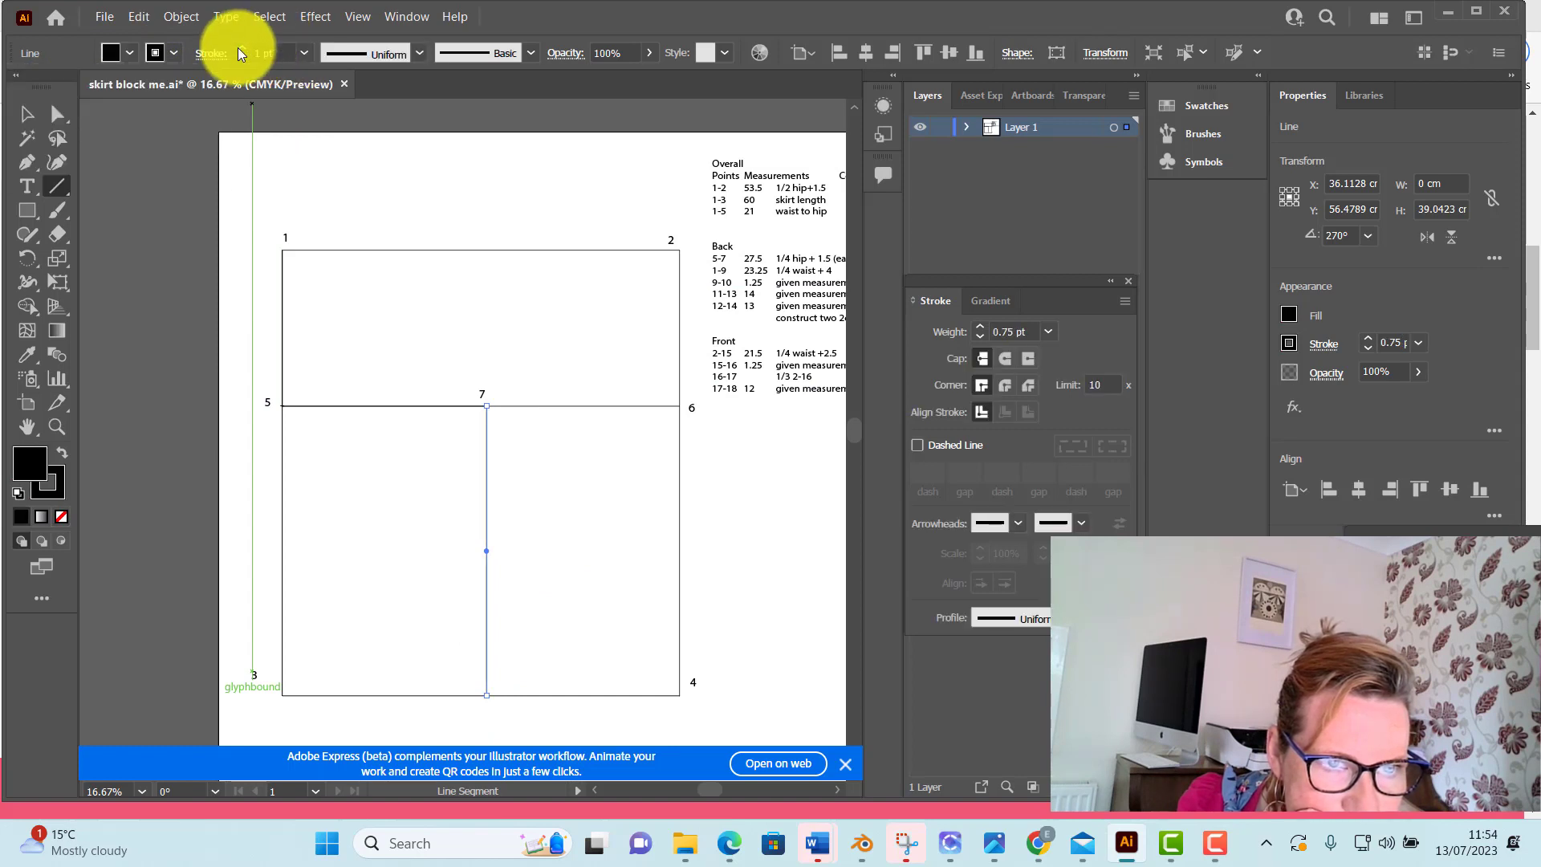
left_click(239, 47)
left_click(240, 47)
left_click(28, 115)
left_click(141, 151)
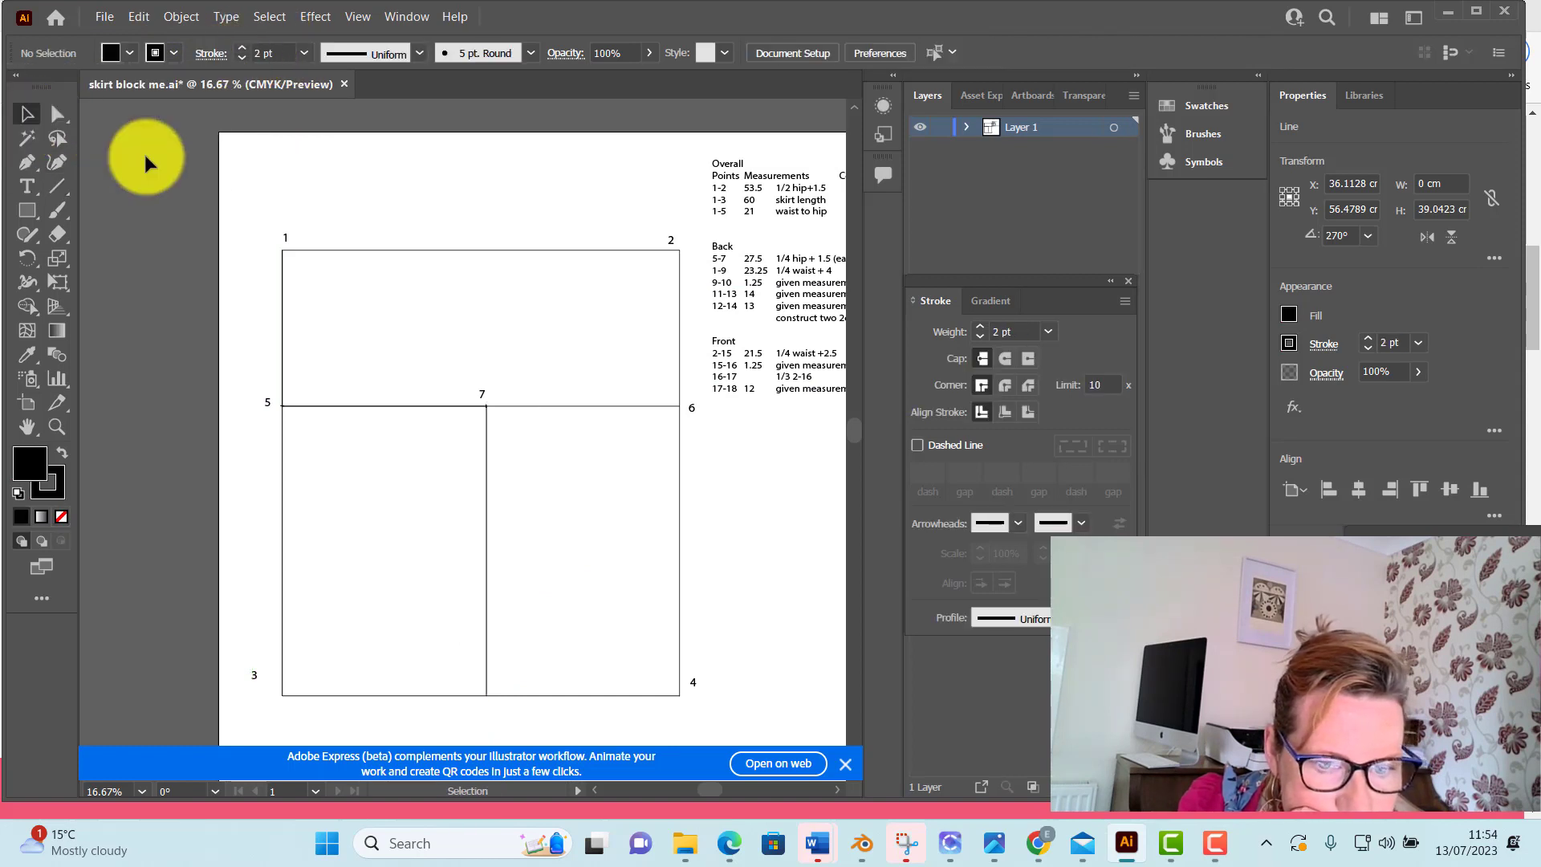
Add the point label "8" in a text box about 3.2 × 3.1 cm below the vertical line's hem end, and deselect it
left_click(486, 598)
scroll(499, 699, "down", 1)
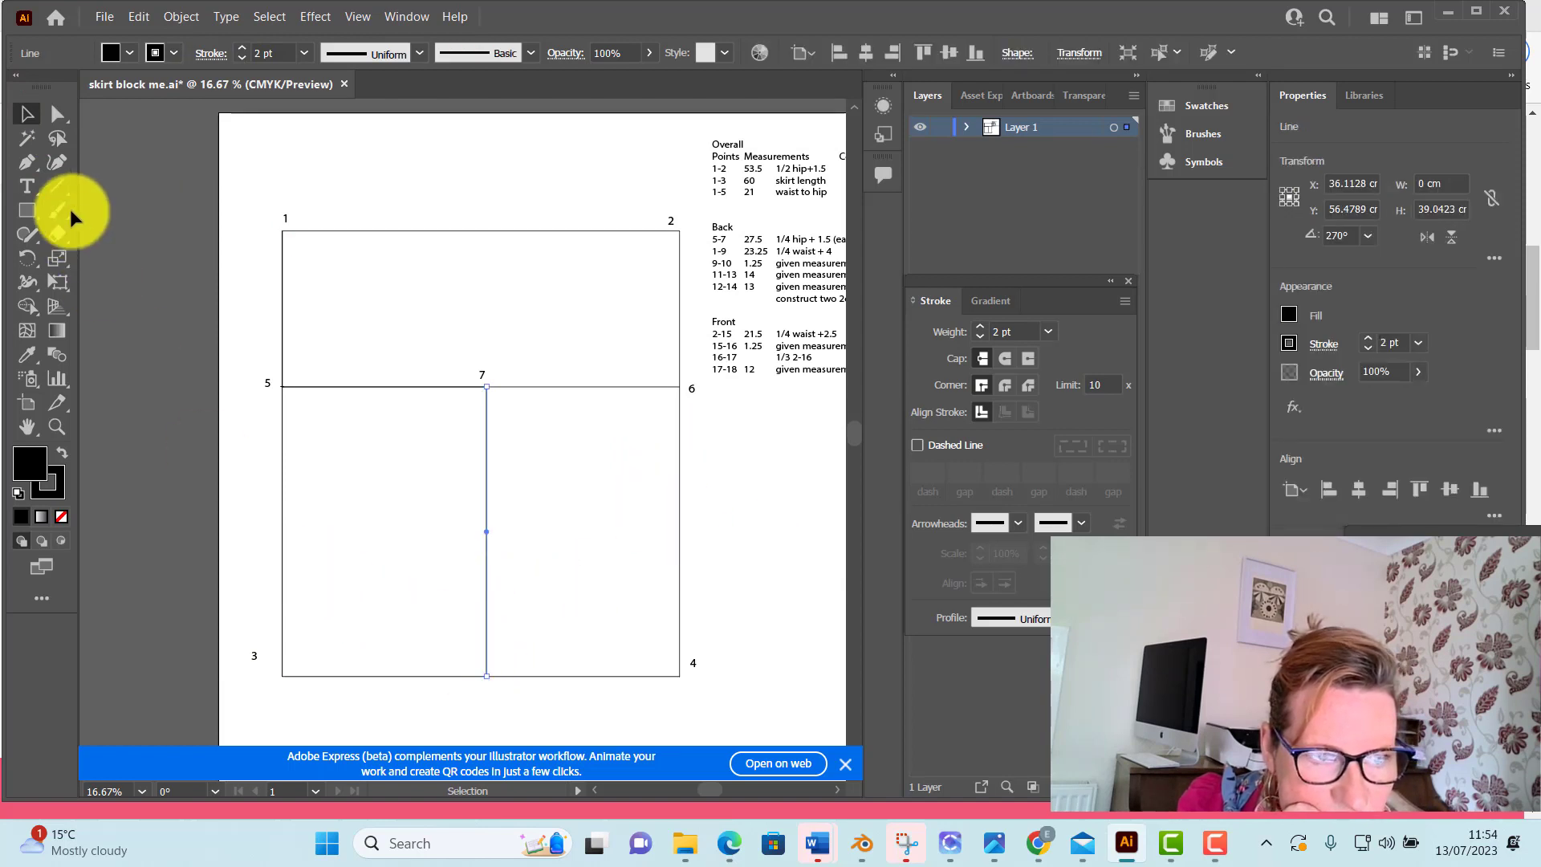
left_click(27, 185)
left_click_drag(482, 688, 505, 717)
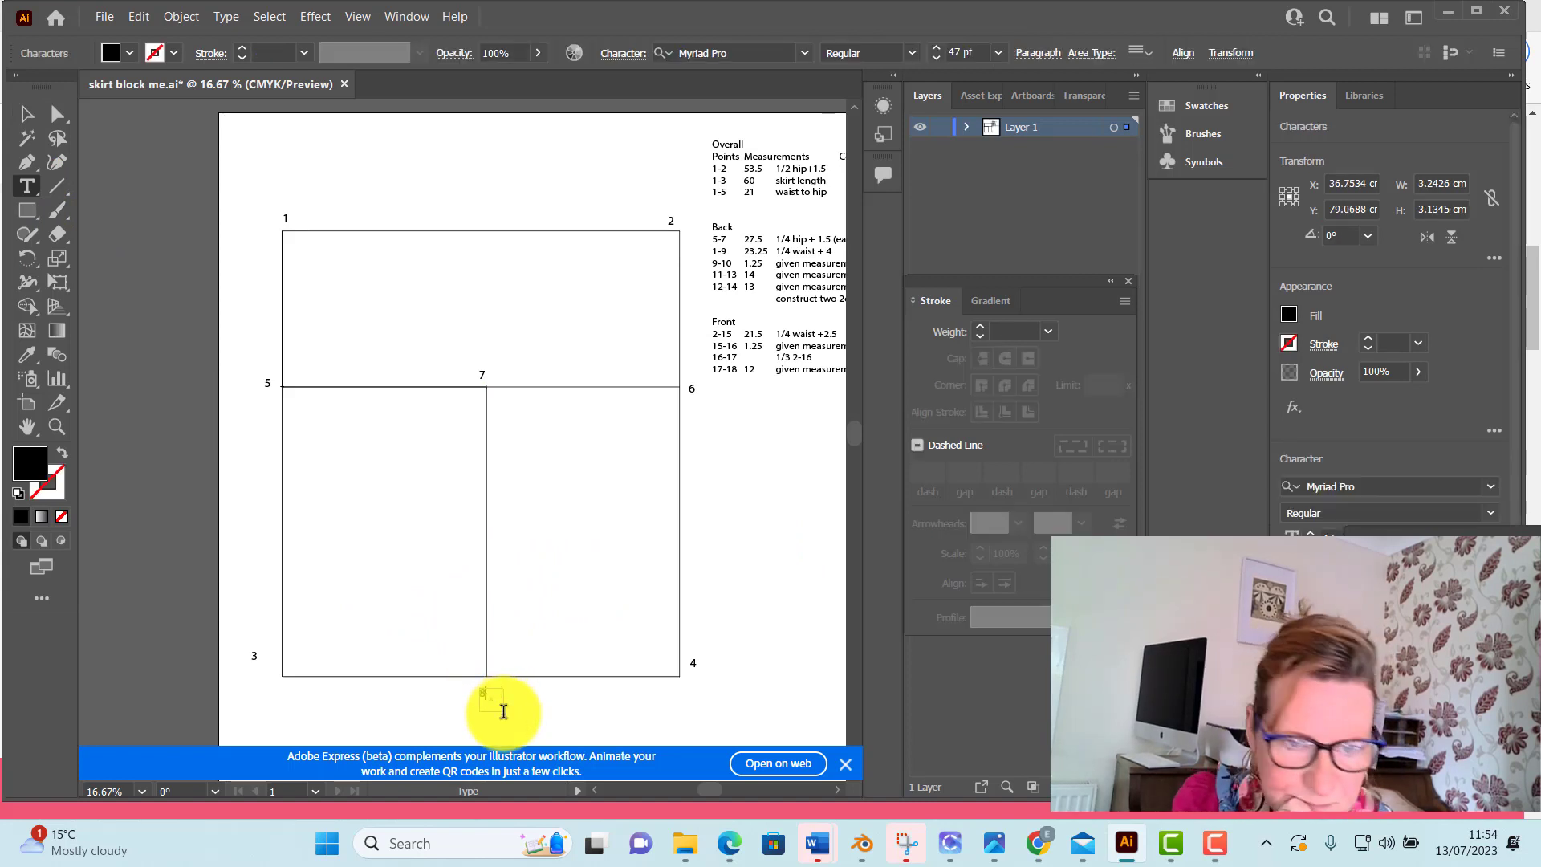
left_click(25, 112)
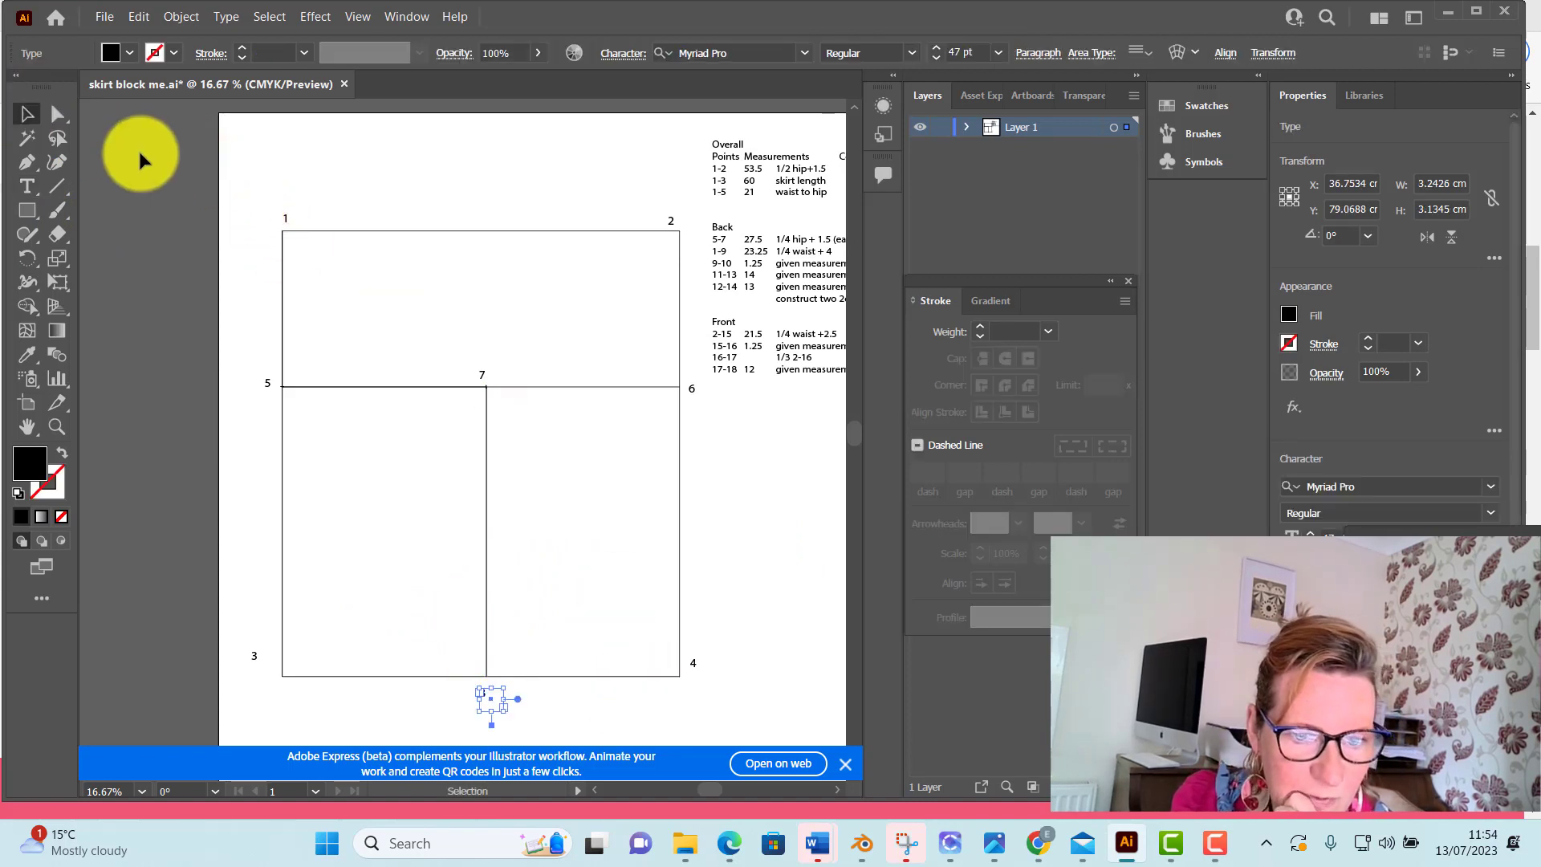
left_click(138, 148)
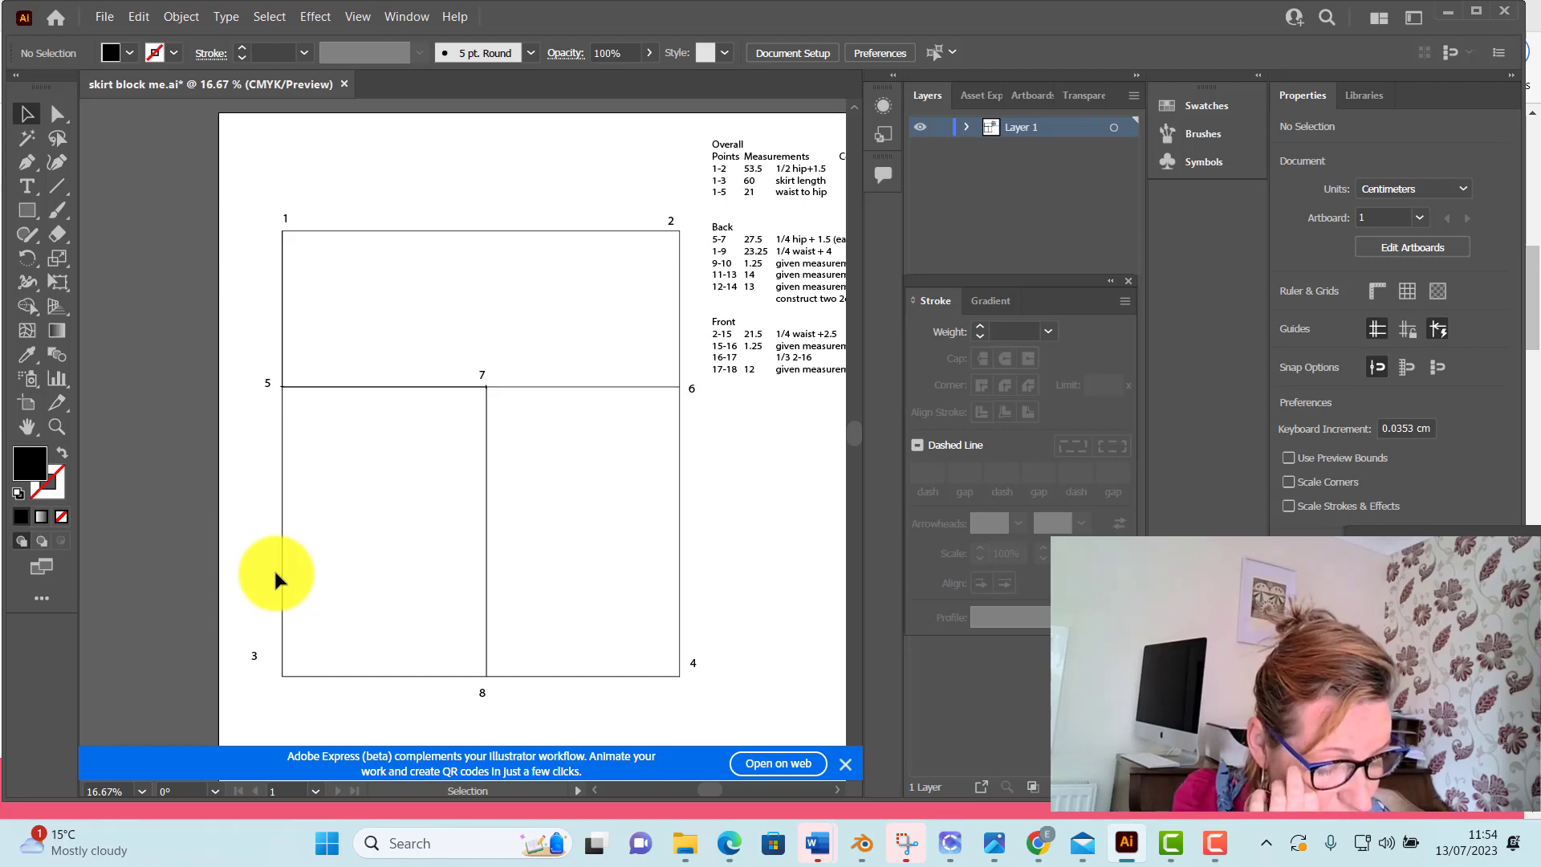
Draw a horizontal line 23.25 cm long at 0° in the empty space above the rectangle's top edge
left_click(412, 232)
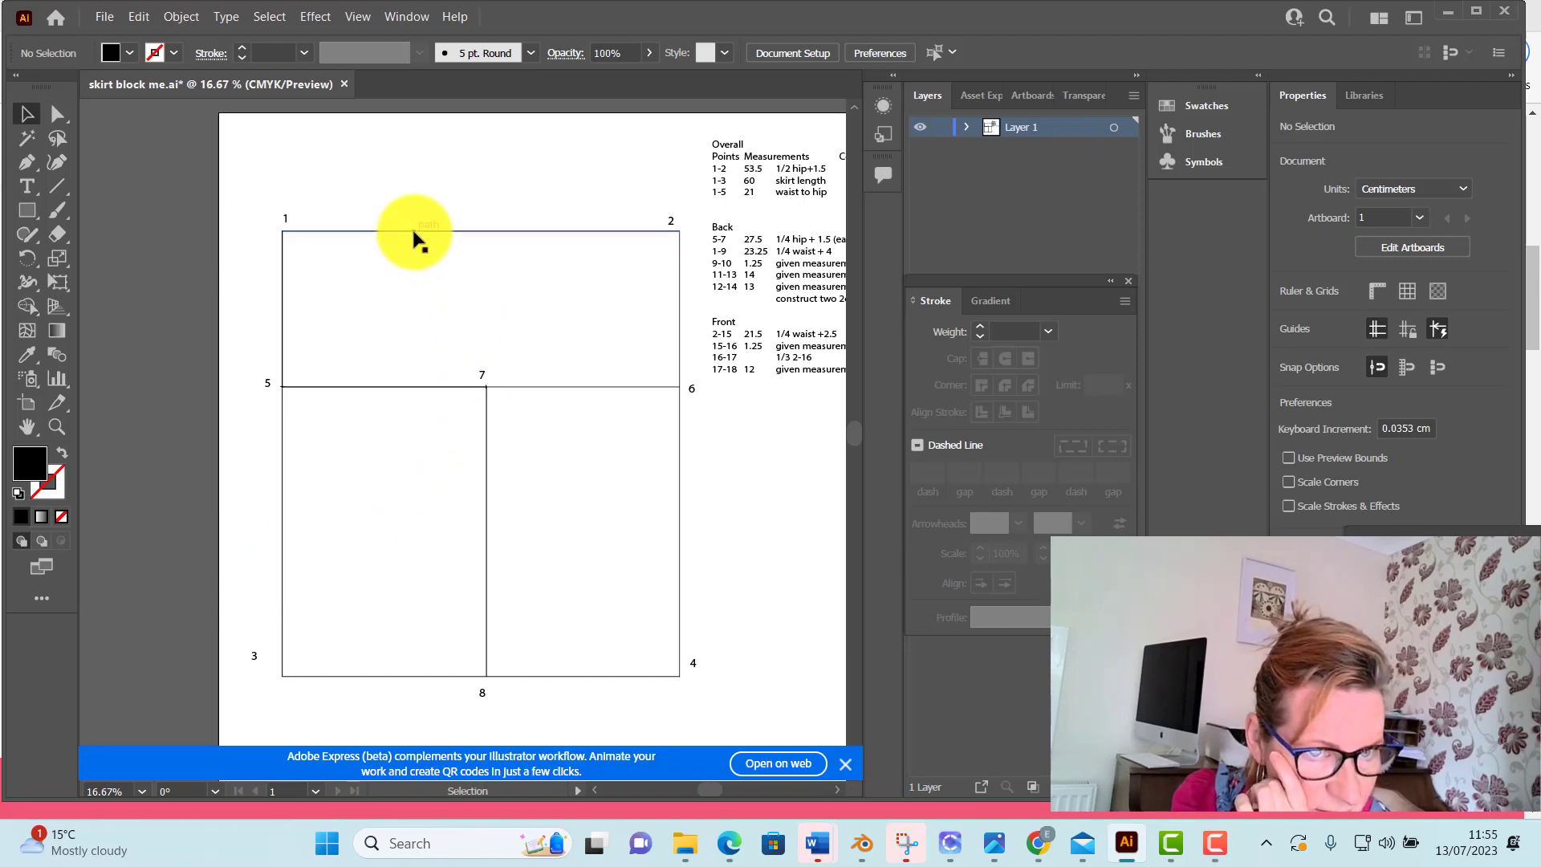
left_click(56, 181)
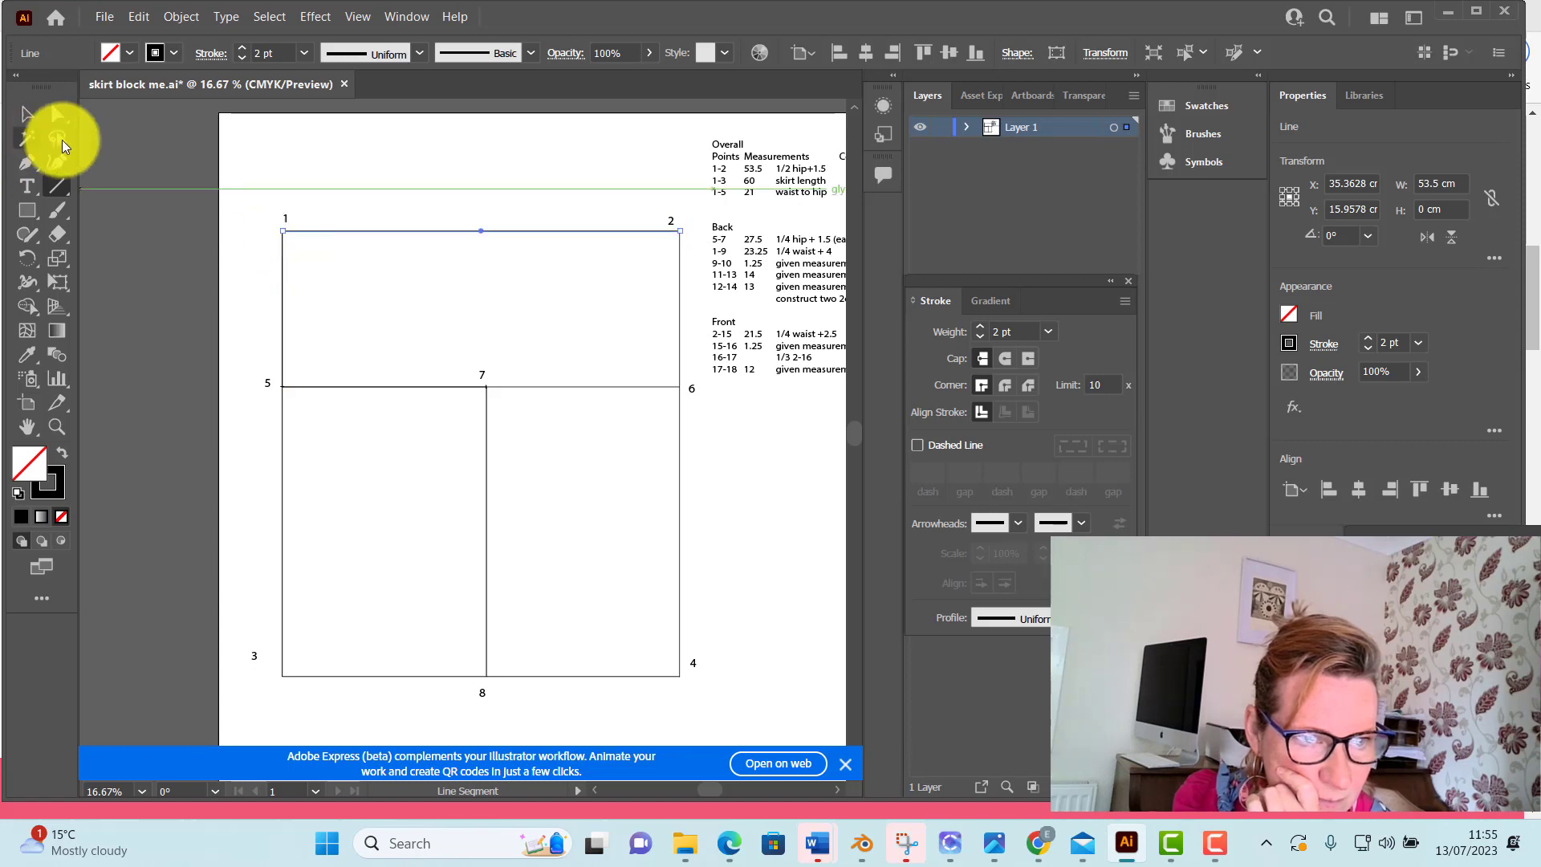
left_click(56, 113)
left_click(54, 190)
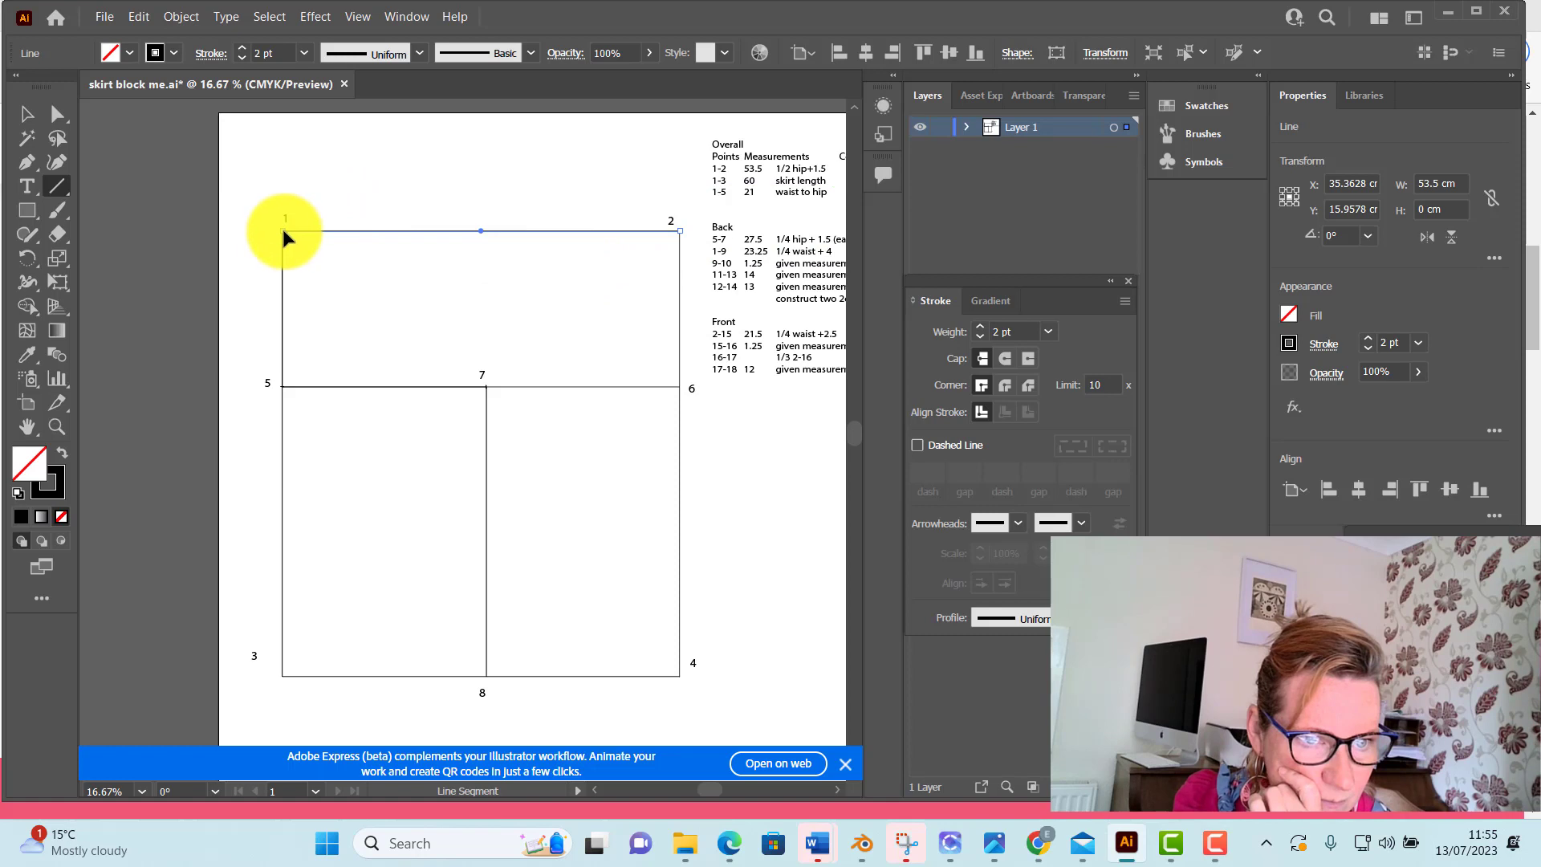
left_click(291, 167)
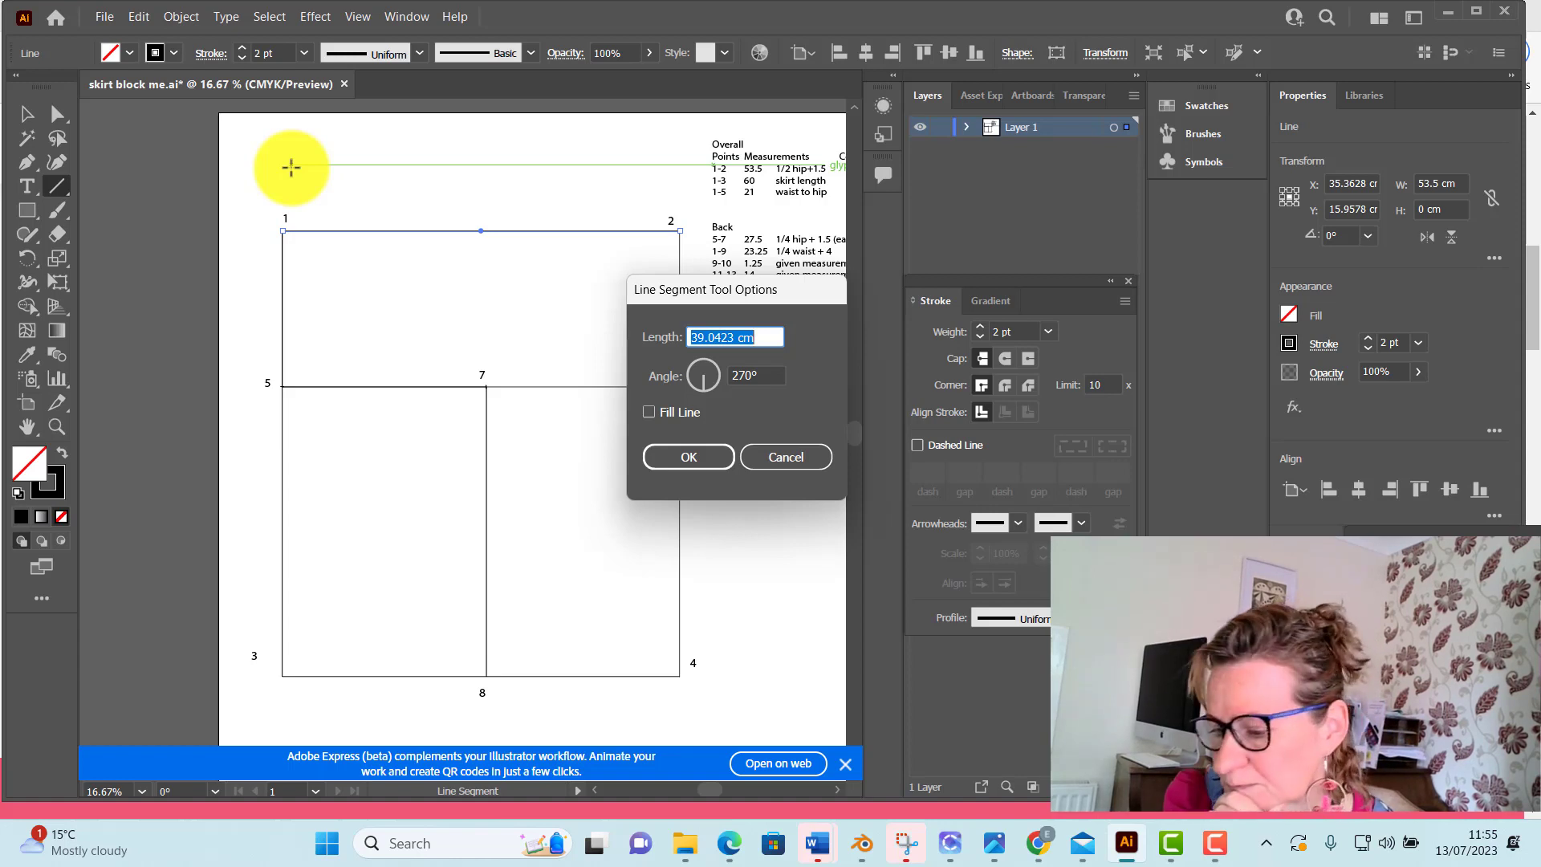
type("23.25")
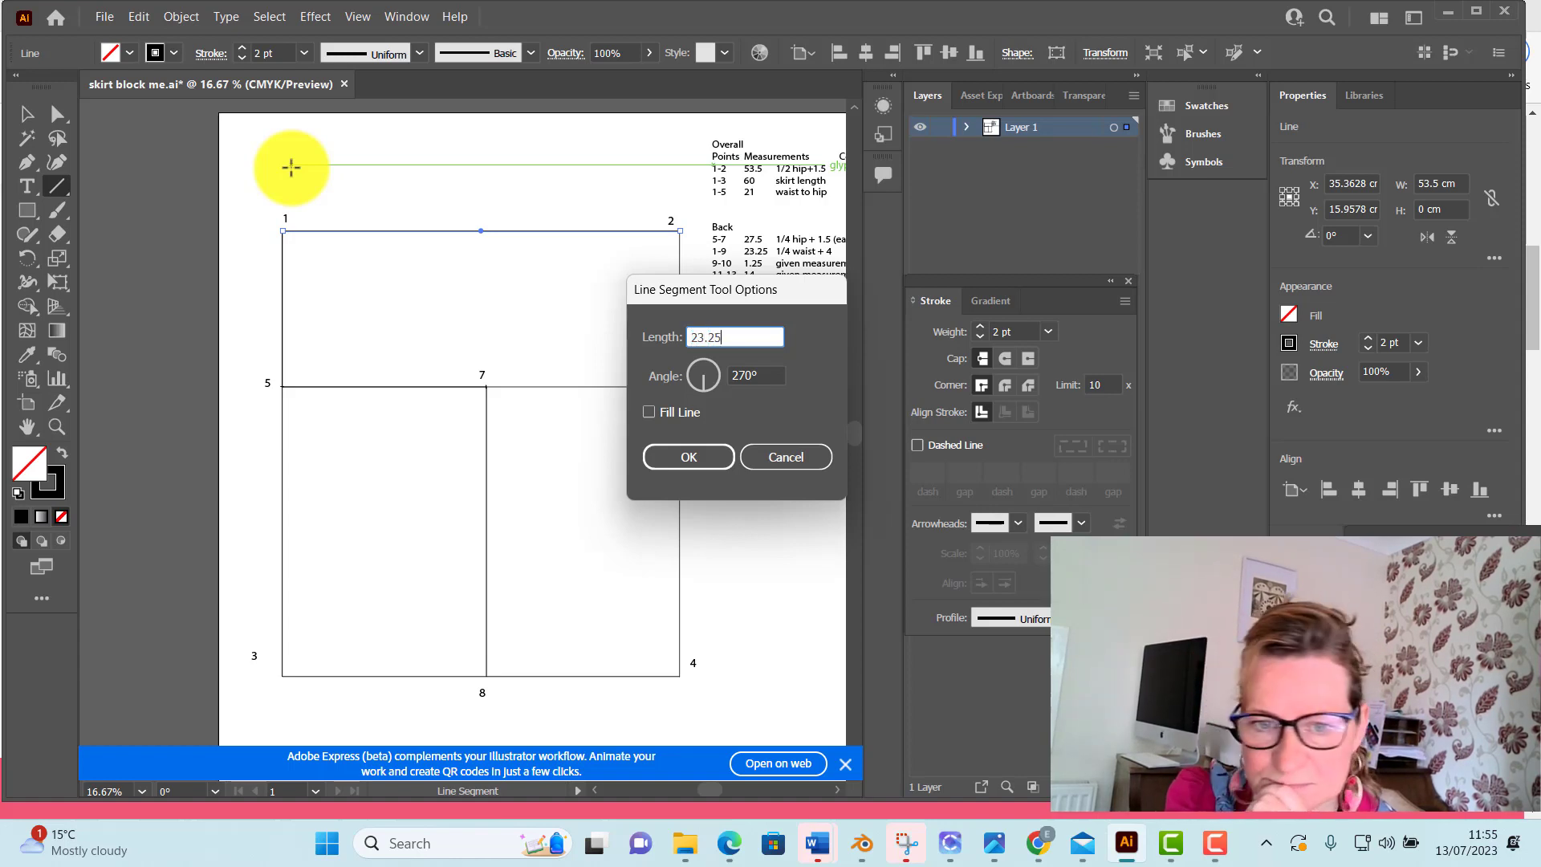
left_click_drag(702, 388, 730, 380)
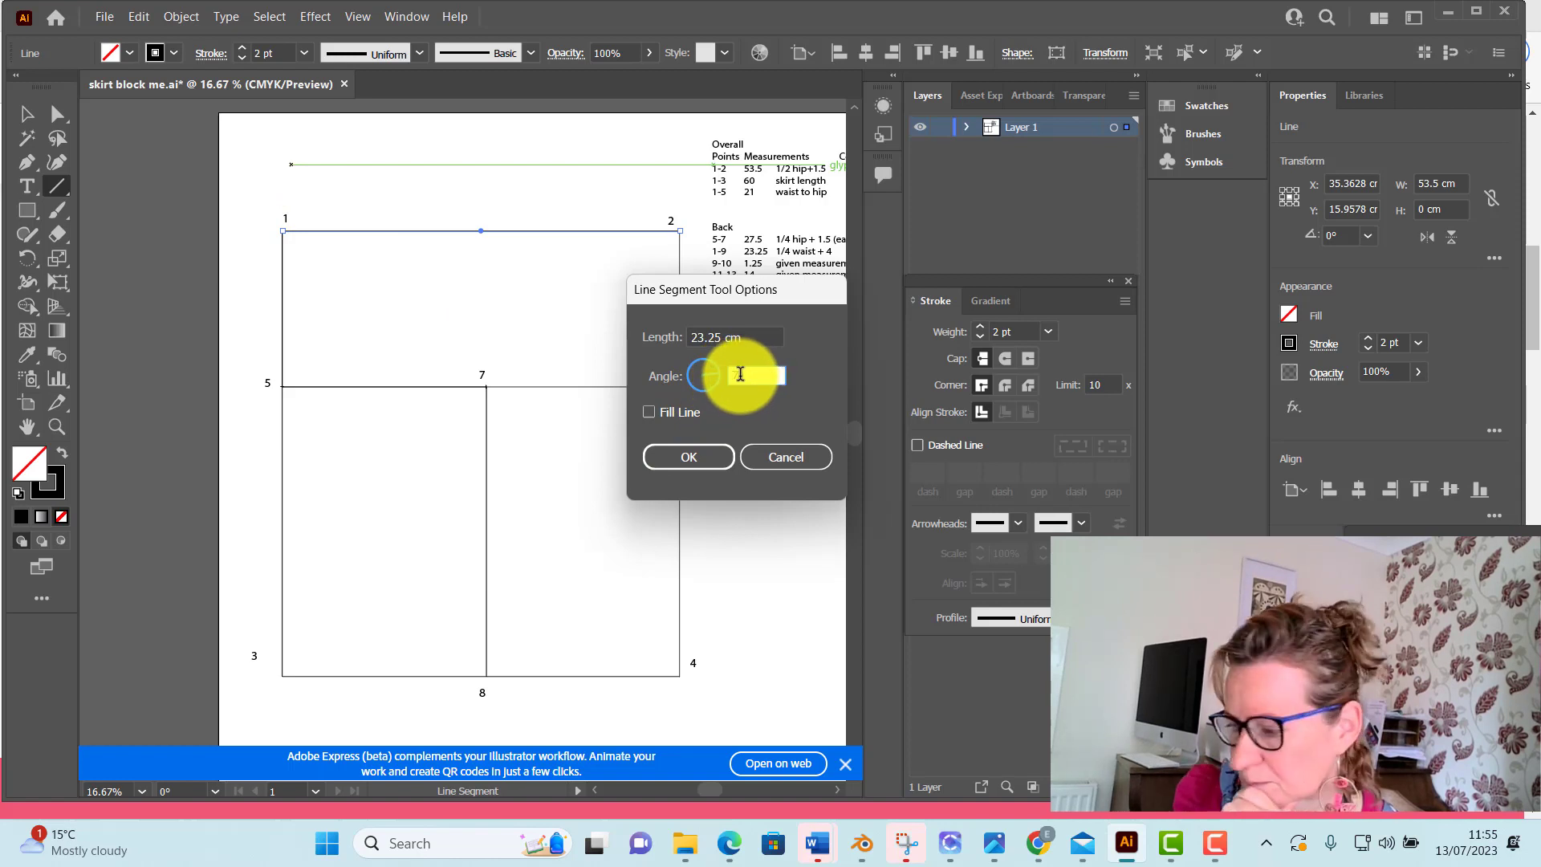
type("0")
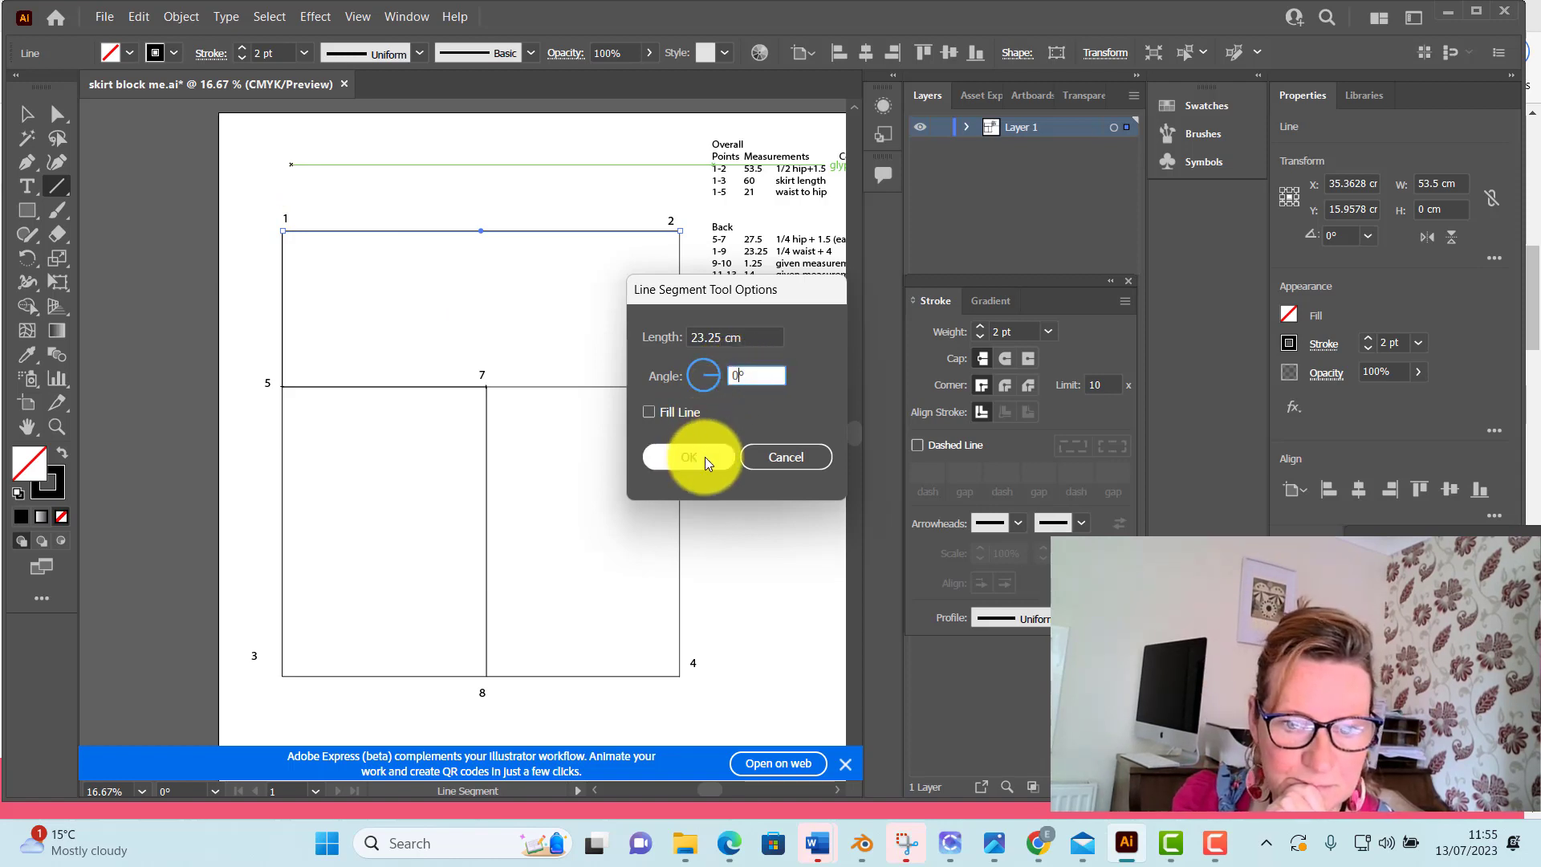
left_click(705, 456)
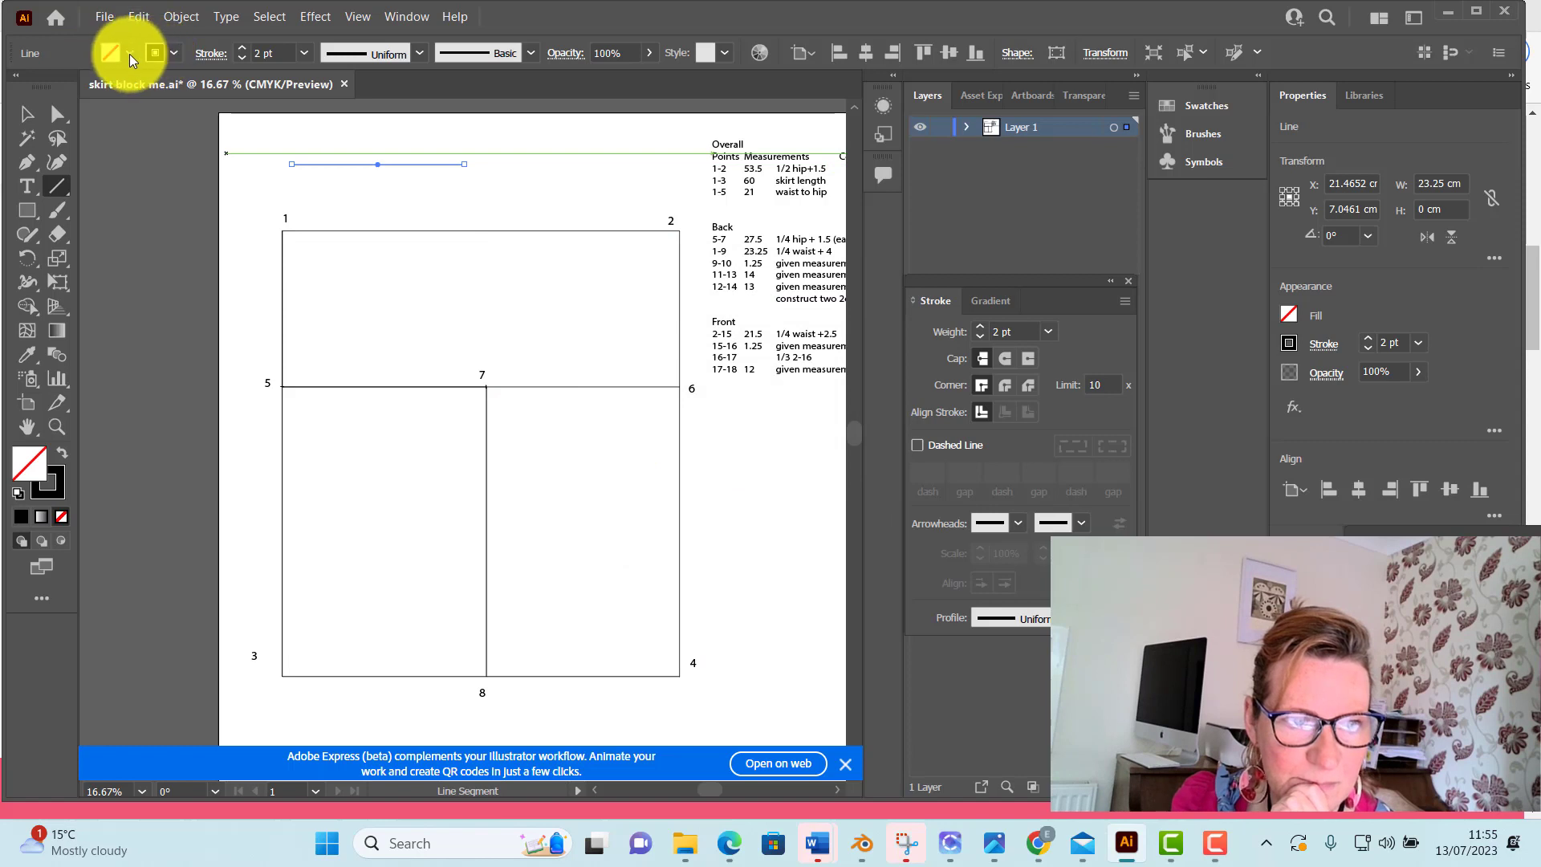
Give the 23.25 cm line a black fill and the Arrow 27 bar mark at its end
left_click(128, 55)
left_click(29, 87)
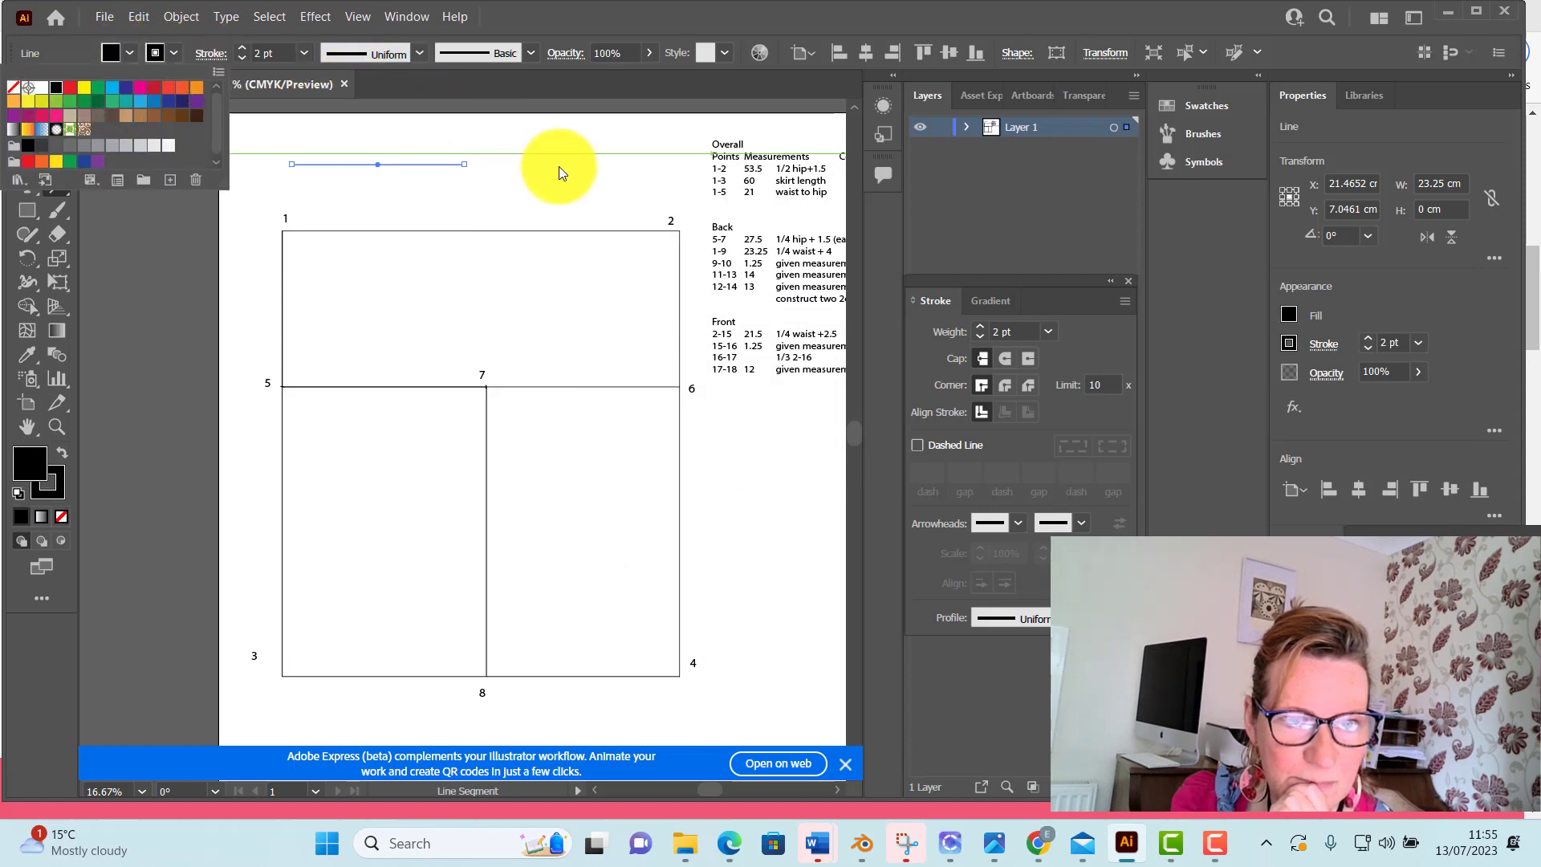
left_click(1084, 522)
left_click(1081, 523)
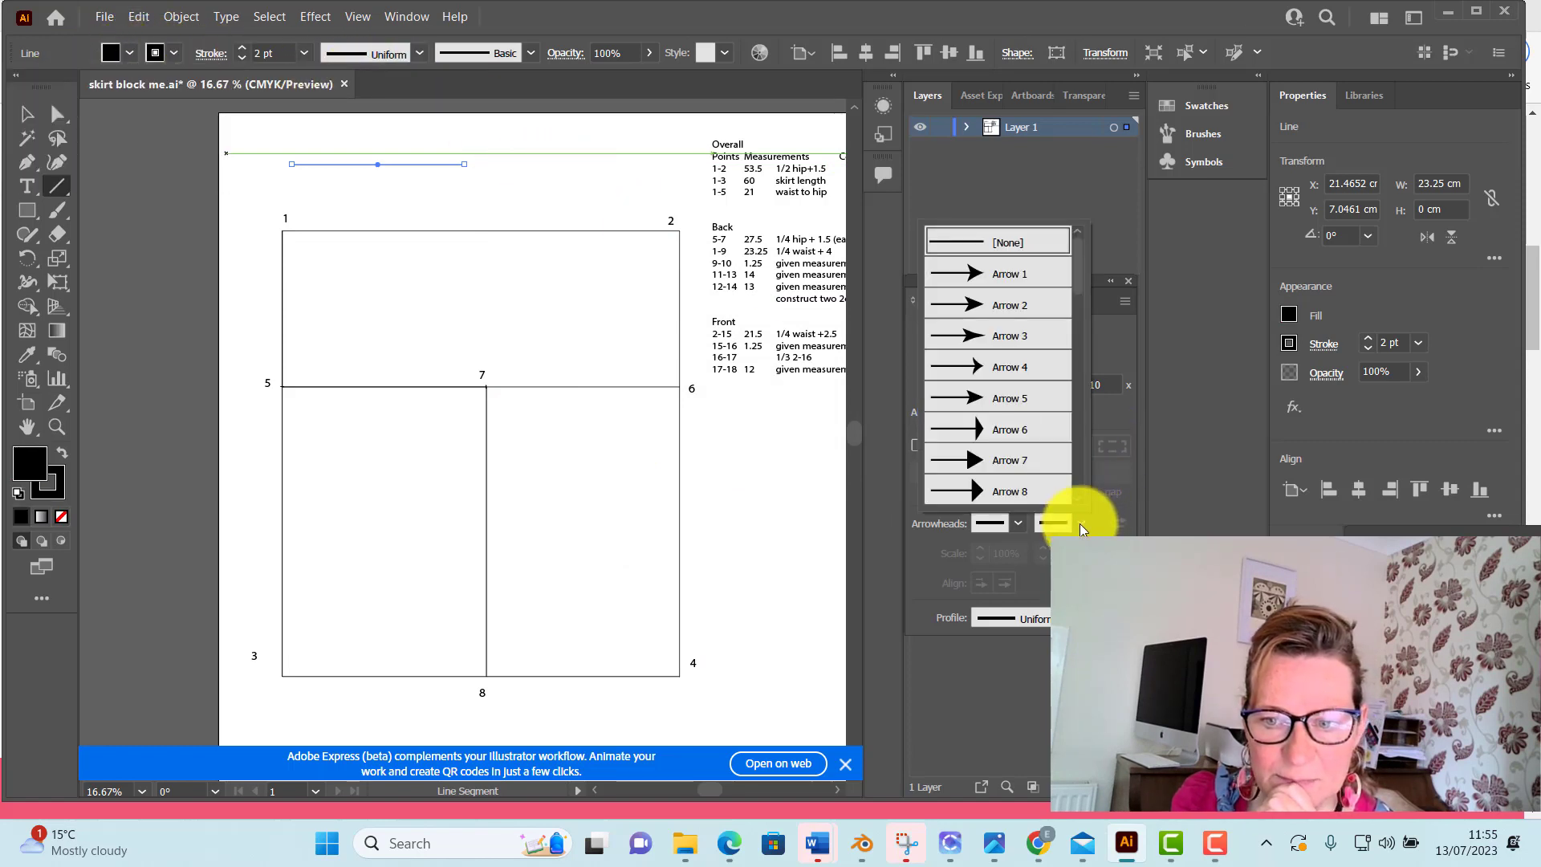
scroll(1009, 446, "down", 6)
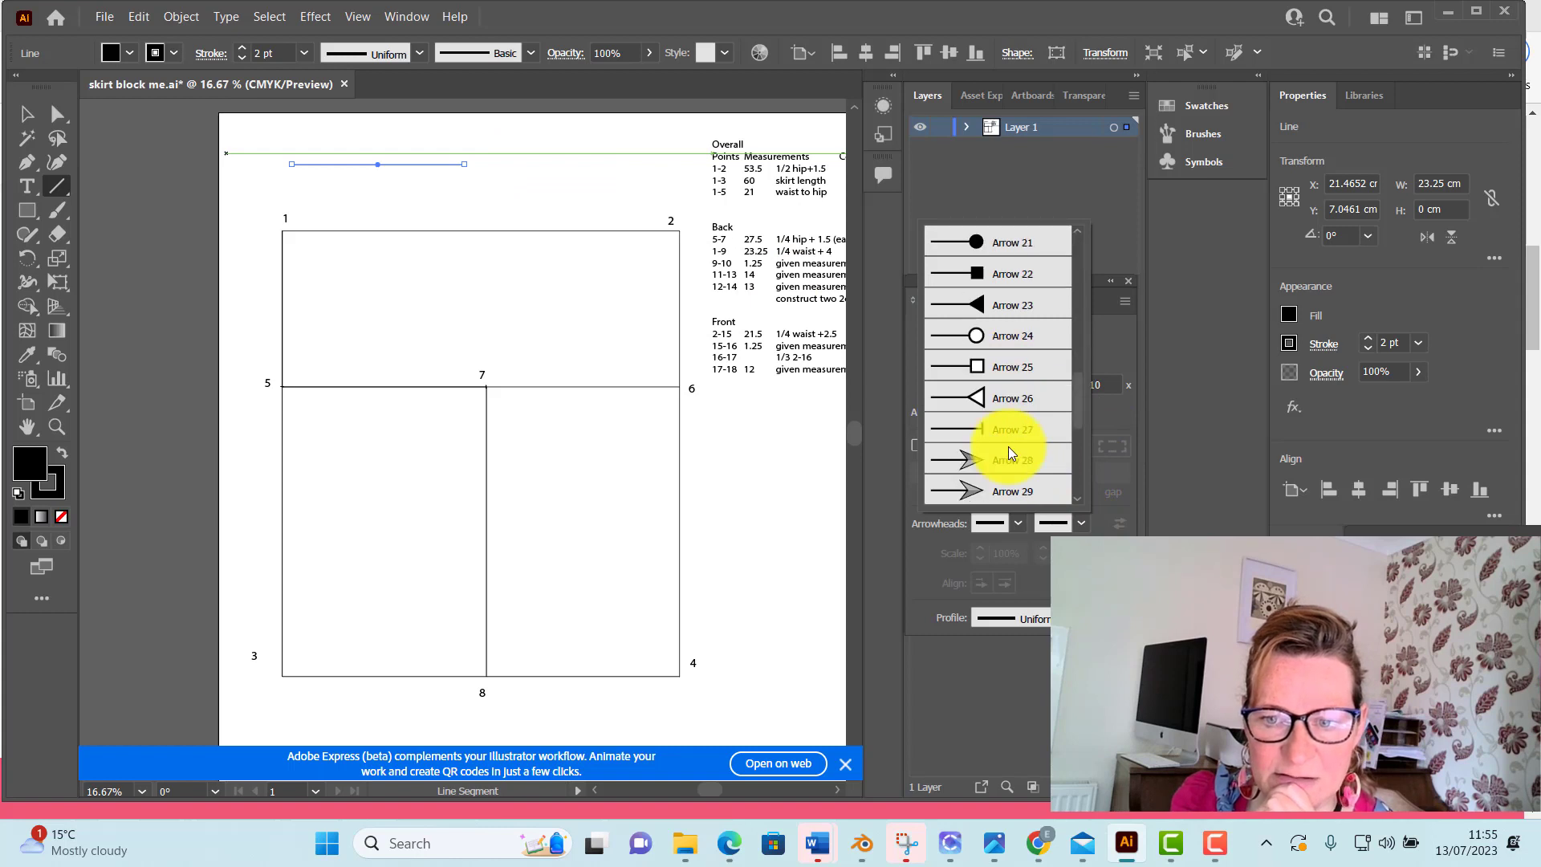
left_click(1014, 426)
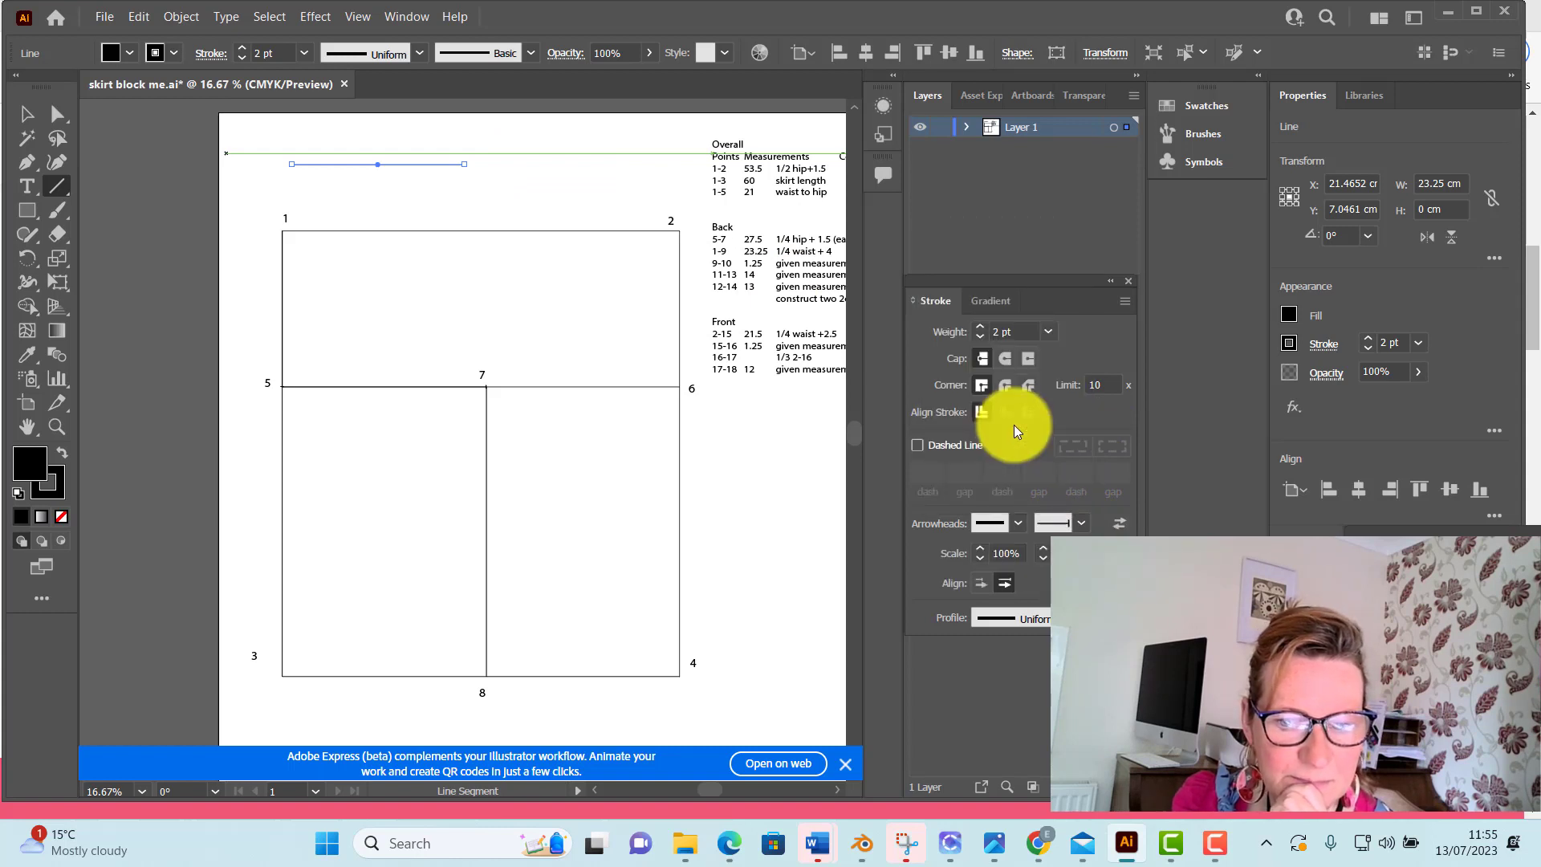
Move the 23.25 cm line down onto the rectangle's top edge so that it starts at point 1
left_click(36, 122)
left_click(254, 225)
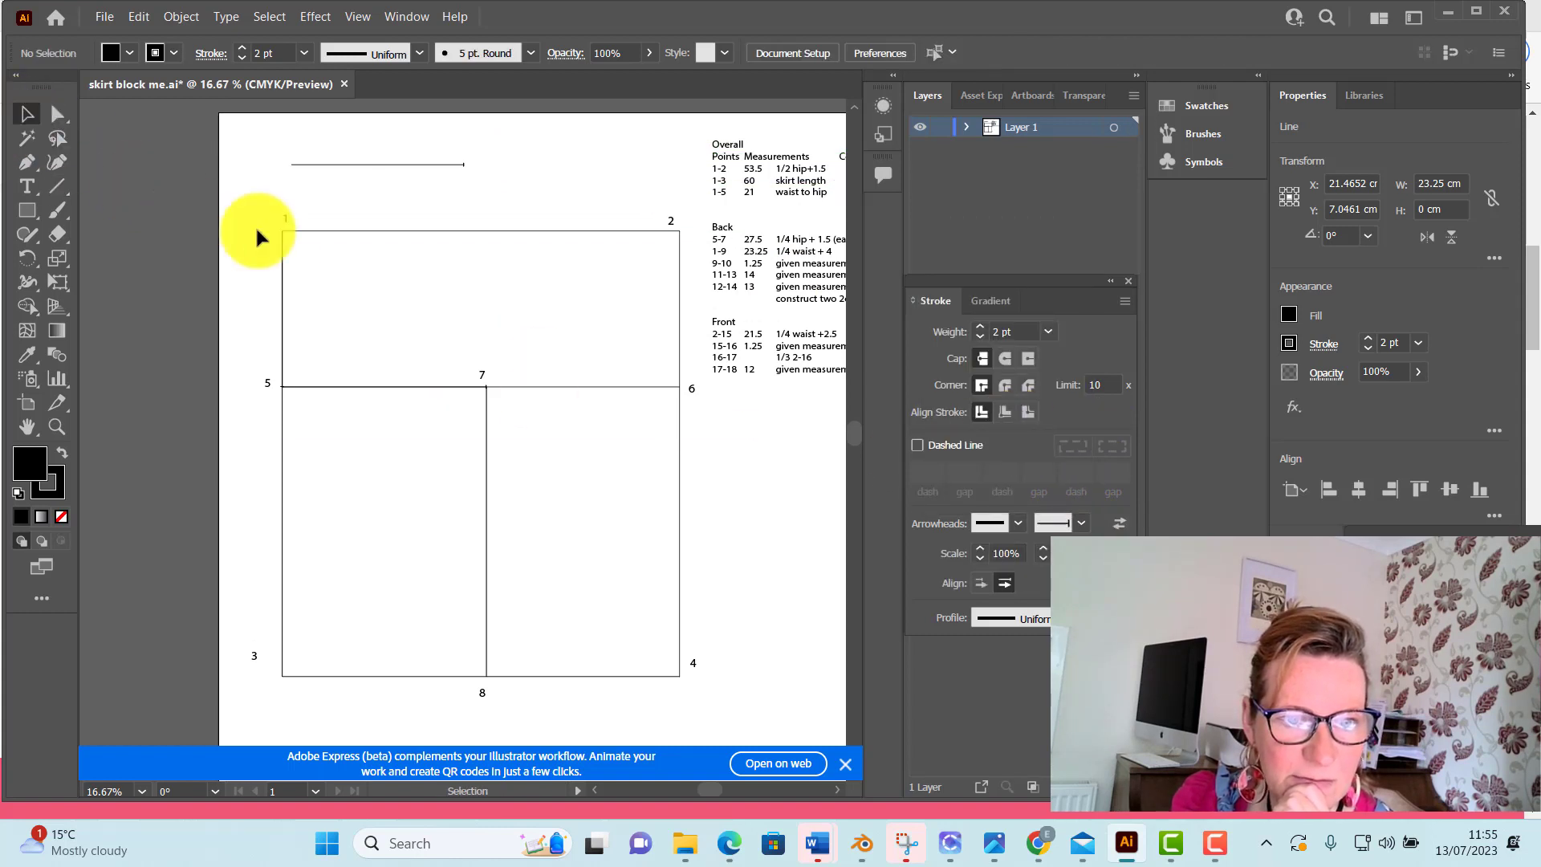
left_click_drag(359, 168, 353, 236)
left_click(57, 112)
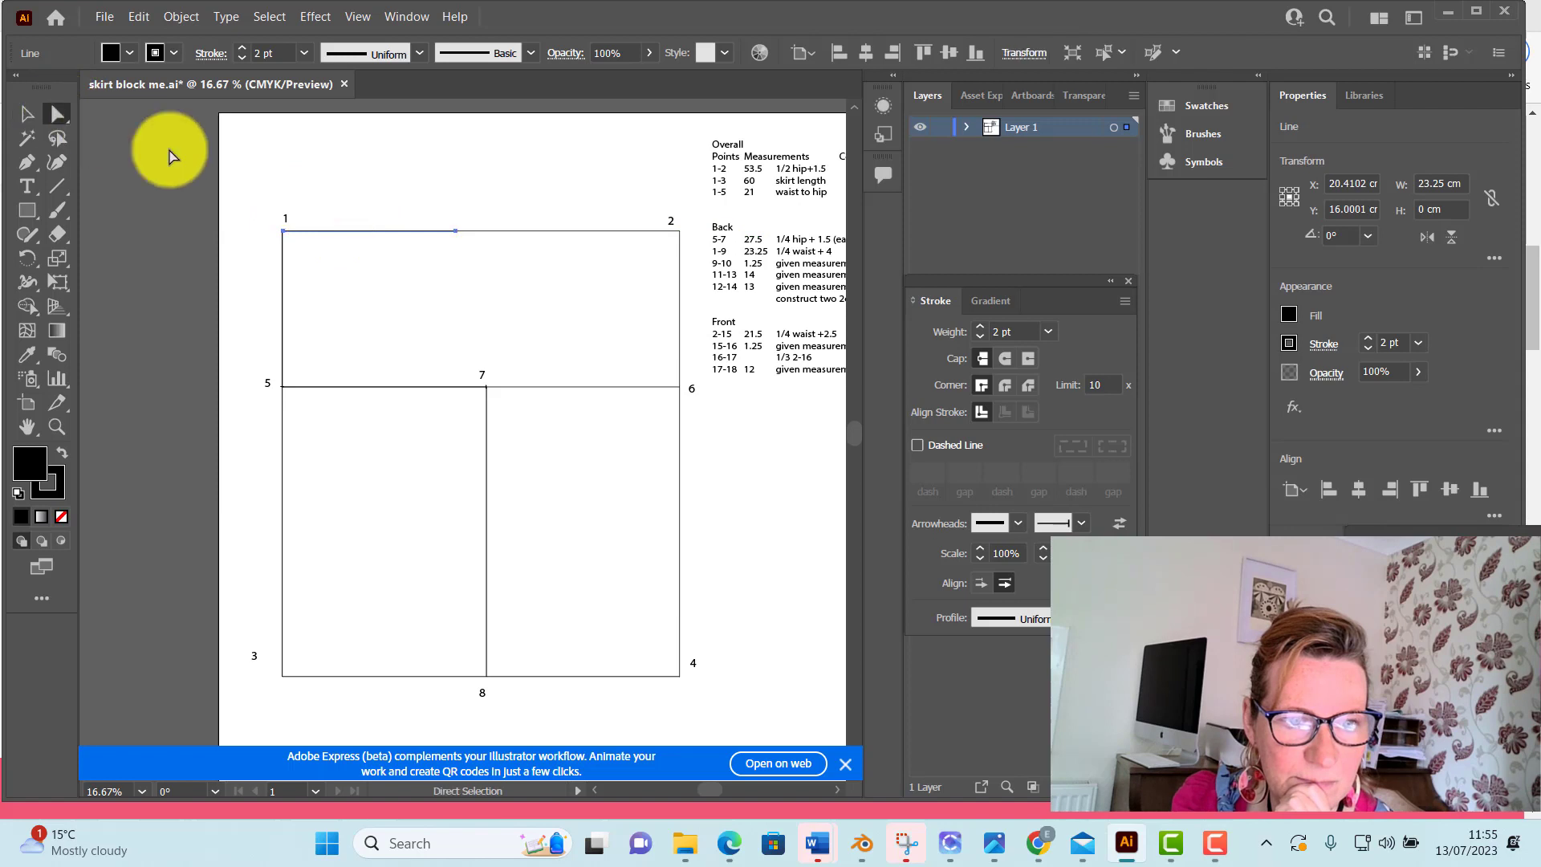
Add the point label "9" in a text box about 2.3 × 2.1 cm at the bar mark, move it below the top edge, and deselect it
left_click(26, 186)
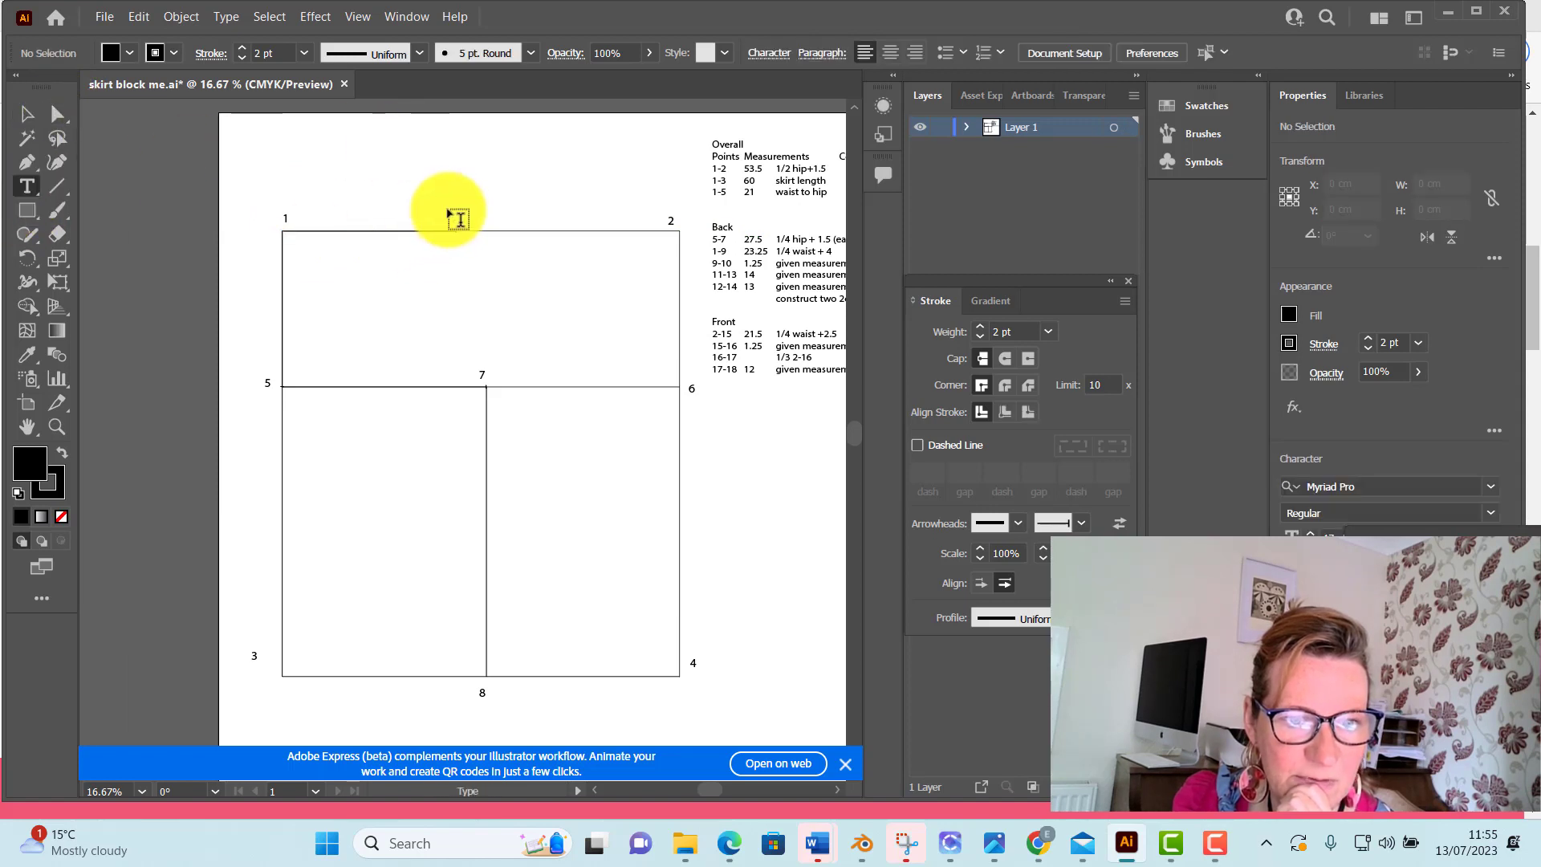
left_click_drag(456, 215, 477, 236)
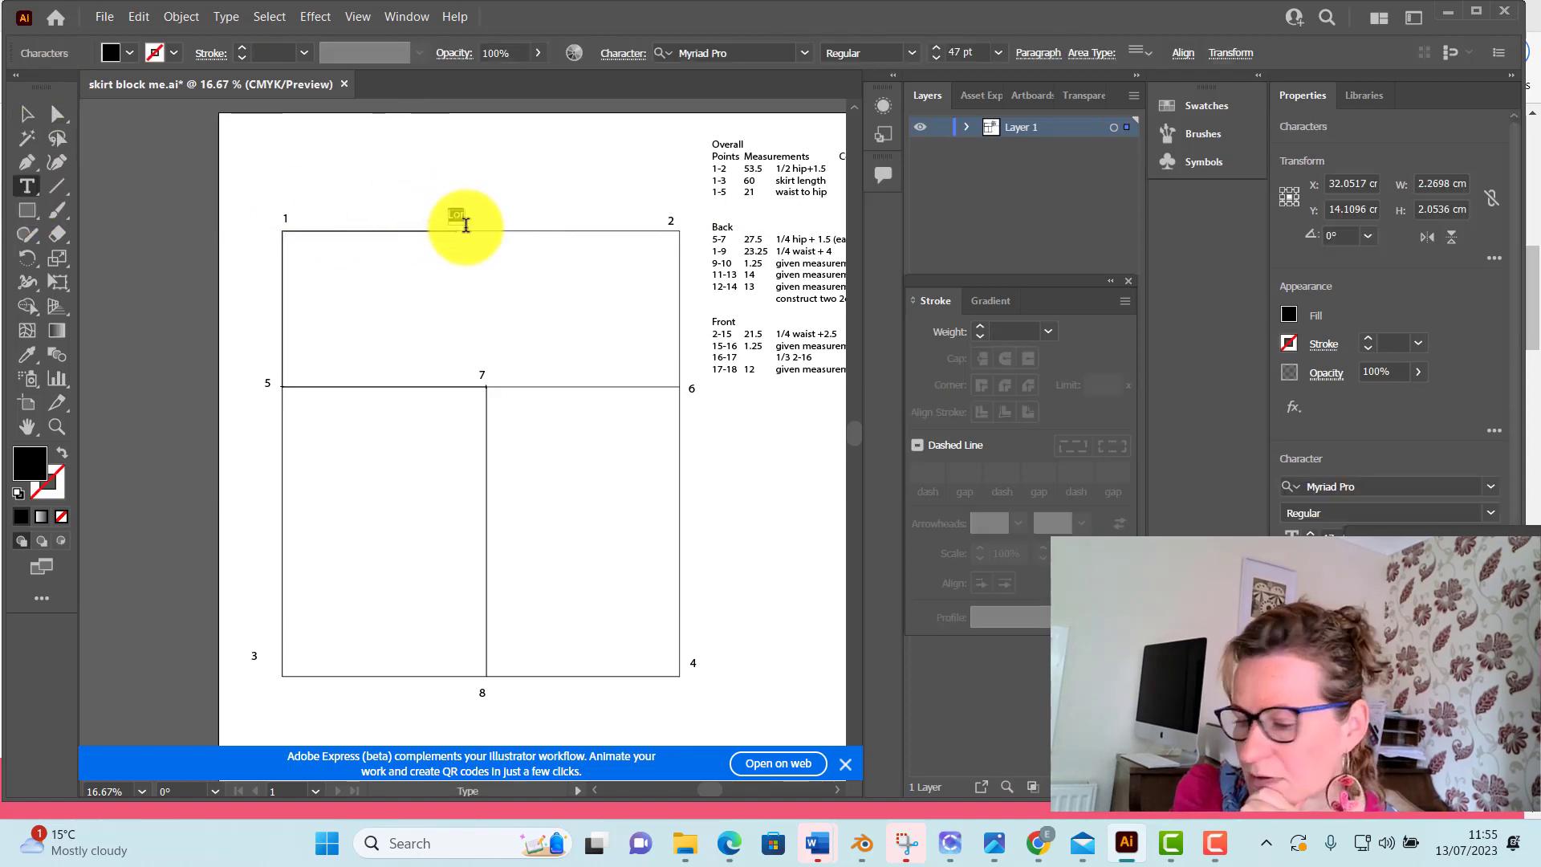
type("9")
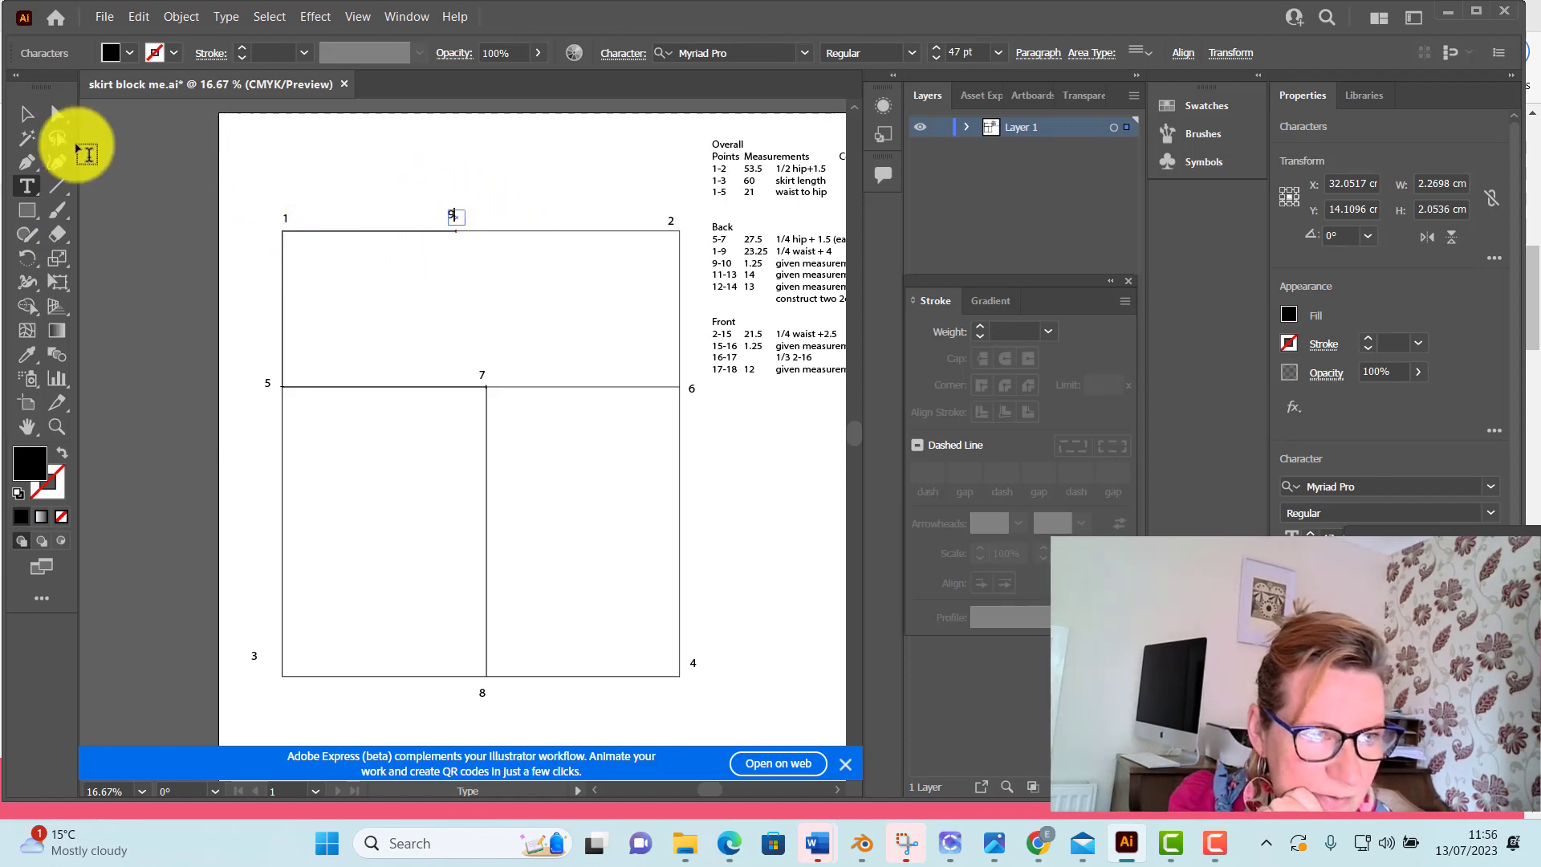
left_click(28, 118)
left_click(485, 188)
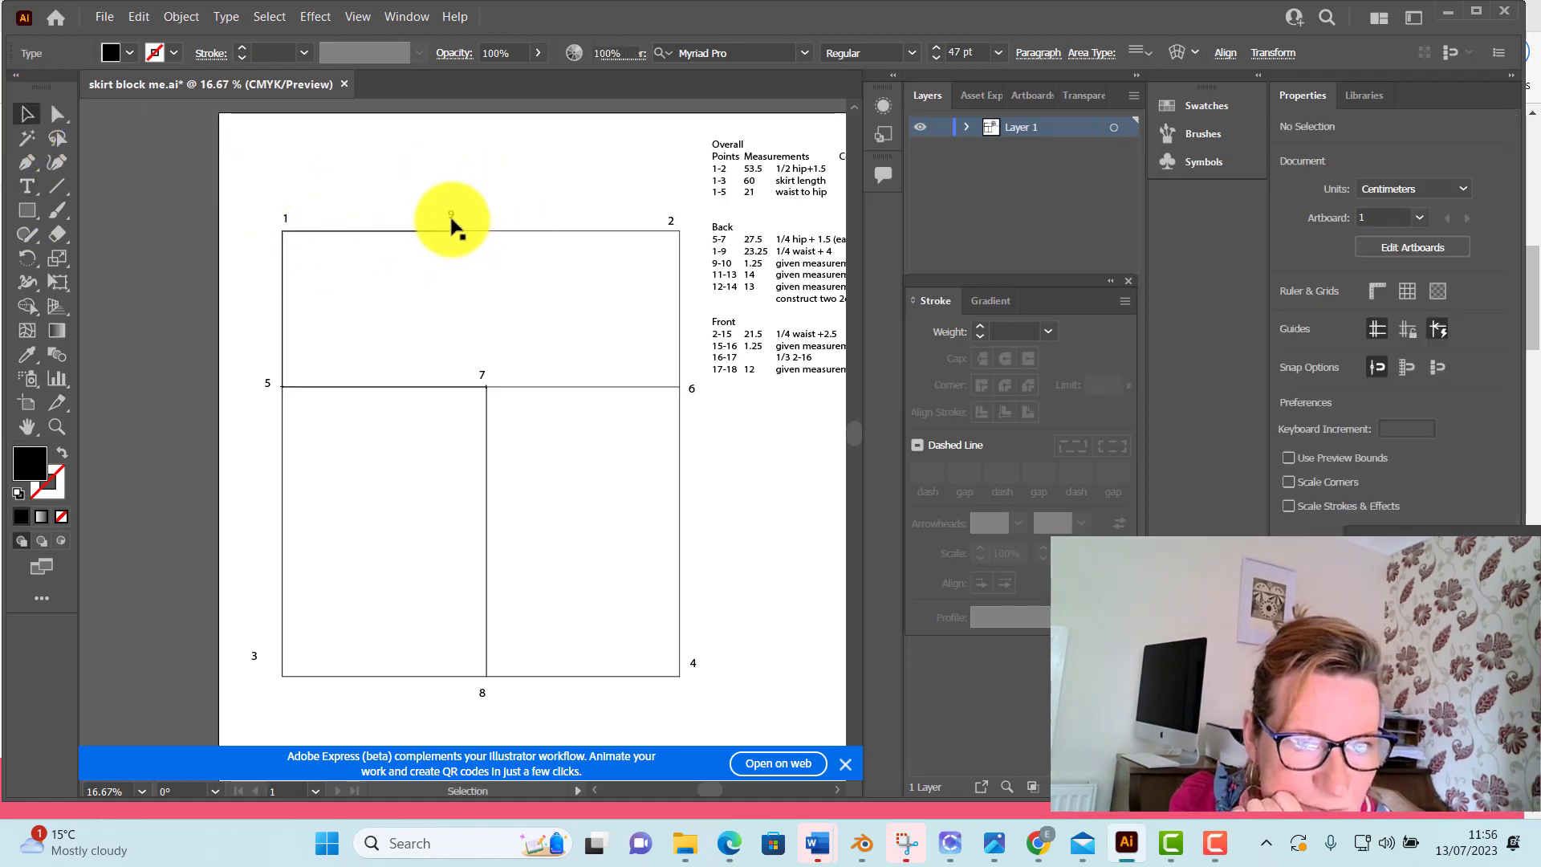
left_click_drag(450, 216, 453, 238)
left_click(499, 183)
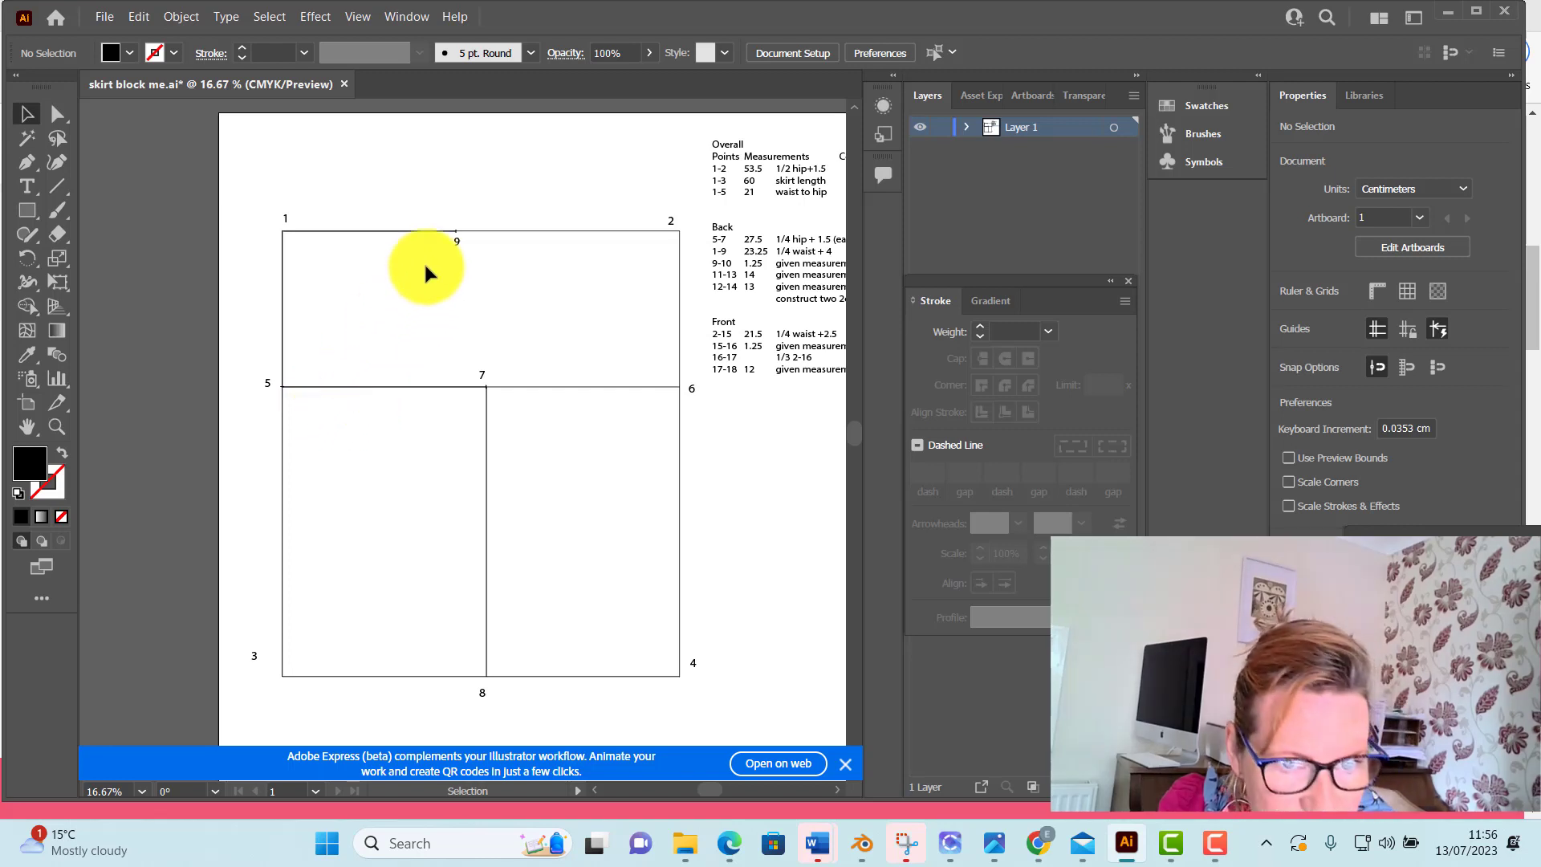
Draw a vertical line 1.25 cm long at 90° upward from point 9
left_click(63, 183)
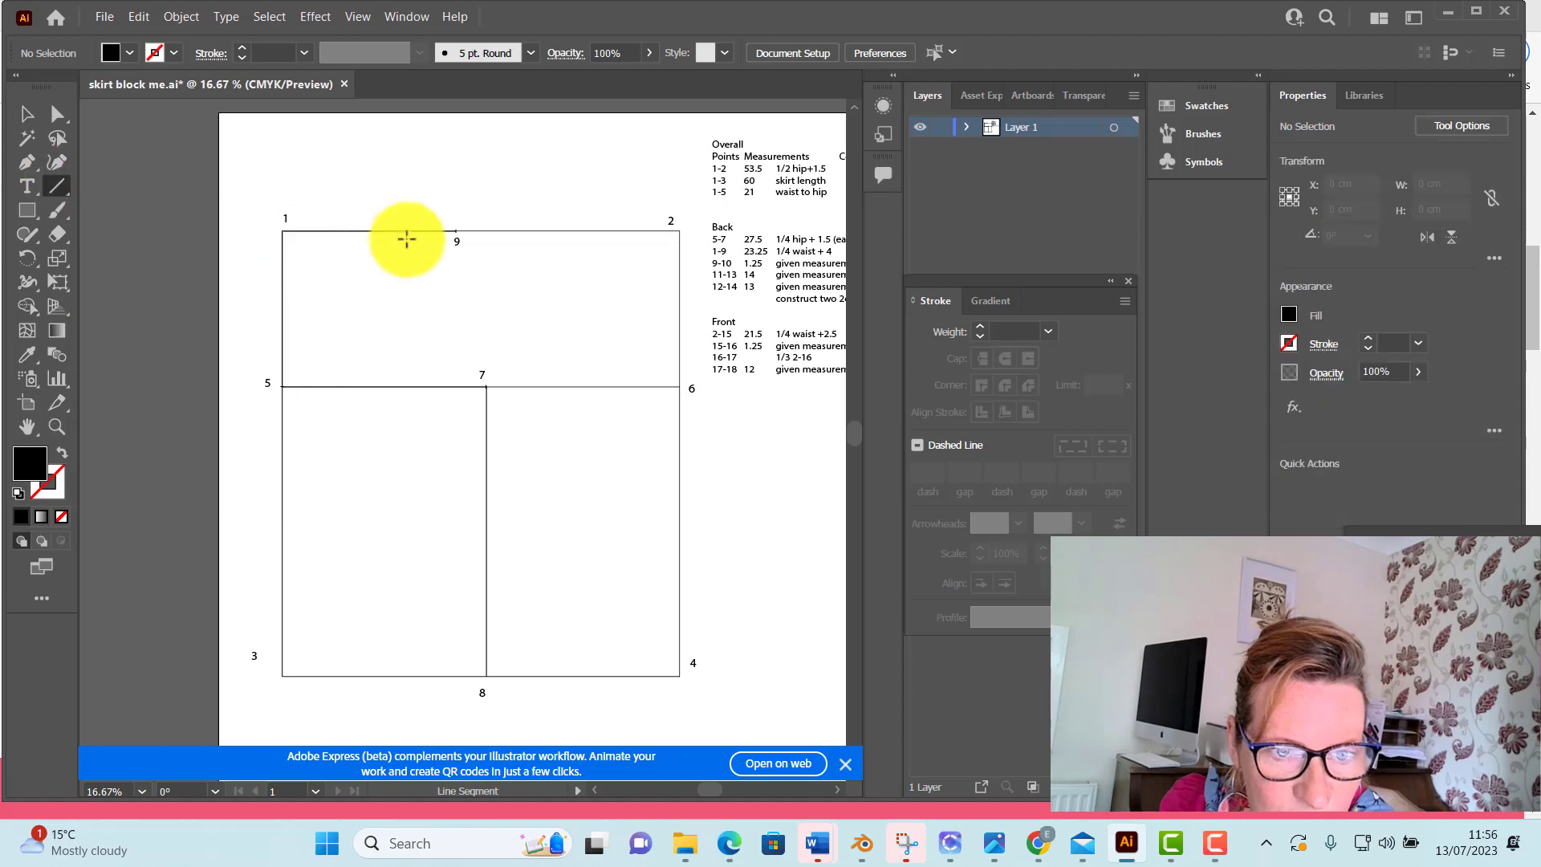
left_click(456, 232)
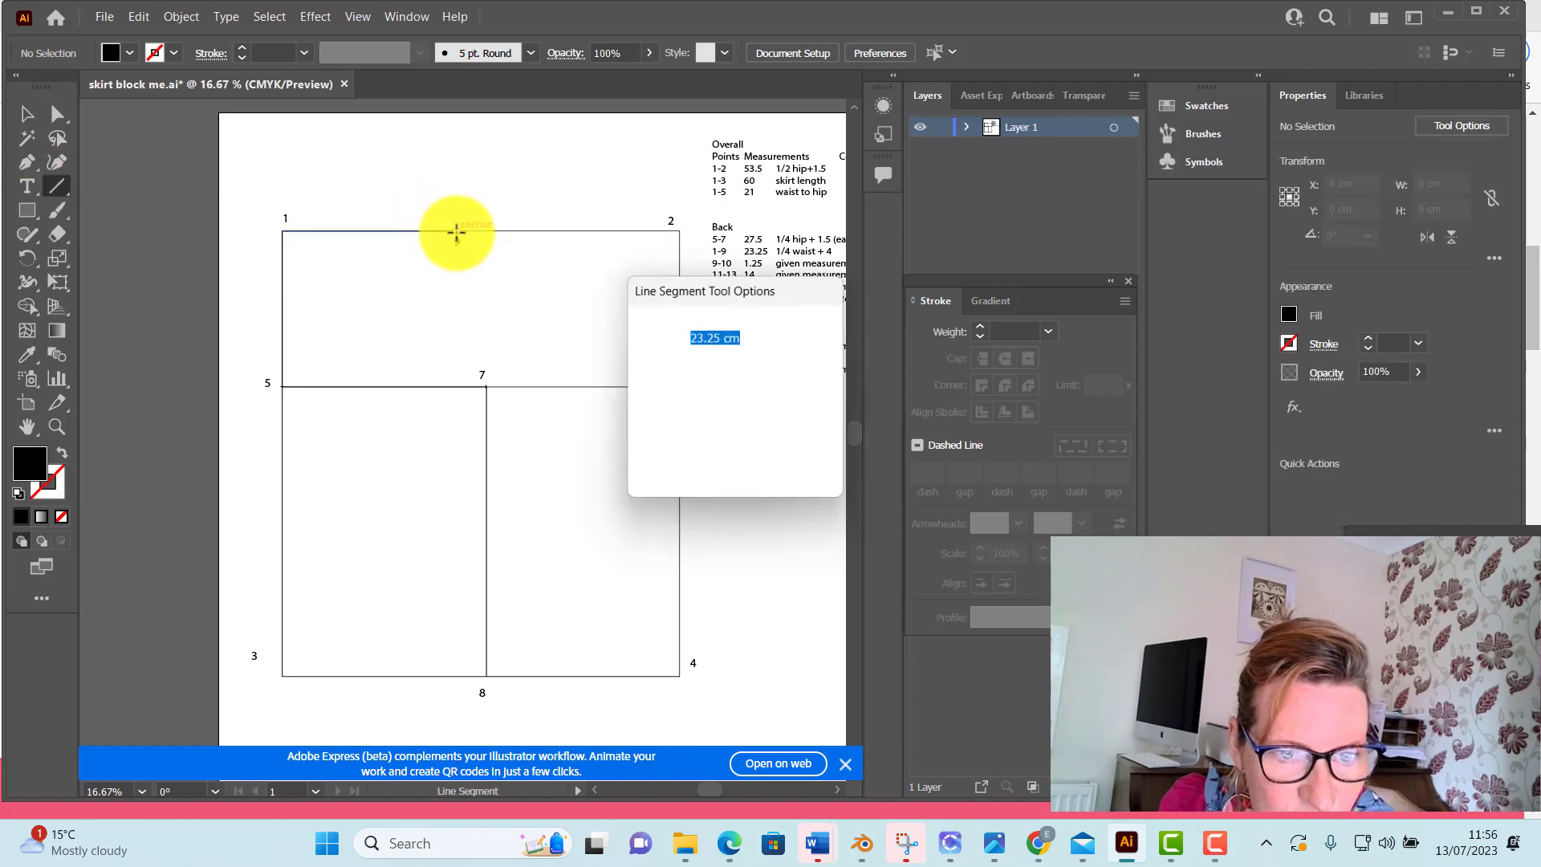
type("1")
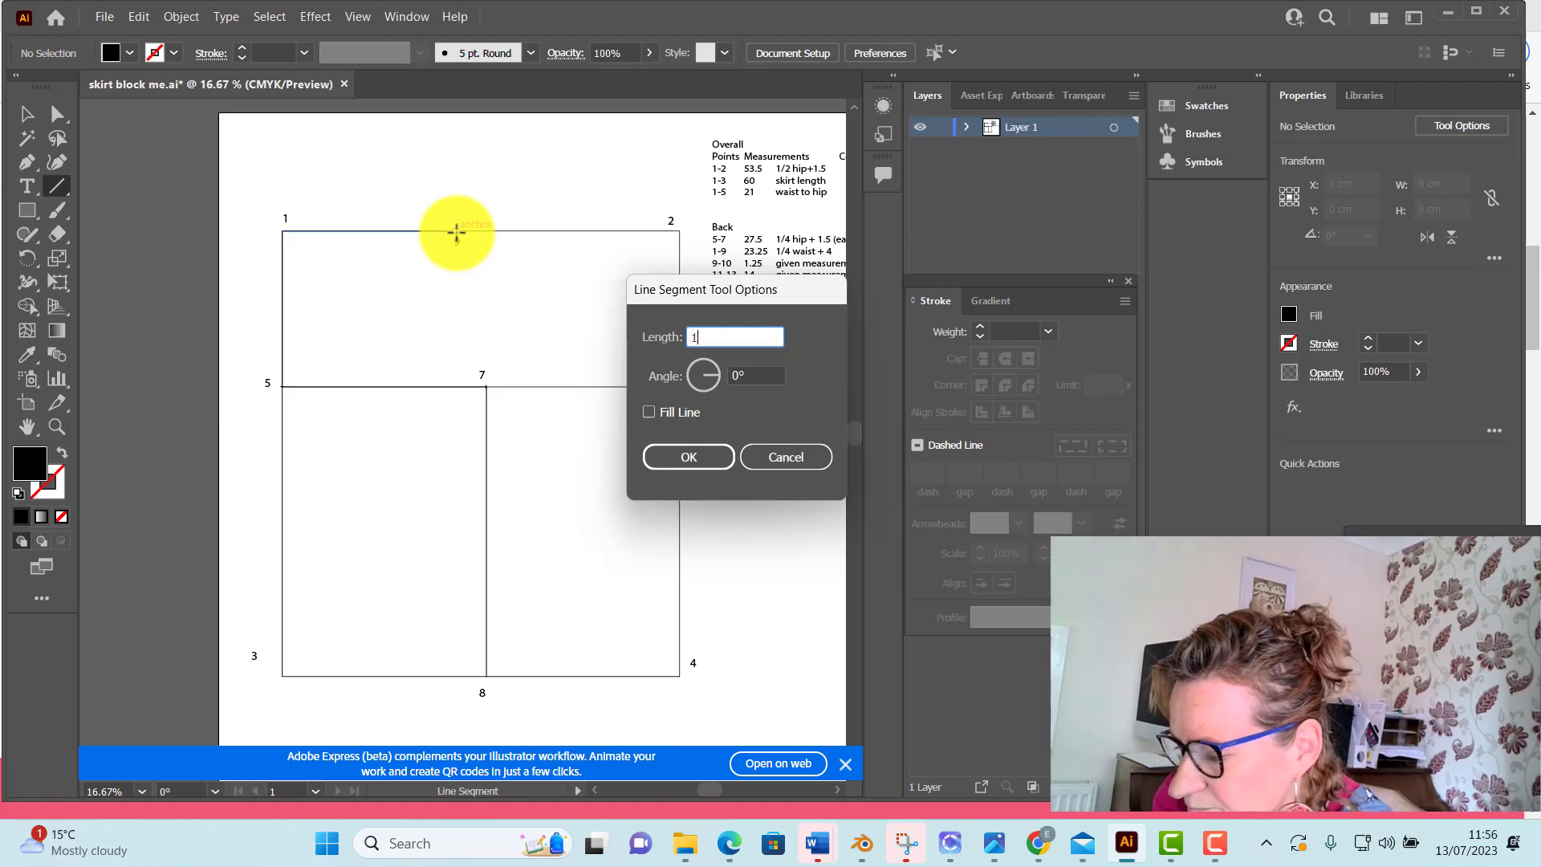
type(".25")
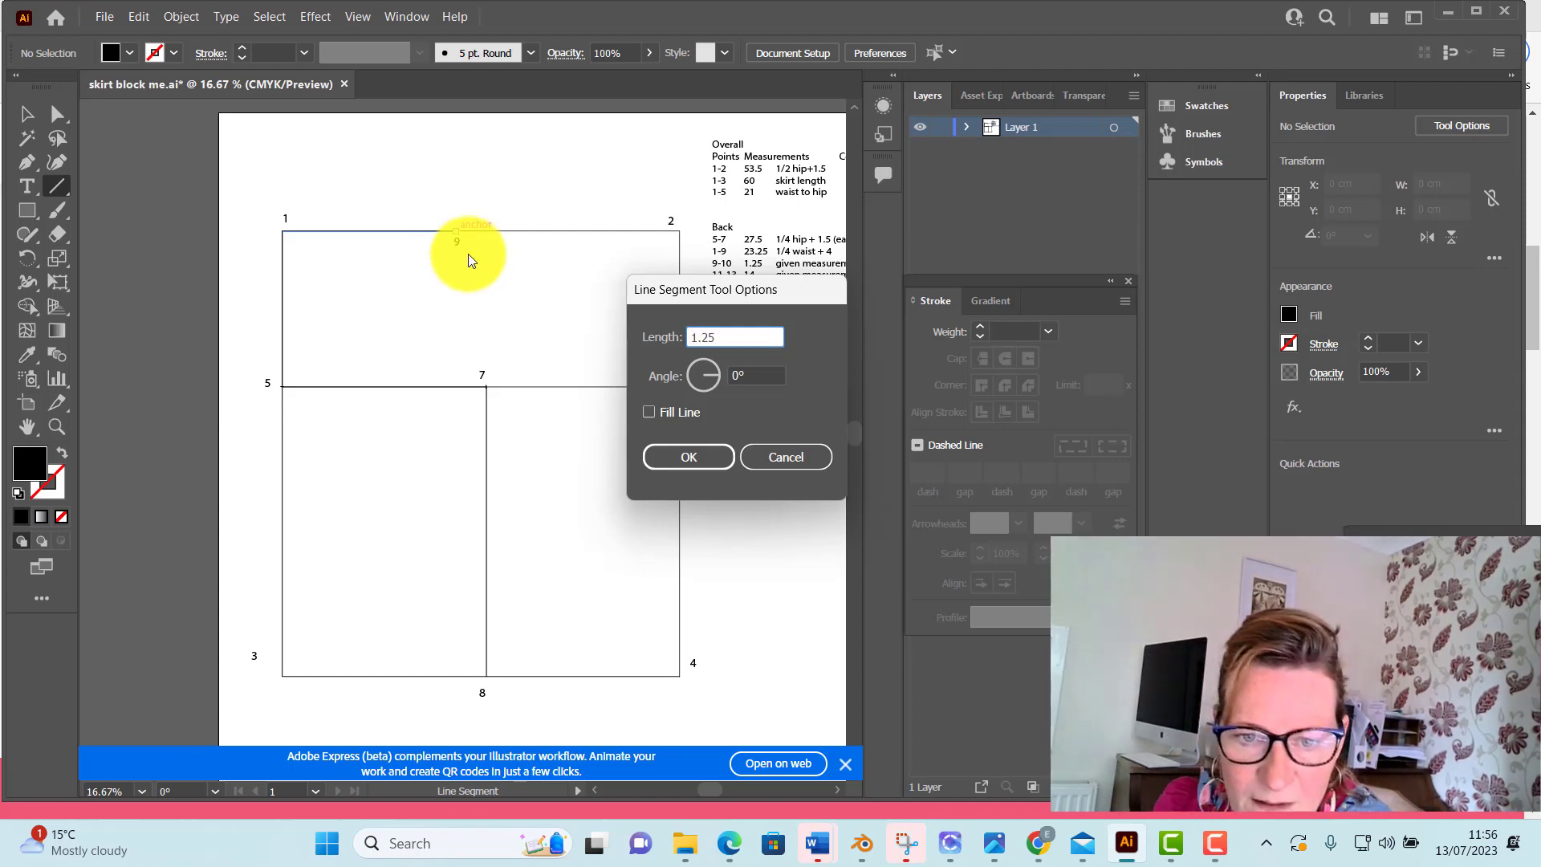
key("Tab")
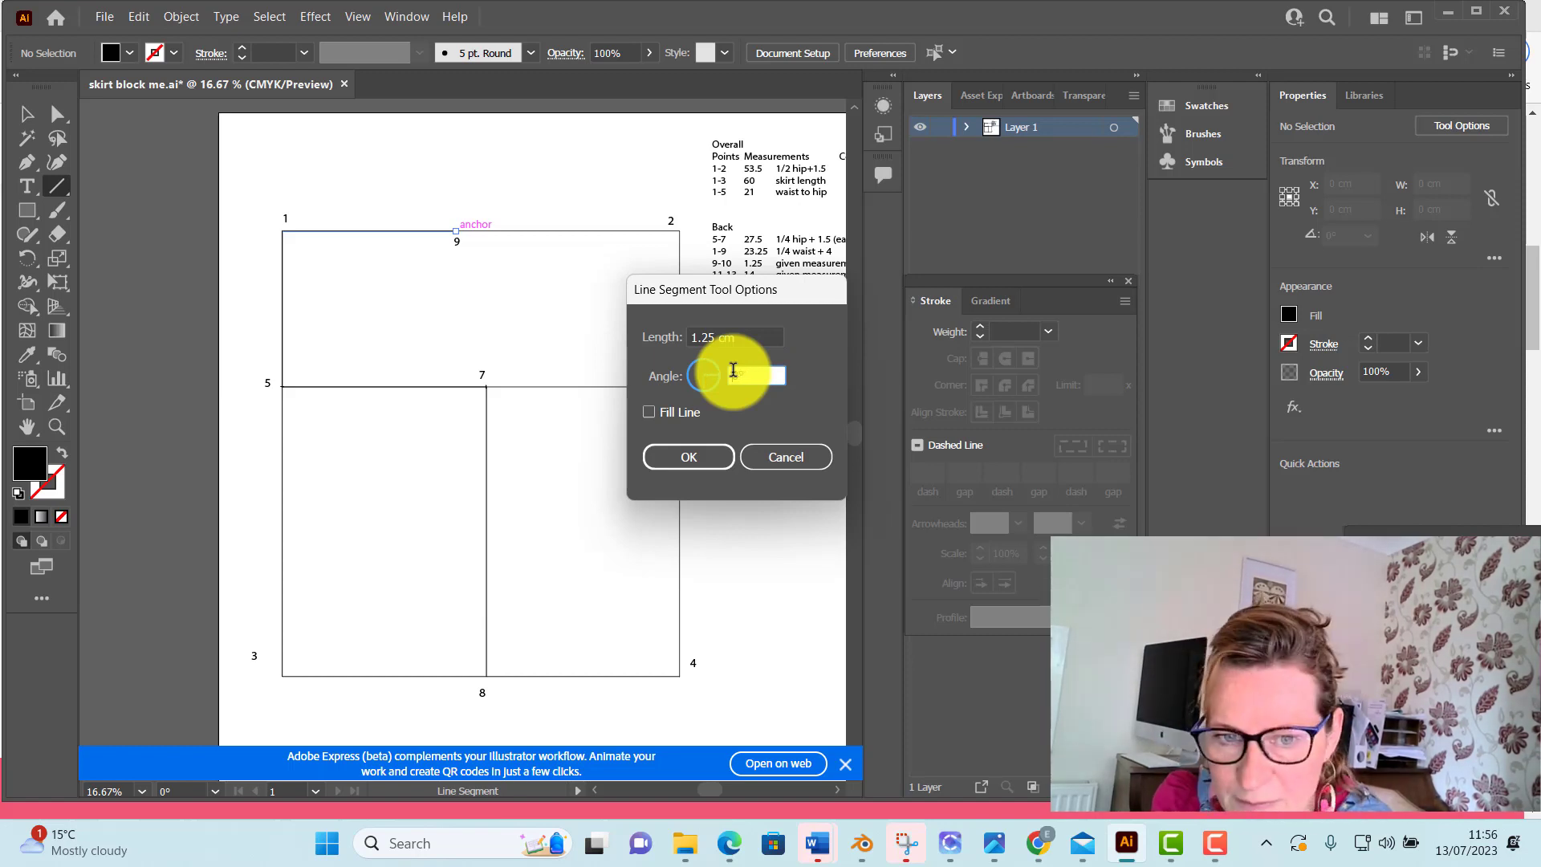
left_click(689, 457)
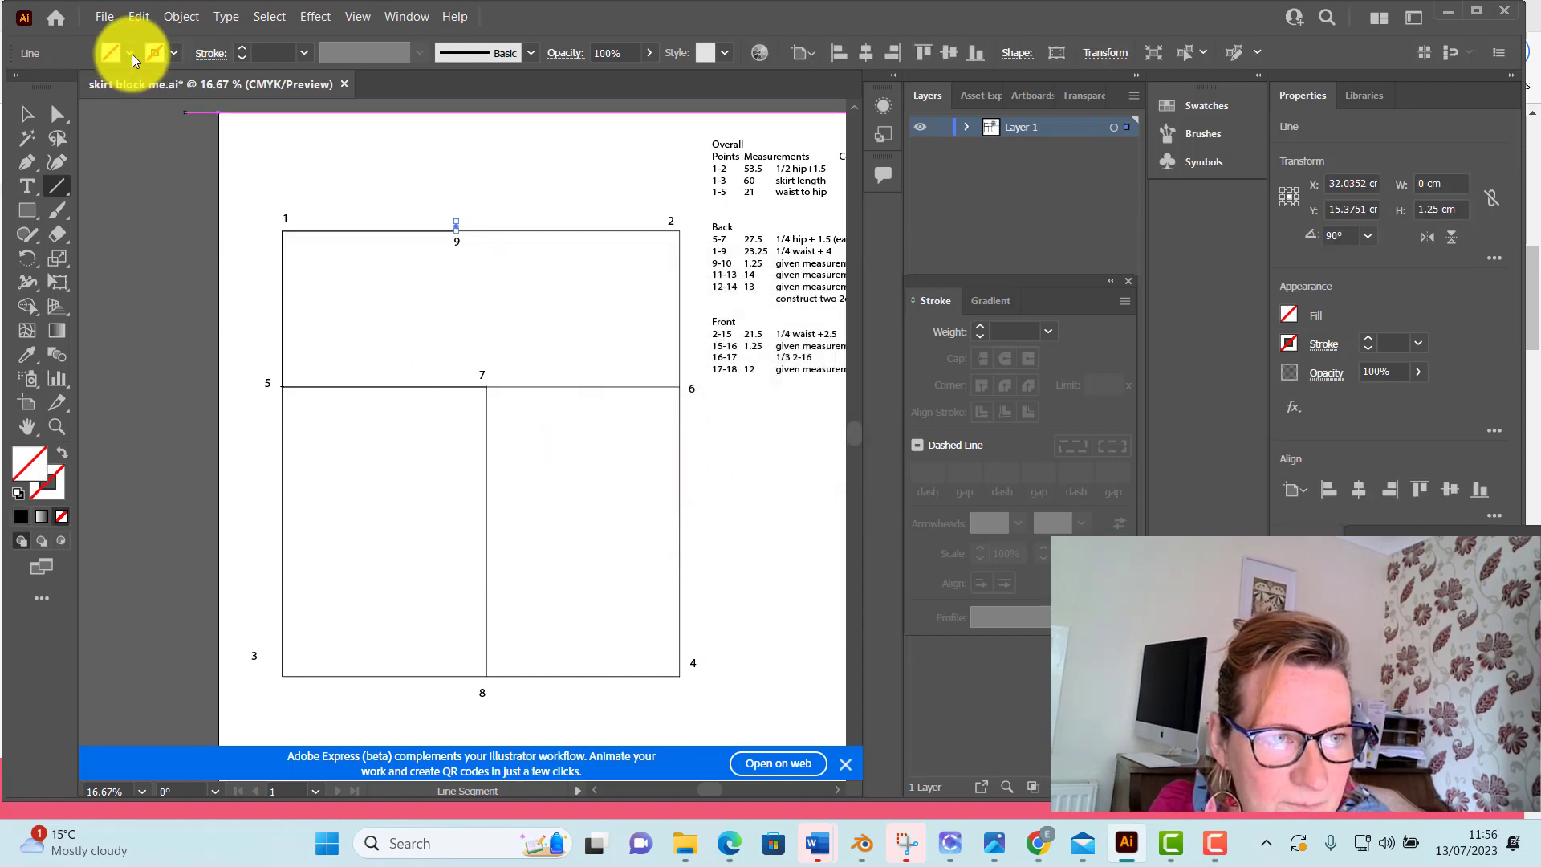
Give the short vertical line at point 9 a black fill and a 2 pt stroke, and deselect it
left_click(131, 55)
left_click(36, 90)
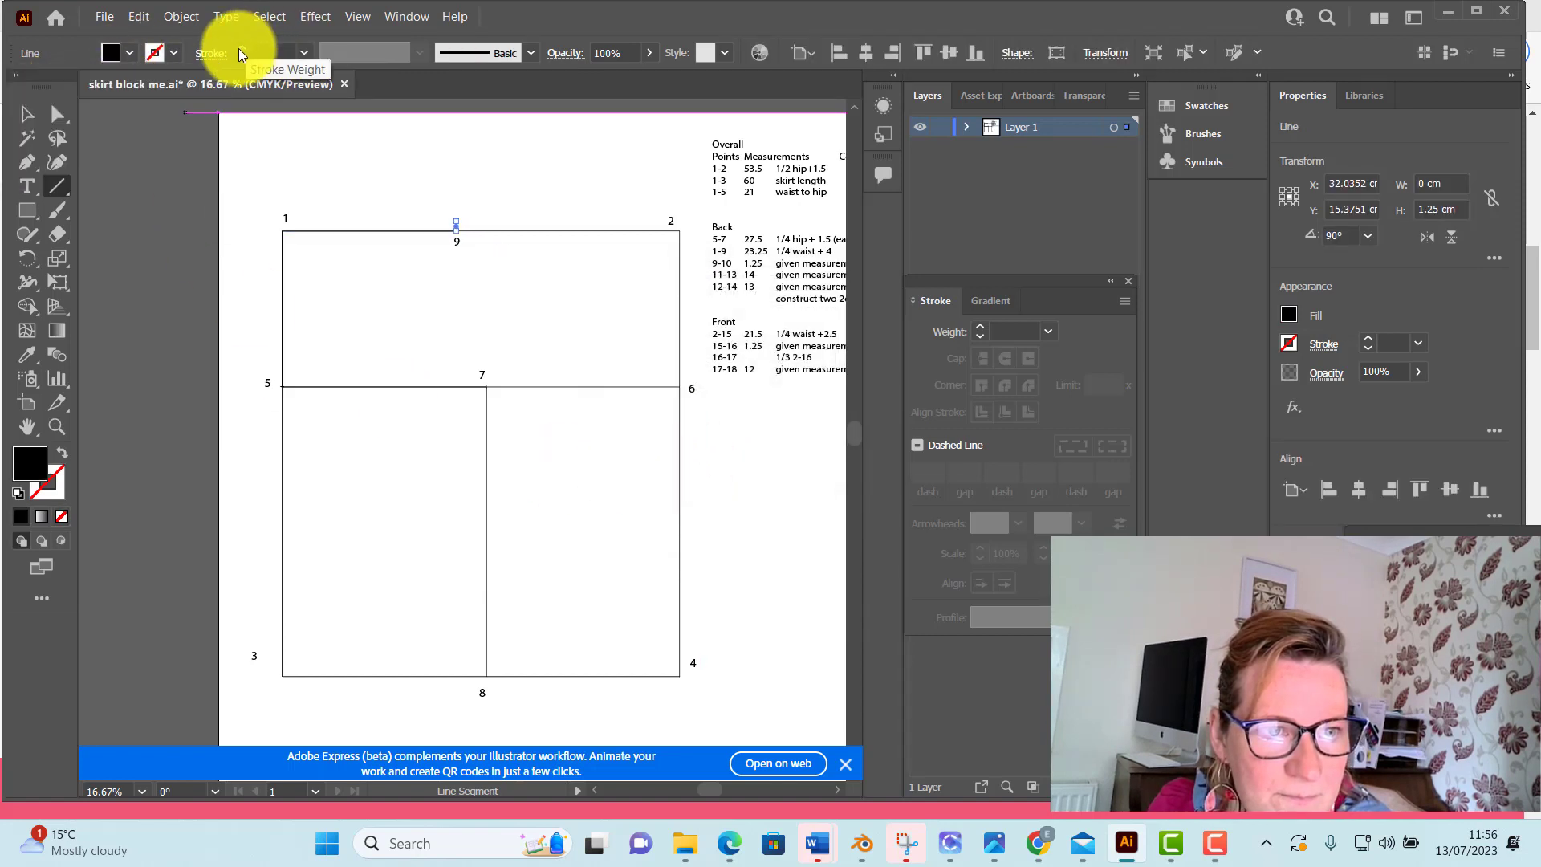
left_click(240, 49)
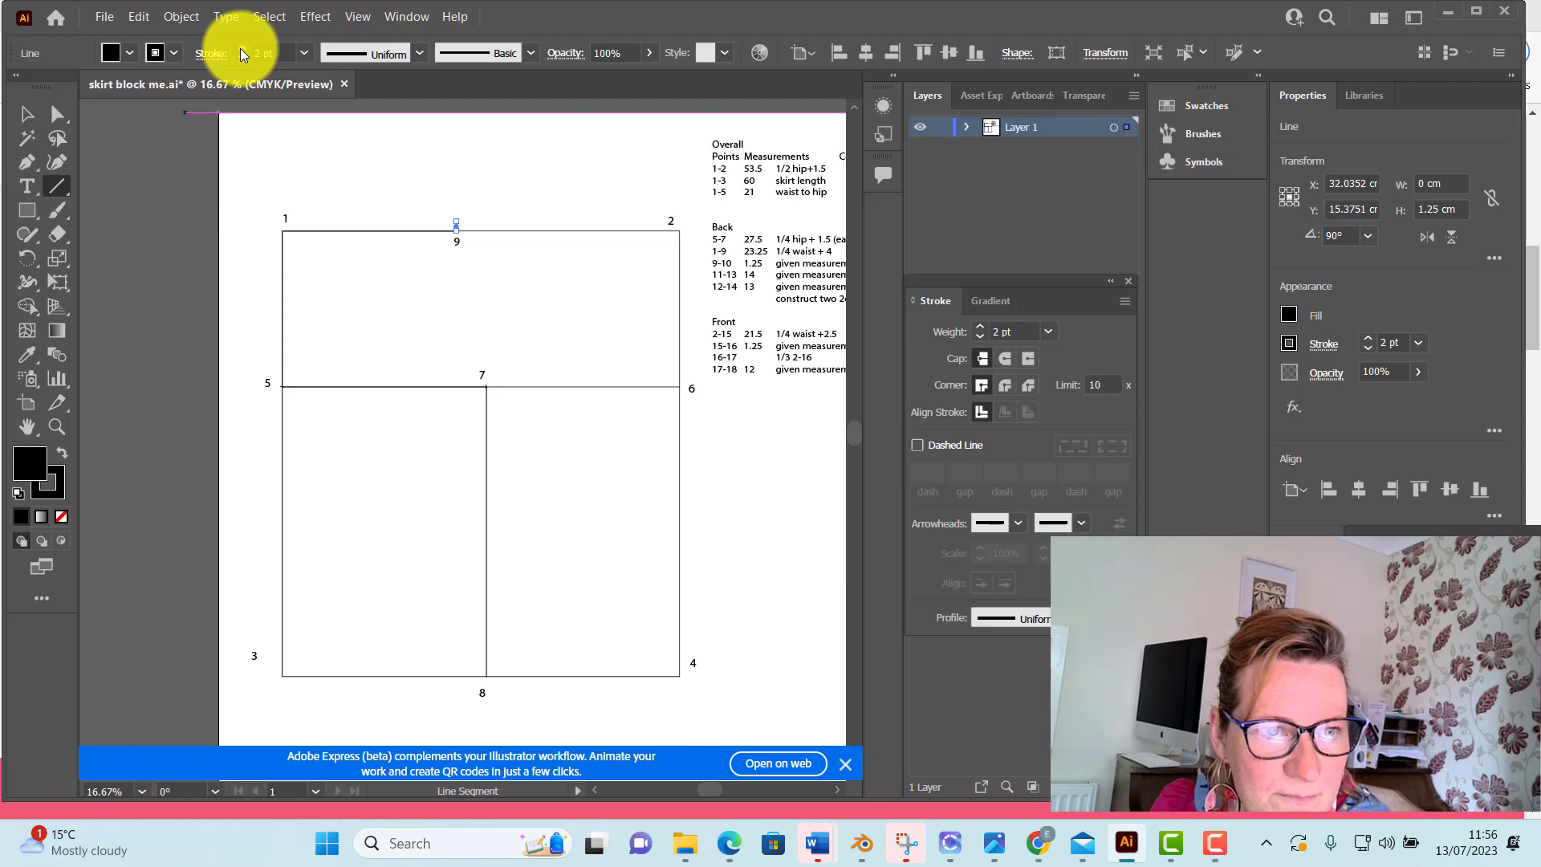
left_click(57, 114)
left_click(245, 147)
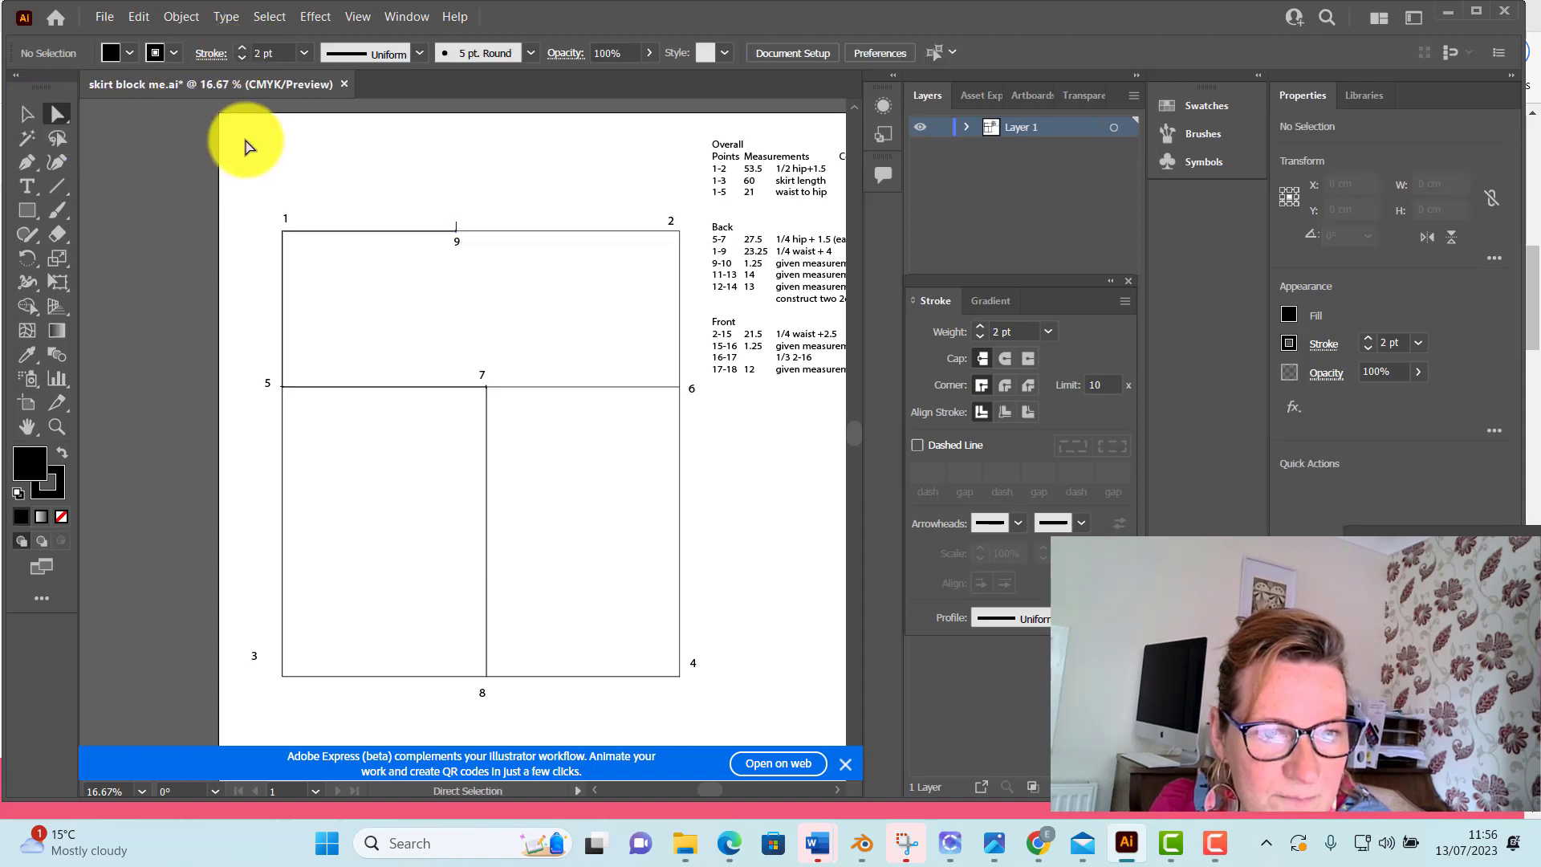
Examine the short vertical line at point 9 and its position relative to point 7 at 50% magnification
scroll(562, 199, "down", 1)
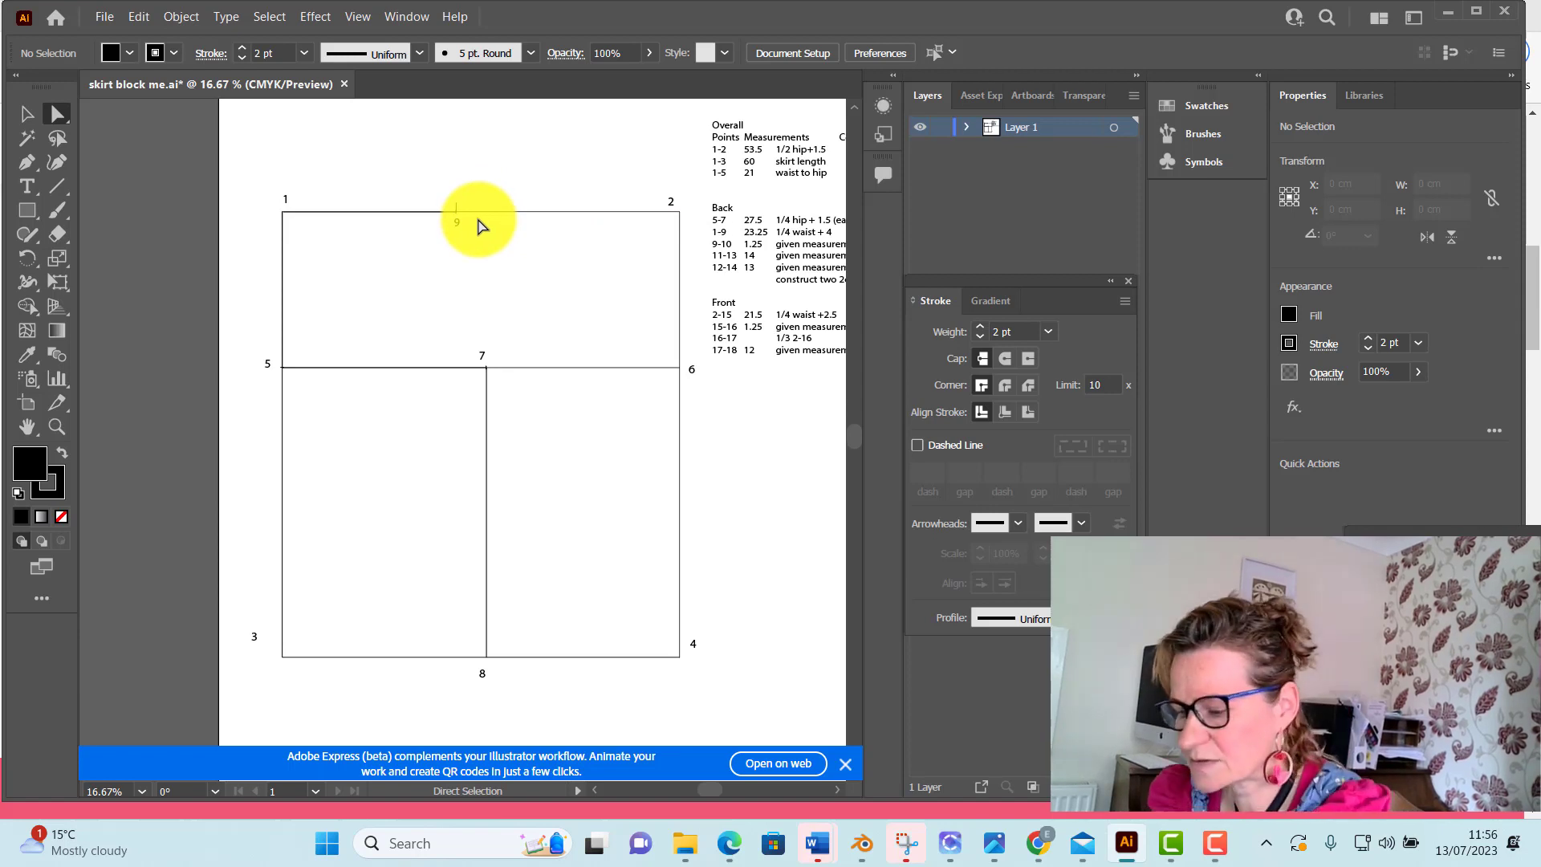
key("ctrl+plus")
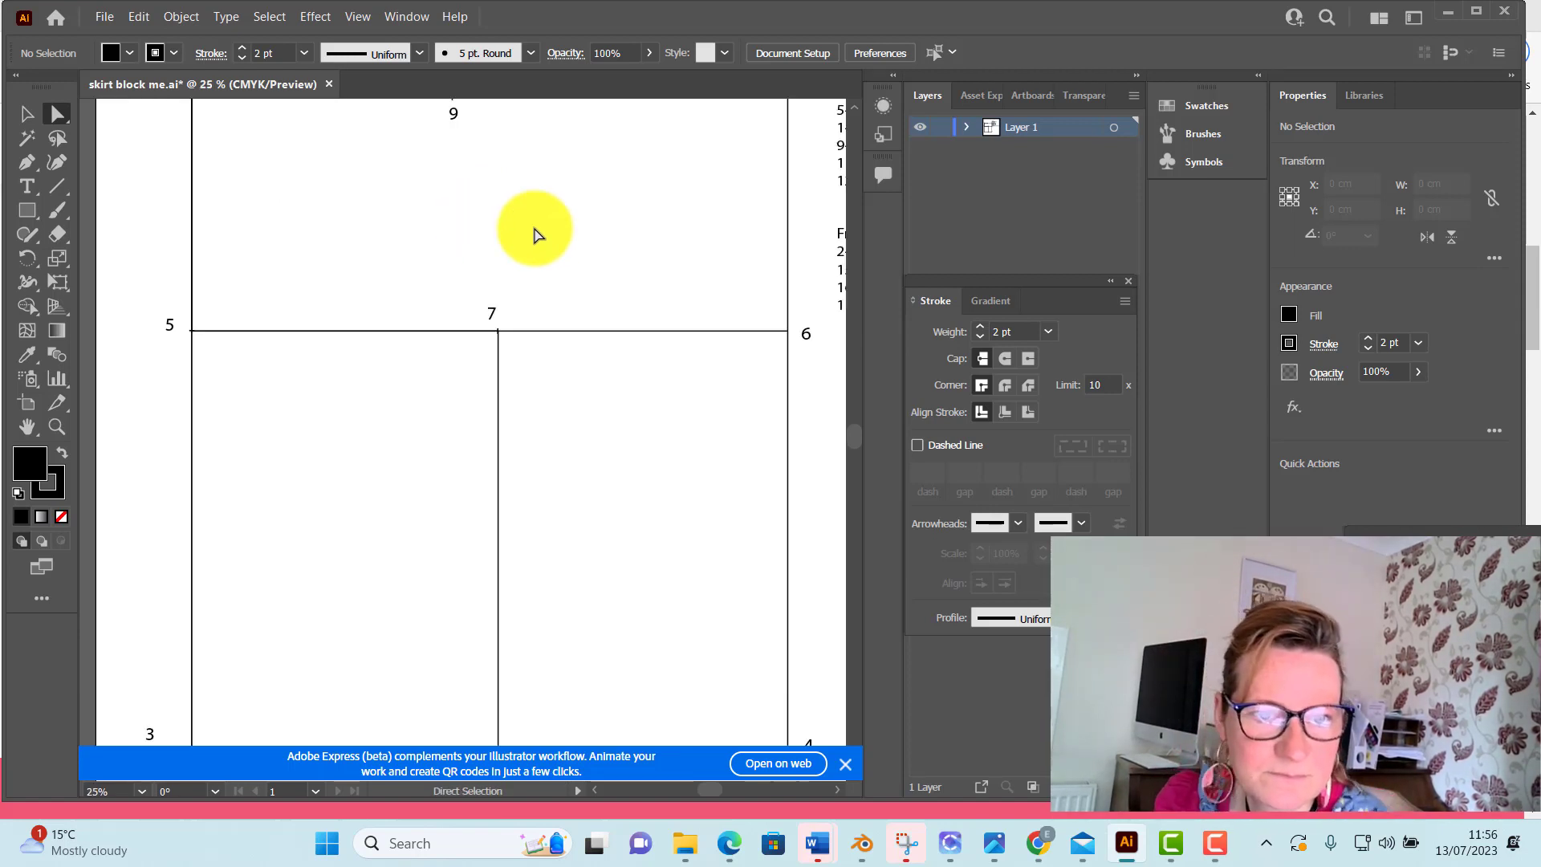
scroll(536, 235, "up", 3)
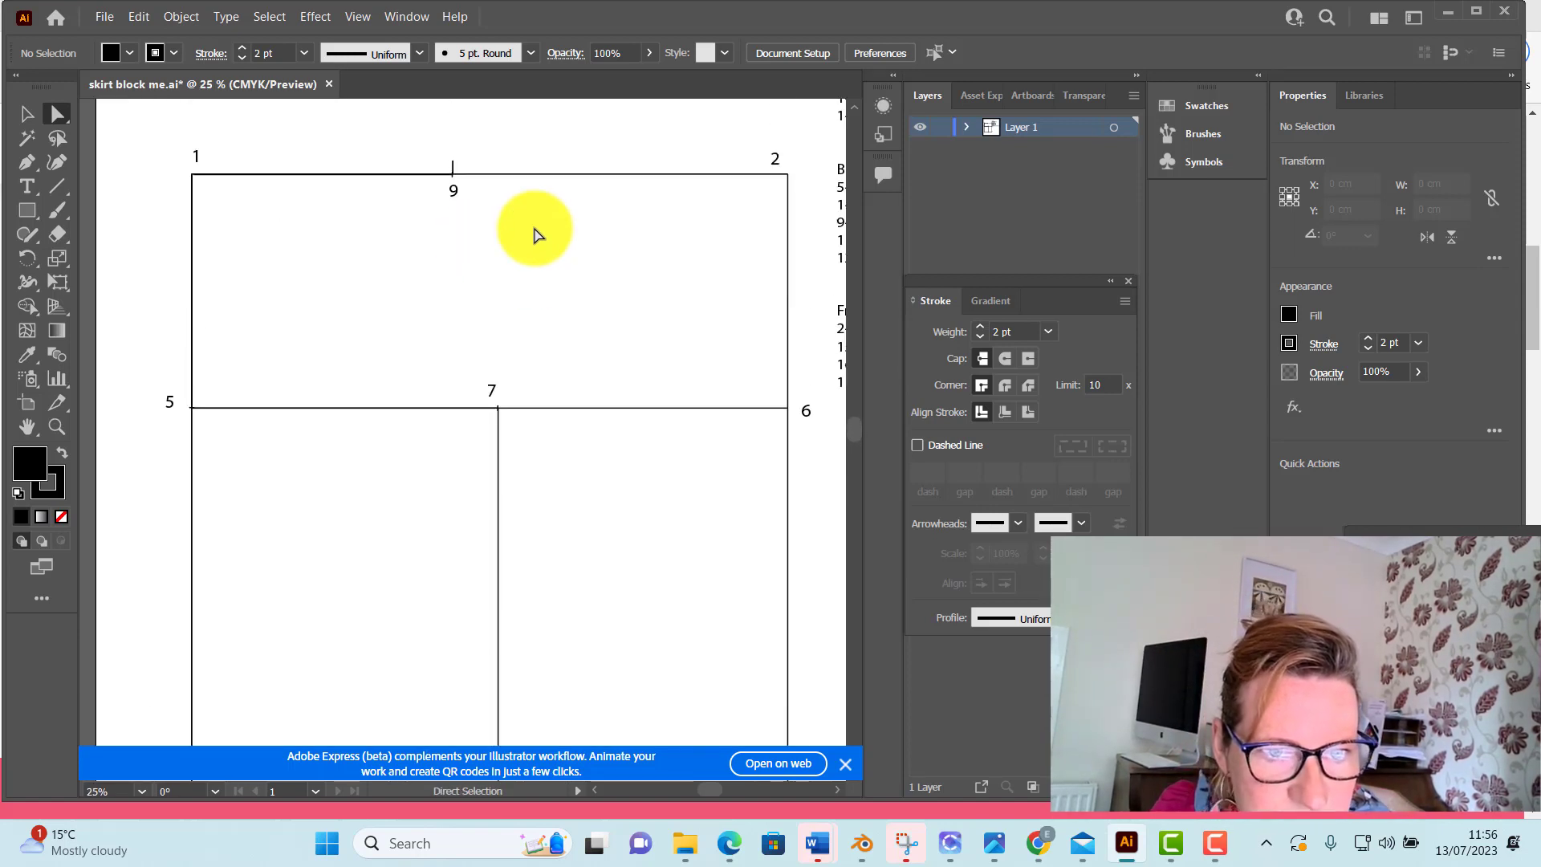
scroll(536, 235, "up", 1)
left_click_drag(534, 228, 626, 341)
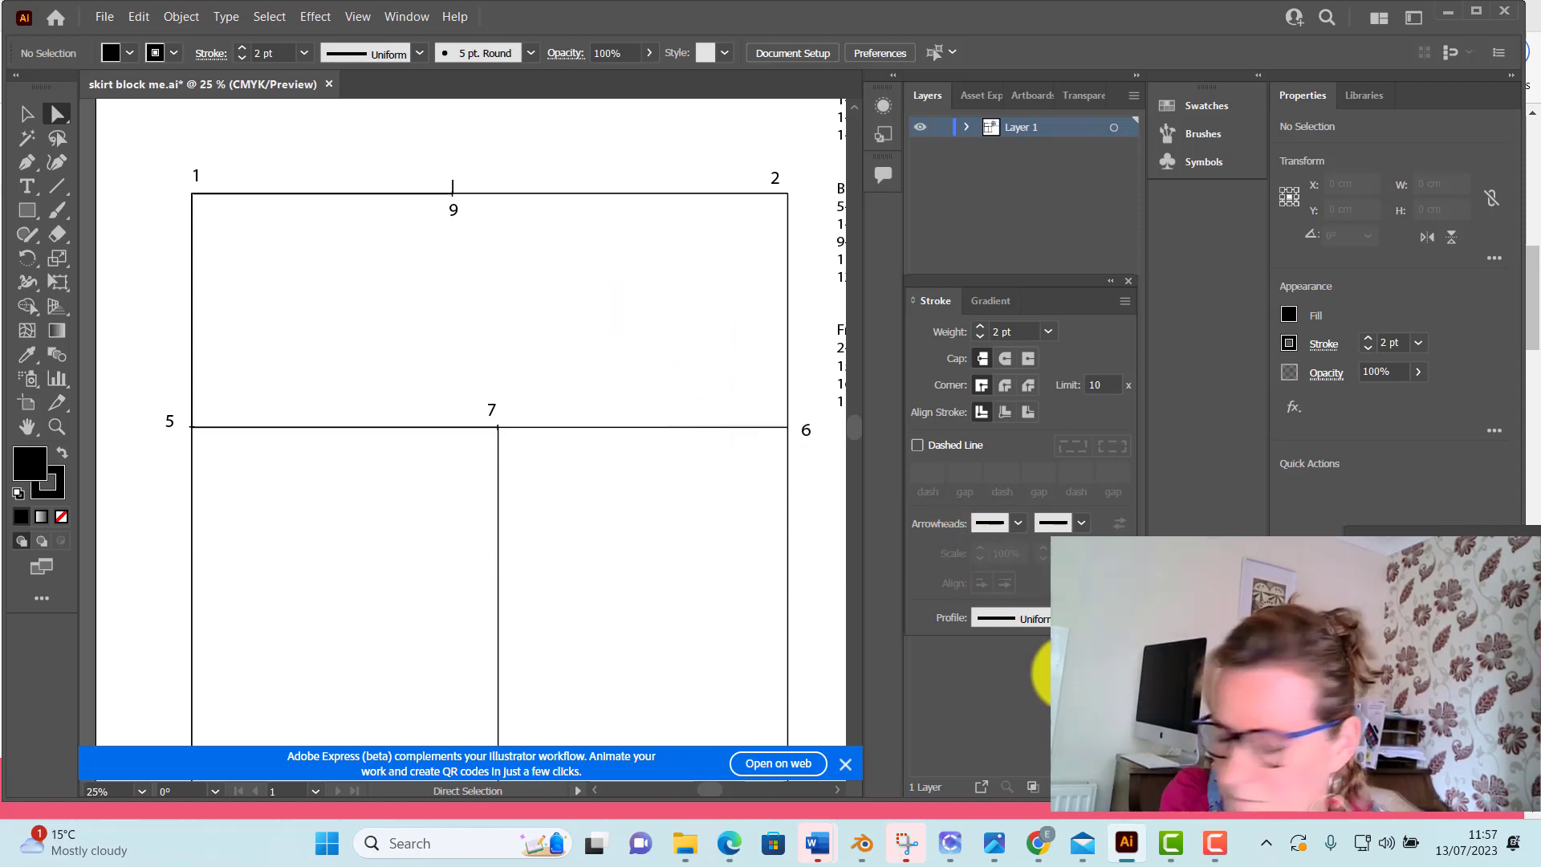
key("ctrl+equal")
scroll(551, 227, "down", 1)
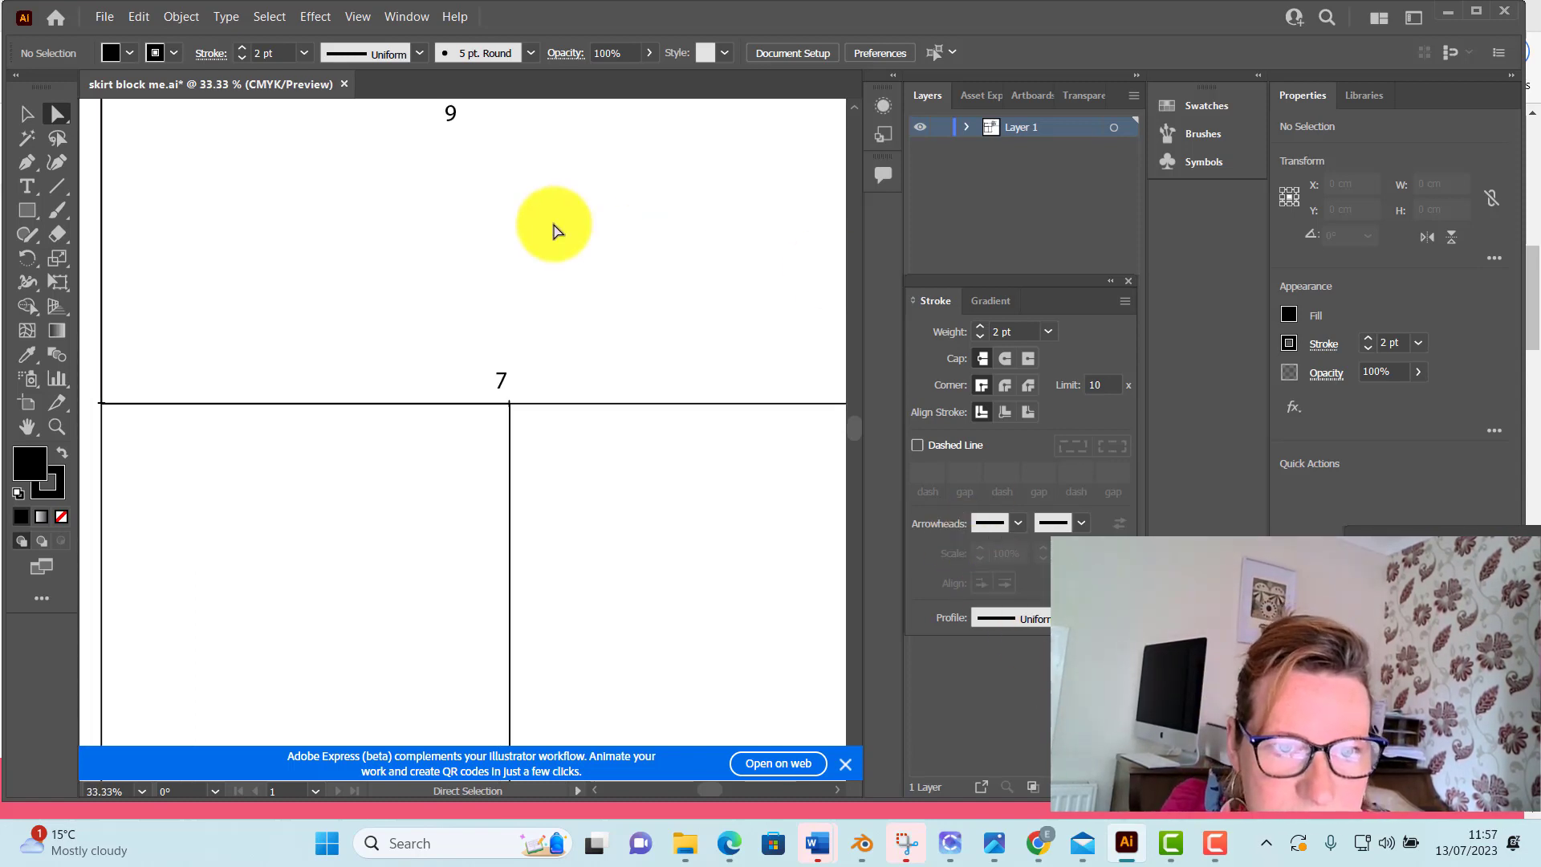
scroll(551, 231, "up", 2)
scroll(551, 232, "up", 1)
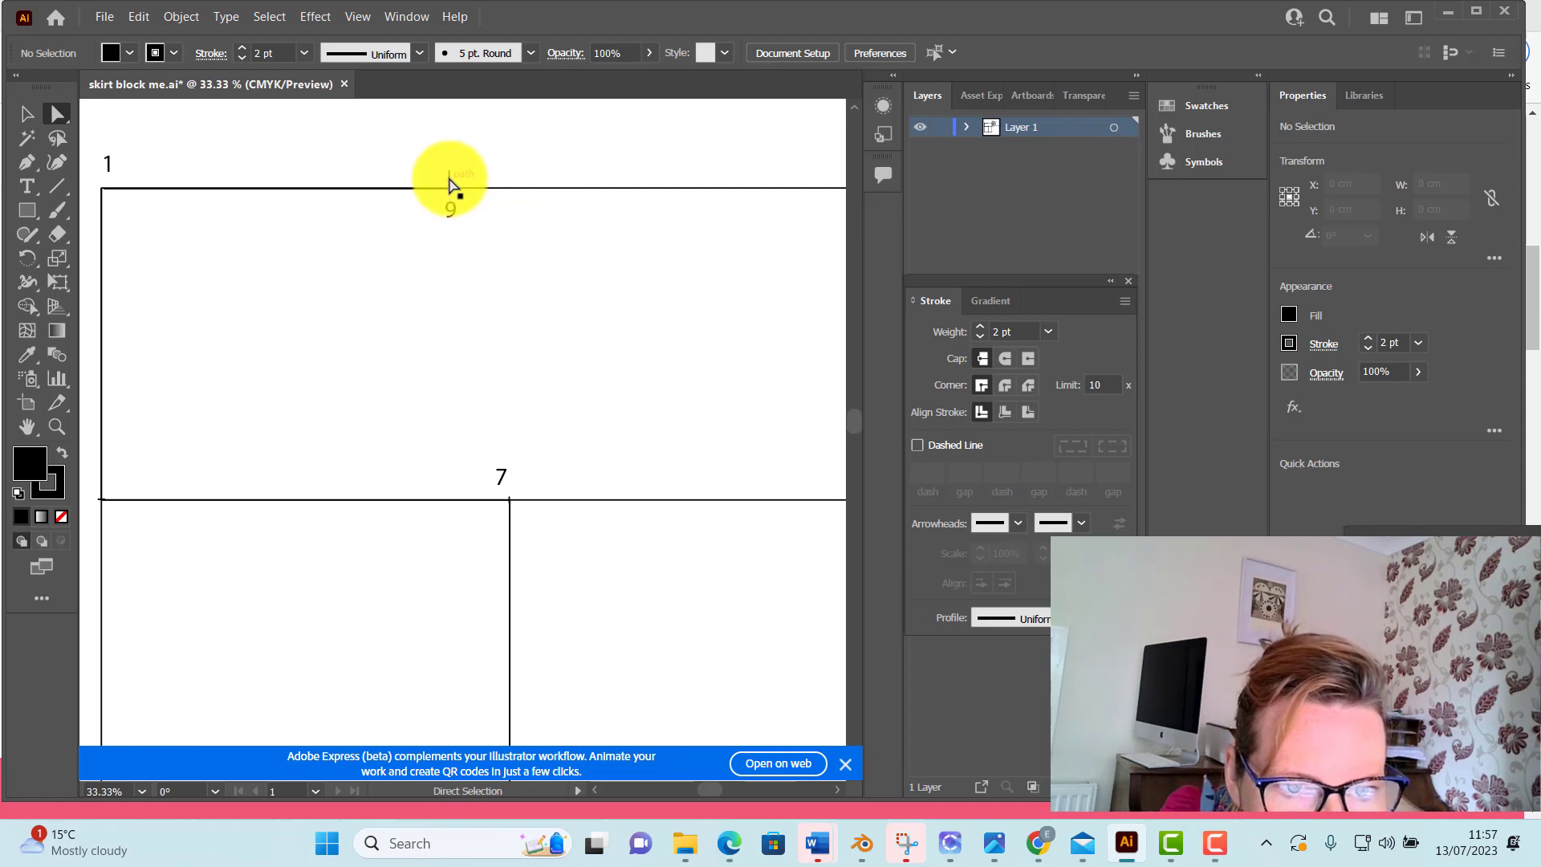
key("ctrl+equal")
key("v")
scroll(399, 407, "down", 1)
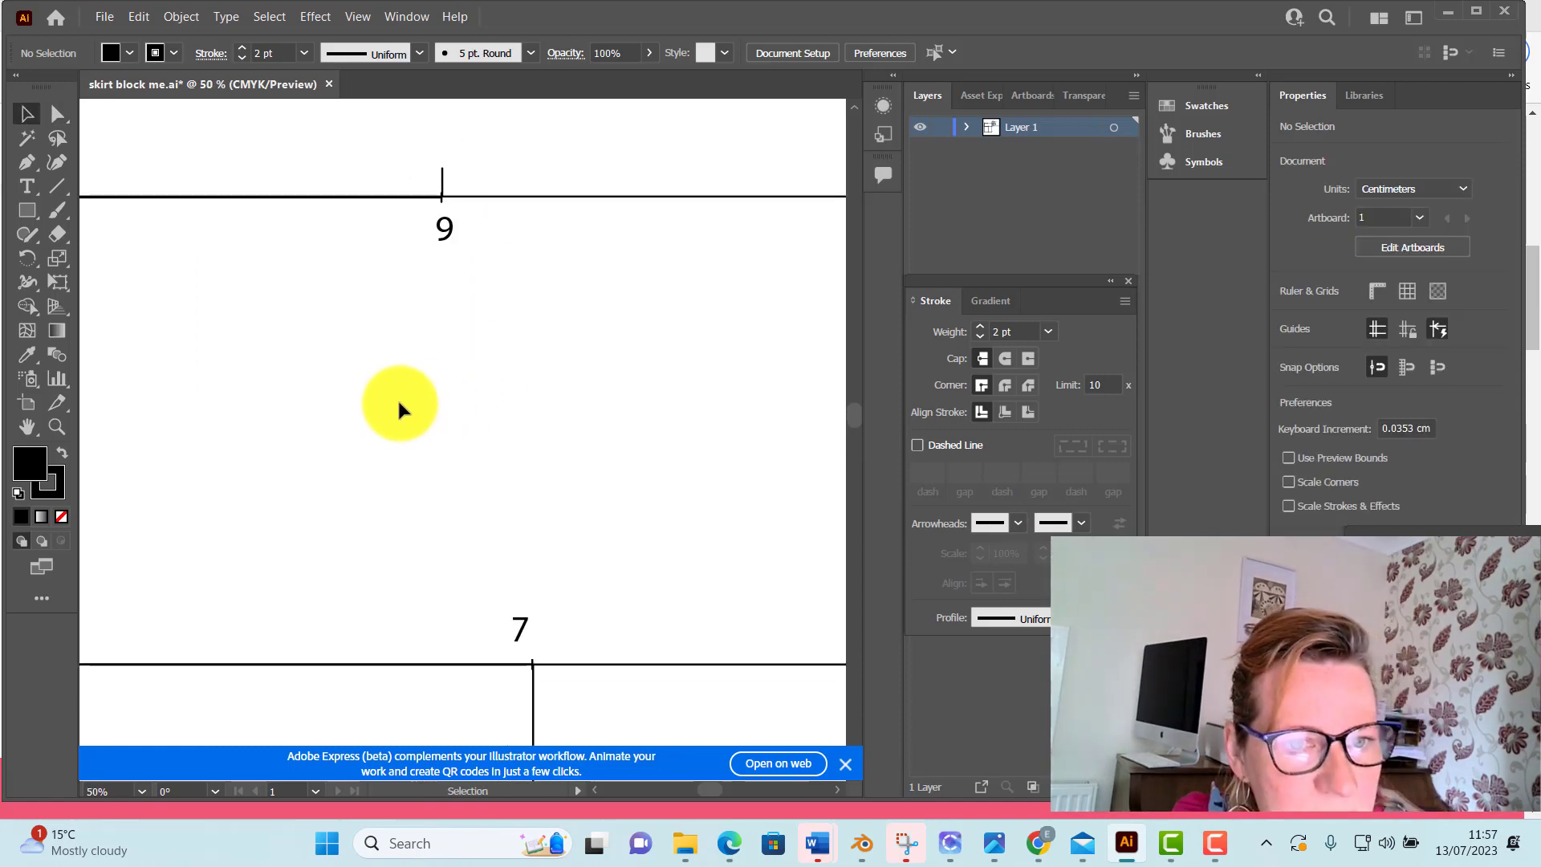
Draw a straight line about 23.4 cm long from point 1 to the upper end of the short vertical line at point 9
key("ctrl+minus")
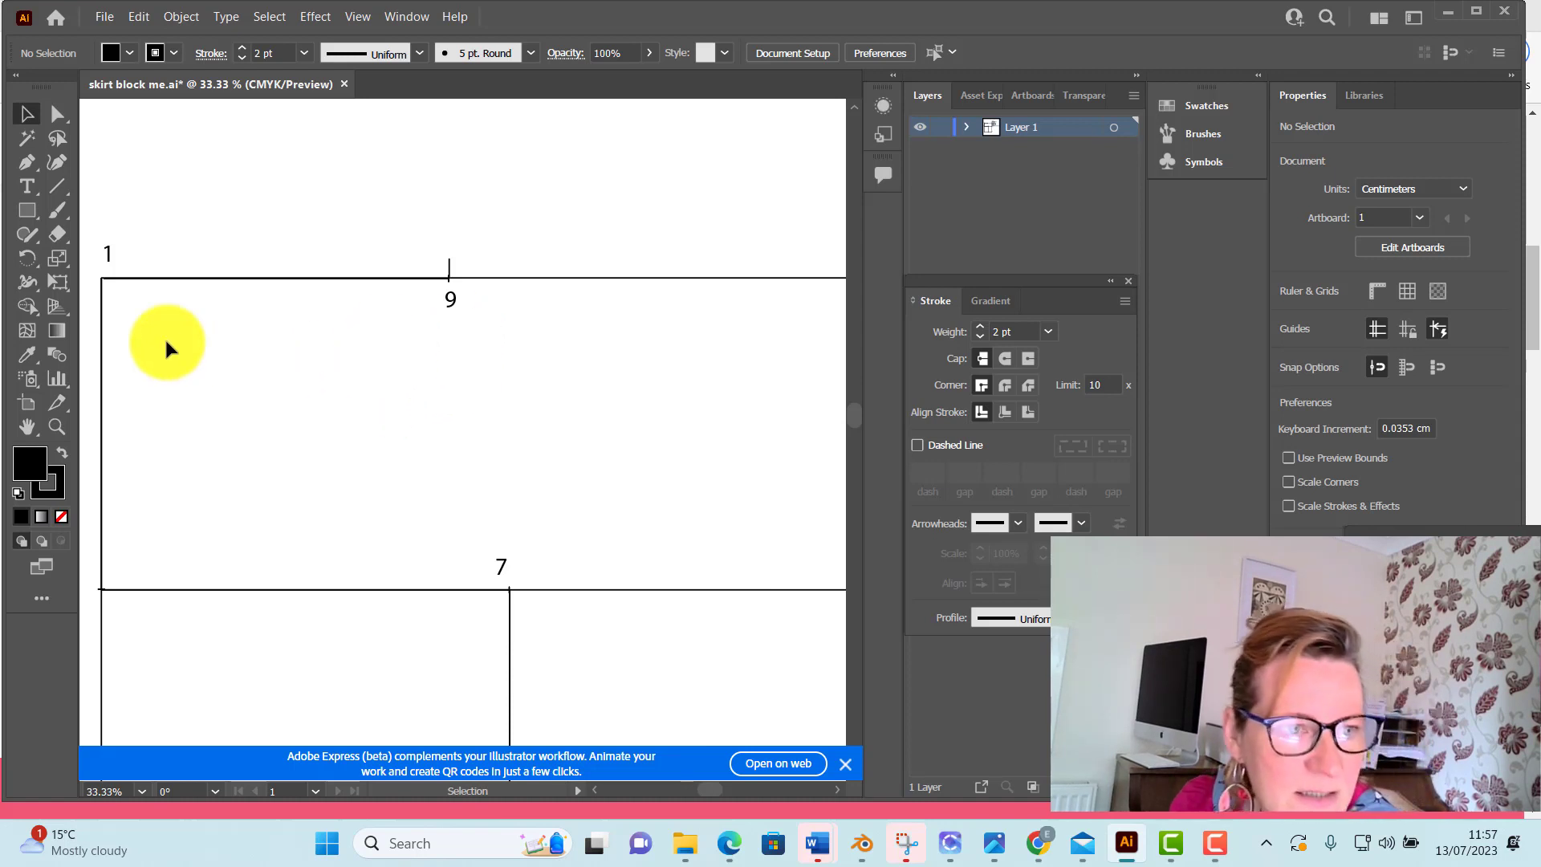
left_click(58, 186)
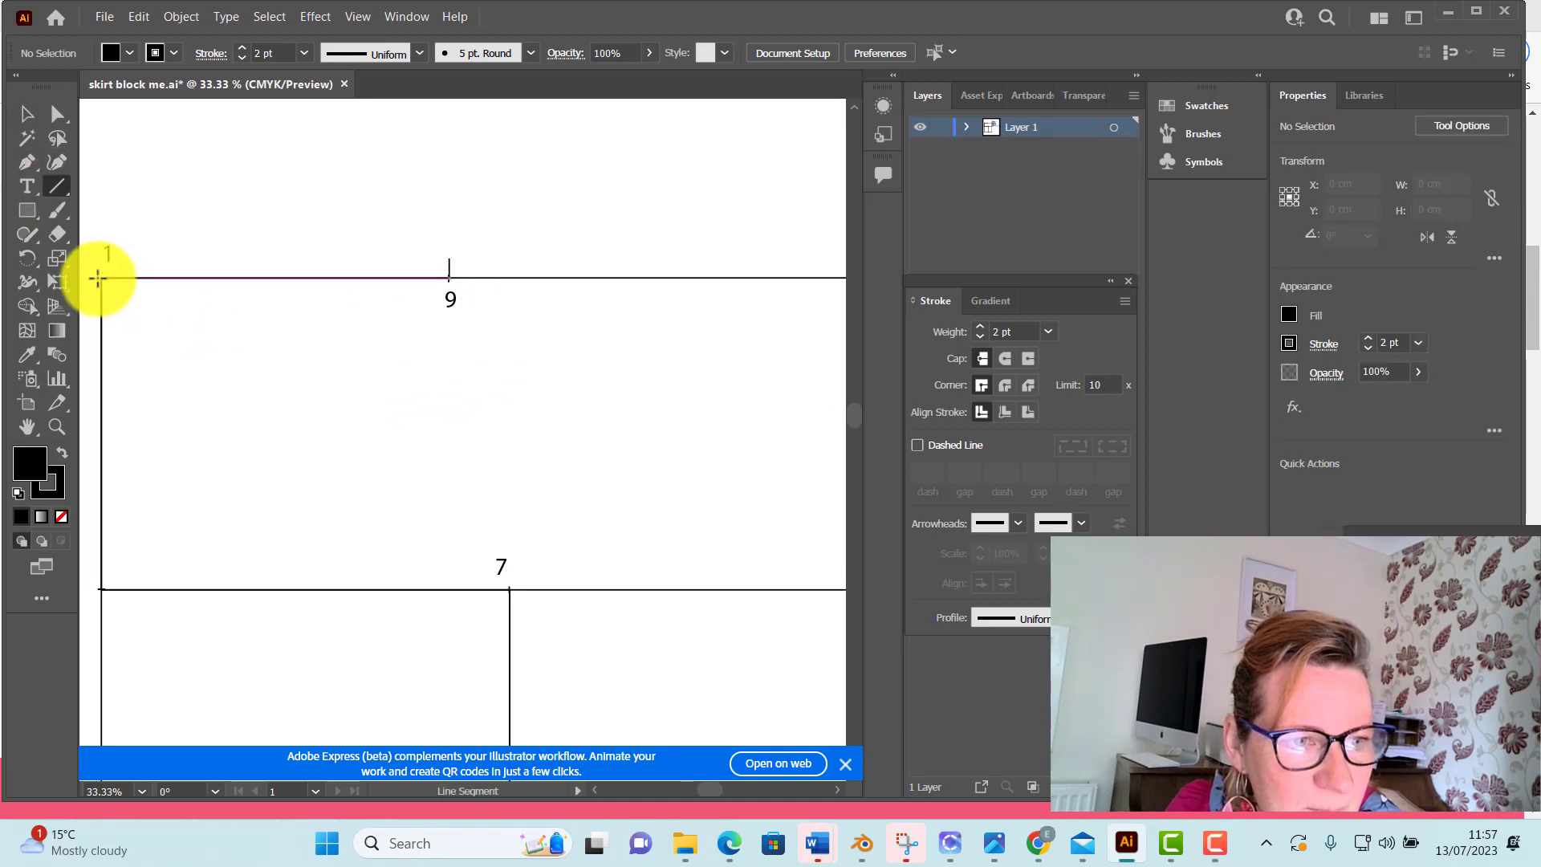
left_click(100, 277)
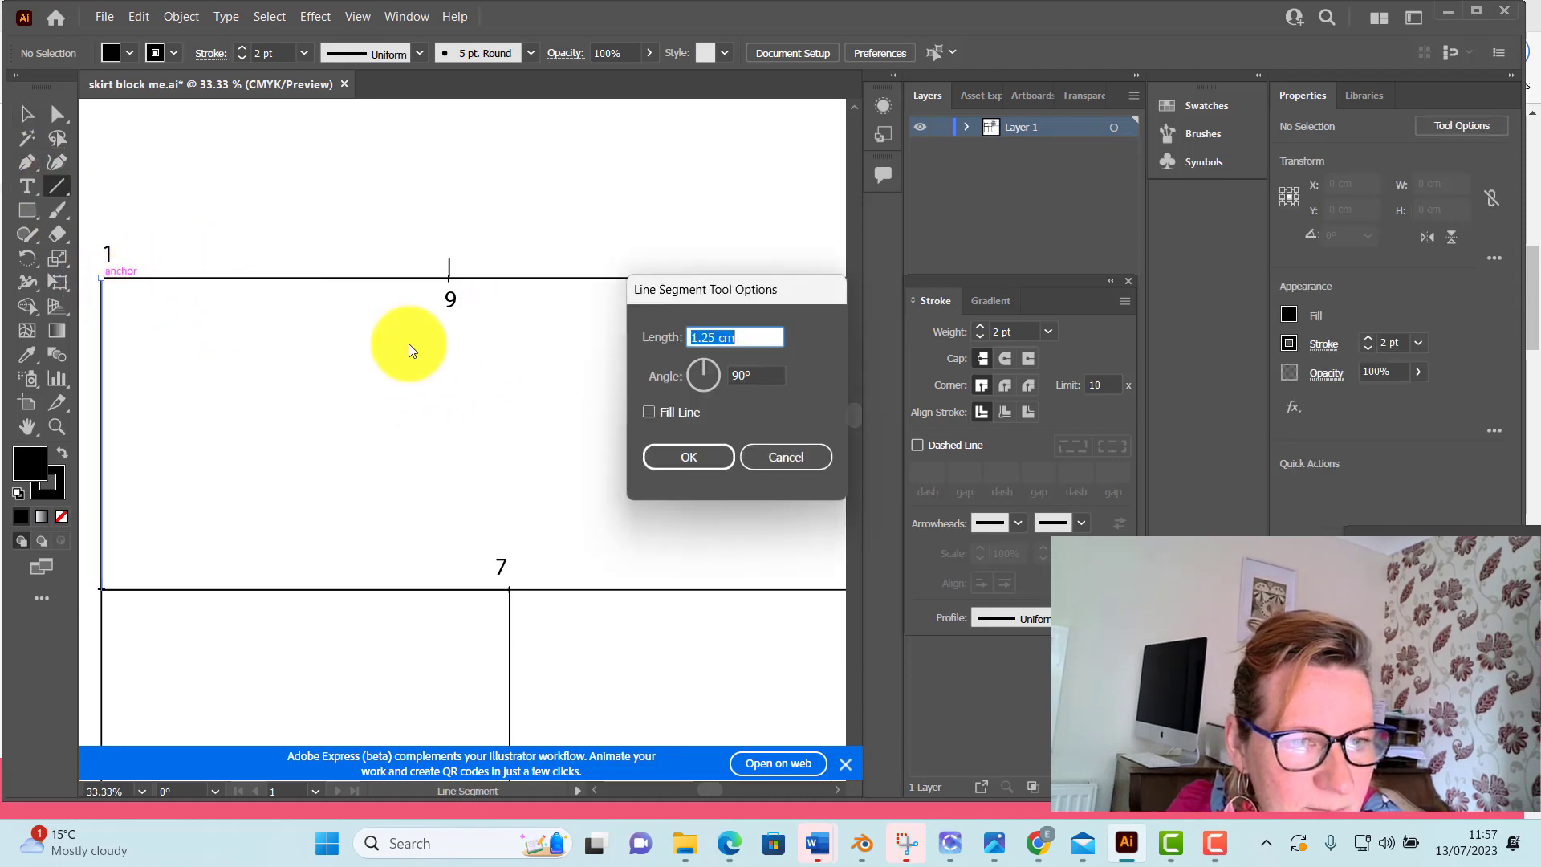
left_click(692, 452)
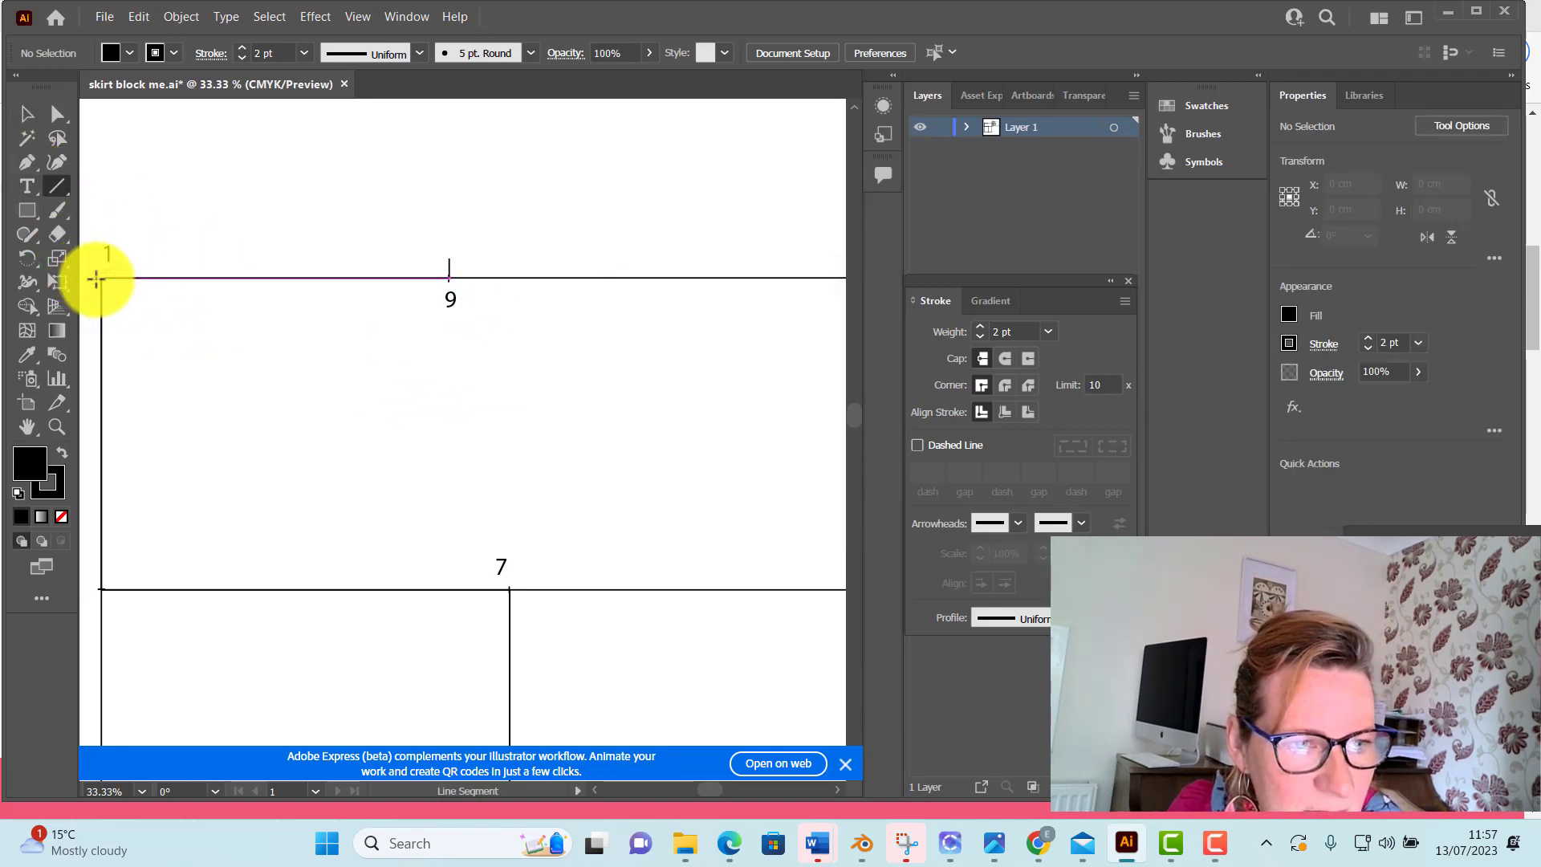
mouse_move(100, 277)
left_mouse_down()
mouse_move(320, 248)
mouse_move(448, 259)
left_mouse_up()
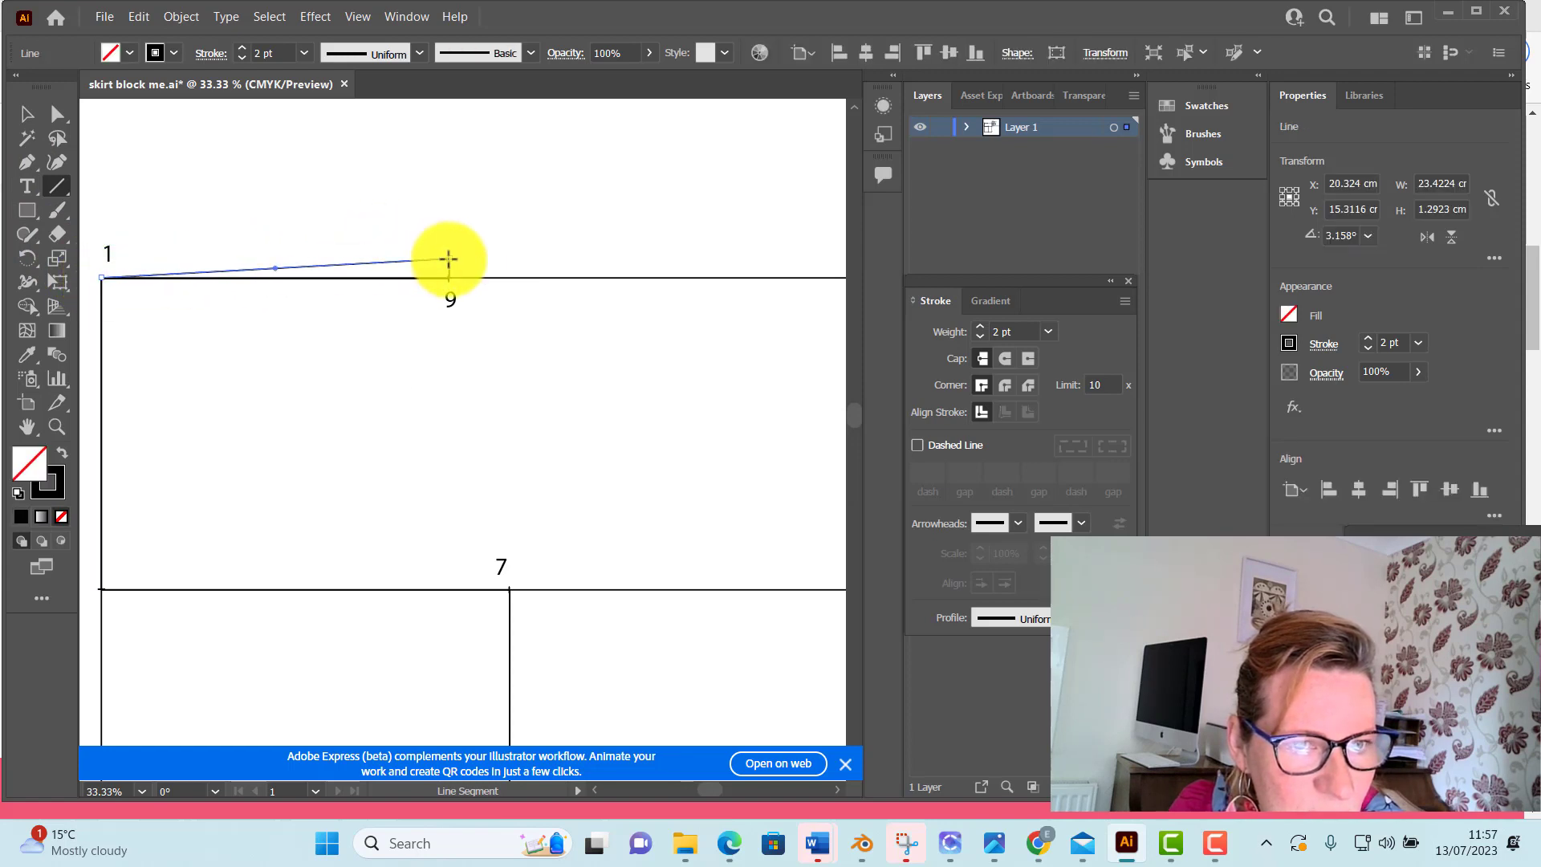
Give the sloping line from point 1 a dashed stroke with 12 pt dashes and a black fill, and deselect it
left_click(418, 55)
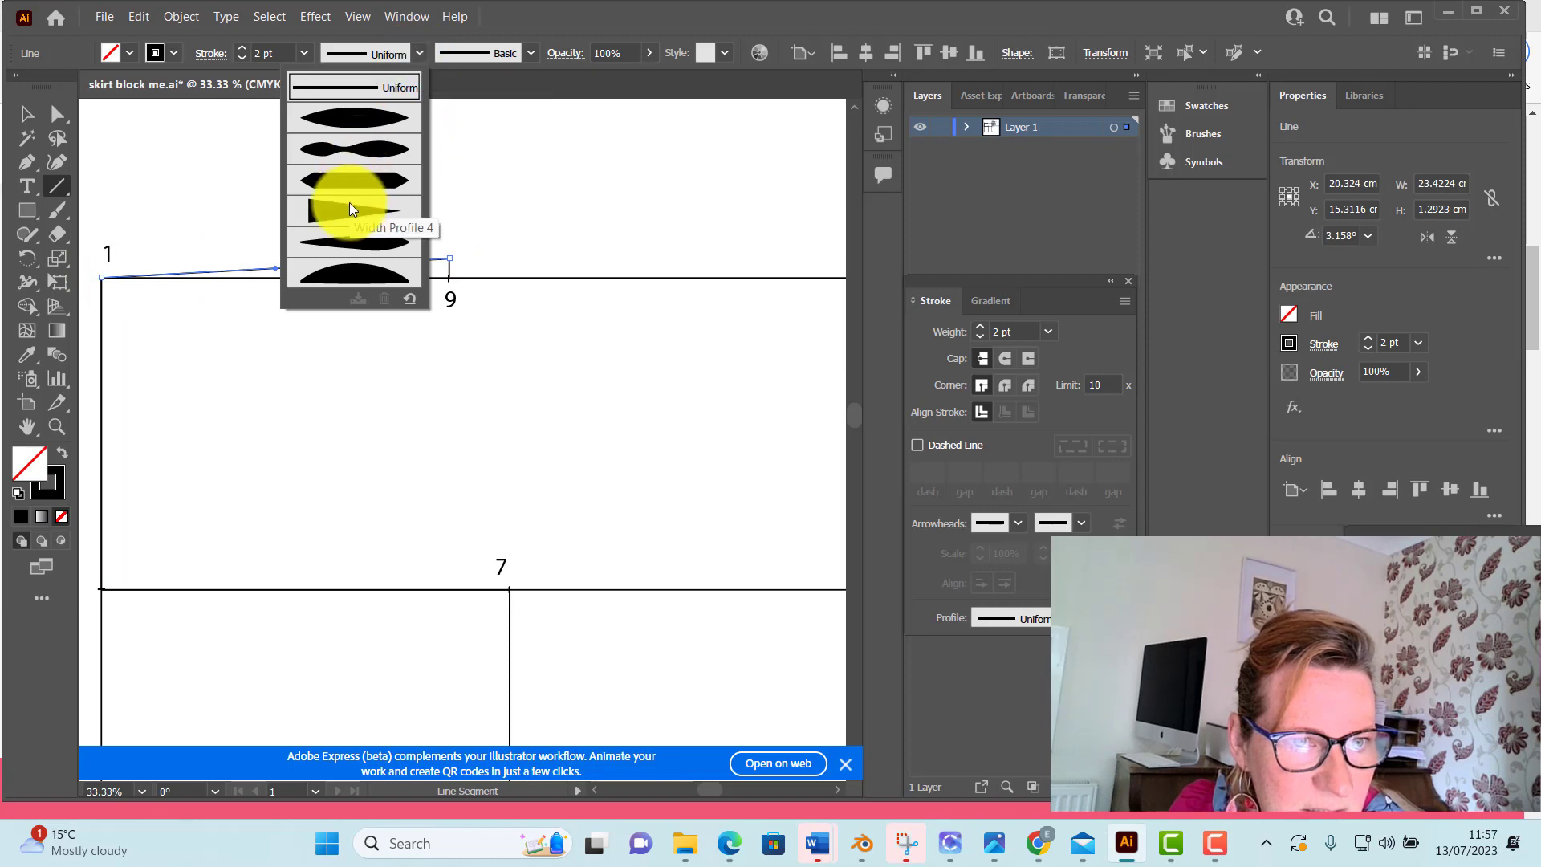
left_click(919, 443)
left_click(918, 446)
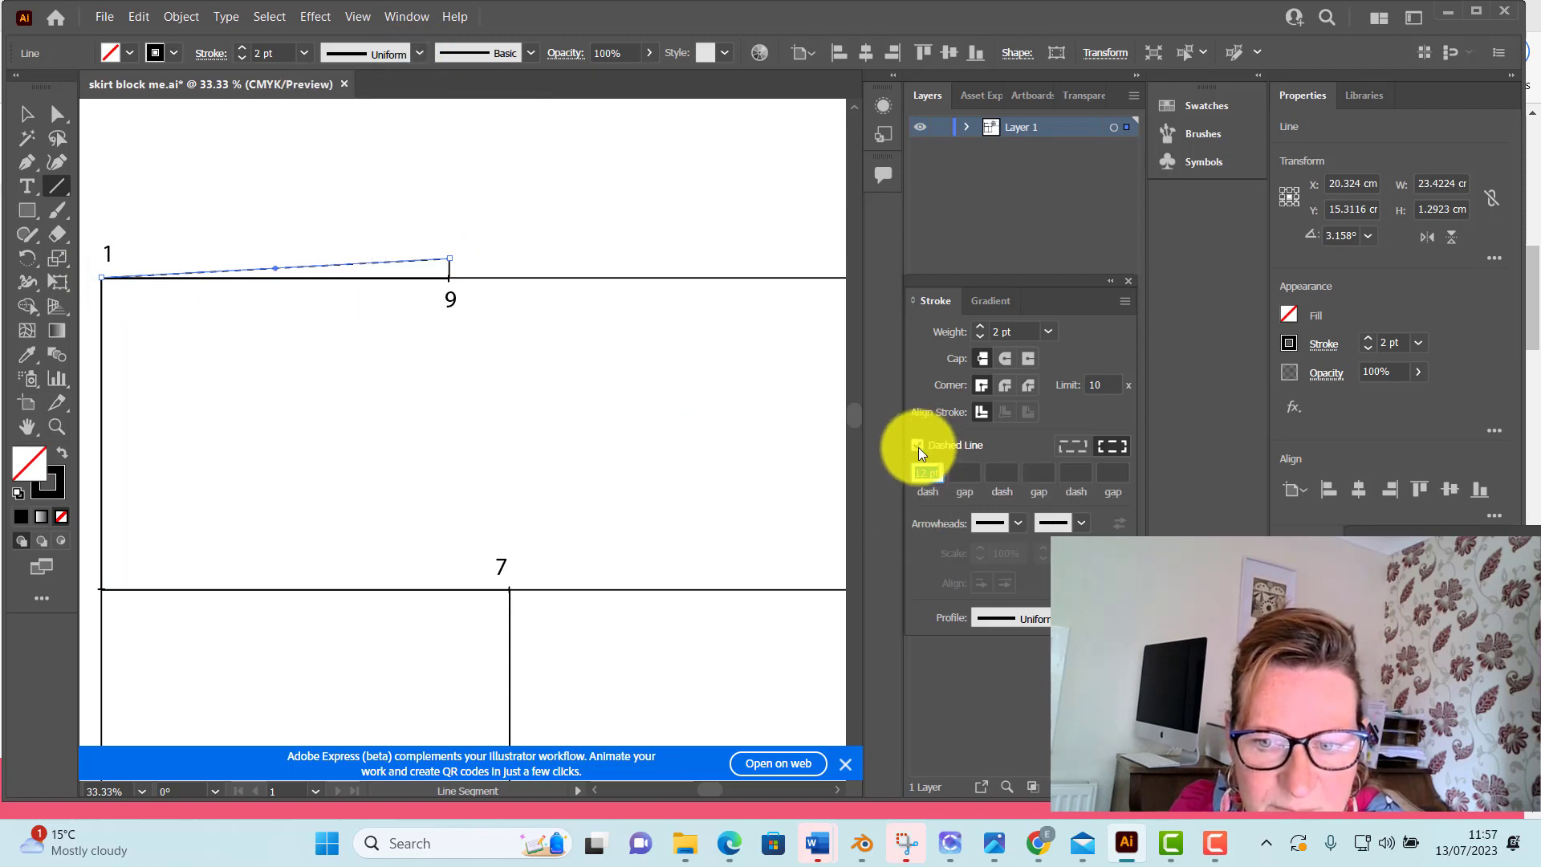
left_click(123, 51)
left_click(56, 87)
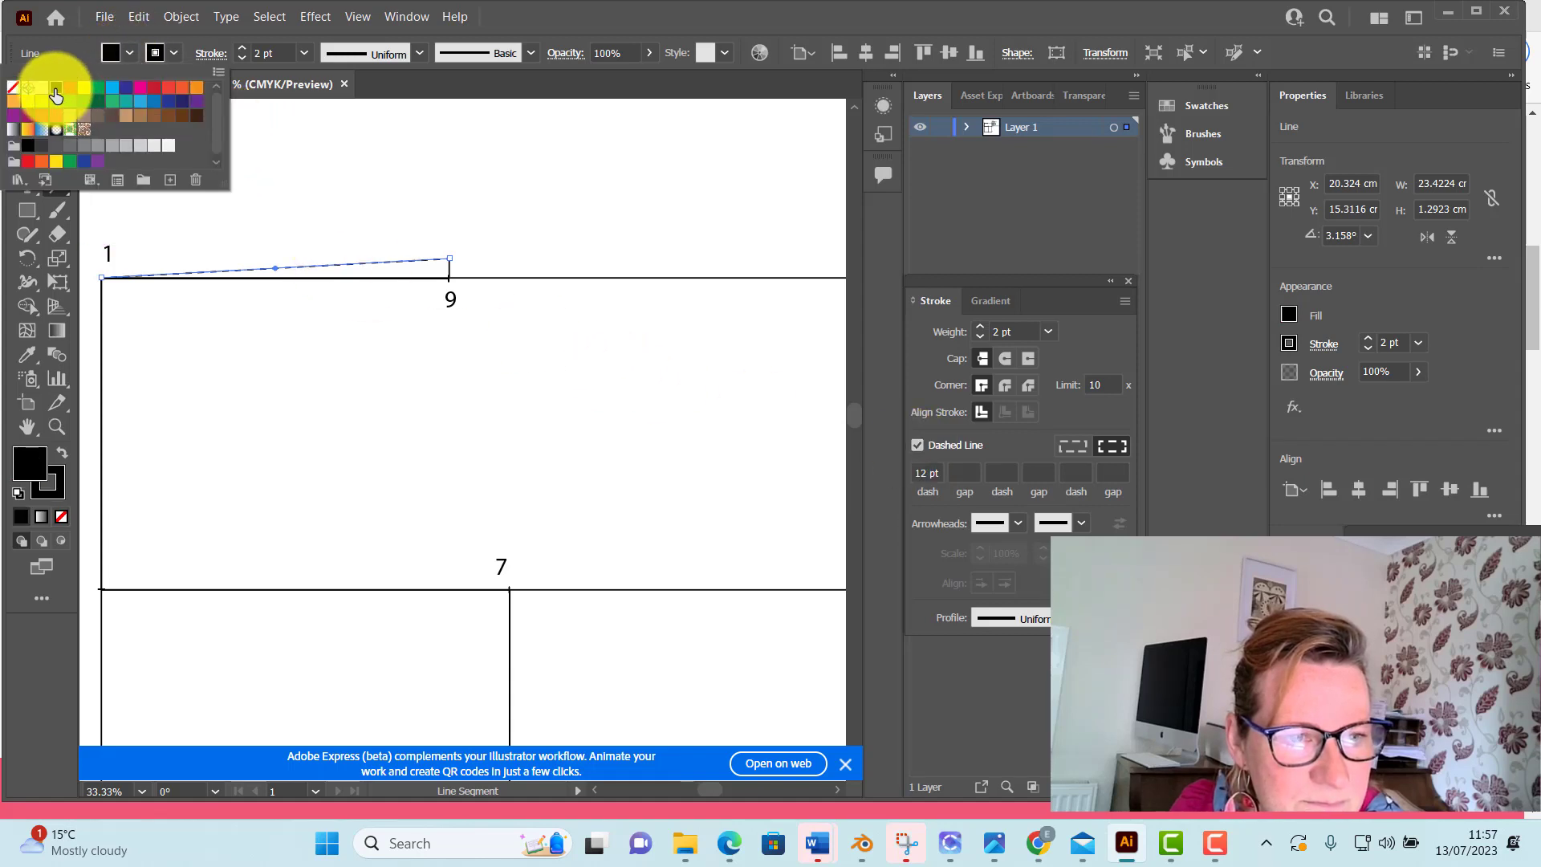
left_click(57, 113)
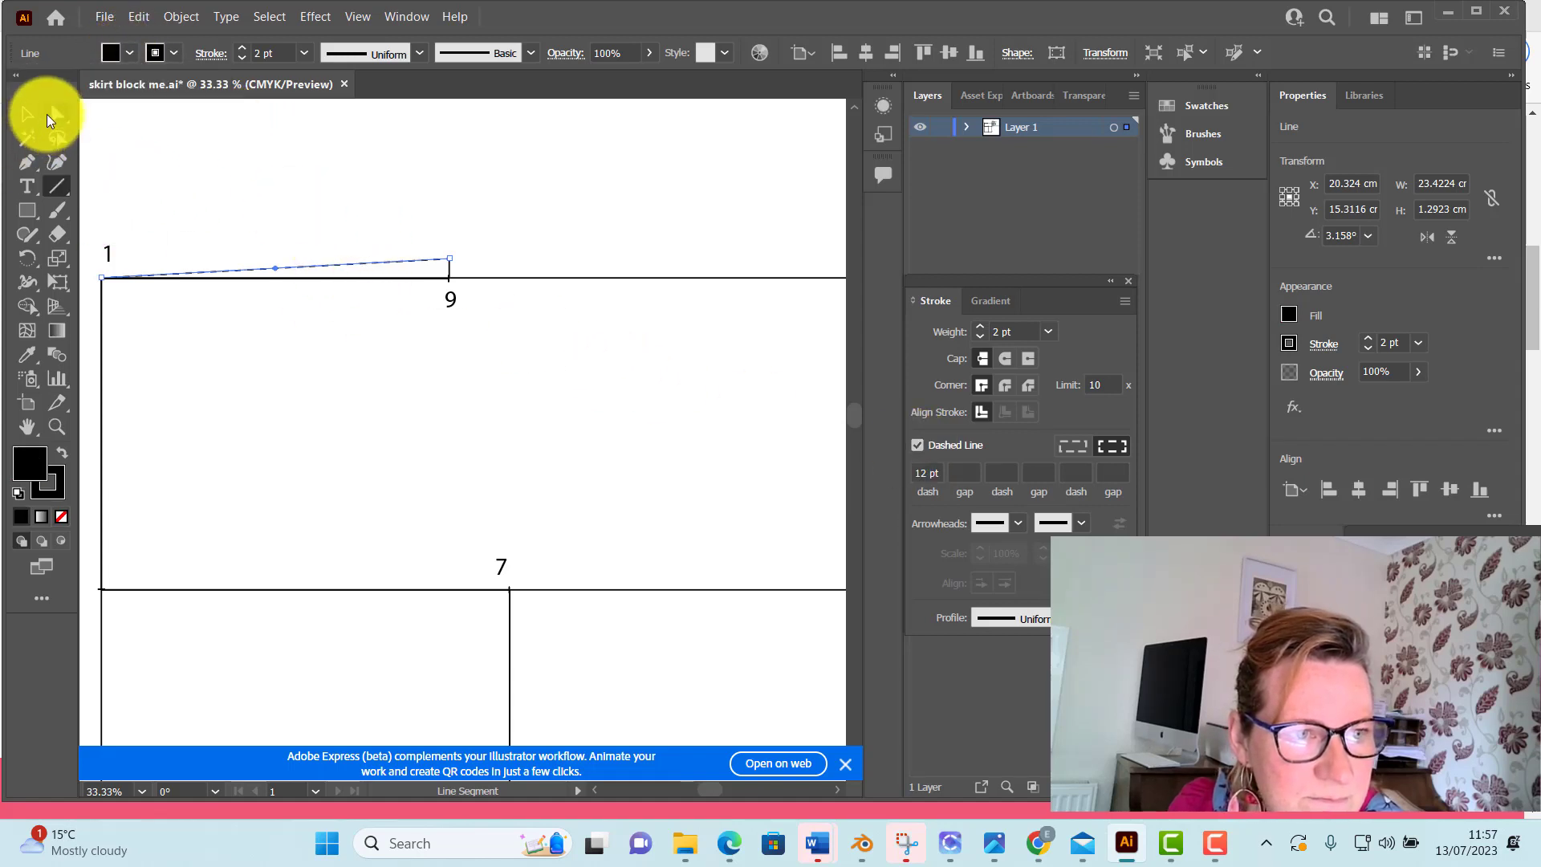
left_click(233, 165)
scroll(649, 375, "down", 1)
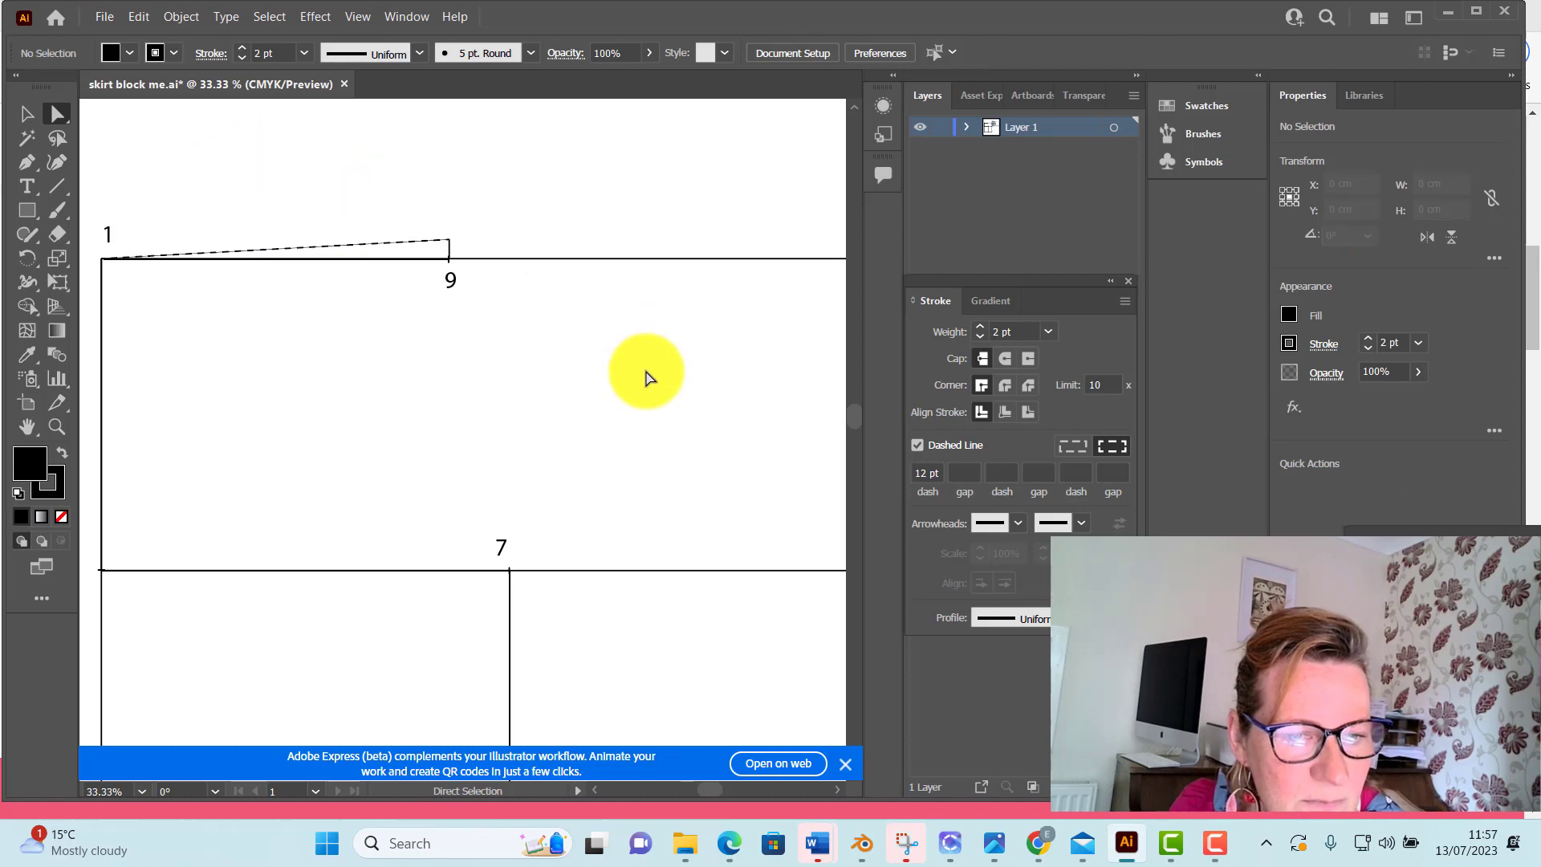
Draw a dashed line spanning about 4.1 × 22.3 cm from the short vertical's upper end to point 7, fill it black, and deselect it
left_click(64, 190)
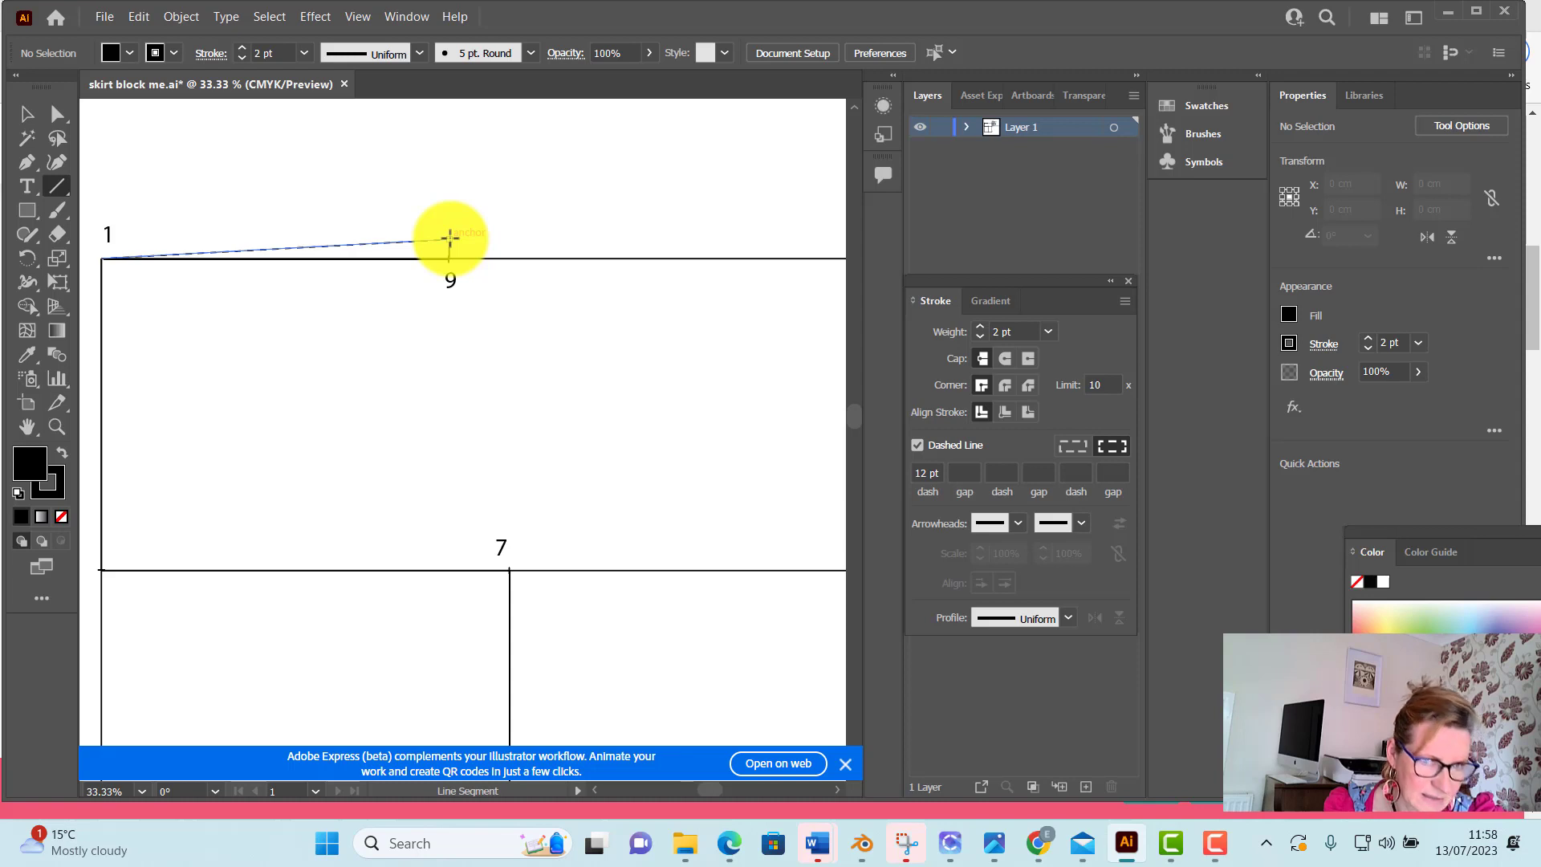
left_click_drag(450, 239, 509, 568)
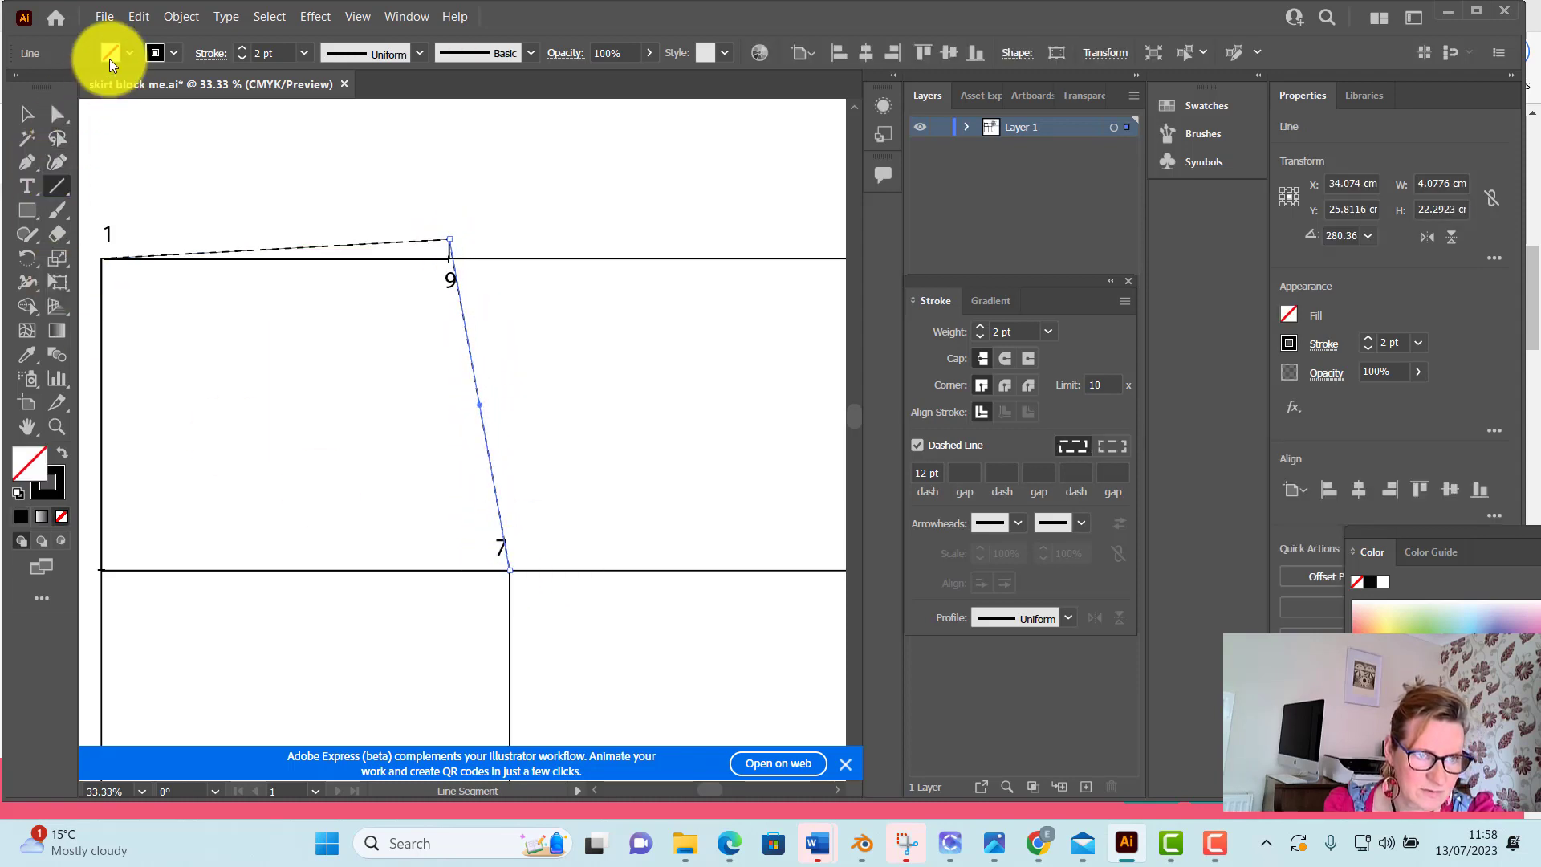
left_click(129, 56)
left_click(55, 87)
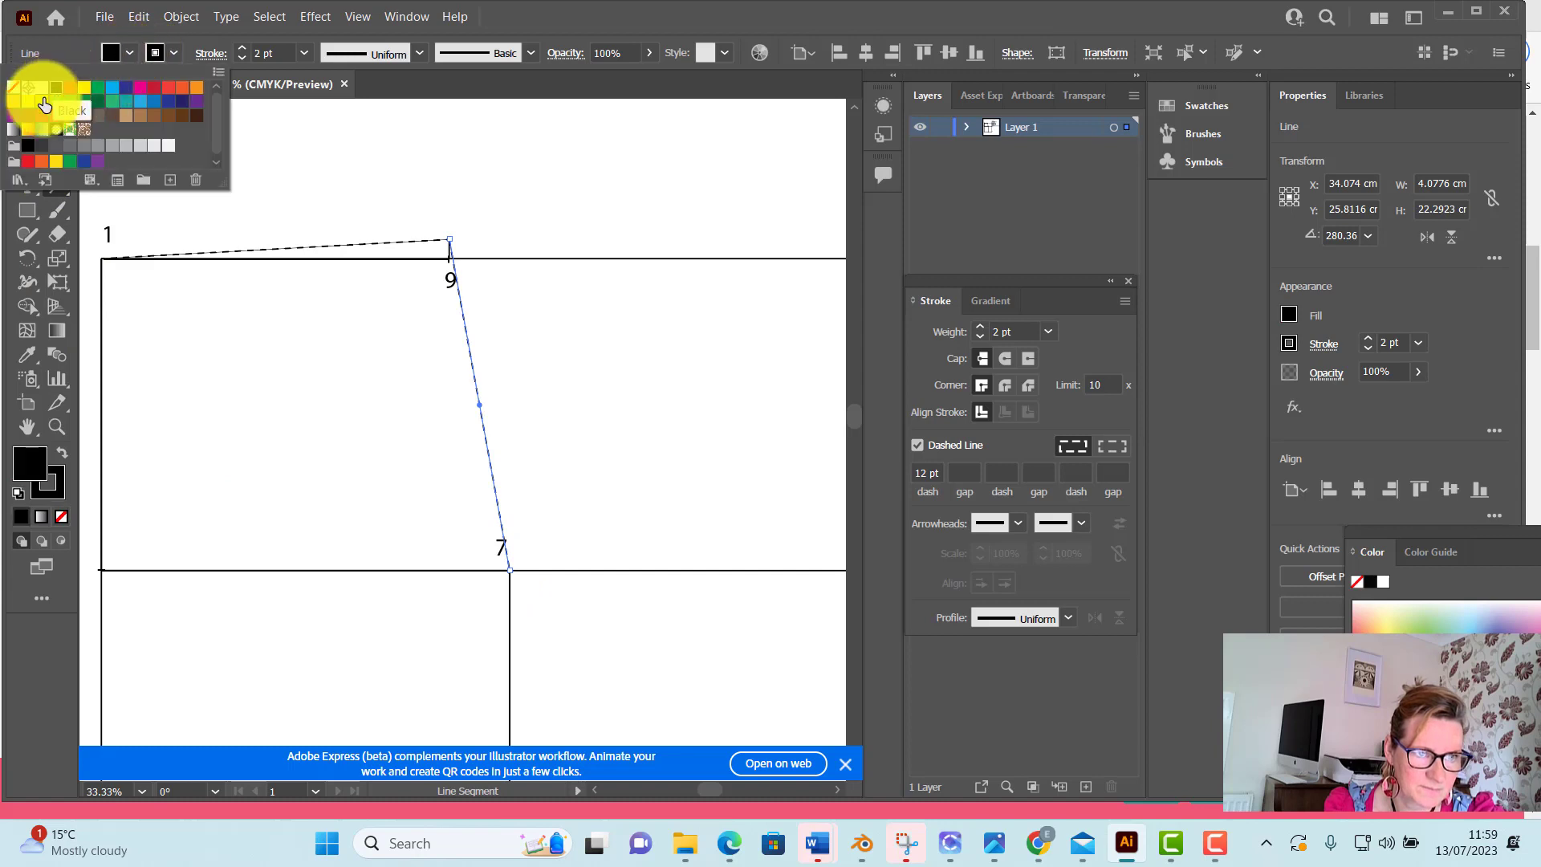
left_click(281, 157)
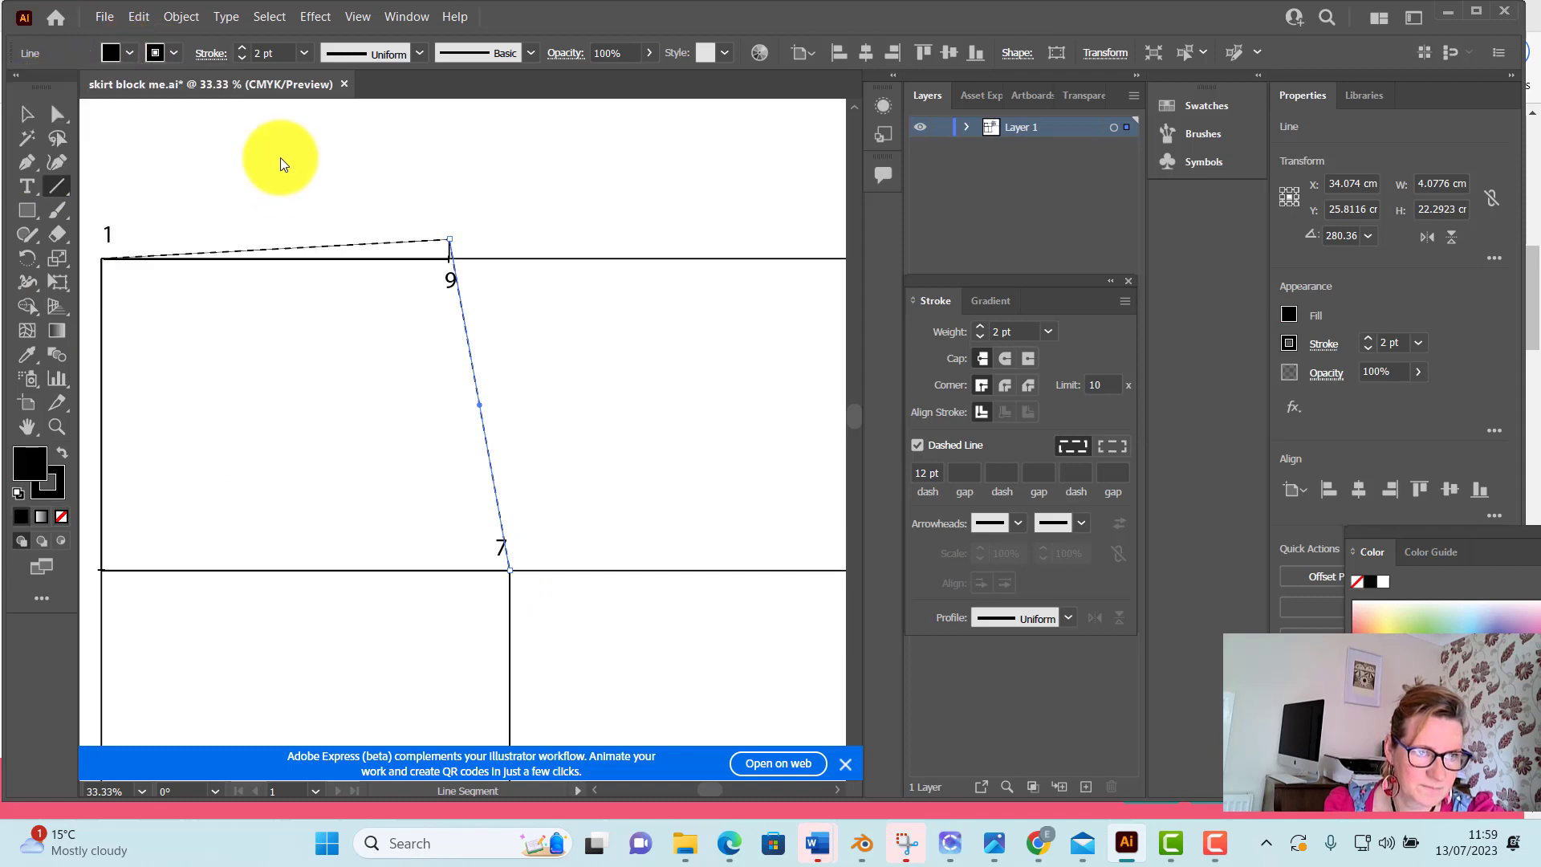
left_click(32, 114)
left_click(181, 126)
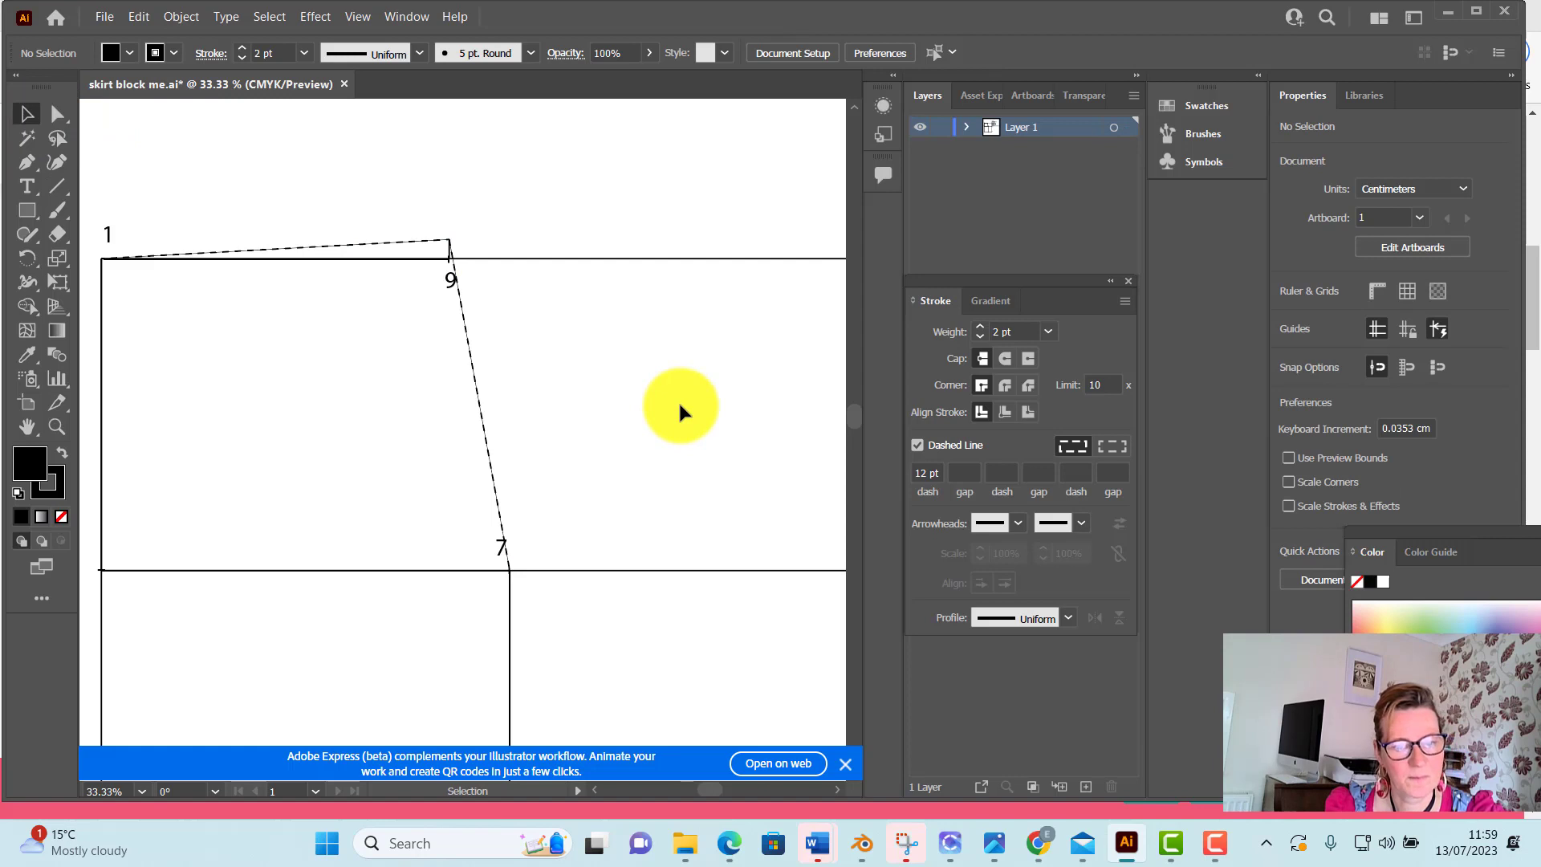
Add the point label "10" in a text box about 1.9 × 1.6 cm above the short vertical line, and deselect it
left_click(27, 186)
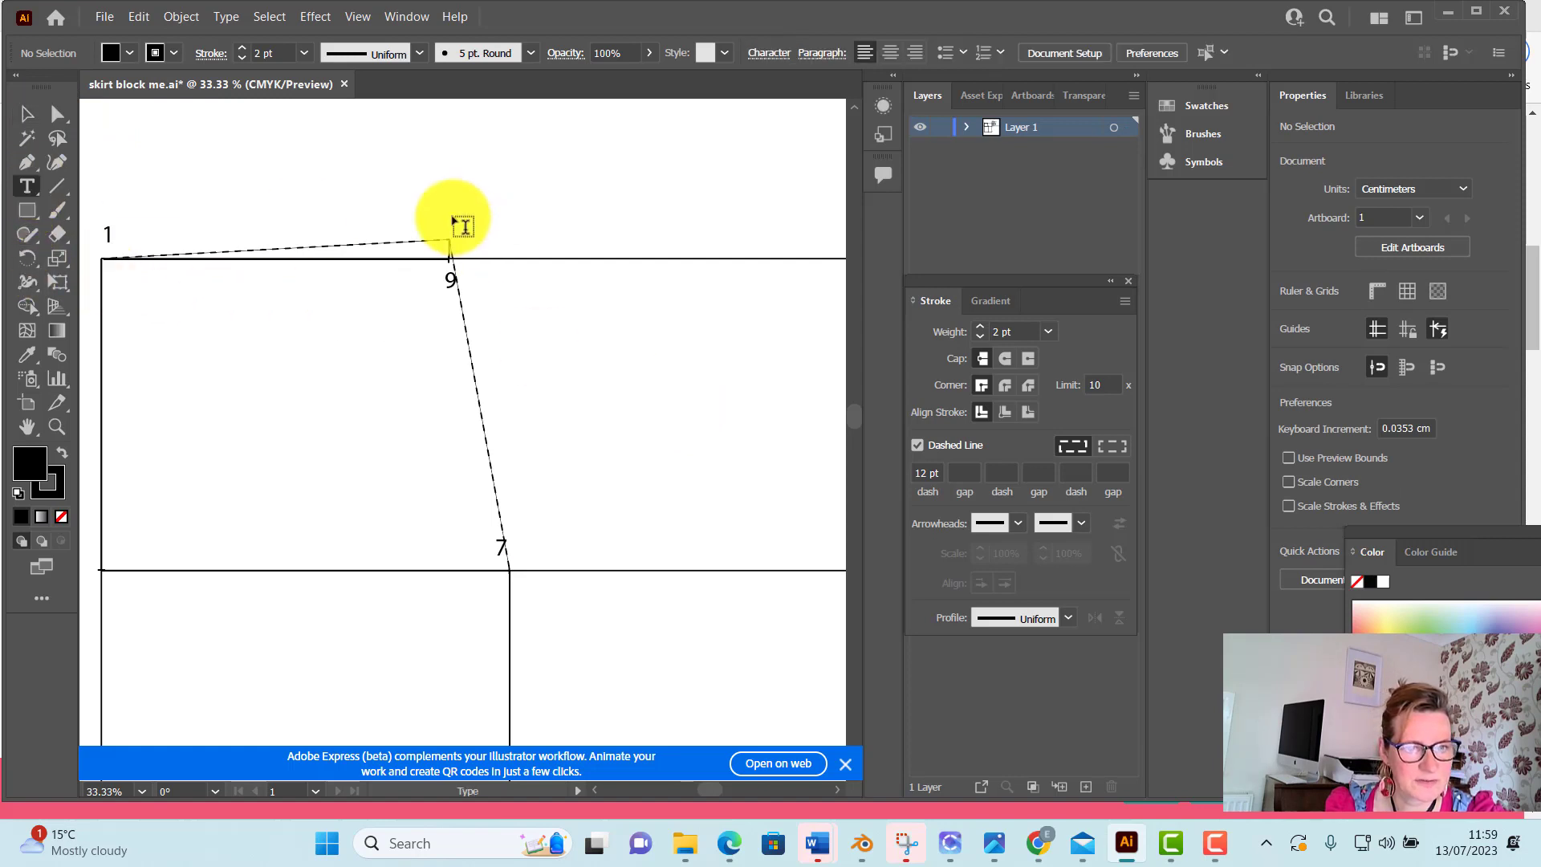
left_click_drag(451, 214, 478, 239)
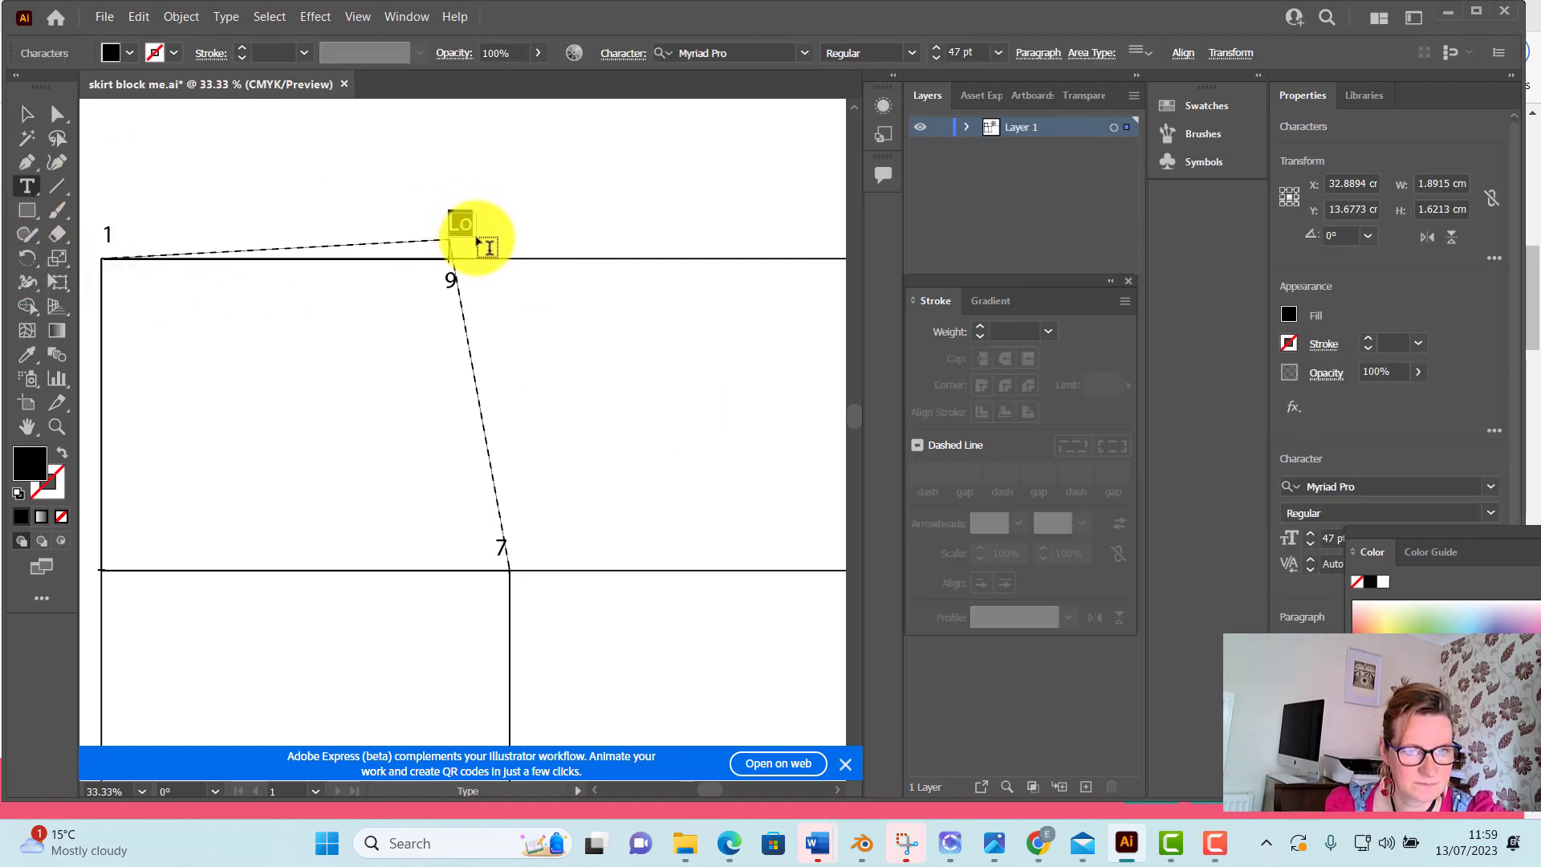
type("1")
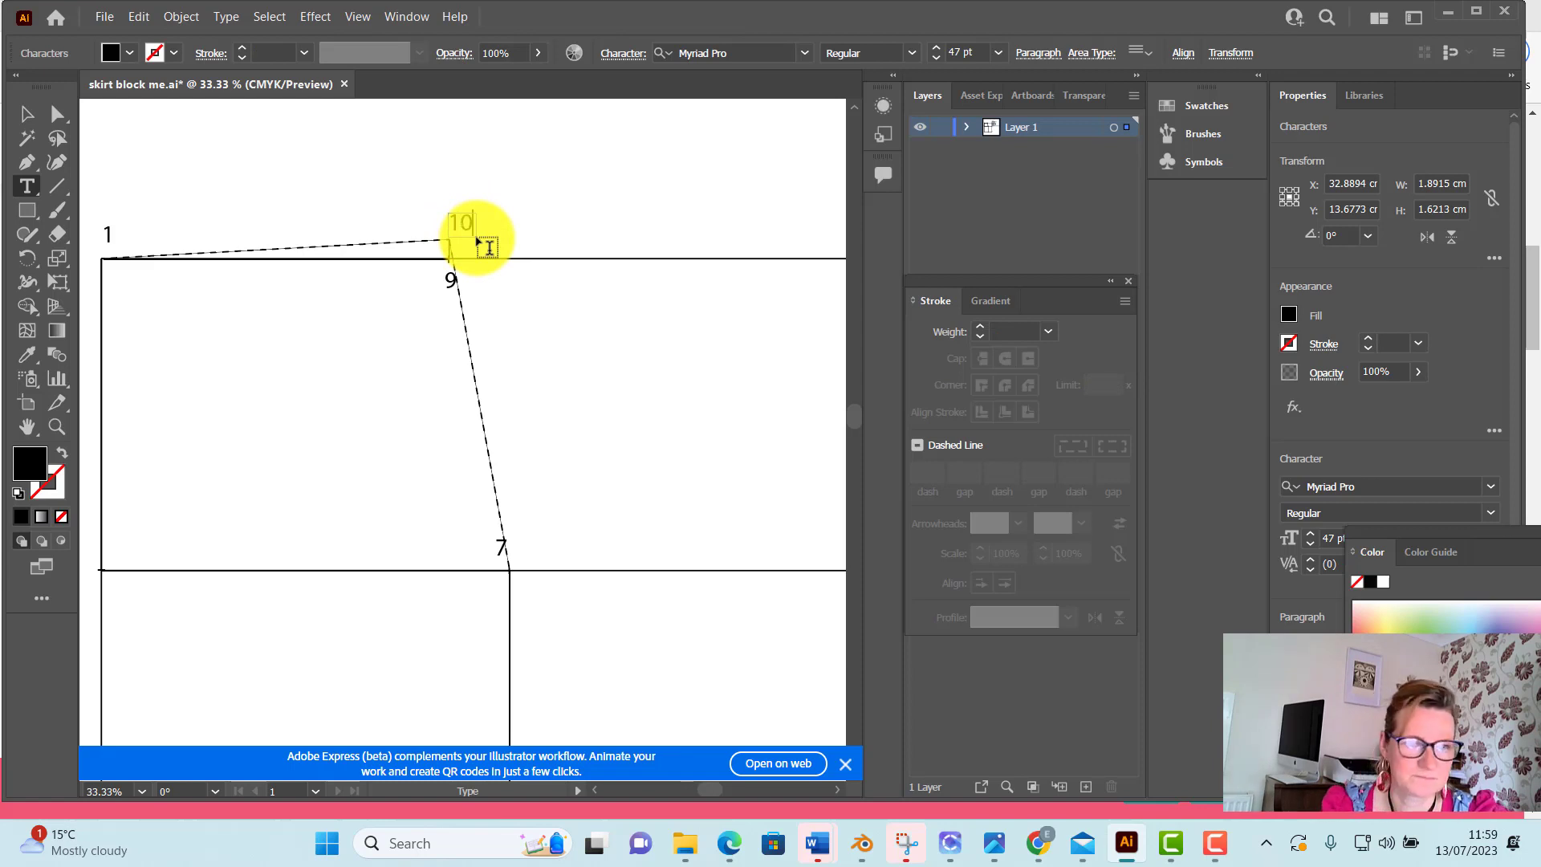
type("0")
left_click(28, 114)
left_click(167, 125)
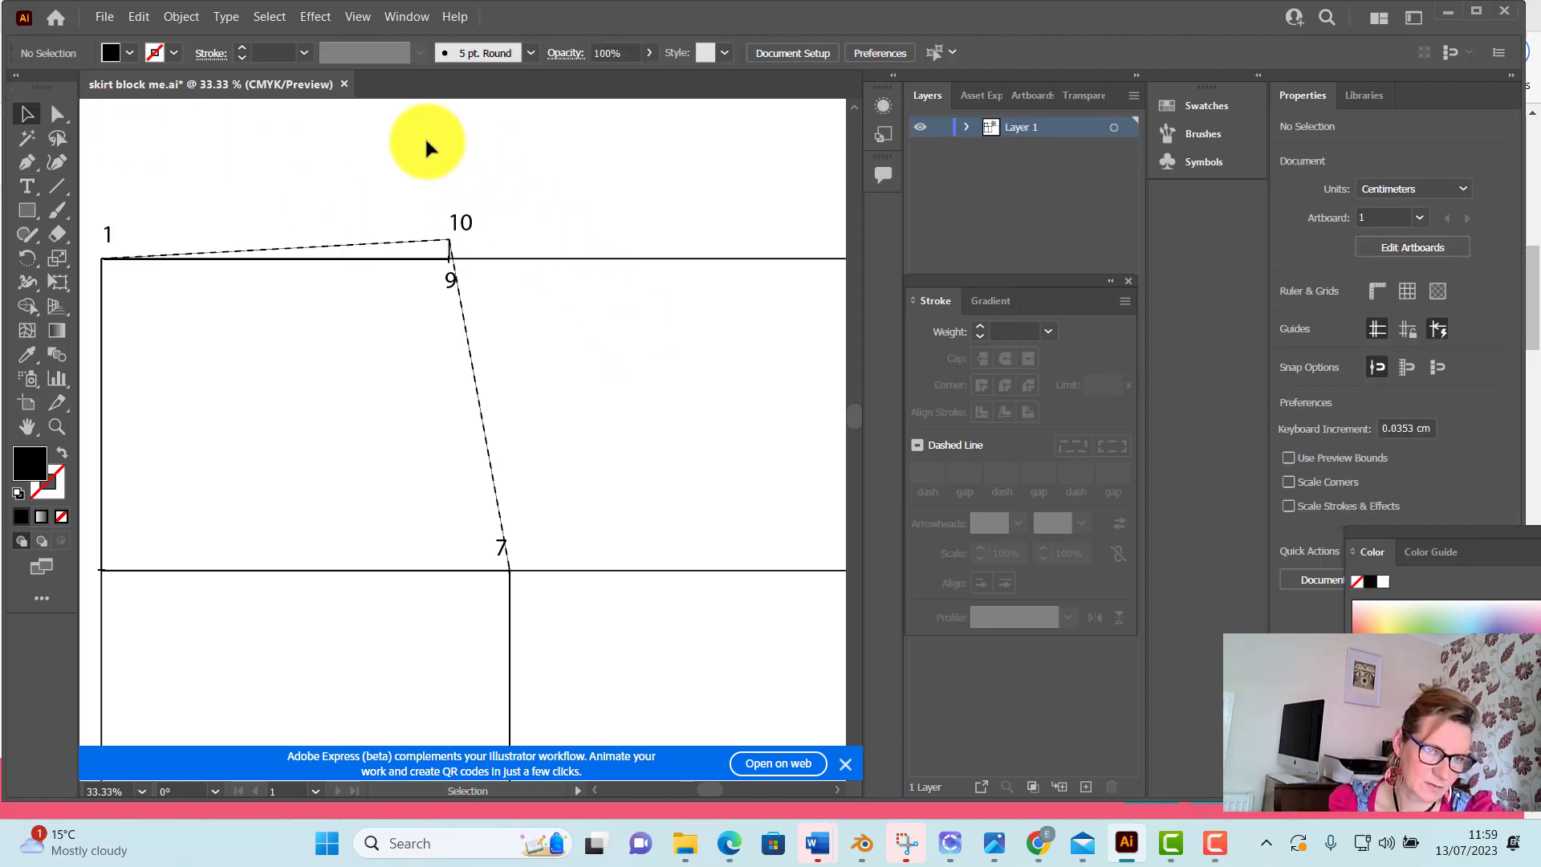
Select the dashed line between points 1 and 10 and show its object details in Document Info to read its length
left_click(388, 246)
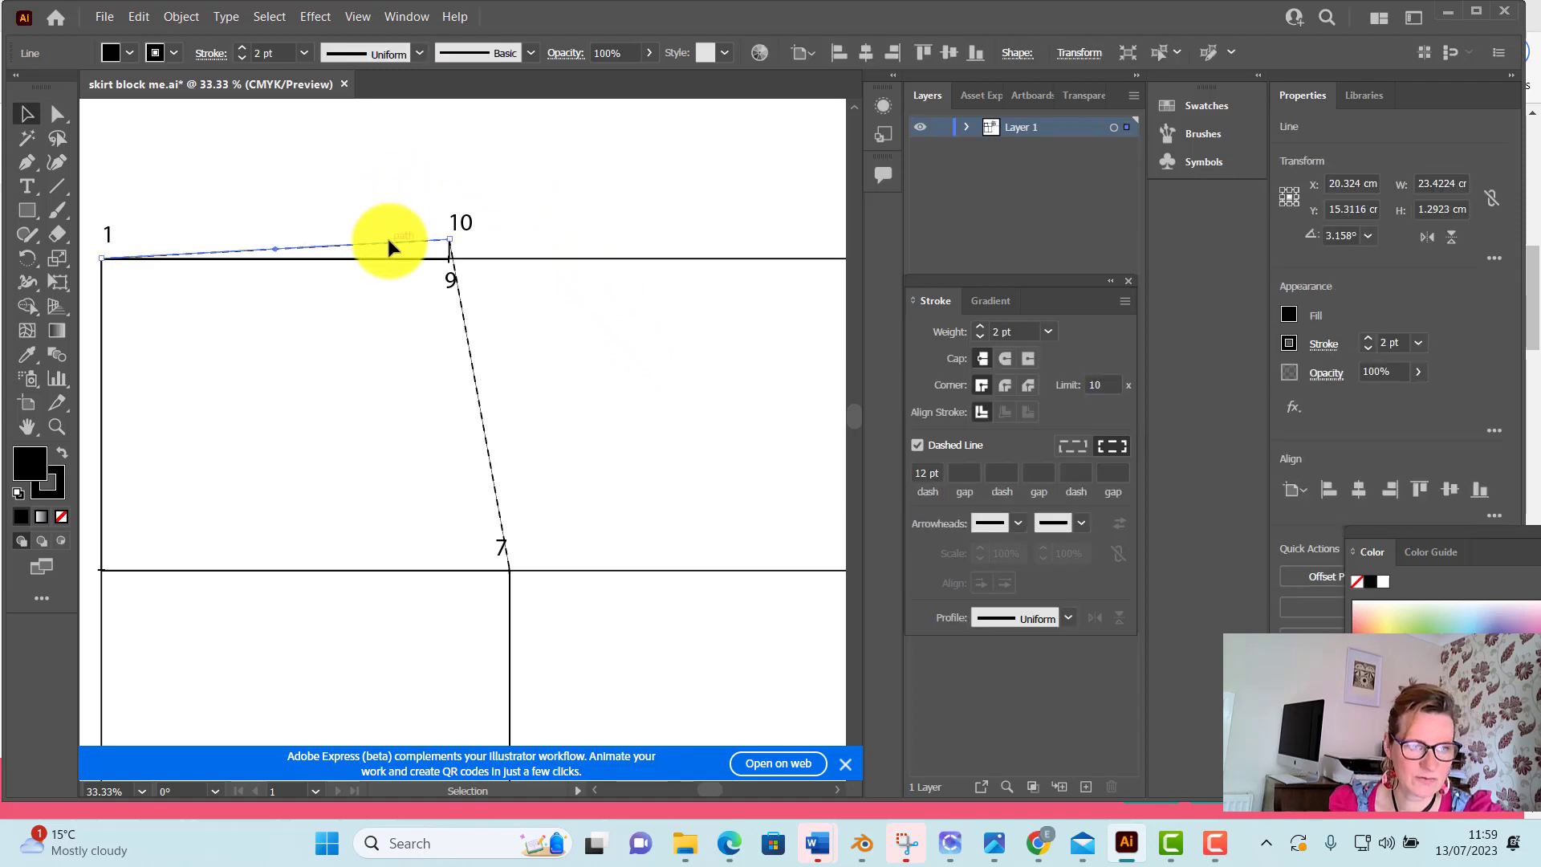
left_click(1214, 843)
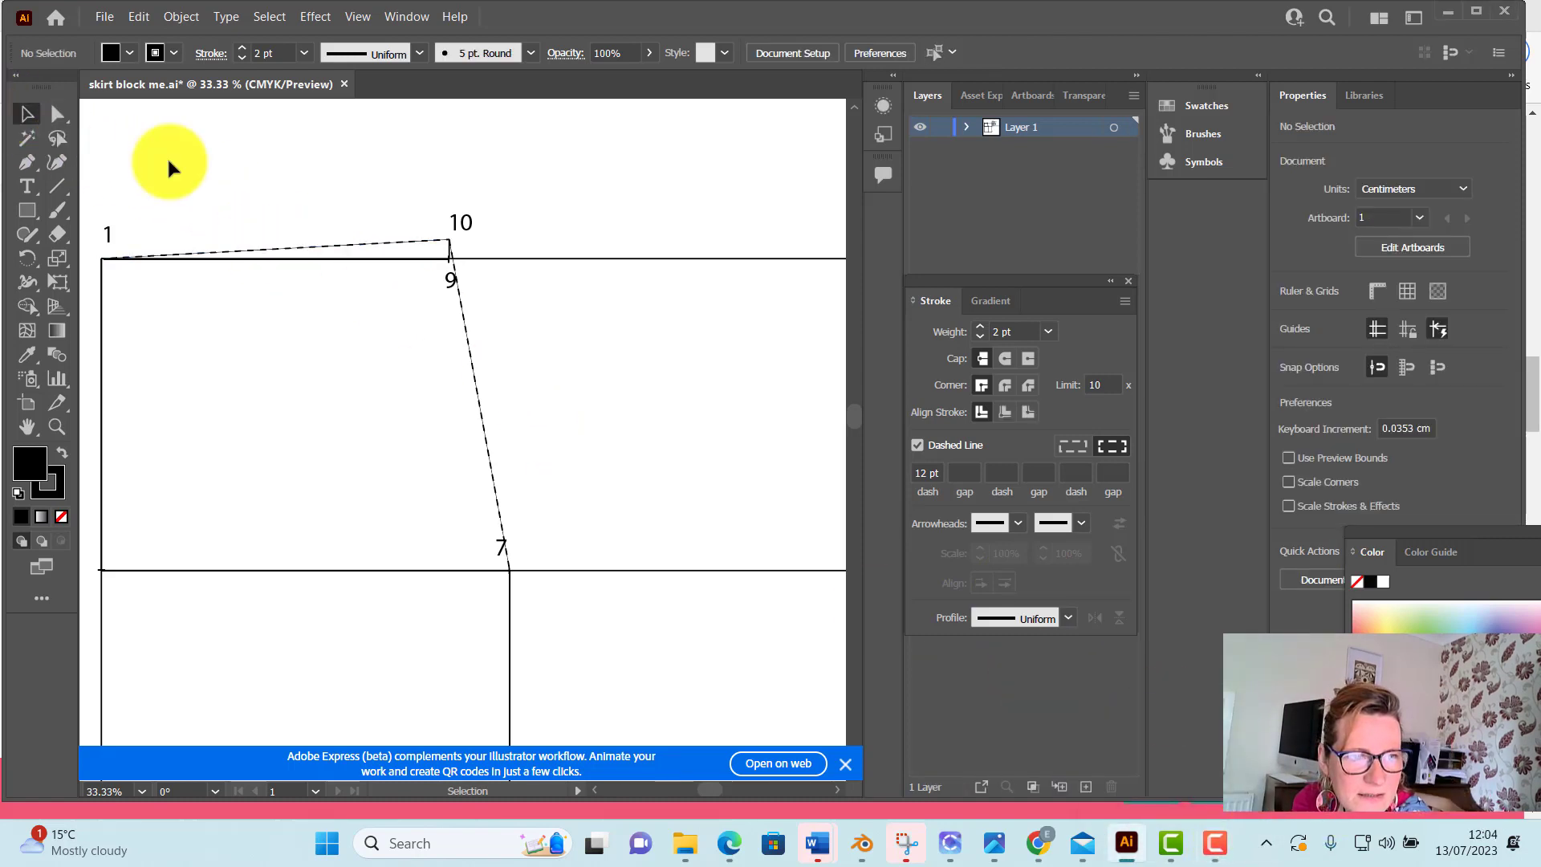
left_click(351, 249)
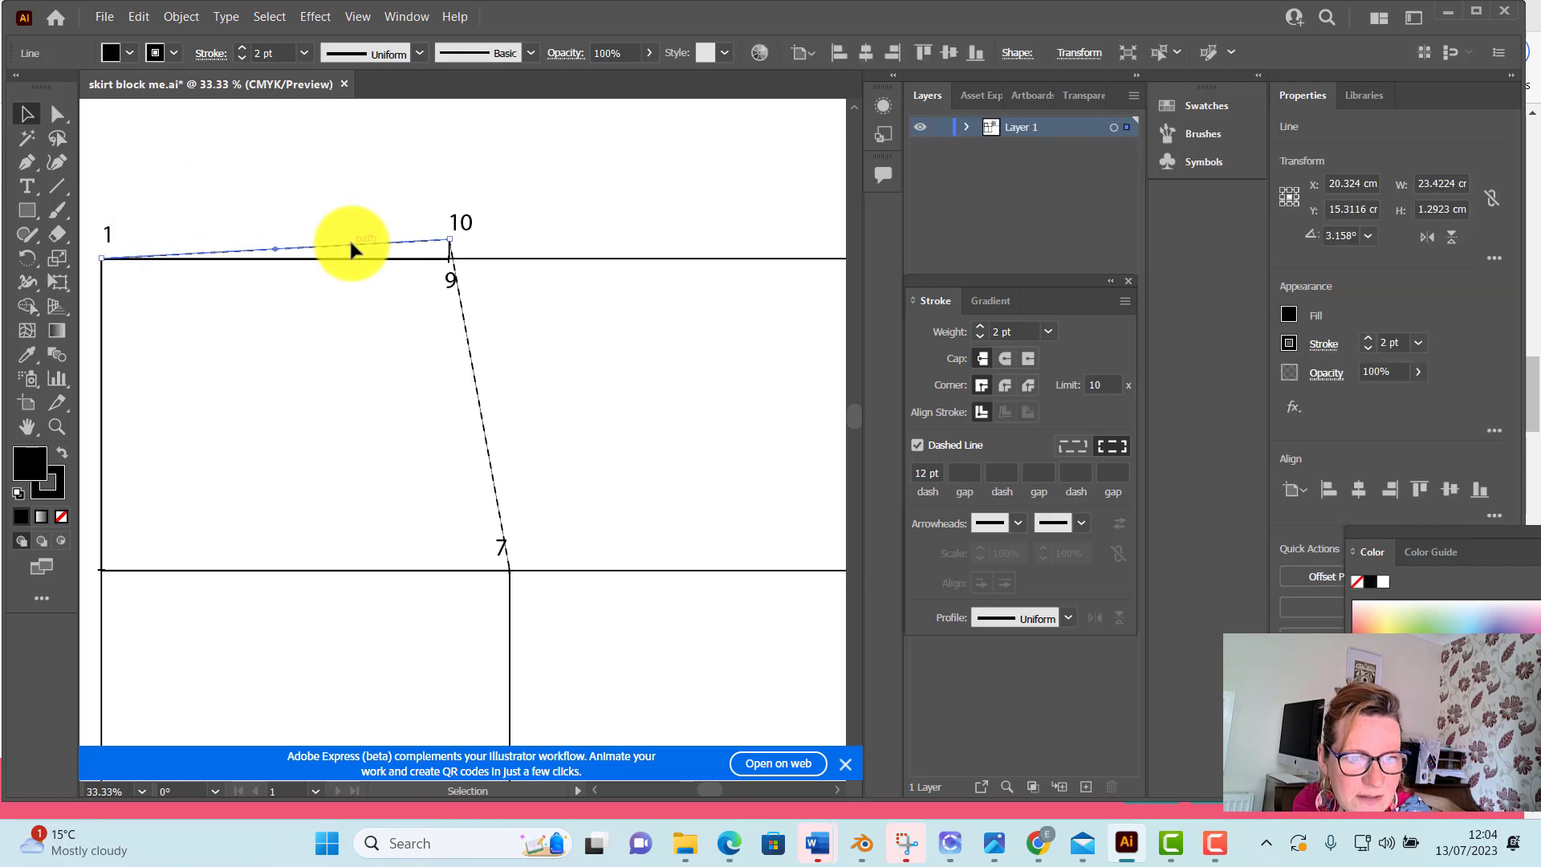
left_click(407, 17)
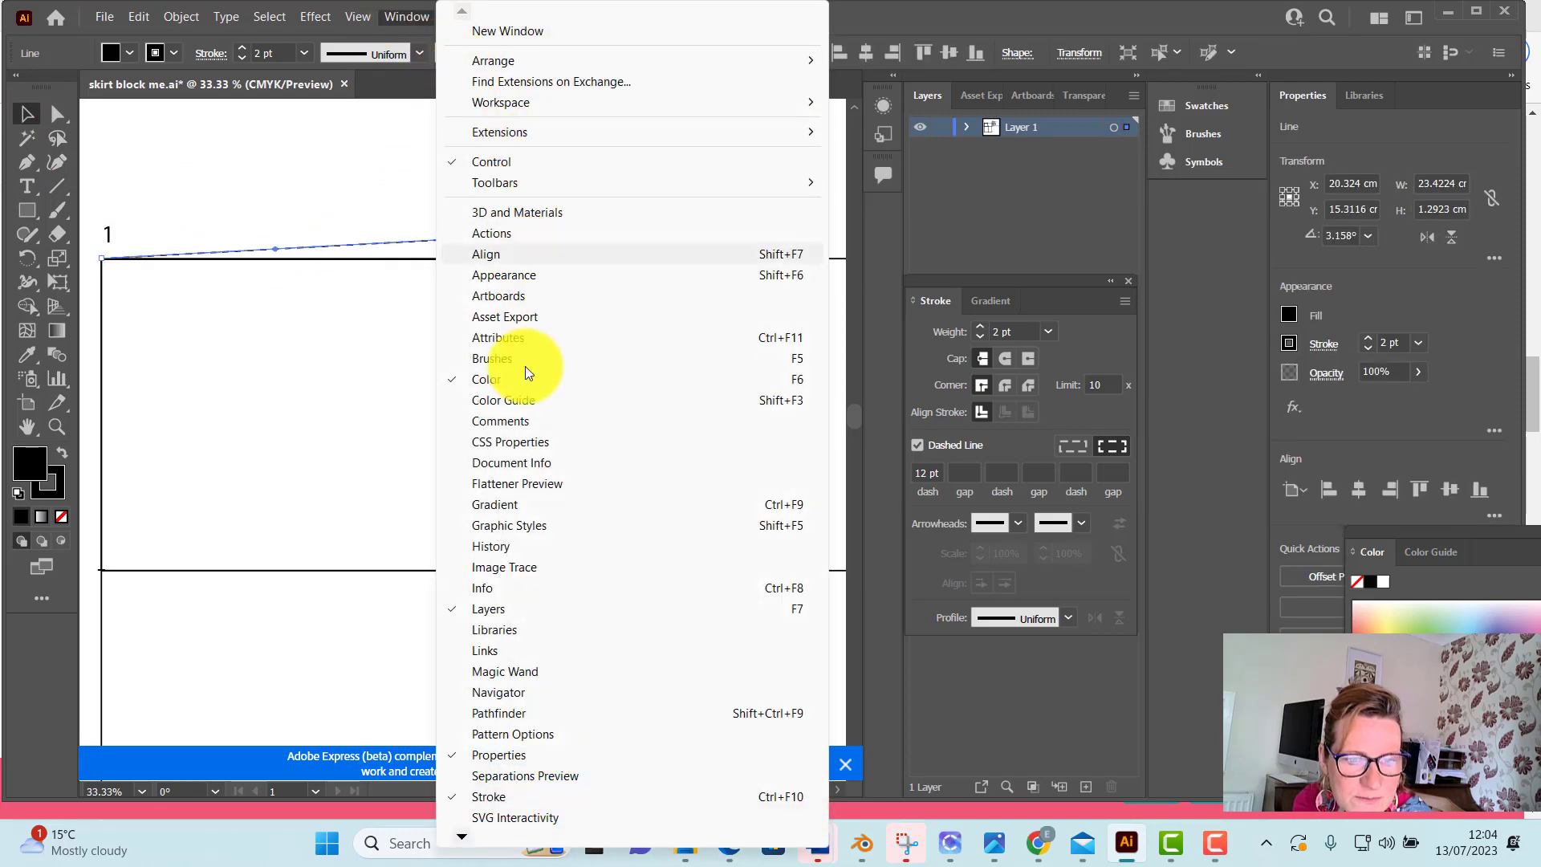
left_click(513, 461)
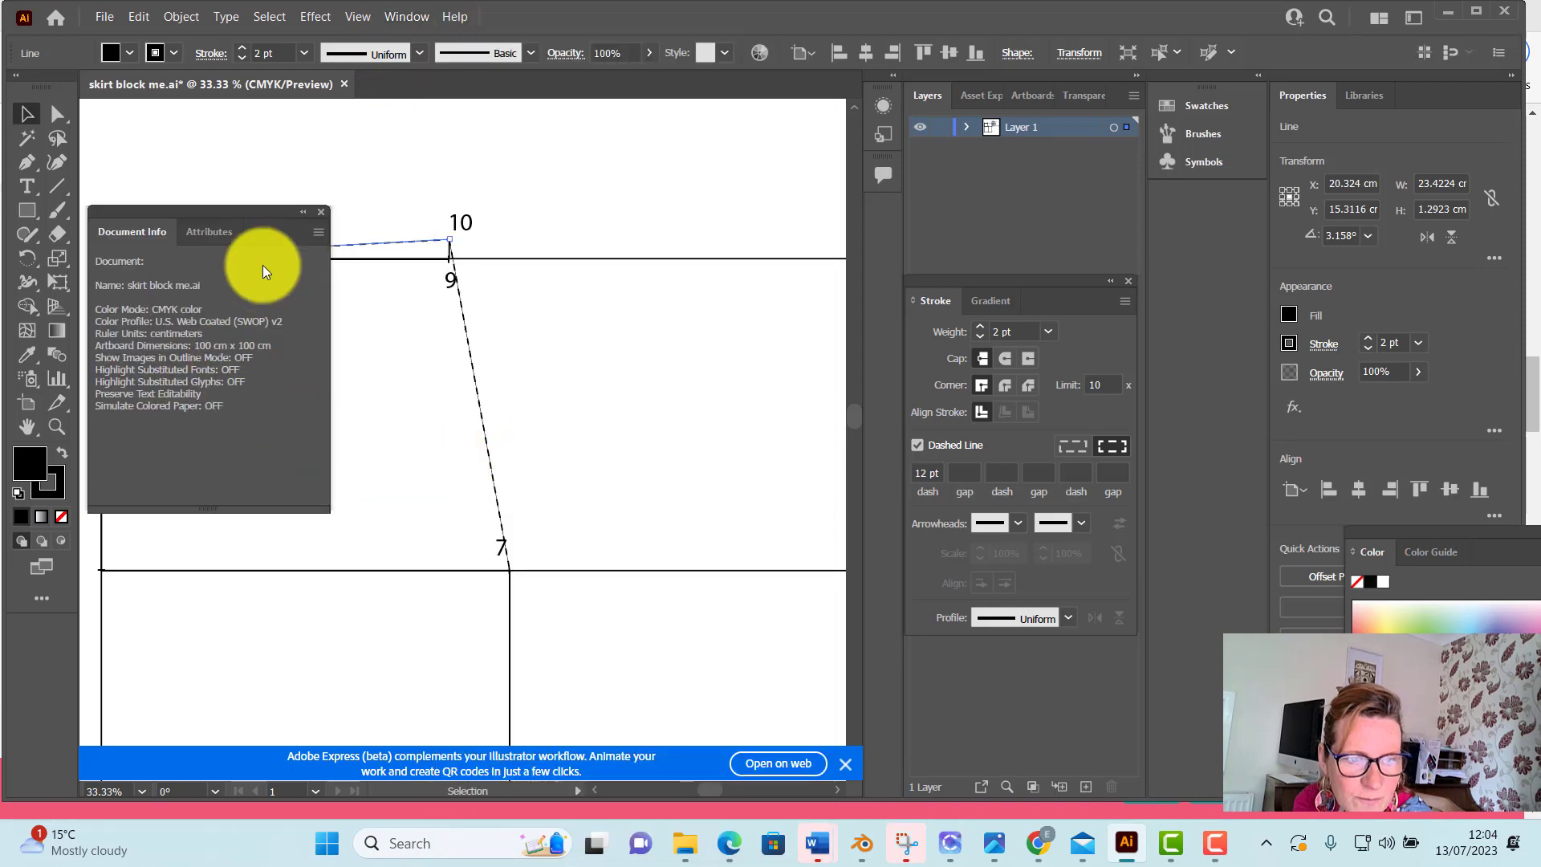
left_click(317, 233)
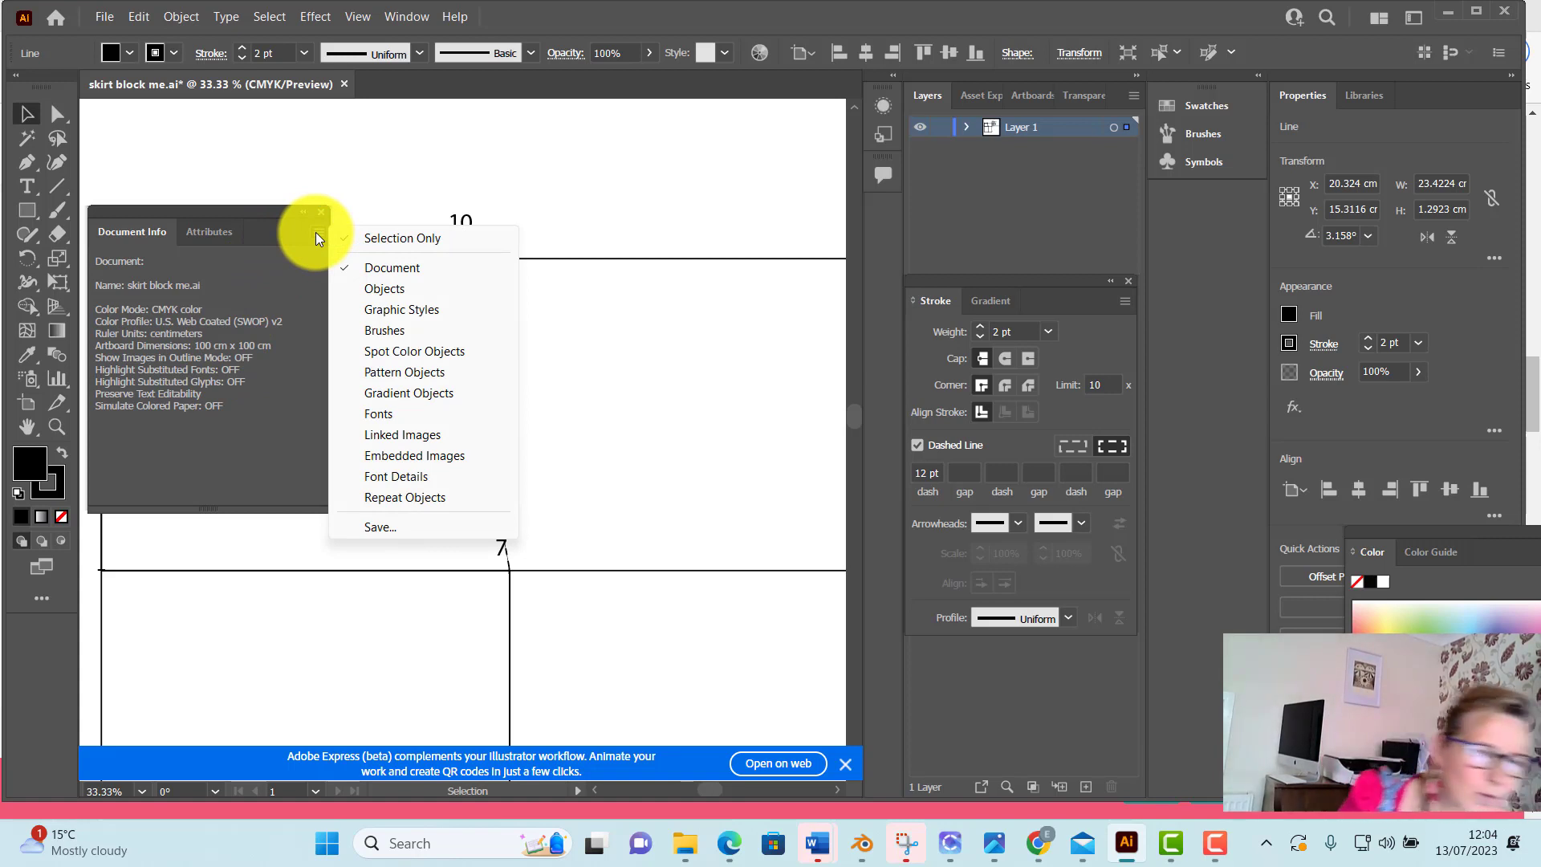
left_click(378, 286)
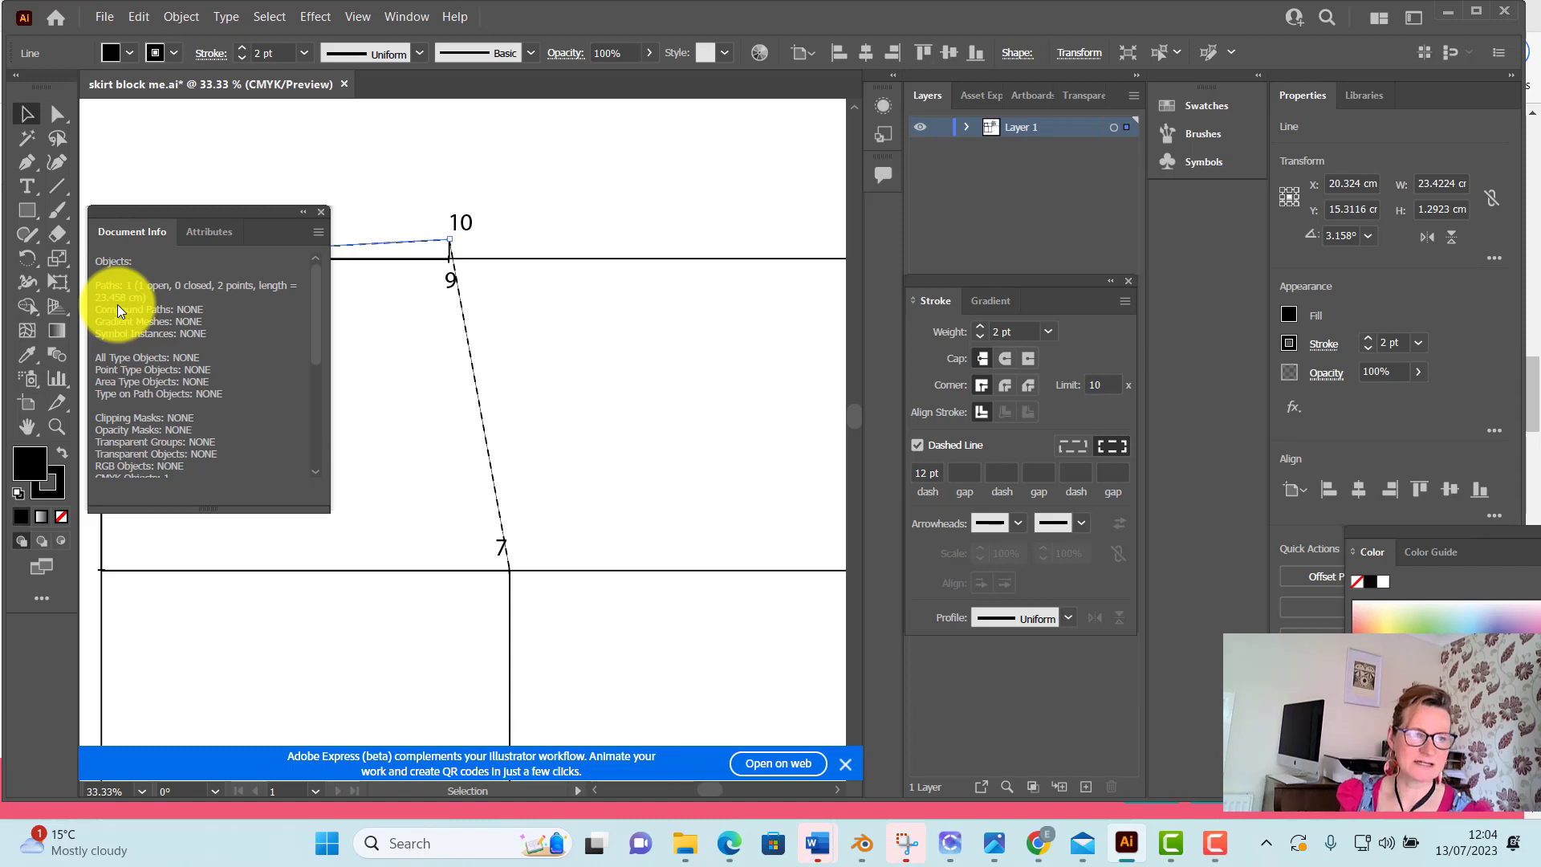
left_click(1215, 843)
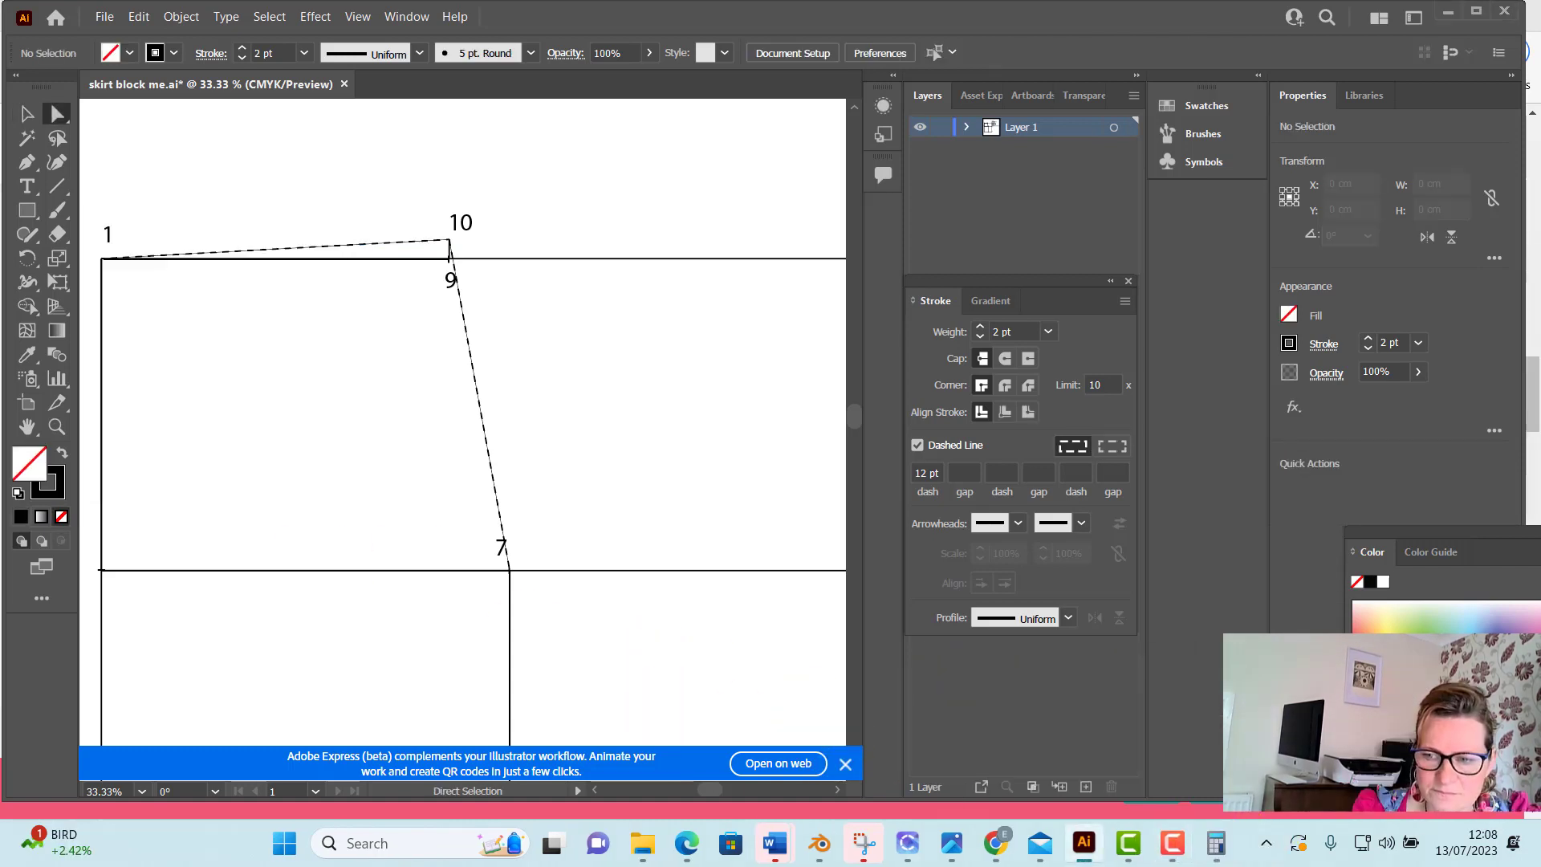
Switch to Calculator and divide the dashed line's length, 23.458, by 3
mouse_move(1161, 851)
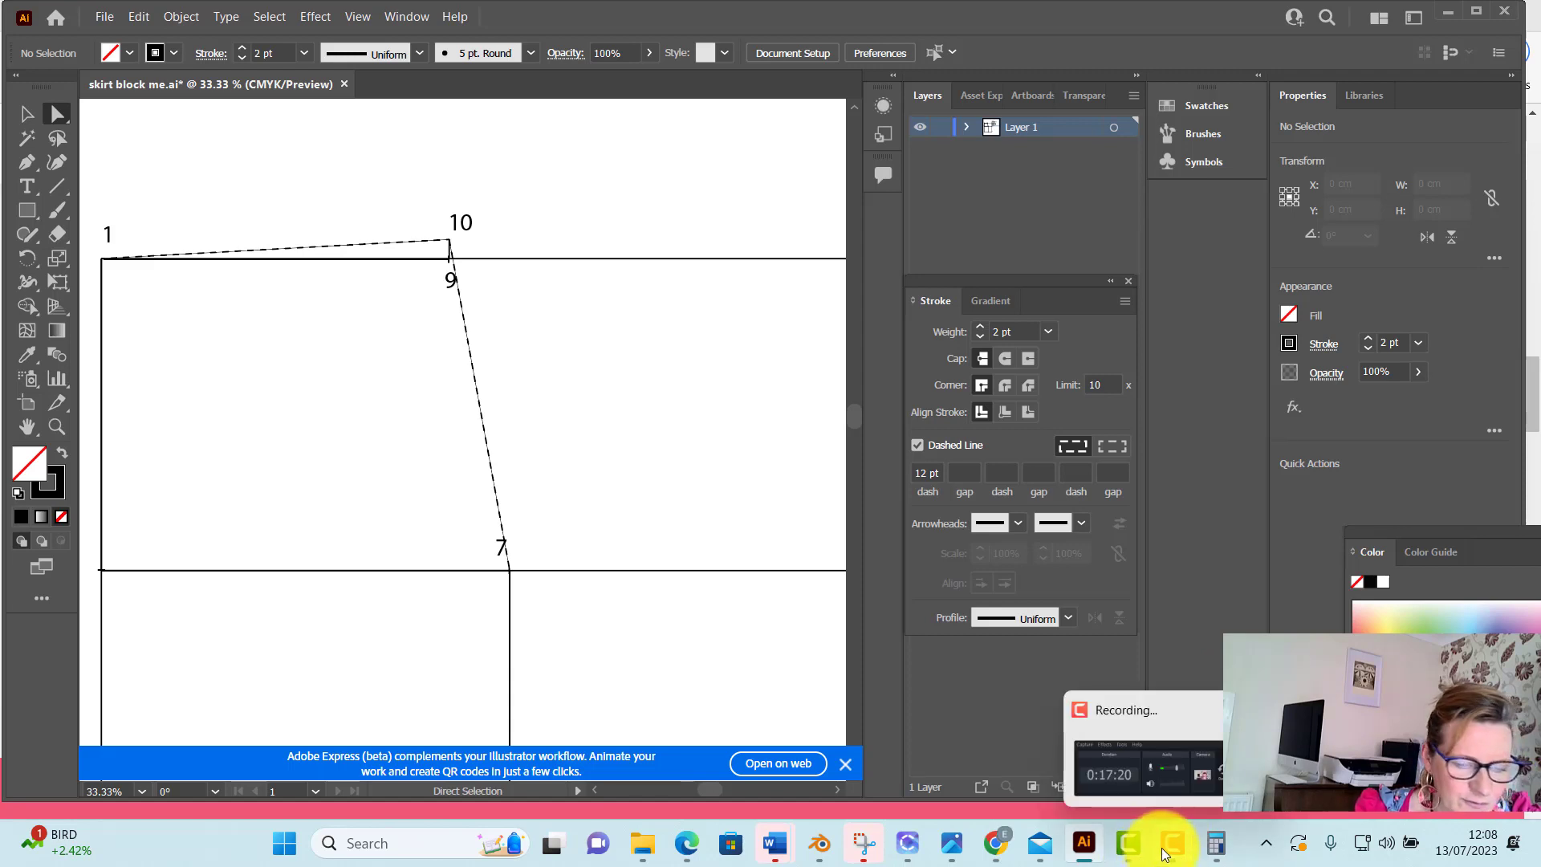
left_click(1218, 843)
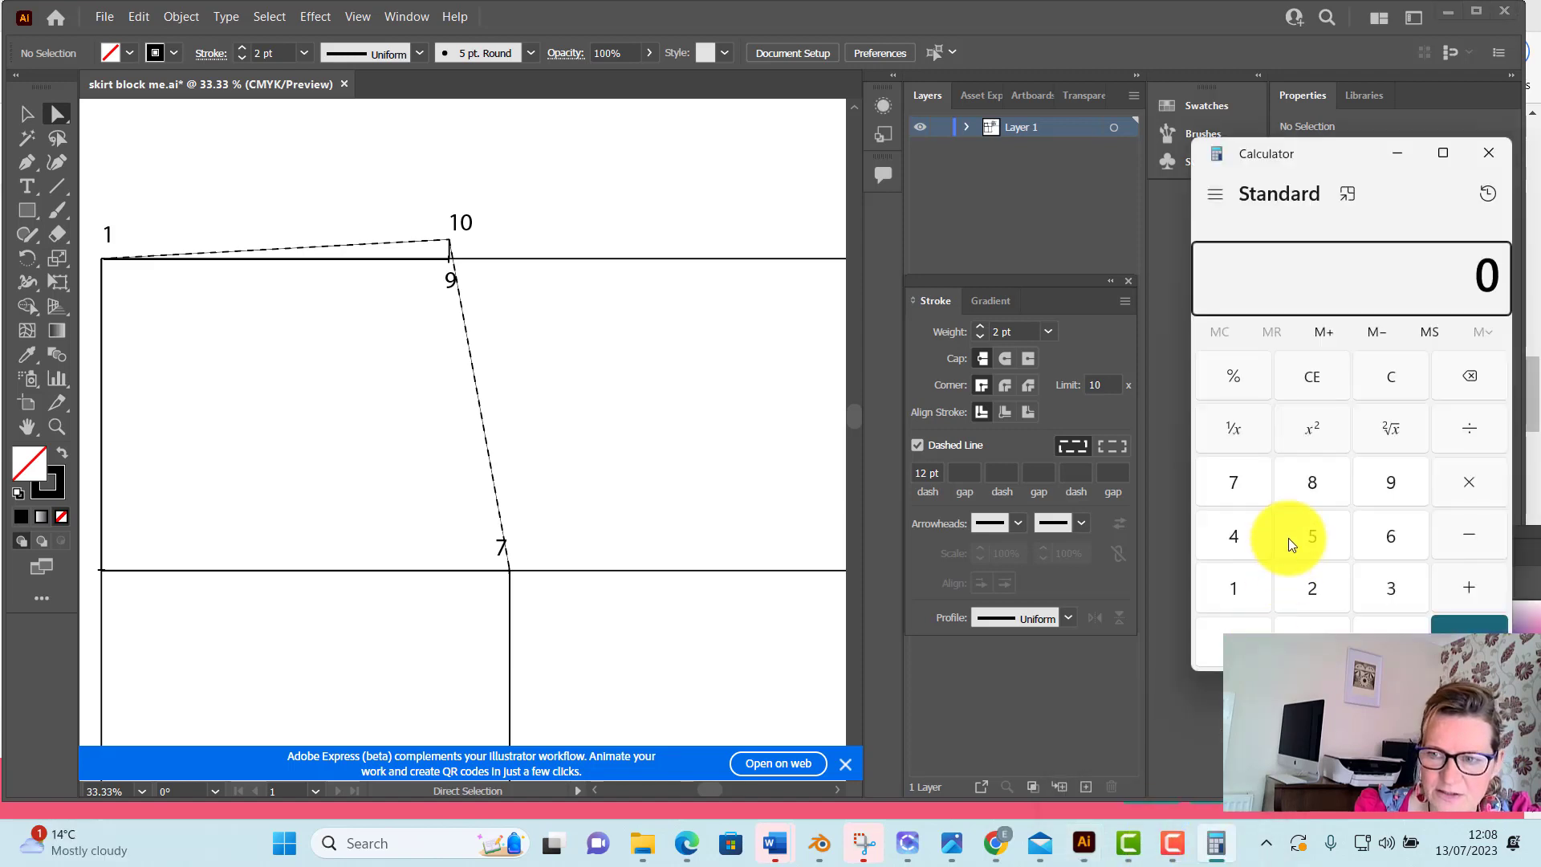
left_click(1284, 581)
left_click(1396, 583)
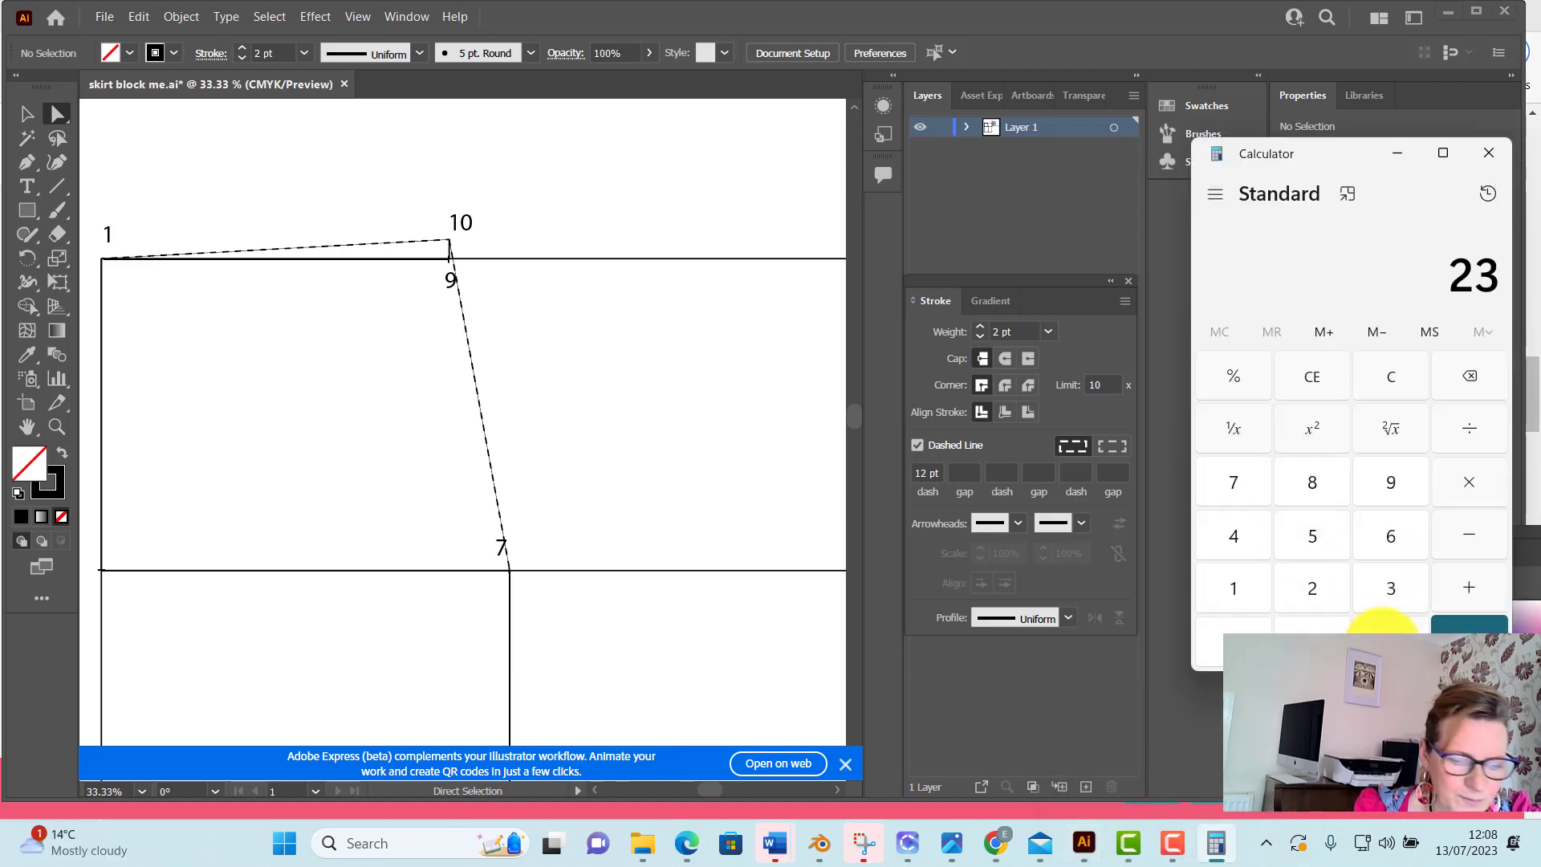
left_click(1391, 642)
left_click(1243, 549)
left_click(1313, 523)
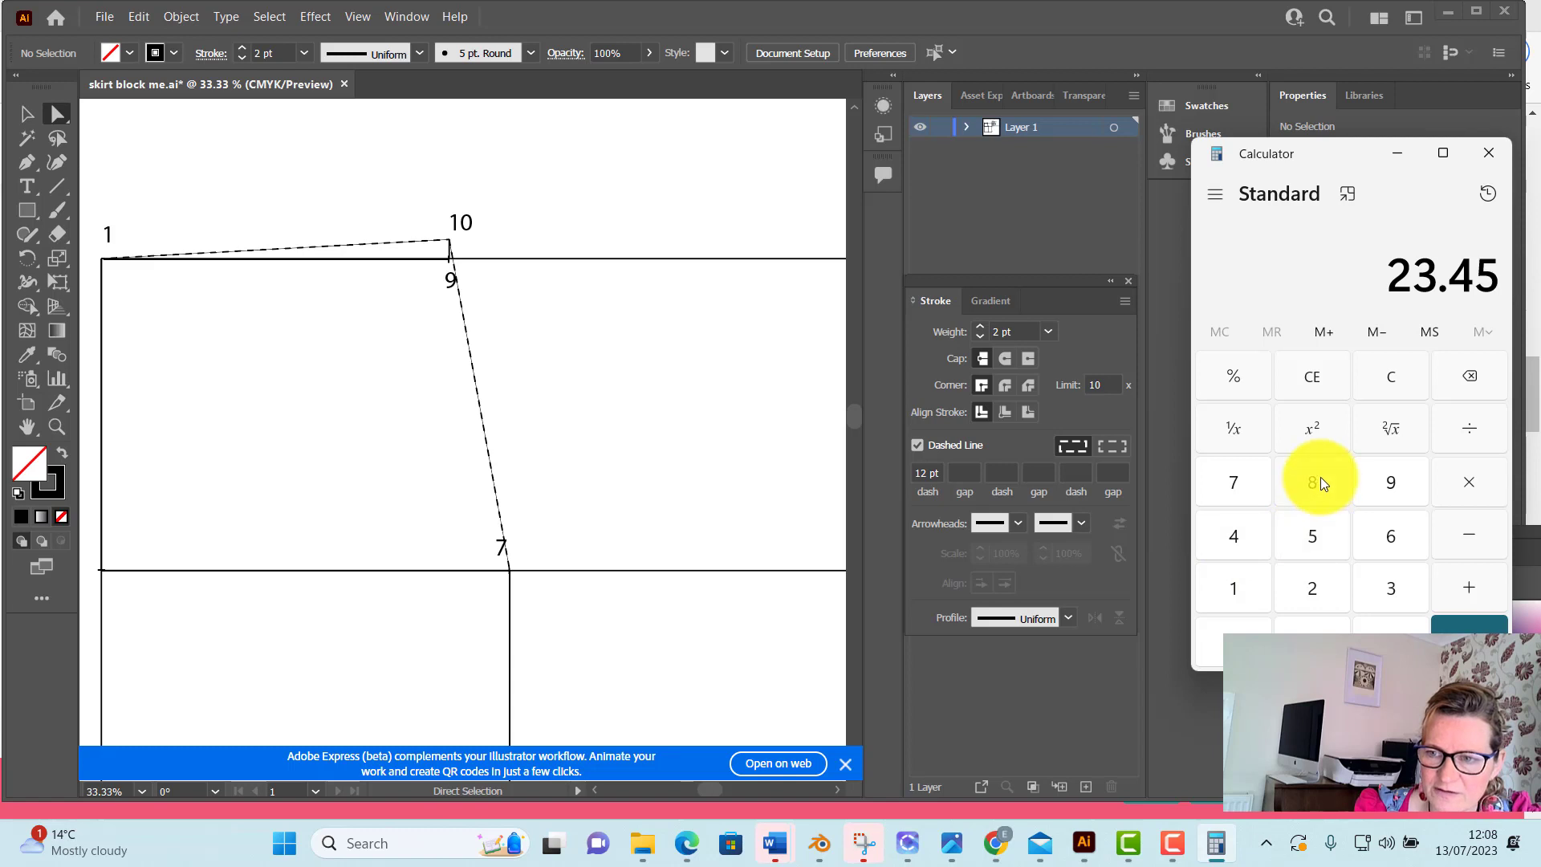
left_click(1322, 478)
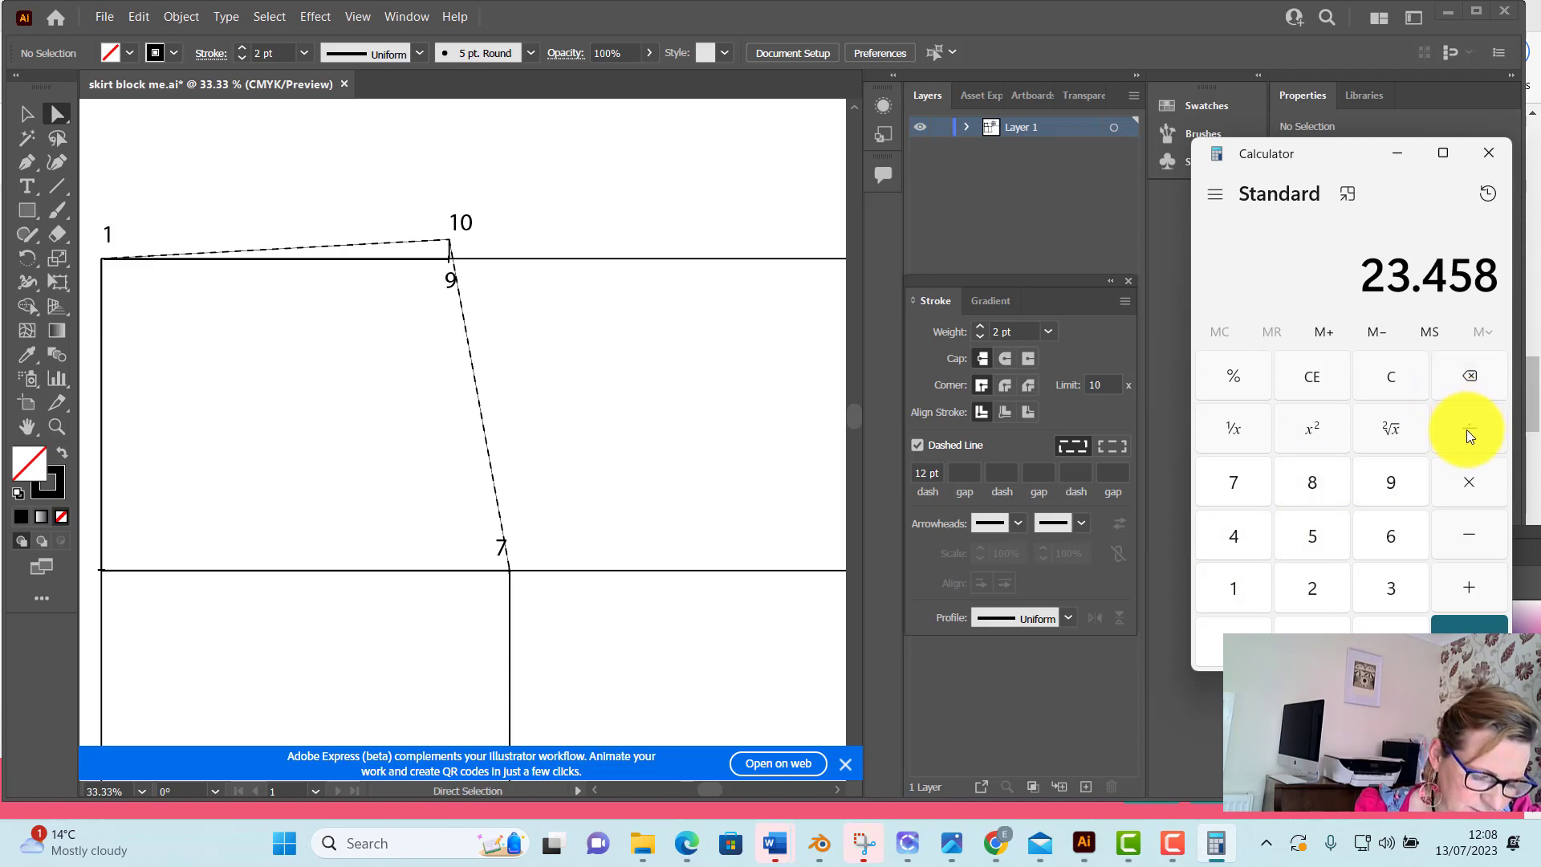
left_click(1466, 430)
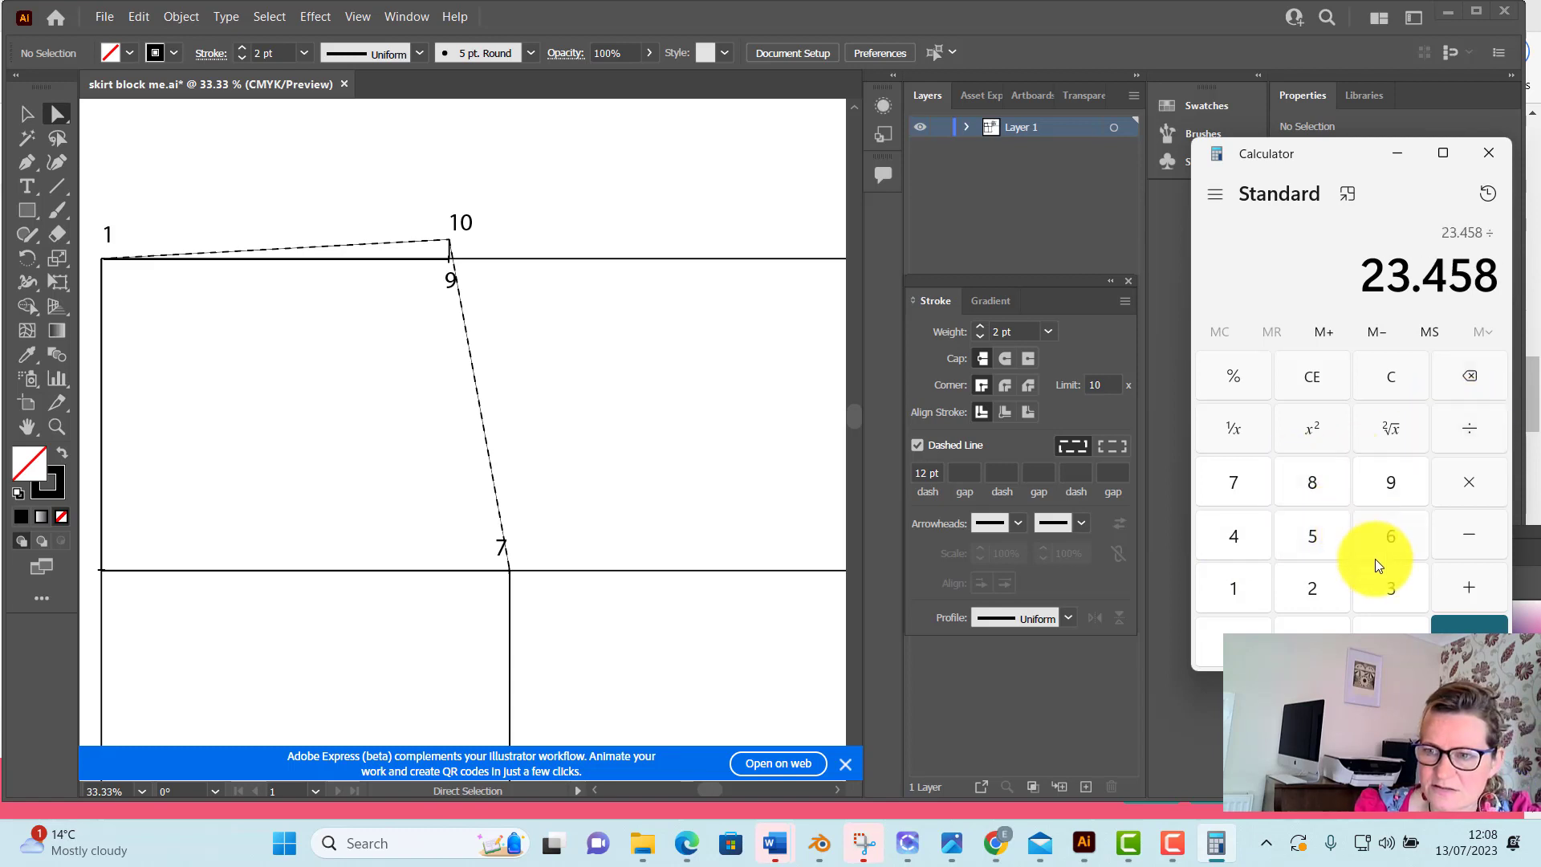
left_click(1394, 576)
left_click(1470, 626)
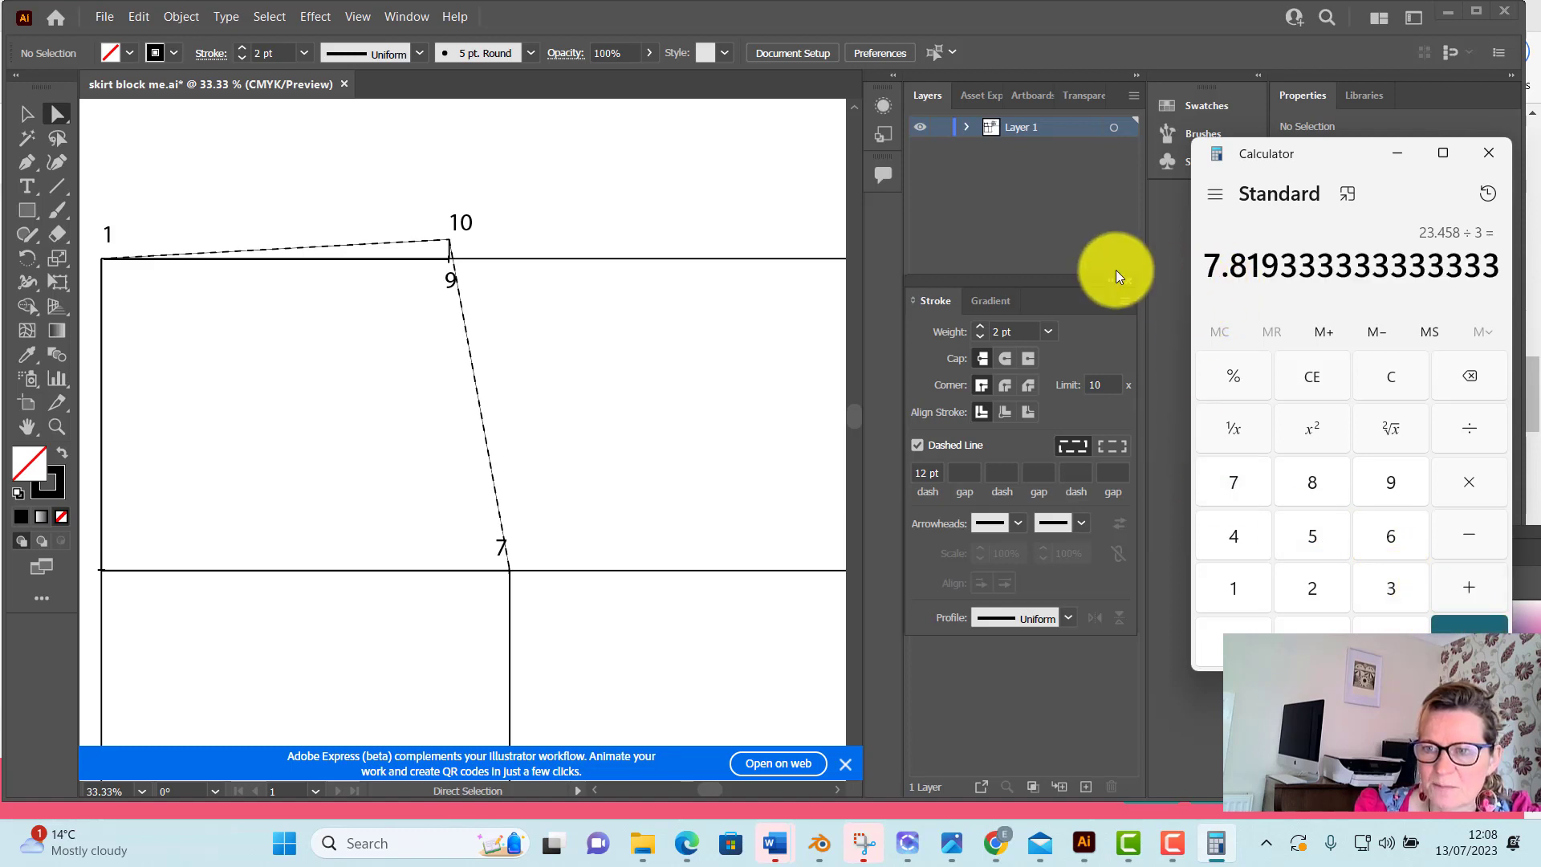
Switch back to Illustrator and draw a dashed line segment 7.82 cm long at 32° starting from point 1
left_click(57, 185)
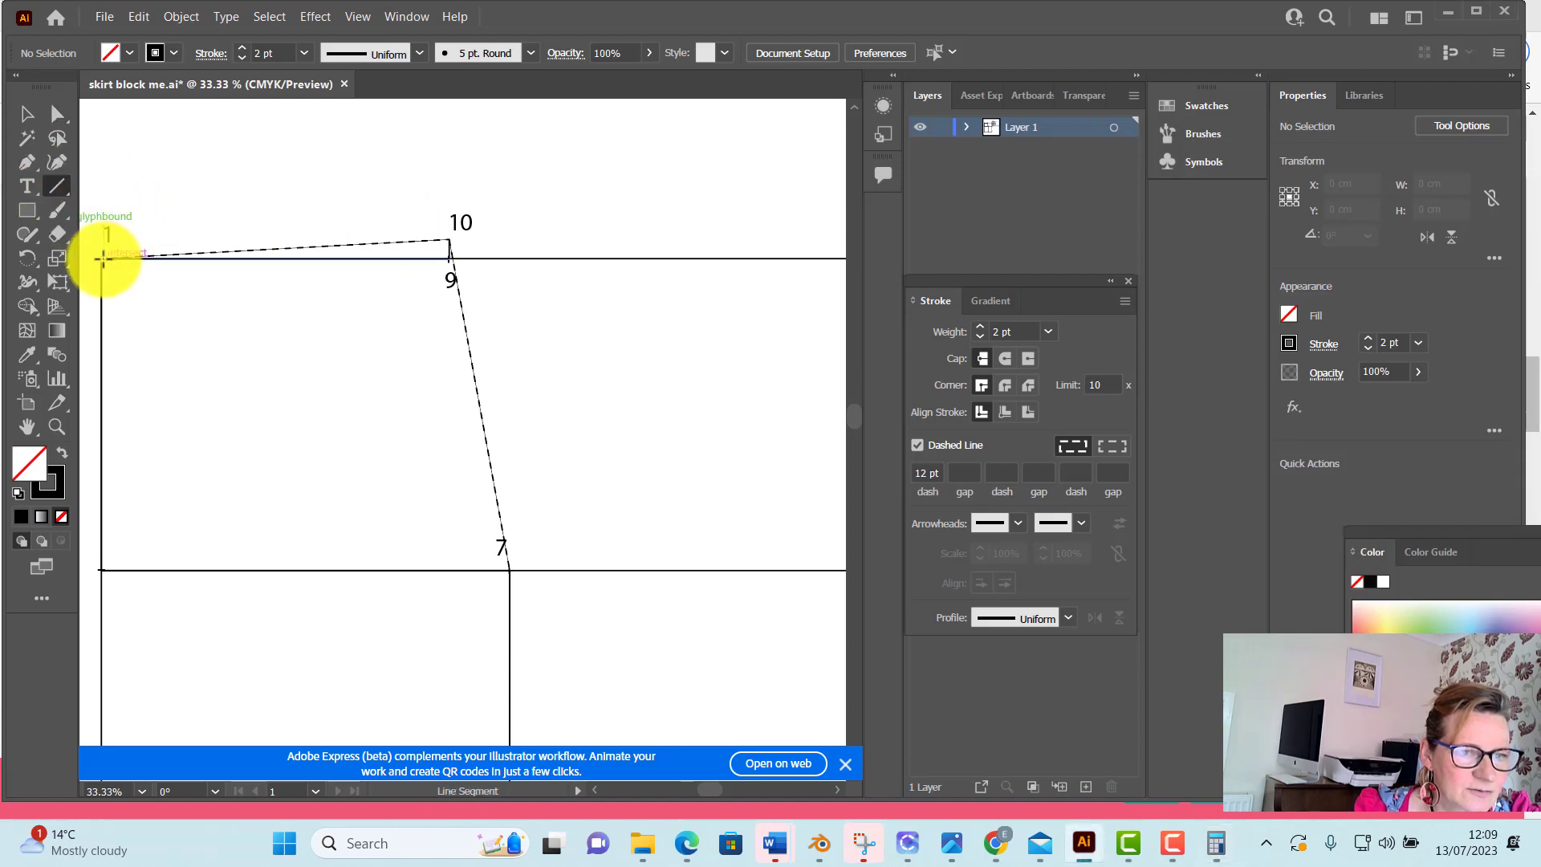
left_click(103, 257)
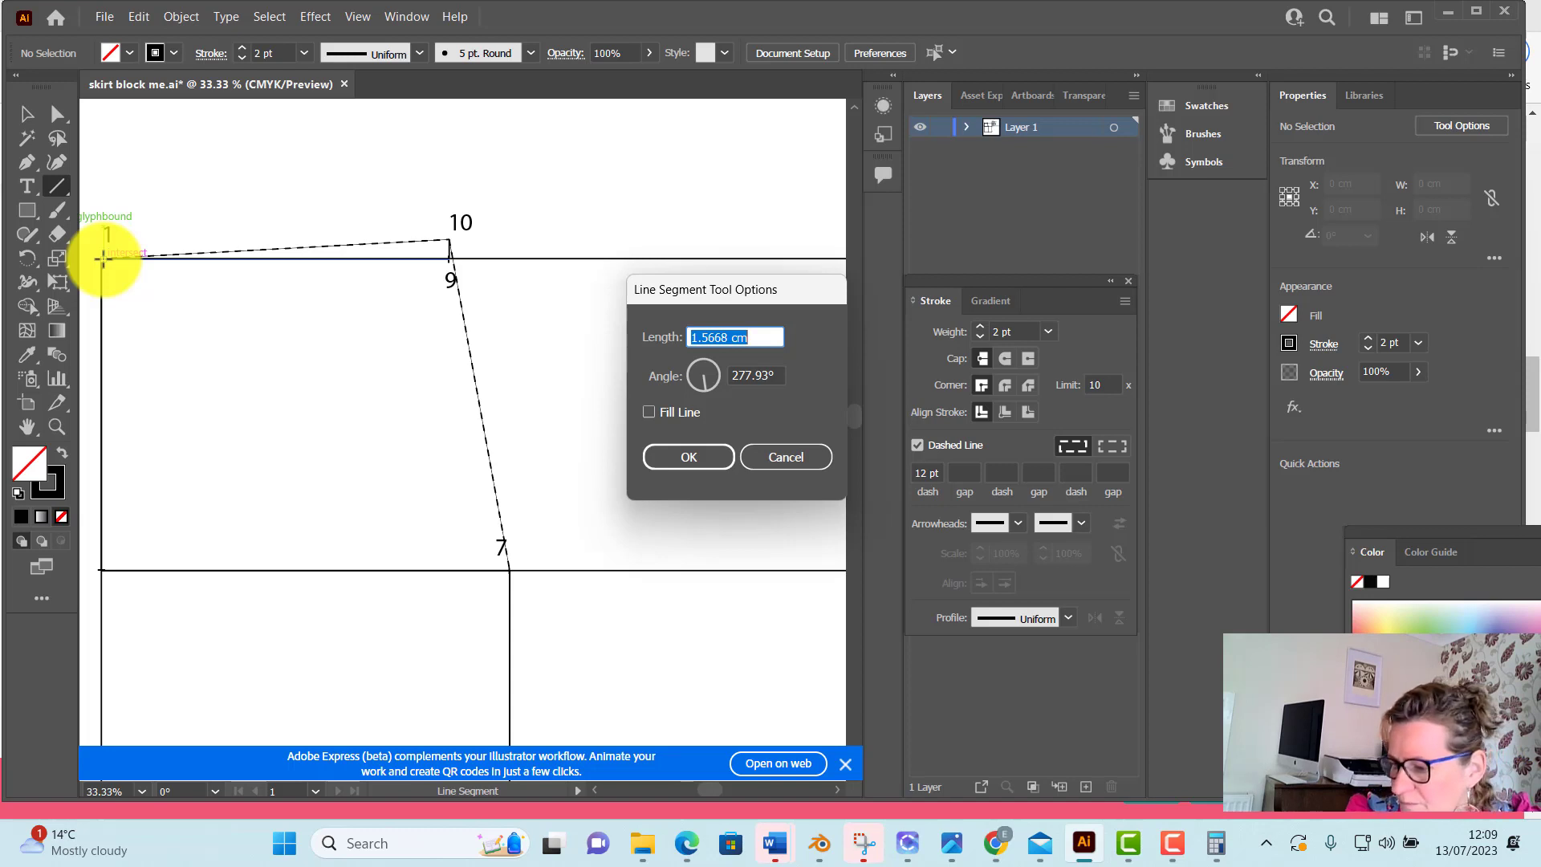
type("7.82")
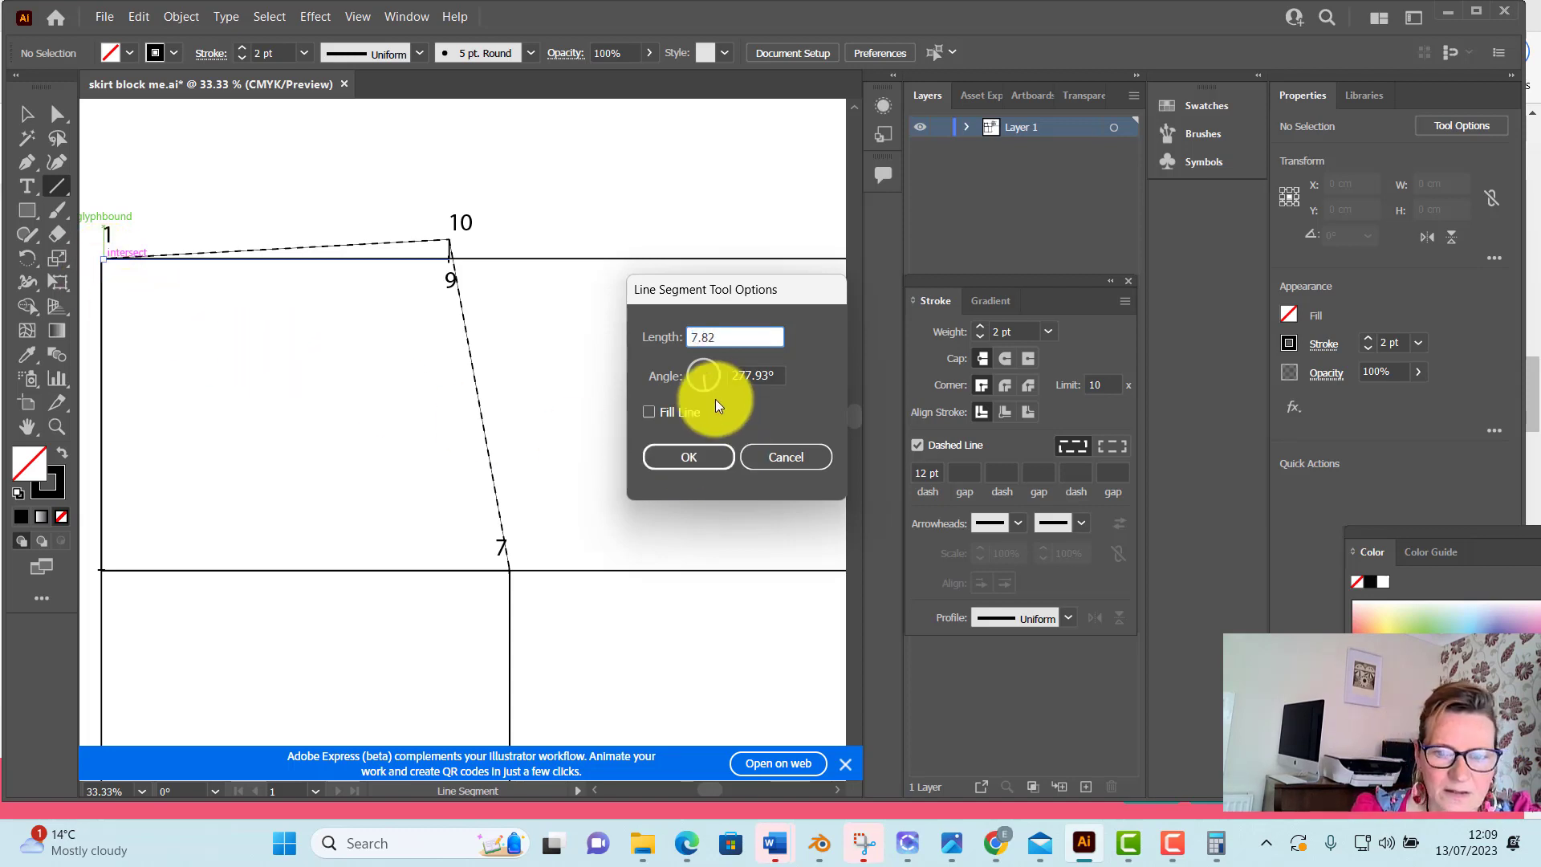
left_click_drag(705, 387, 715, 380)
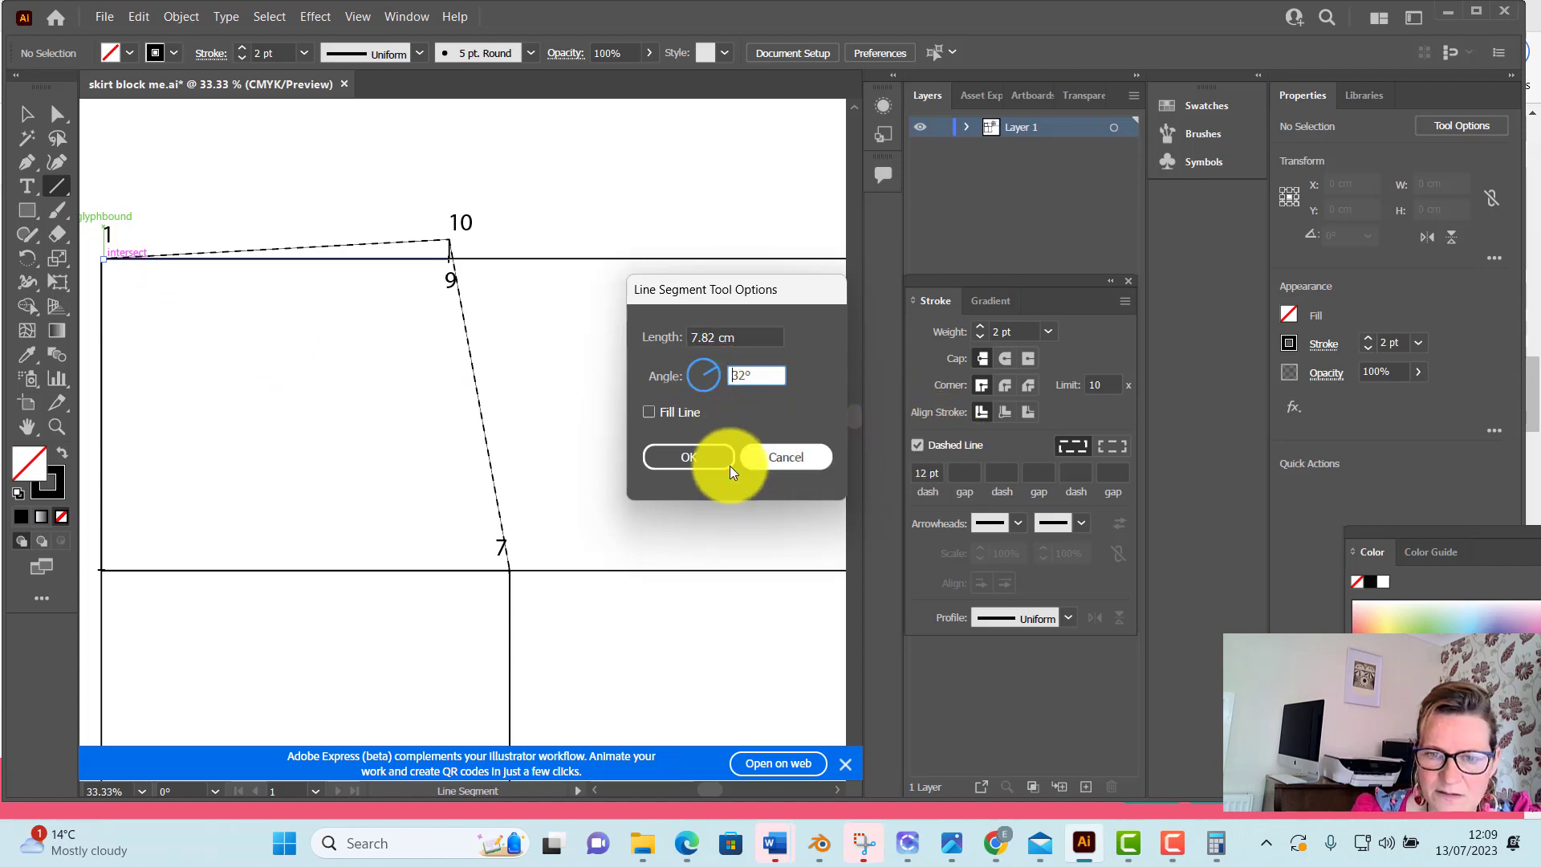
left_click(687, 454)
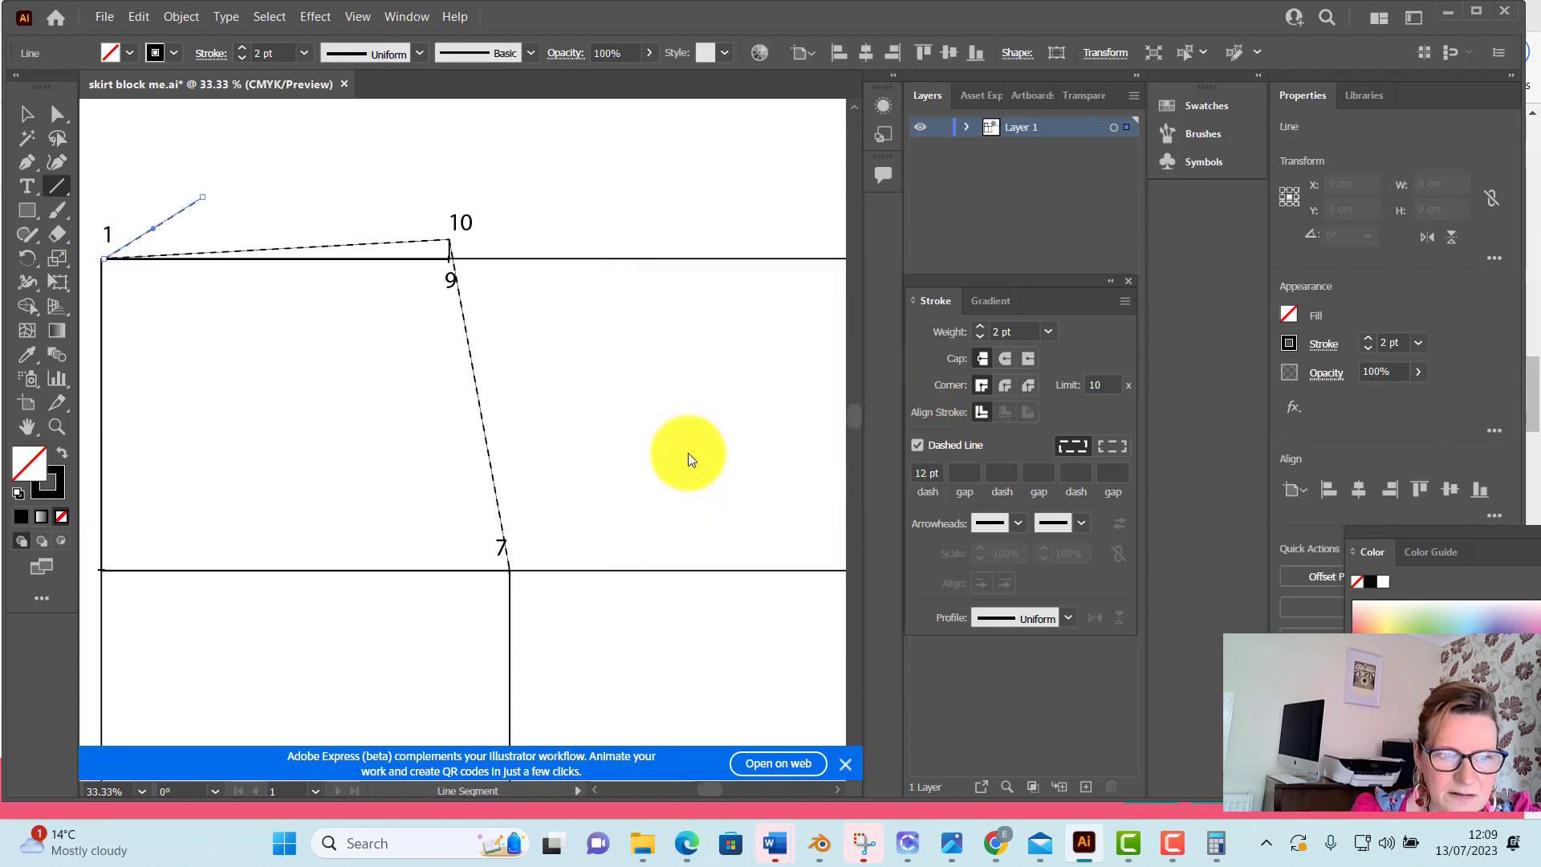
Give the new 7.82 cm line an Arrow 27 arrowhead at its far end and fill it black
left_click(1075, 522)
scroll(950, 354, "down", 8)
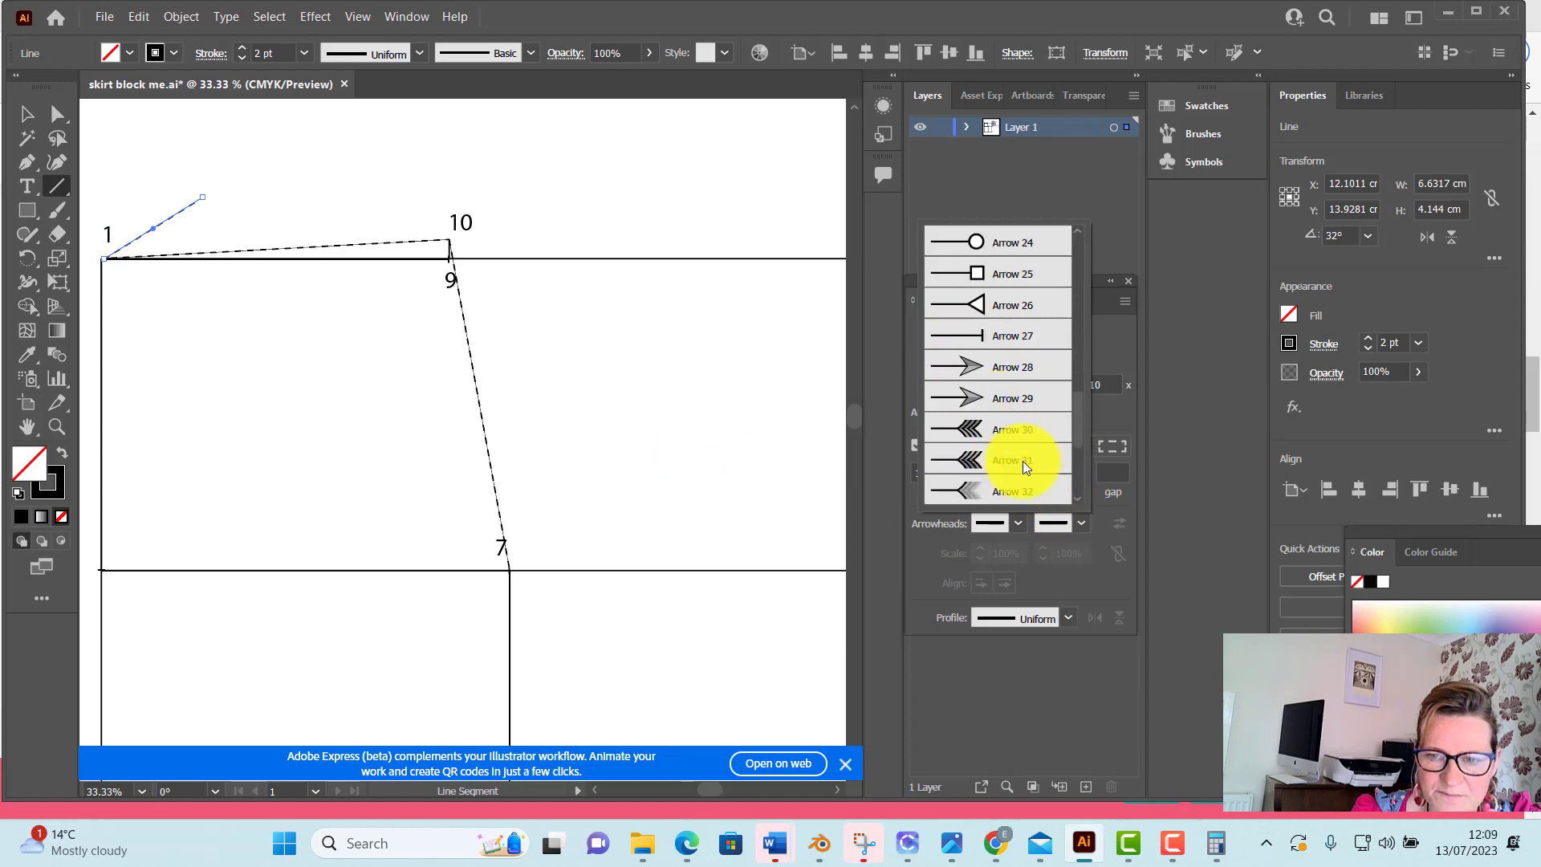
left_click(1023, 334)
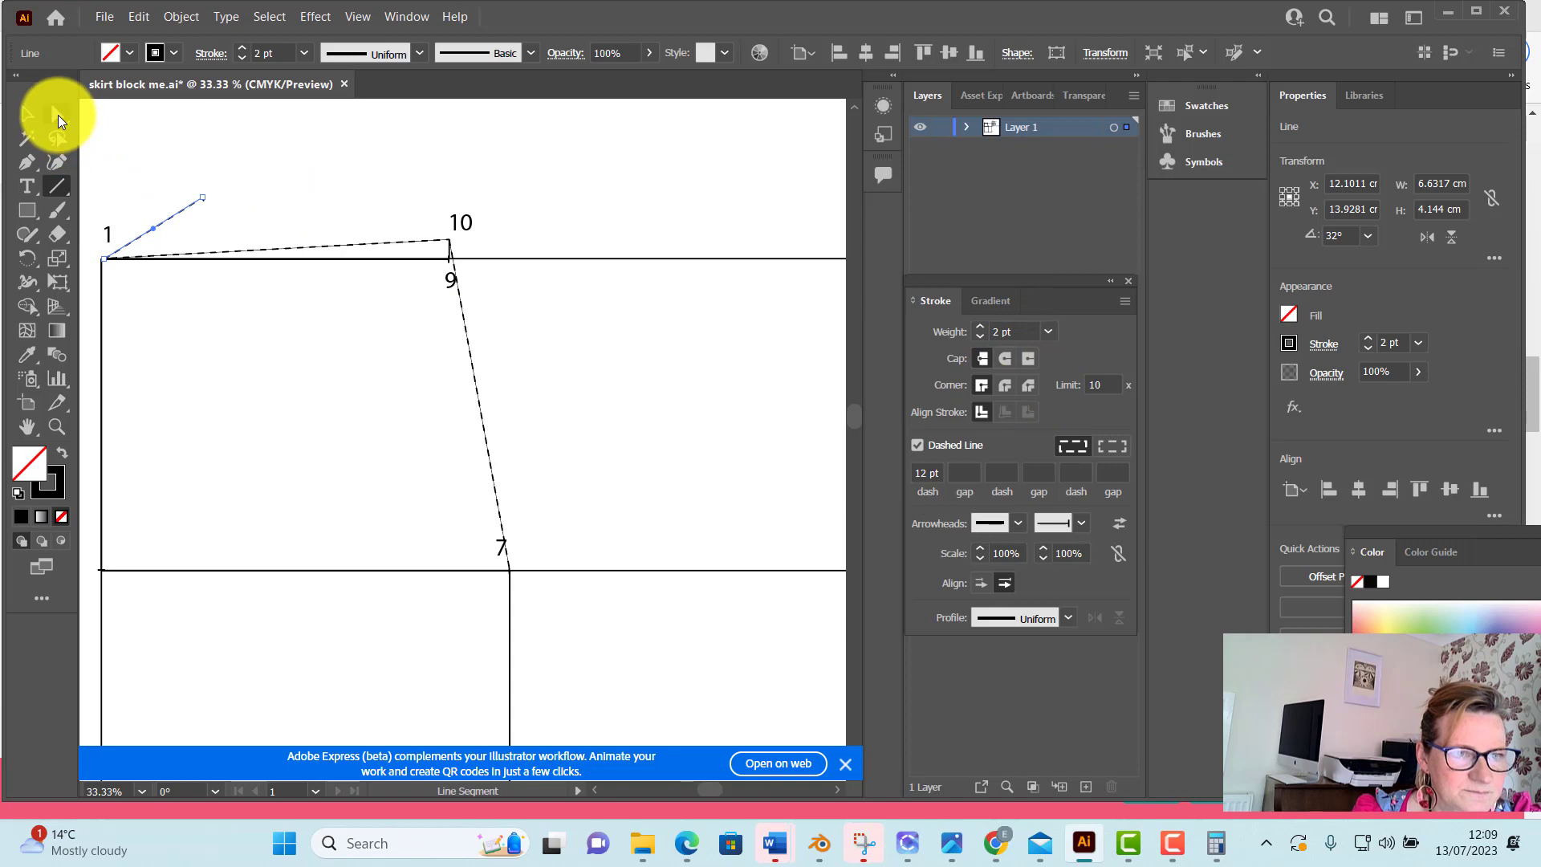
left_click(128, 49)
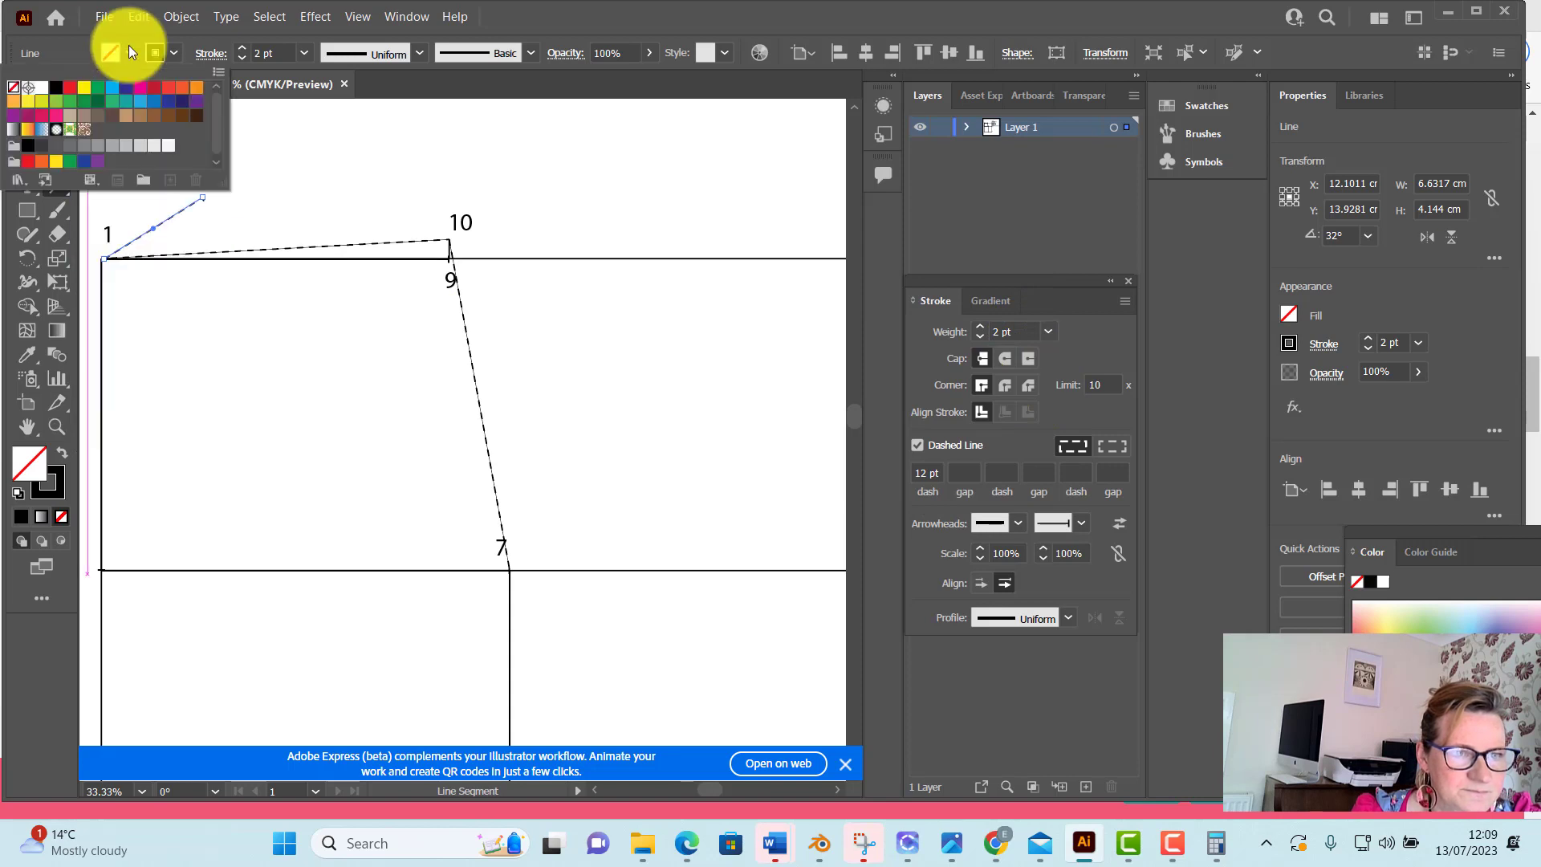
left_click(56, 86)
left_click(283, 143)
Rotate the 7.82 cm line around point 1 to about 3.6° so it lies along the 1–10 dashed line, and deselect it
left_click(27, 114)
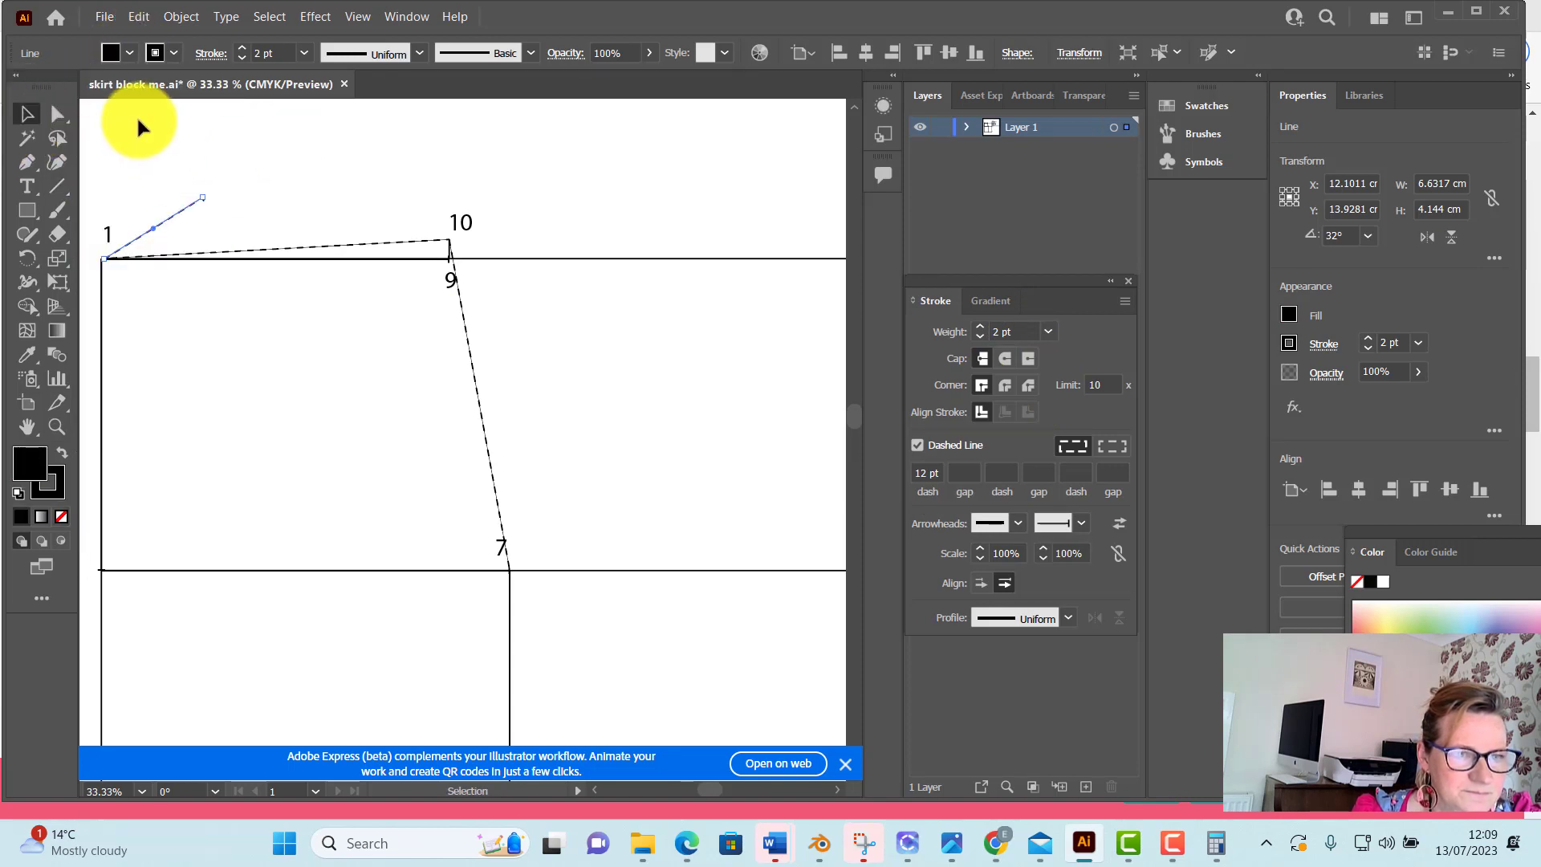
left_click(138, 119)
left_click_drag(138, 119, 173, 223)
left_click(27, 258)
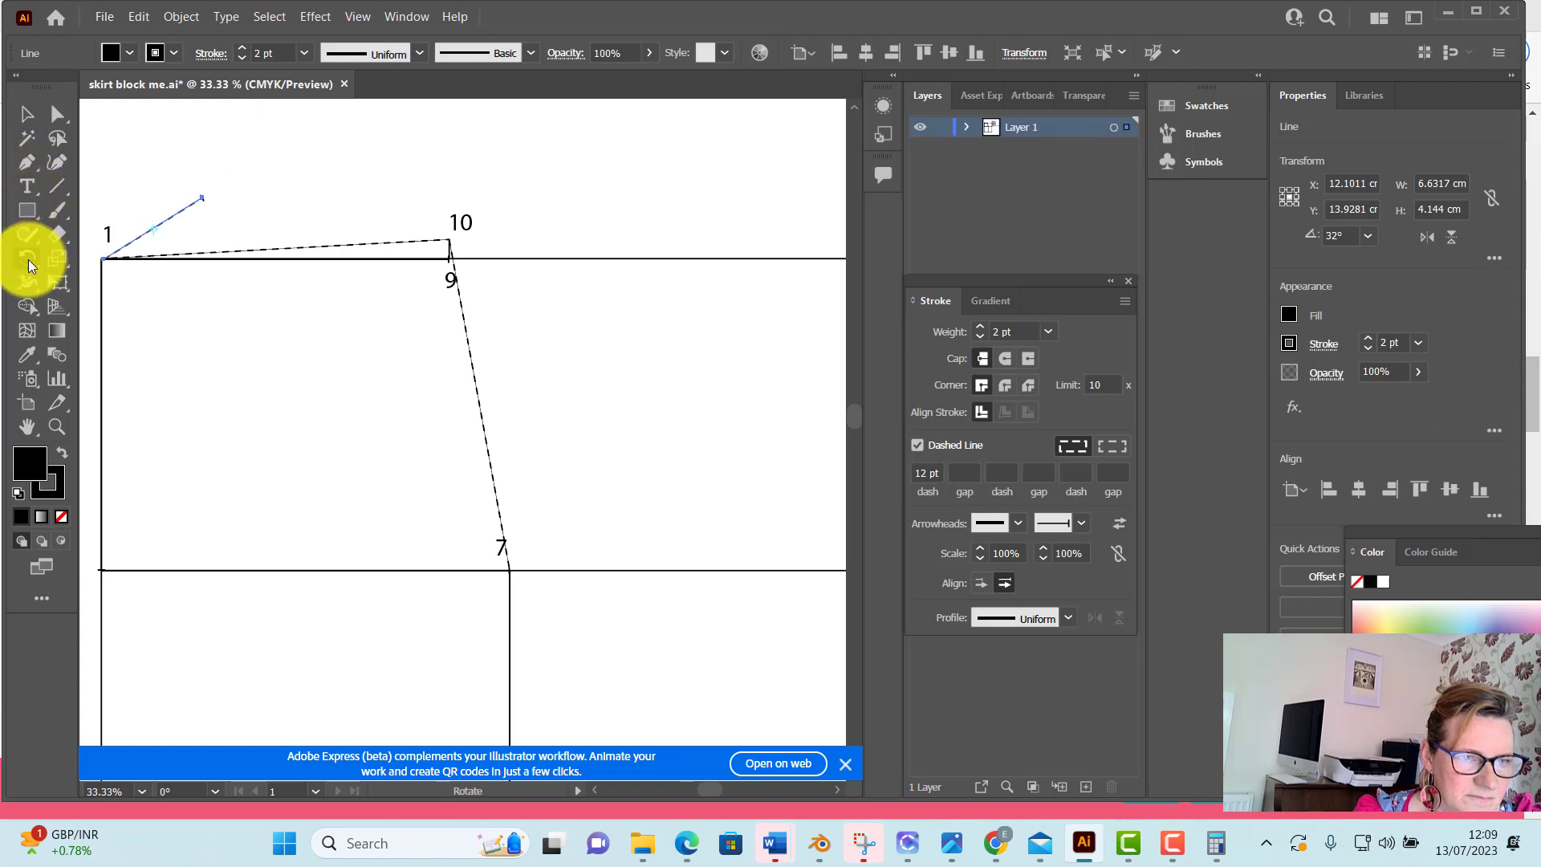
left_click(103, 258)
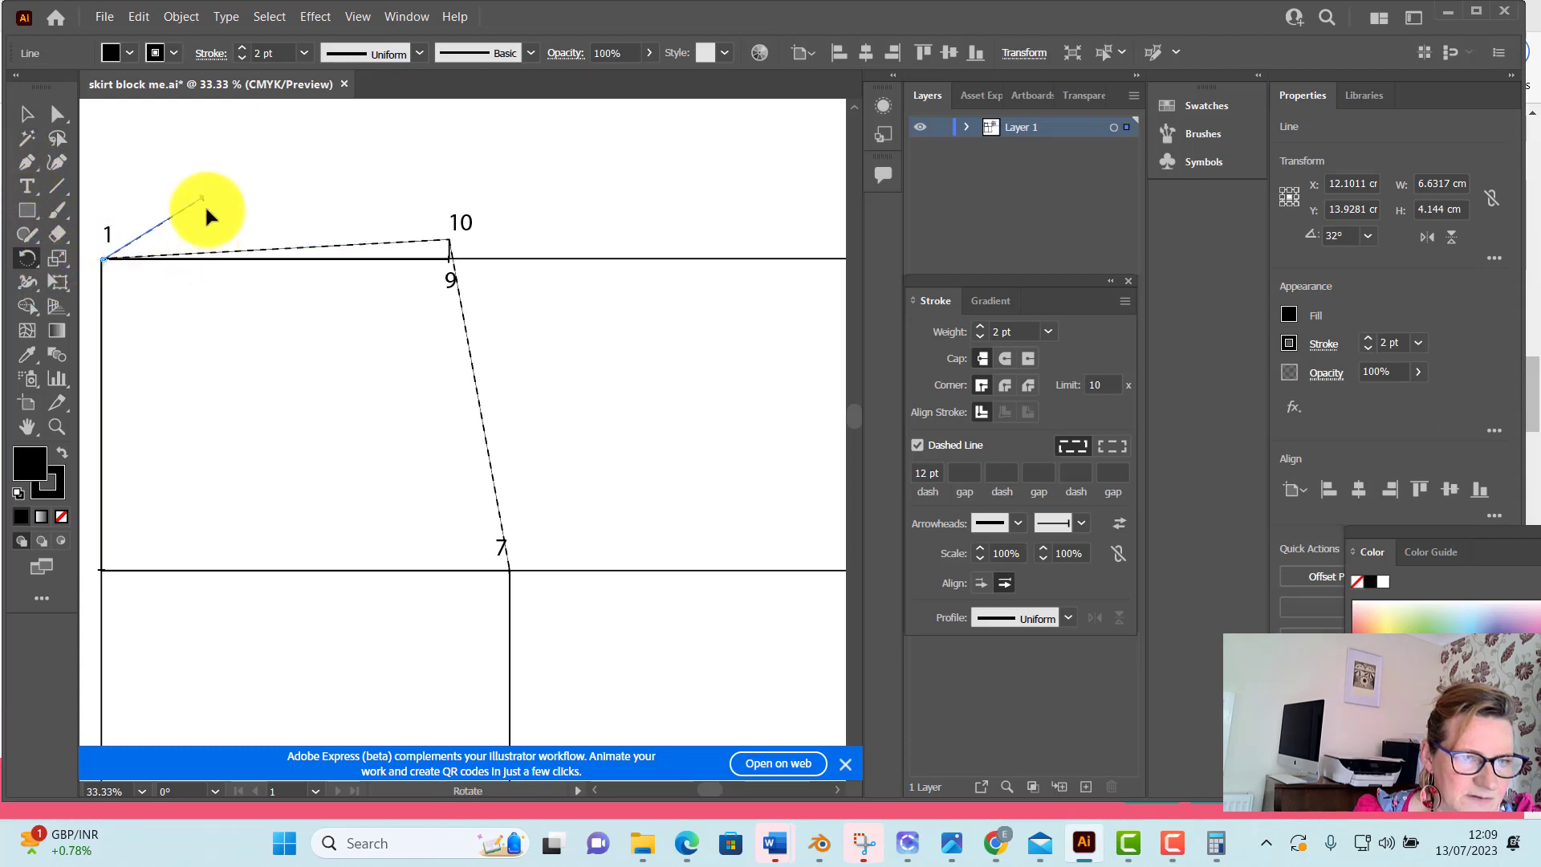
left_click_drag(201, 199, 212, 254)
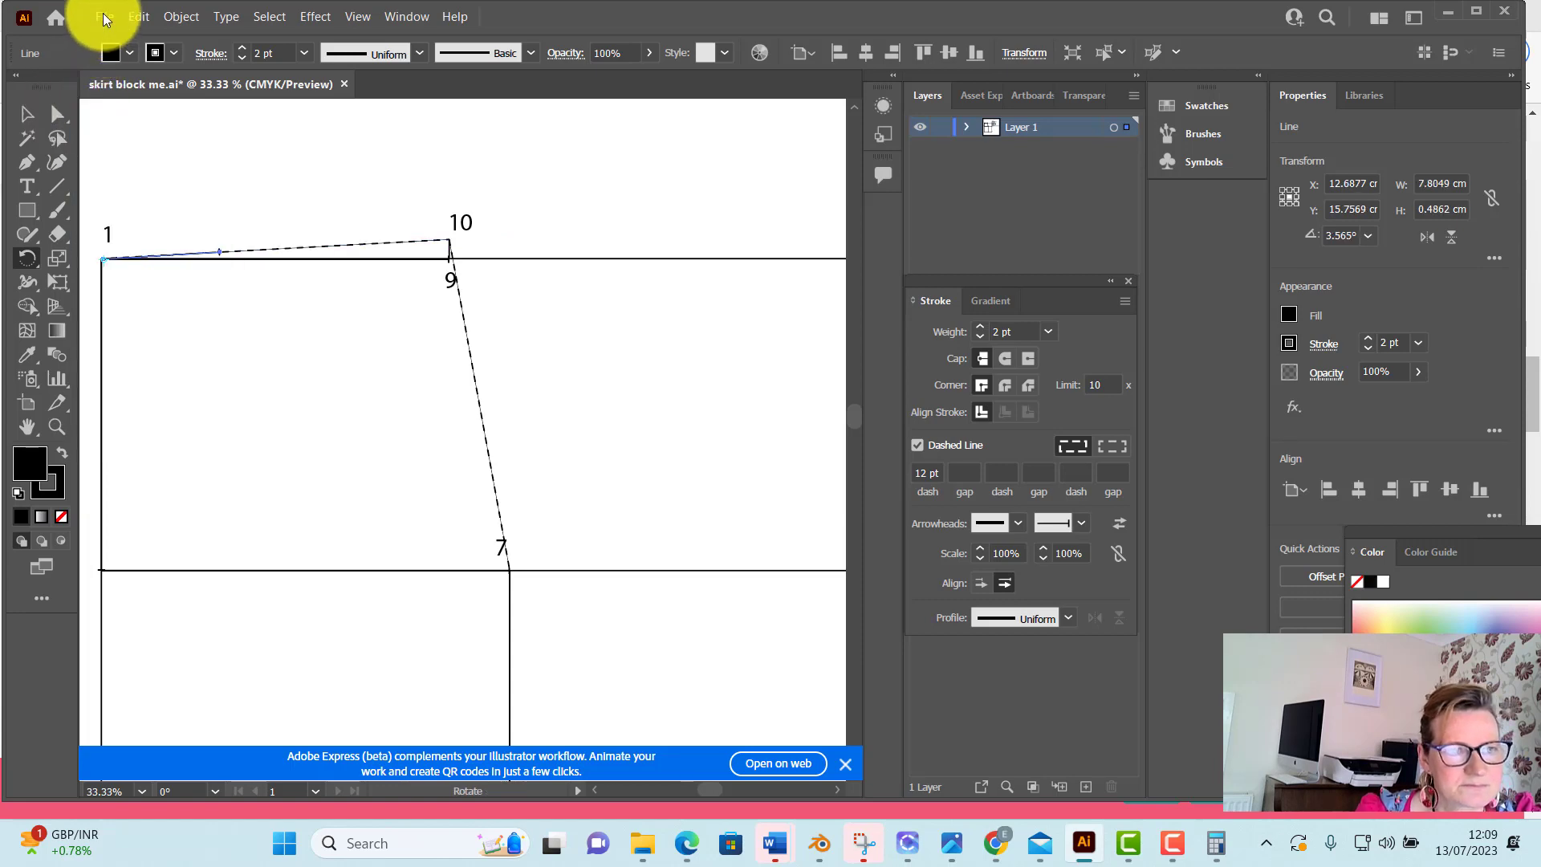
left_click(138, 15)
left_click(27, 114)
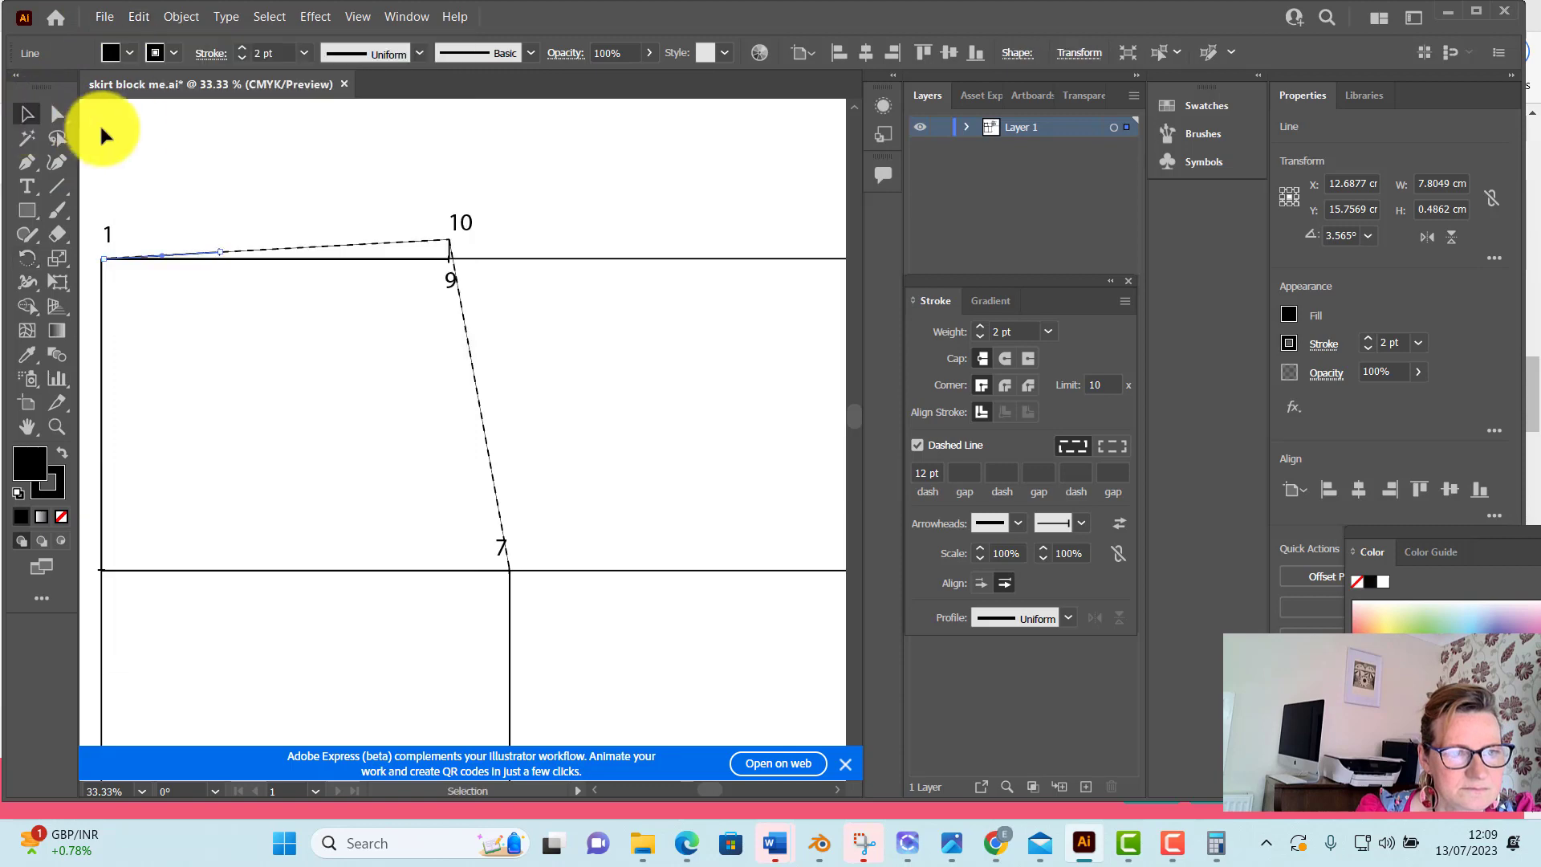
left_click(127, 127)
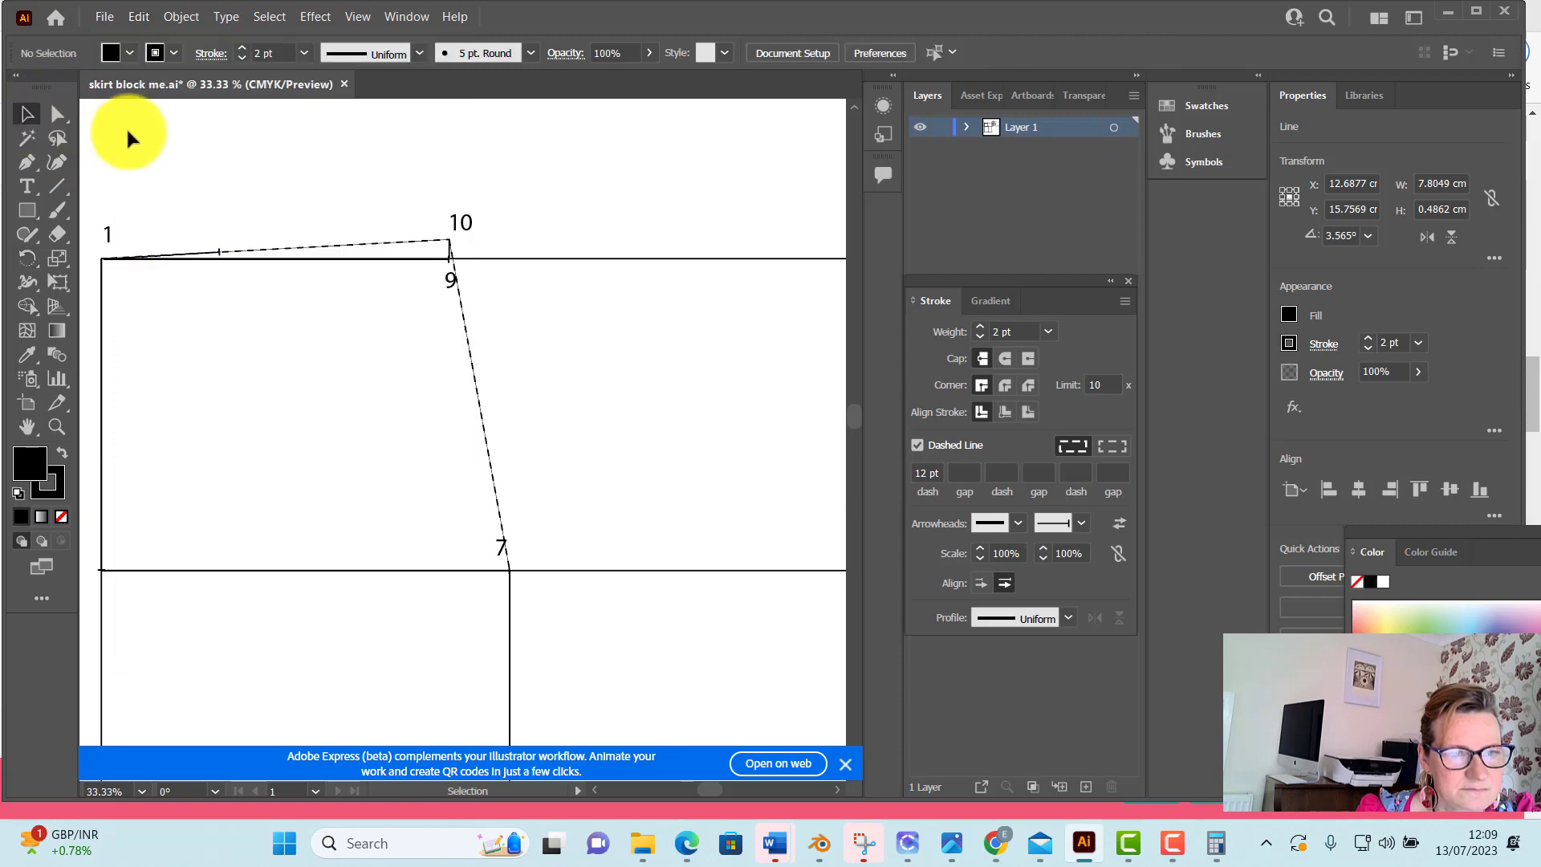
Duplicate the marker line, place the copy end to end with the first along the 1–10 dashed line, and deselect it
right_click(195, 255)
left_click(239, 283)
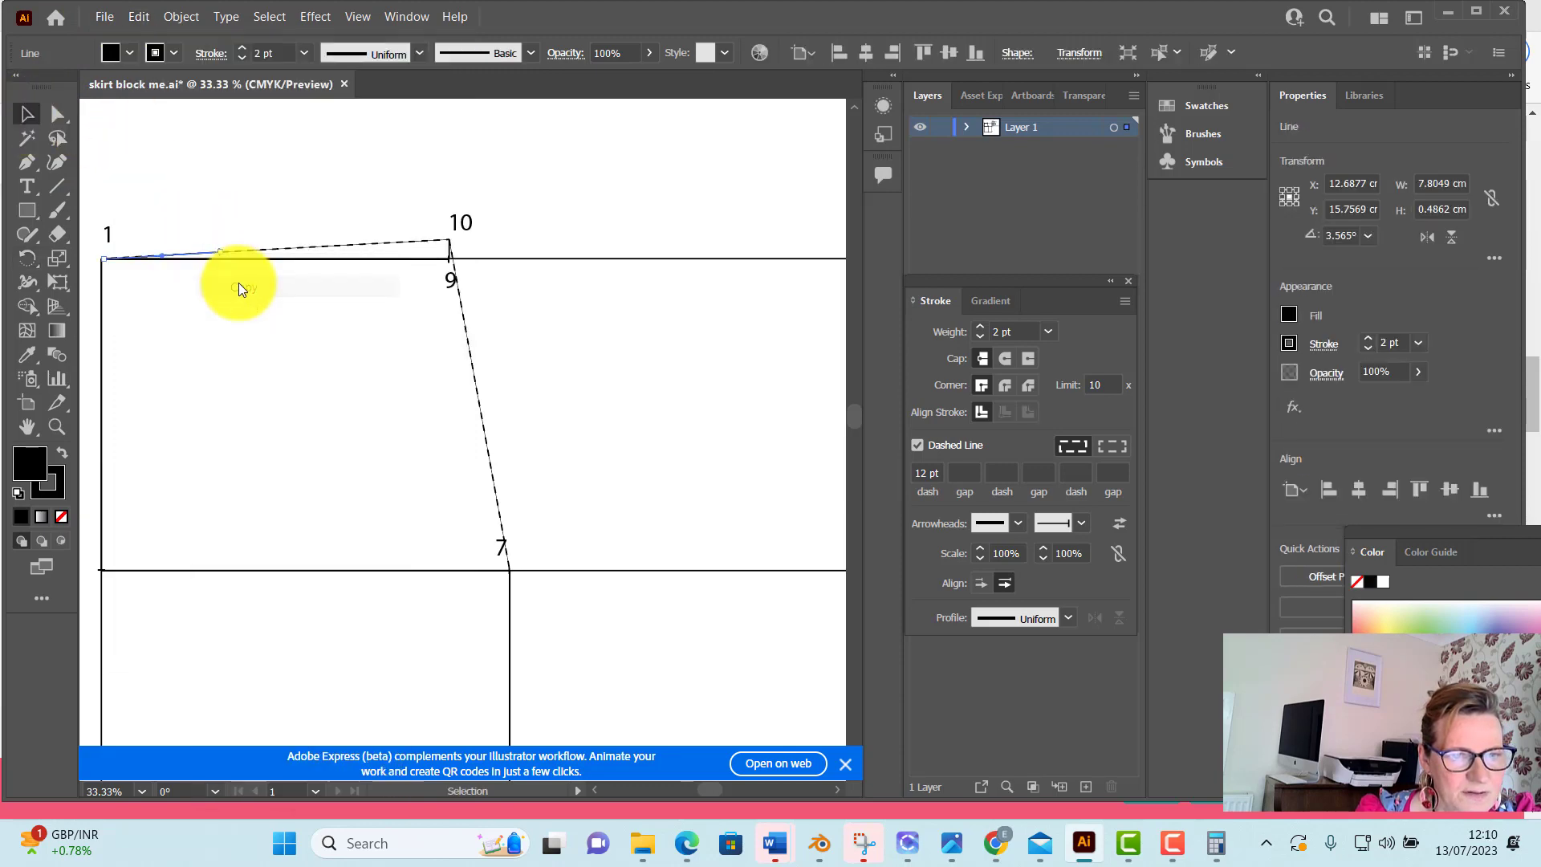
right_click(265, 220)
left_click(297, 281)
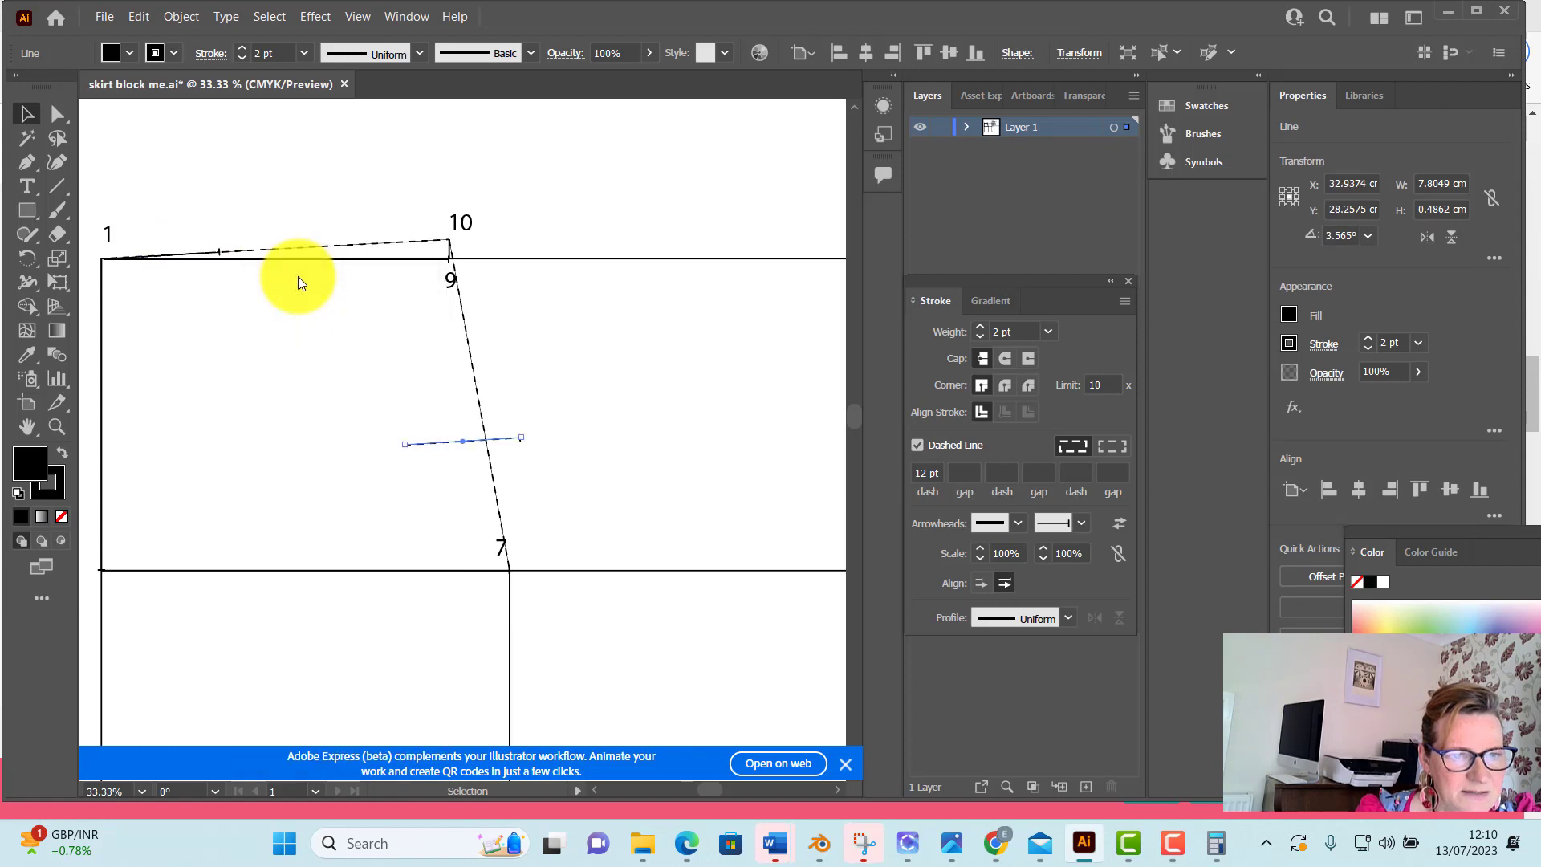
left_click_drag(463, 443, 278, 248)
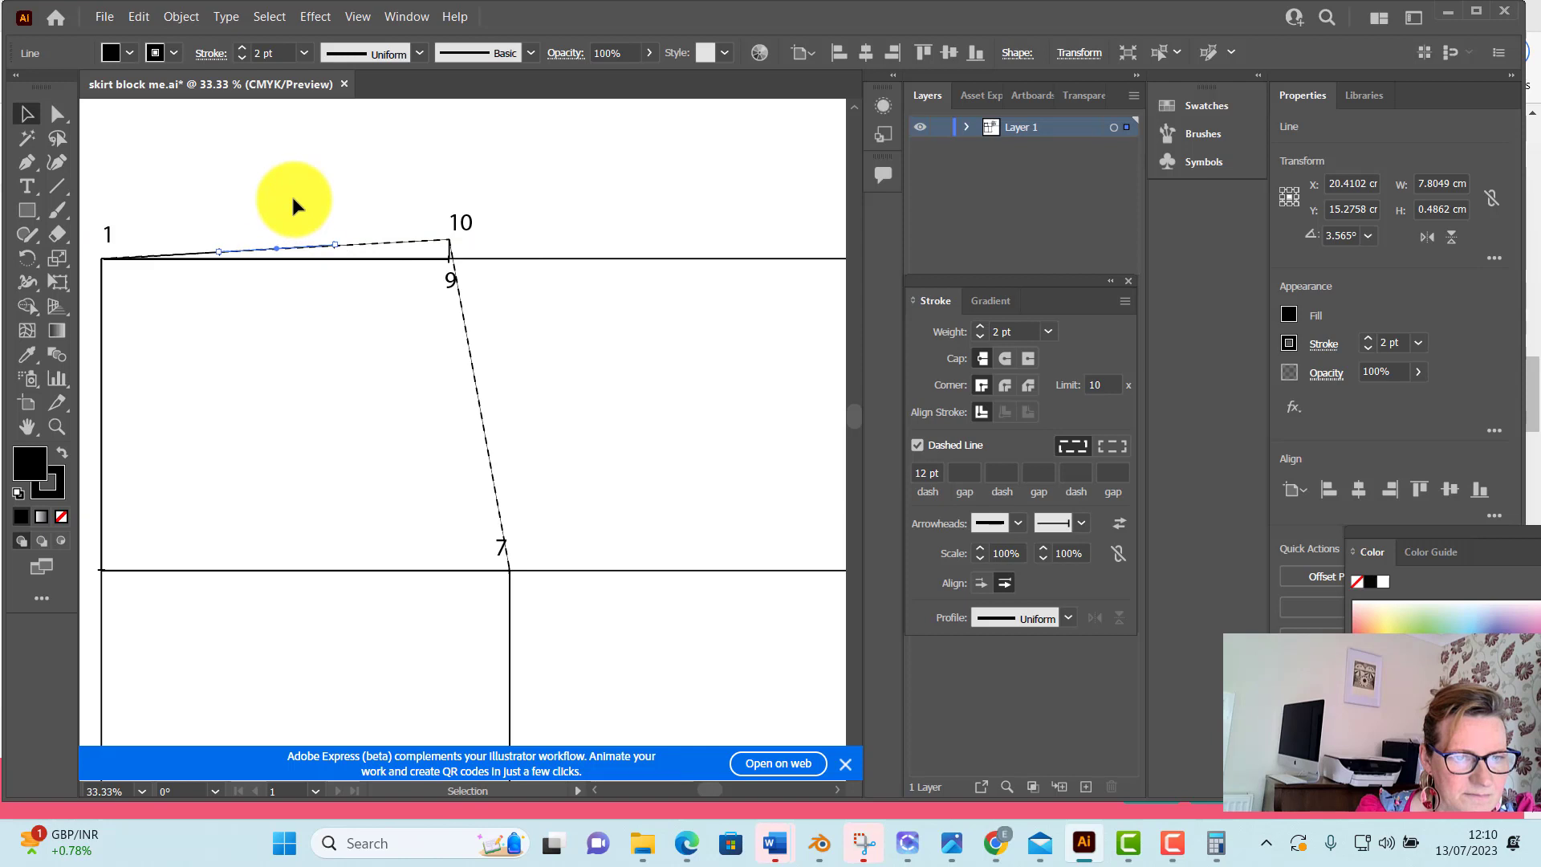
left_click(290, 194)
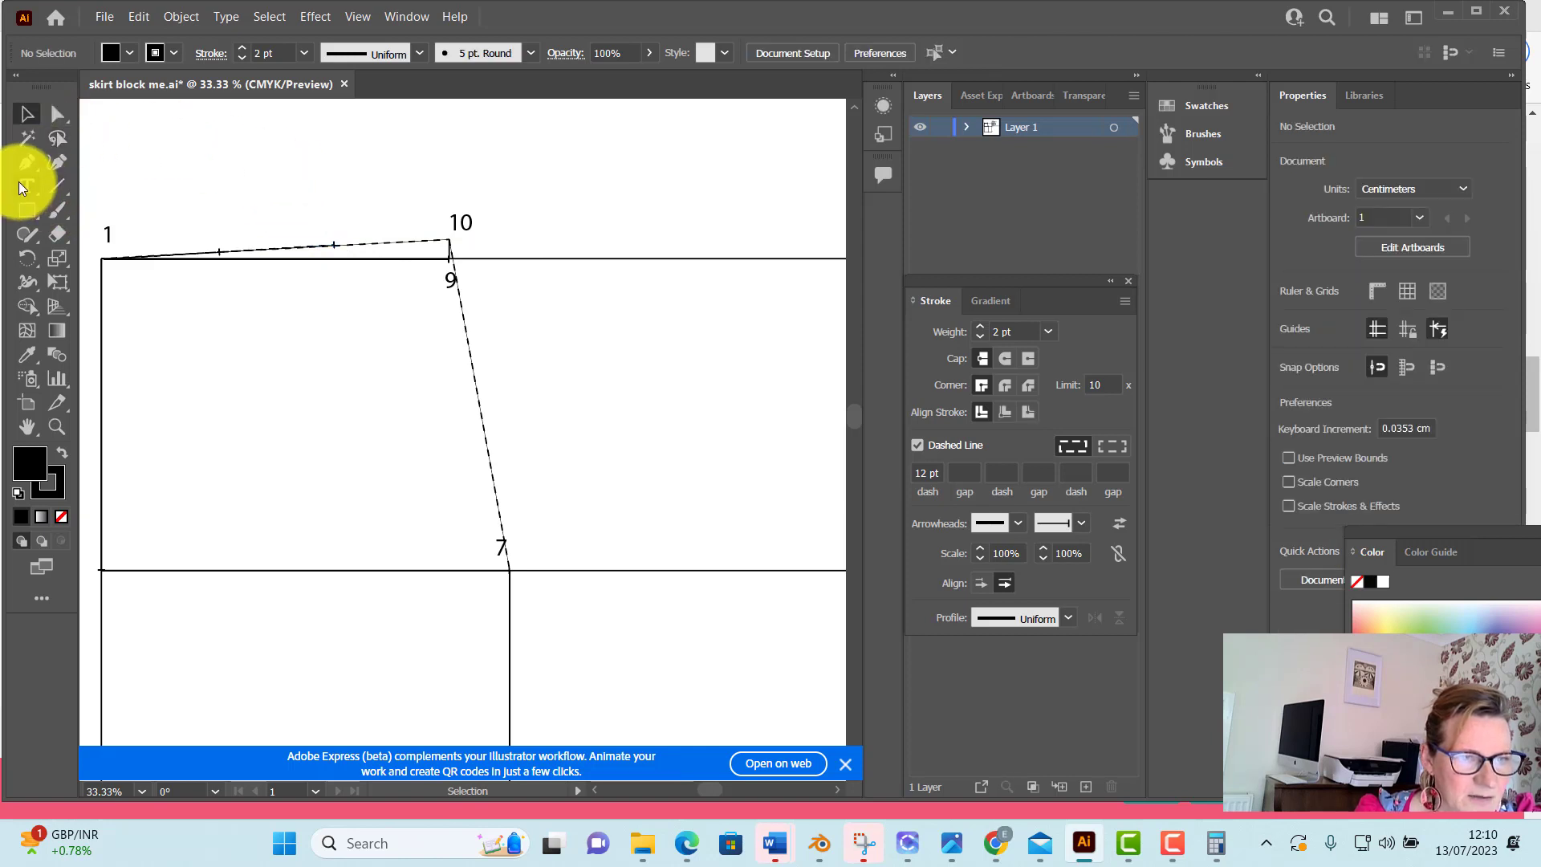